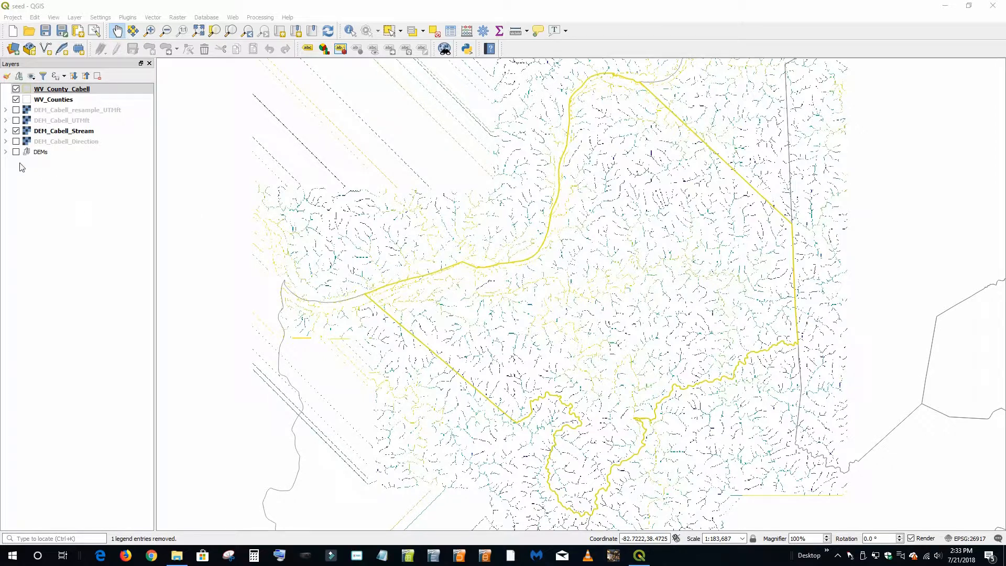
Display DEM_Cabell_UTMft and move it just above the DEMs group, placing DEM_Cabell_resample_UTMft between it and DEM_Cabell_Direction.
{"action": "left_click", "coordinate": [6, 152]}
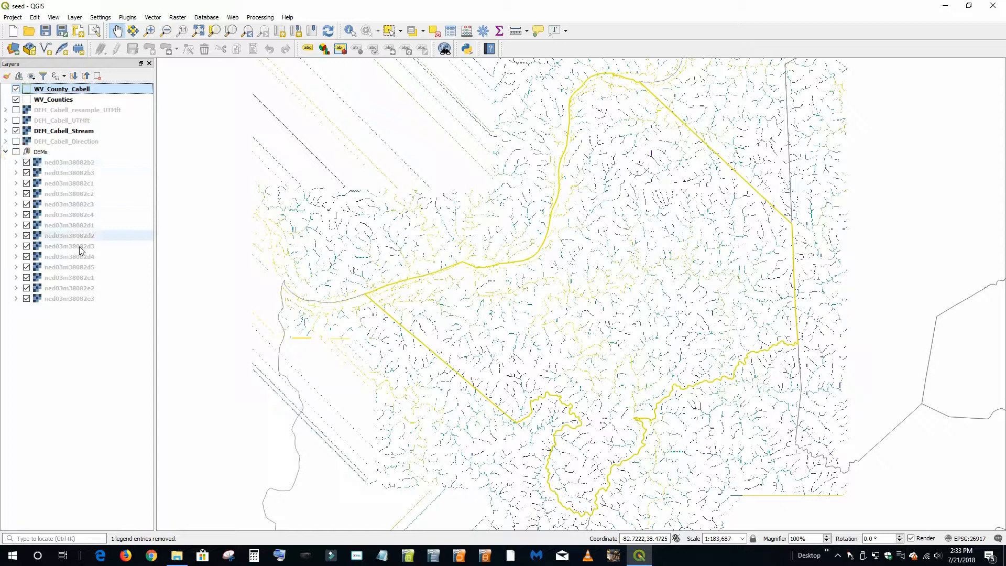
{"action": "left_click", "coordinate": [6, 153]}
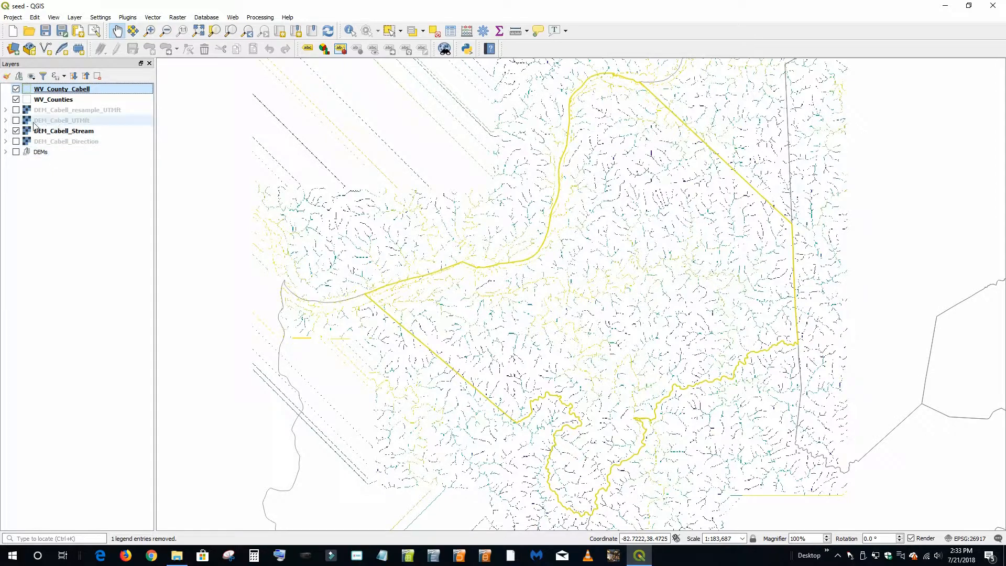
{"action": "left_click", "coordinate": [17, 121]}
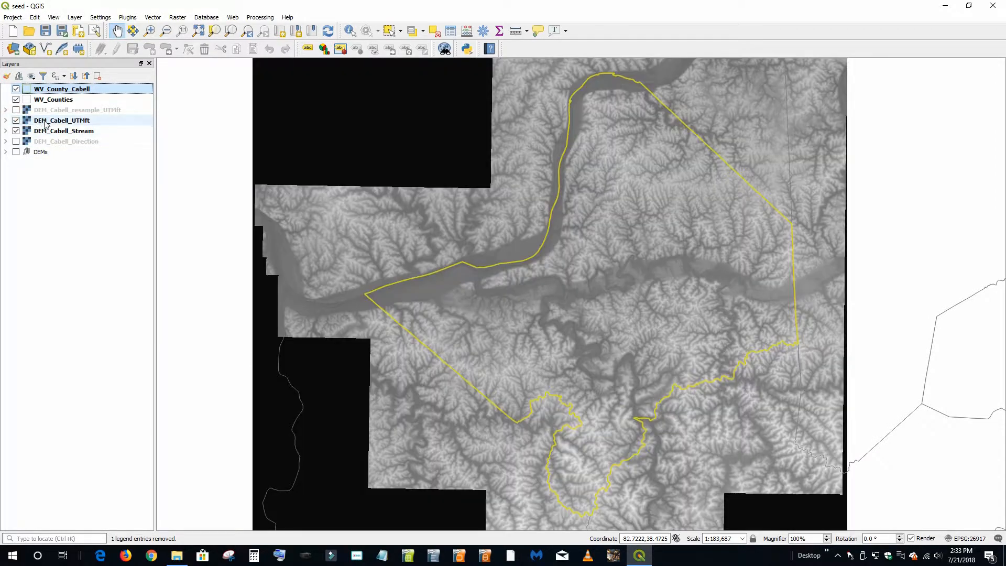
{"action": "left_click", "coordinate": [53, 124]}
{"action": "left_click_drag", "start_coordinate": [53, 124], "coordinate": [52, 146]}
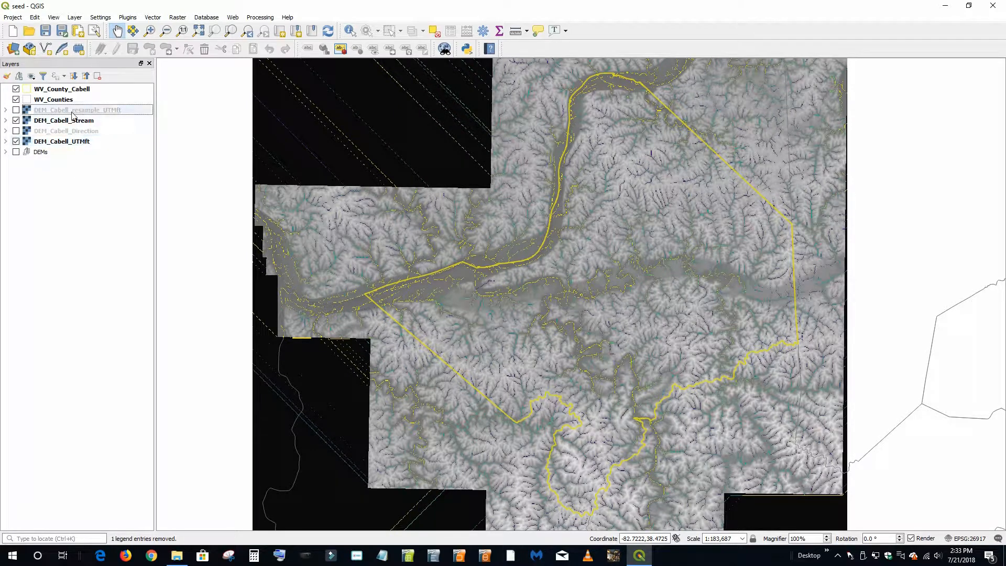
{"action": "left_click_drag", "start_coordinate": [73, 115], "coordinate": [81, 138]}
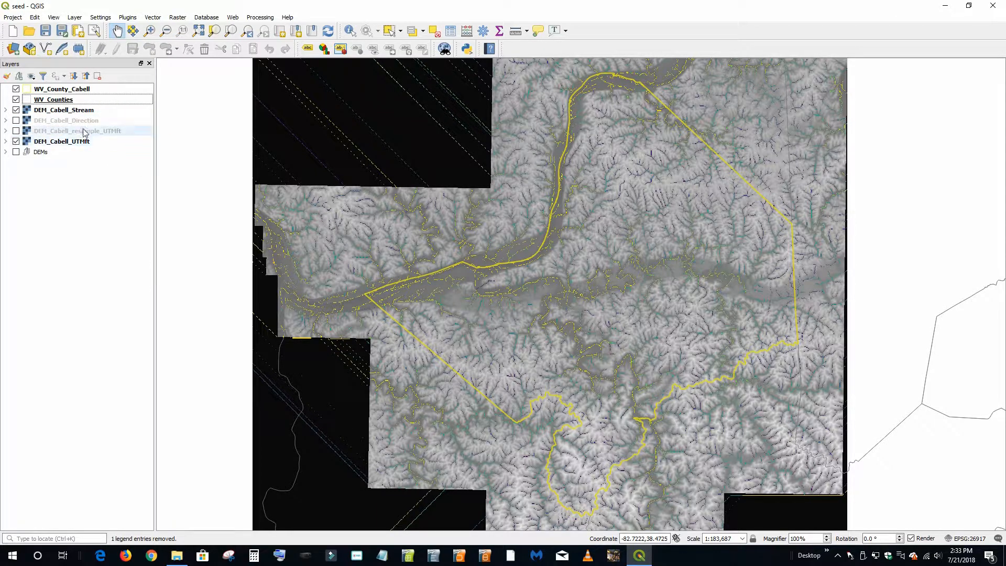
{"action": "left_click_drag", "start_coordinate": [82, 130], "coordinate": [17, 126]}
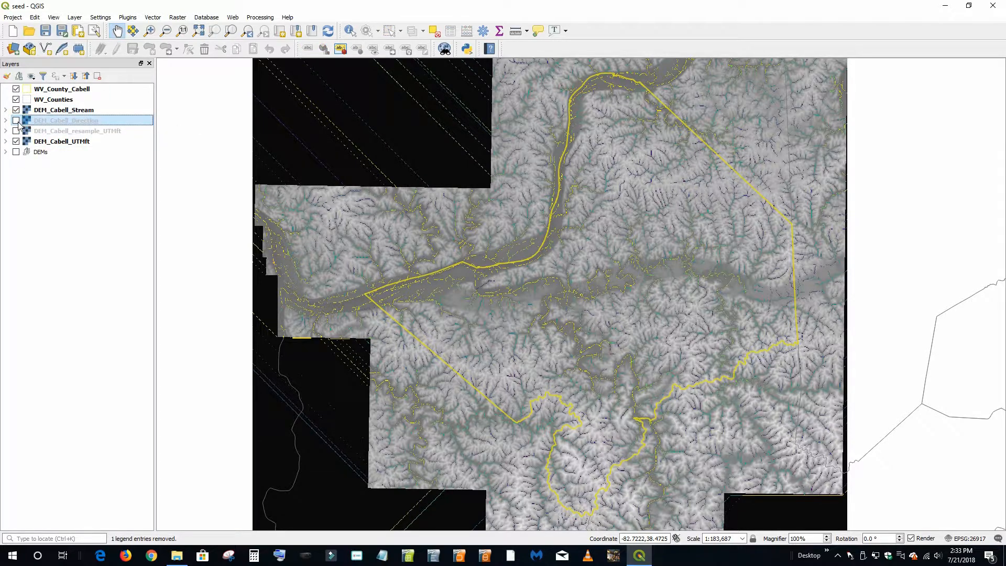
Compare the DEM_Cabell_Direction, DEM_Cabell_UTMft and DEM_Cabell_Stream rasters by toggling their visibility, leaving only DEM_Cabell_Stream displayed among them.
{"action": "left_click", "coordinate": [16, 121]}
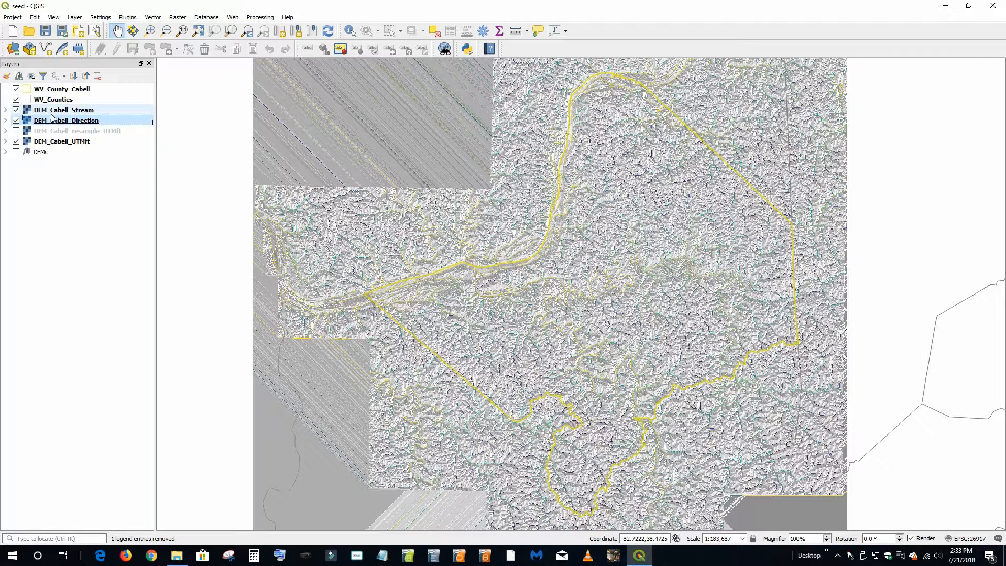
{"action": "left_click", "coordinate": [16, 110]}
{"action": "left_click", "coordinate": [16, 121]}
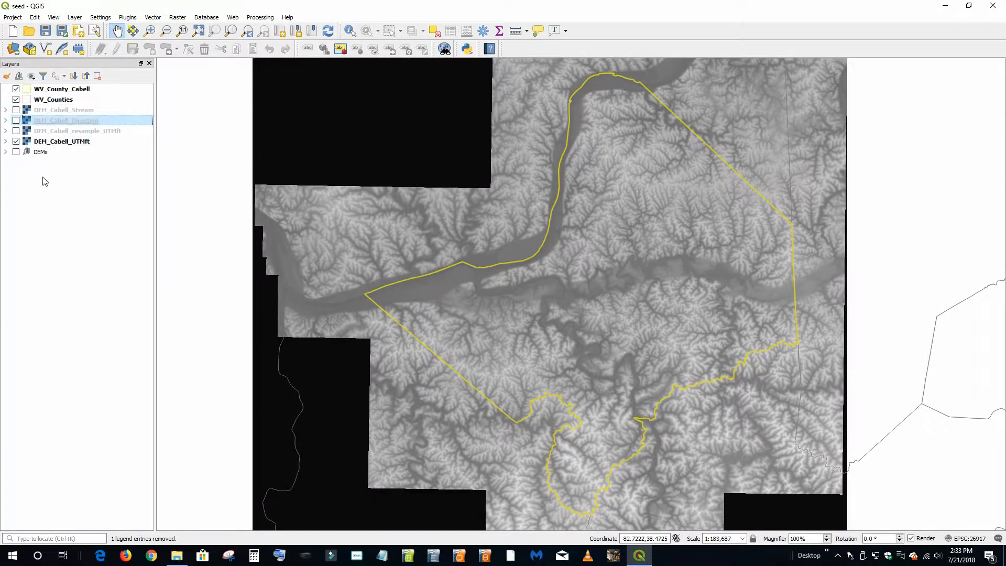
{"action": "left_click", "coordinate": [16, 141]}
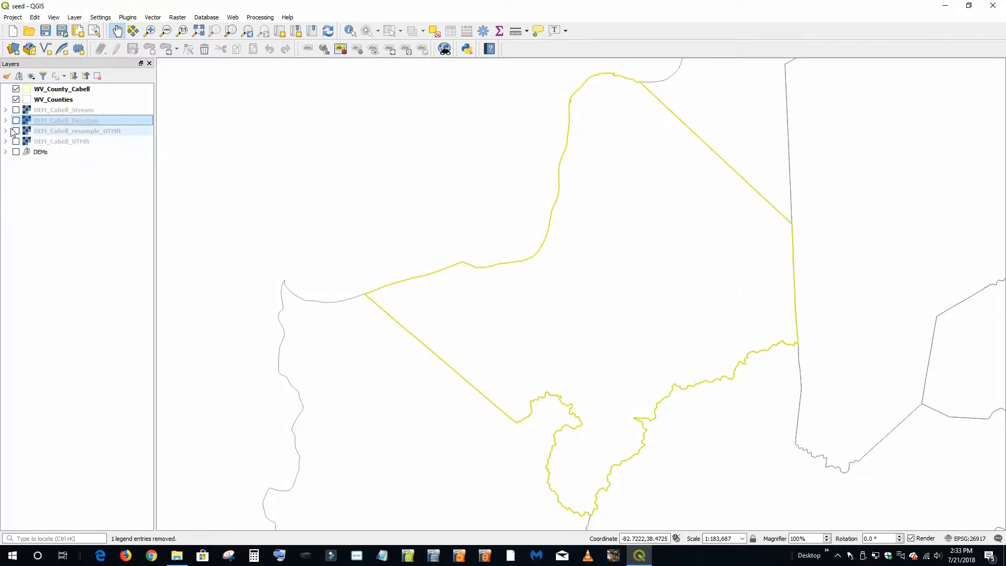
{"action": "left_click", "coordinate": [17, 110]}
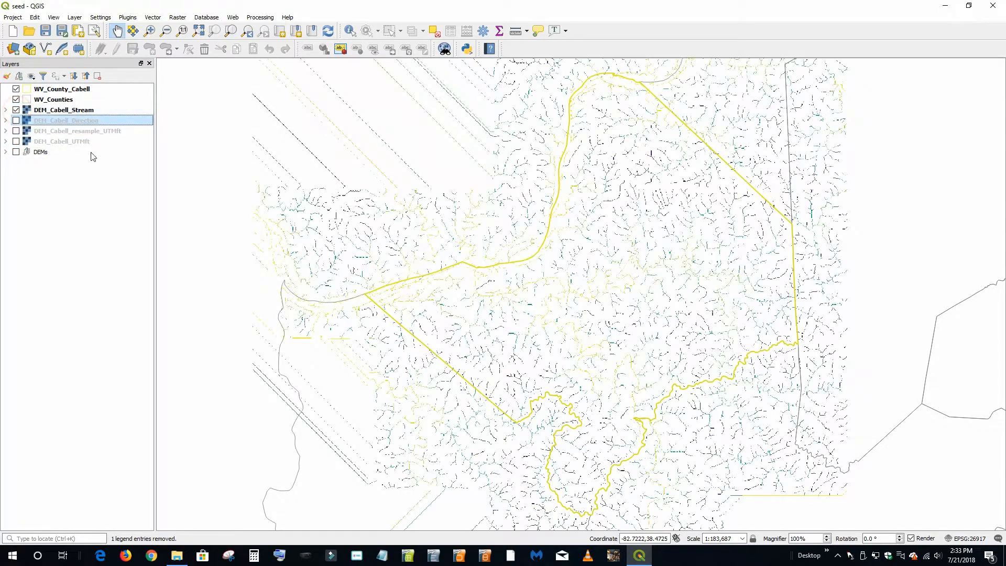
Run r.water.outlet on DEM_Cabell_Direction with an outlet point on the stream at about 395151, 4254980 and view the whole resulting basin.
{"action": "left_click", "coordinate": [149, 30]}
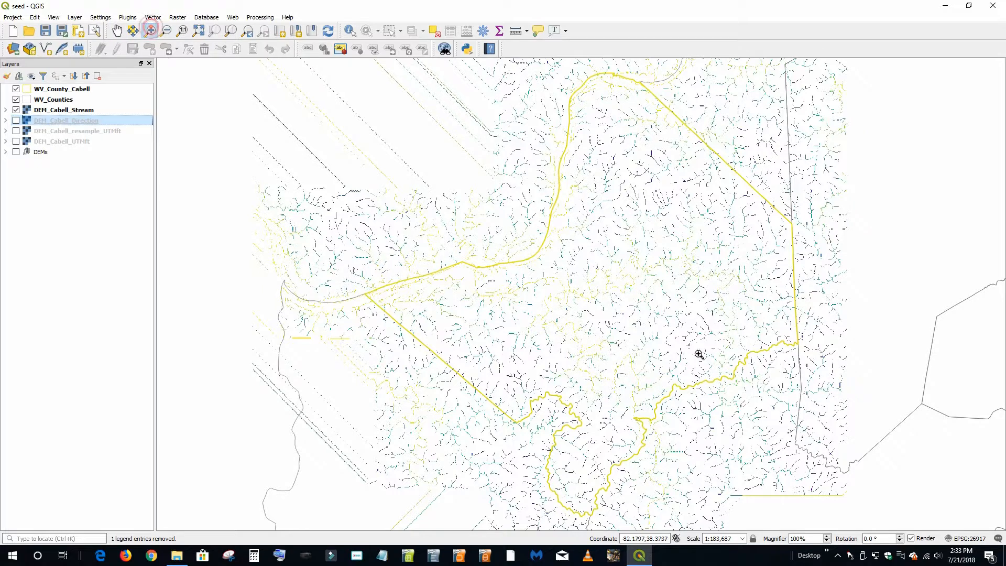
{"action": "left_click_drag", "start_coordinate": [609, 233], "coordinate": [706, 321]}
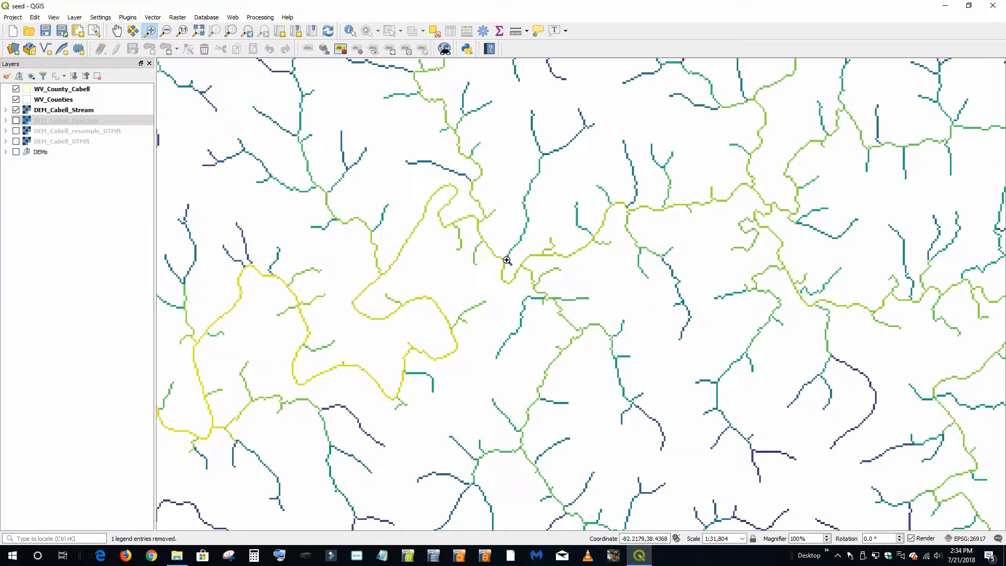
{"action": "left_click_drag", "start_coordinate": [549, 227], "coordinate": [602, 280]}
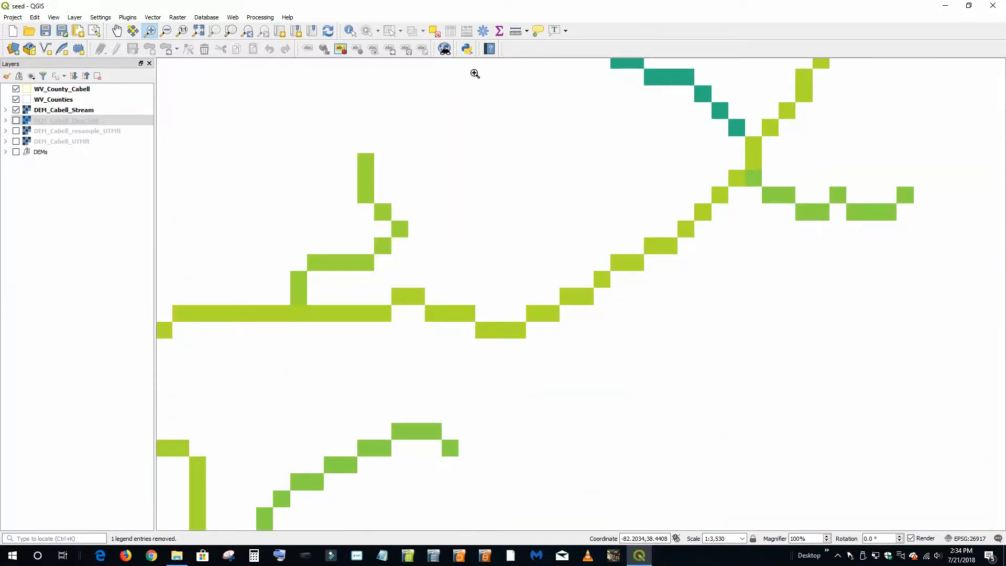
{"action": "left_click", "coordinate": [483, 31]}
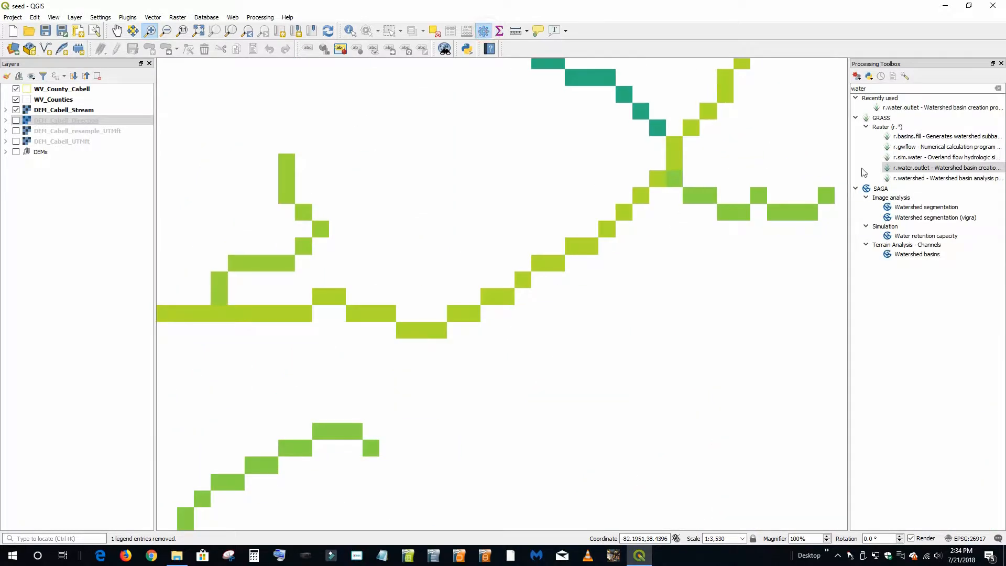
{"action": "double_click", "coordinate": [921, 169]}
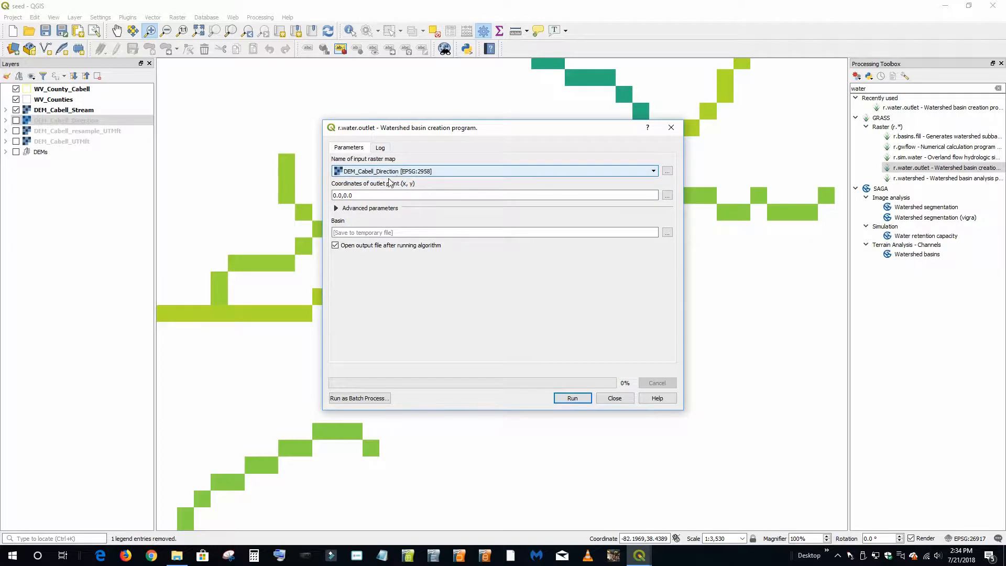
{"action": "left_click", "coordinate": [667, 195]}
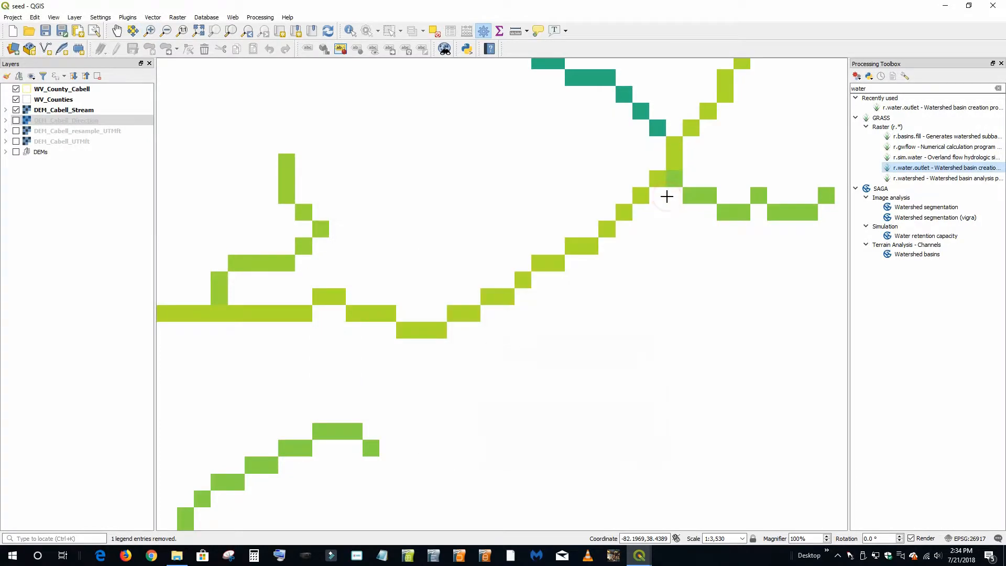
{"action": "left_click", "coordinate": [474, 313]}
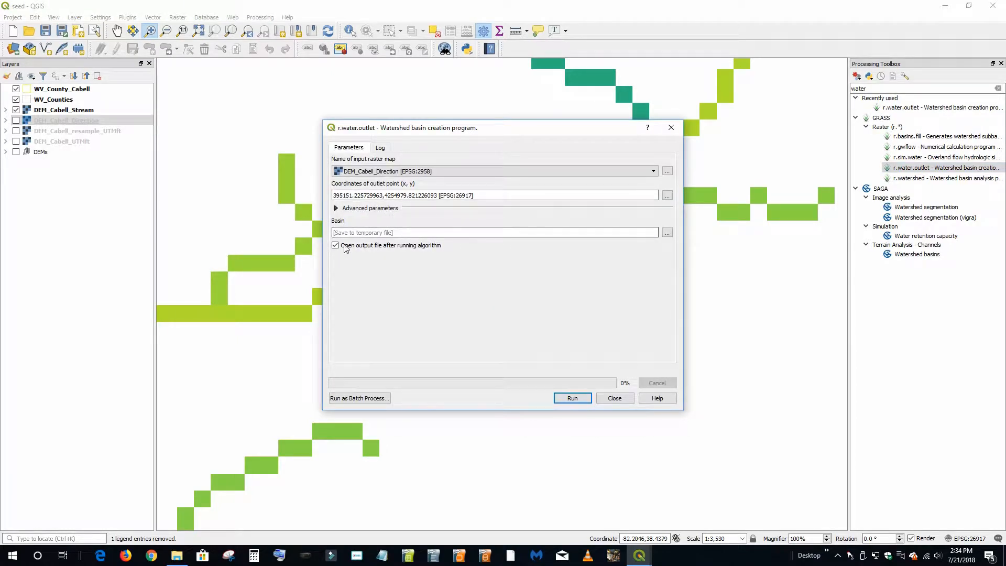
{"action": "left_click", "coordinate": [575, 399]}
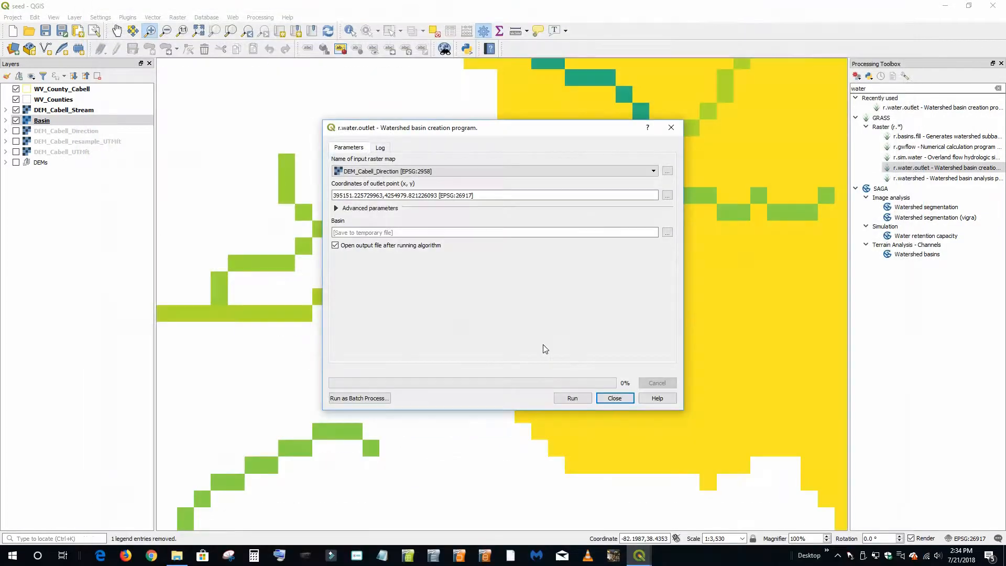
{"action": "left_click", "coordinate": [614, 399]}
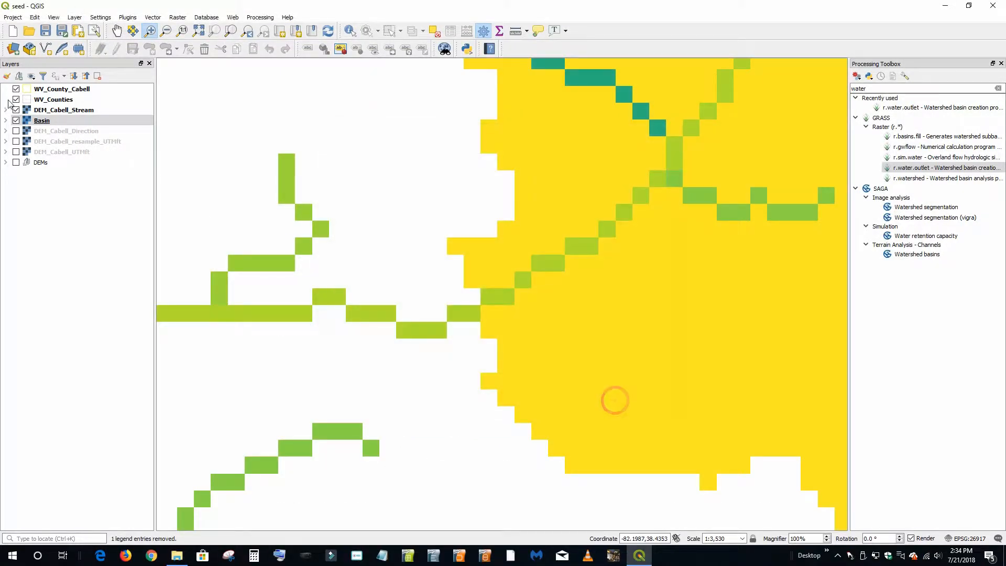
{"action": "right_click", "coordinate": [46, 119]}
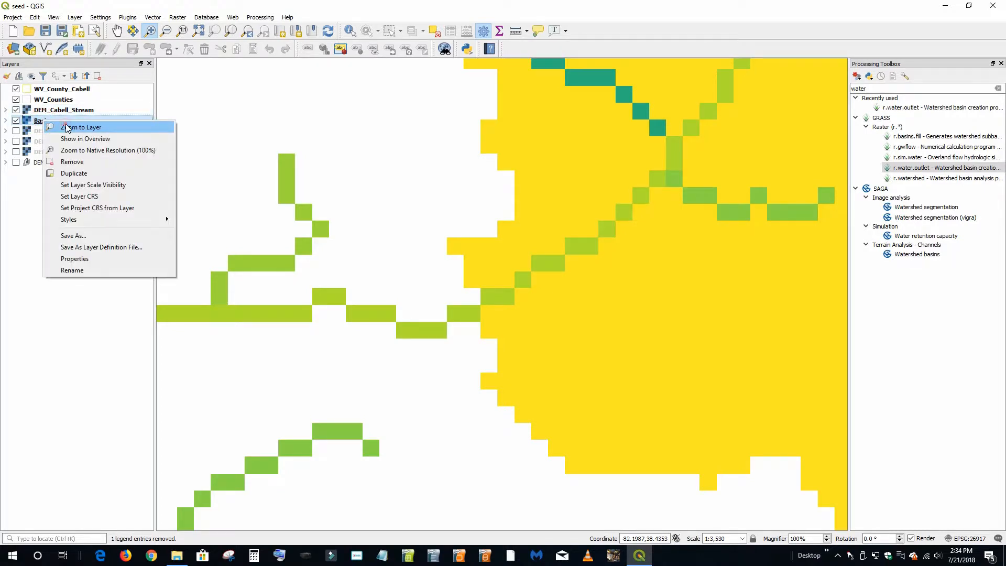
{"action": "left_click", "coordinate": [67, 127]}
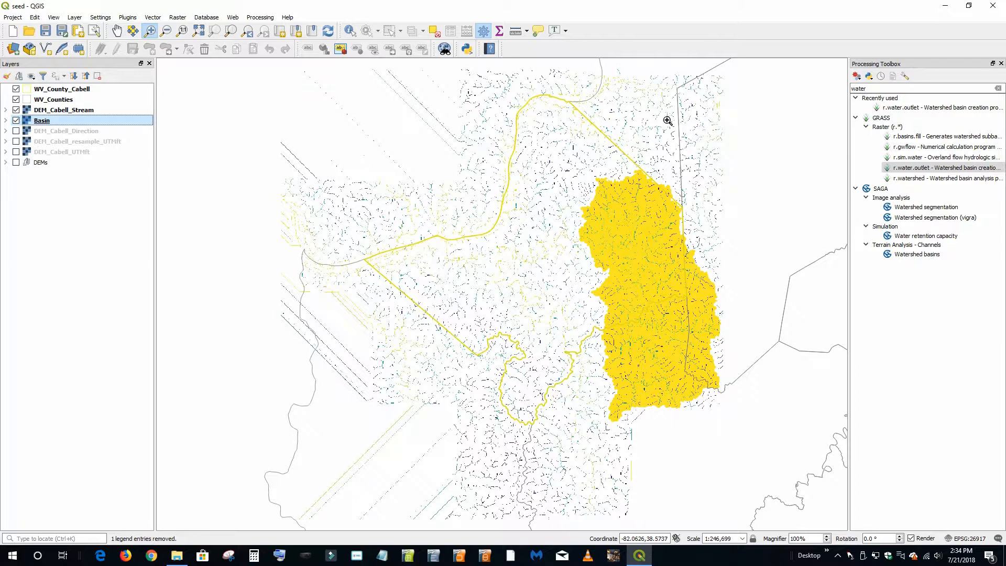
Remove the Basin layer from the project.
{"action": "right_click", "coordinate": [47, 124]}
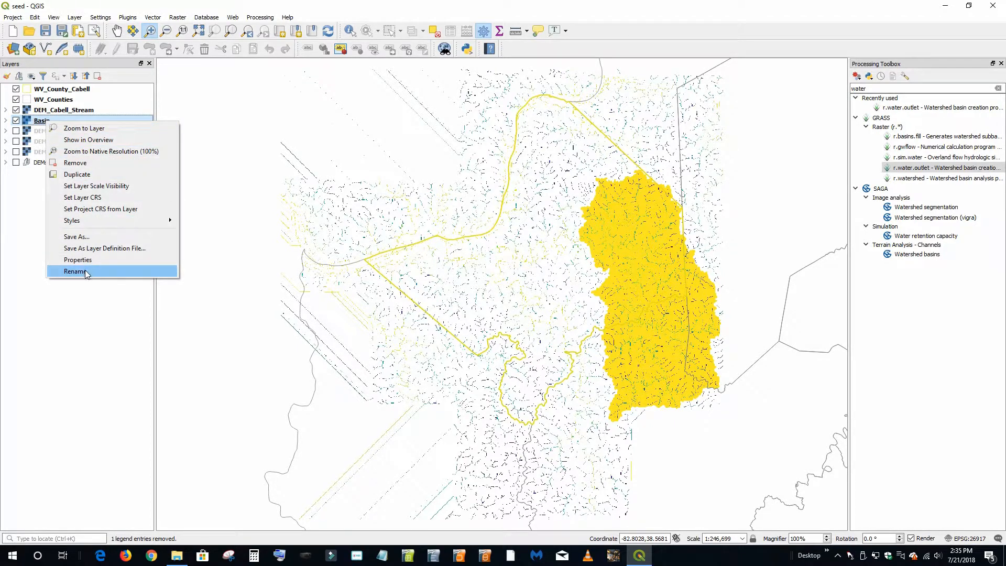
{"action": "left_click", "coordinate": [75, 162]}
{"action": "left_click", "coordinate": [491, 290]}
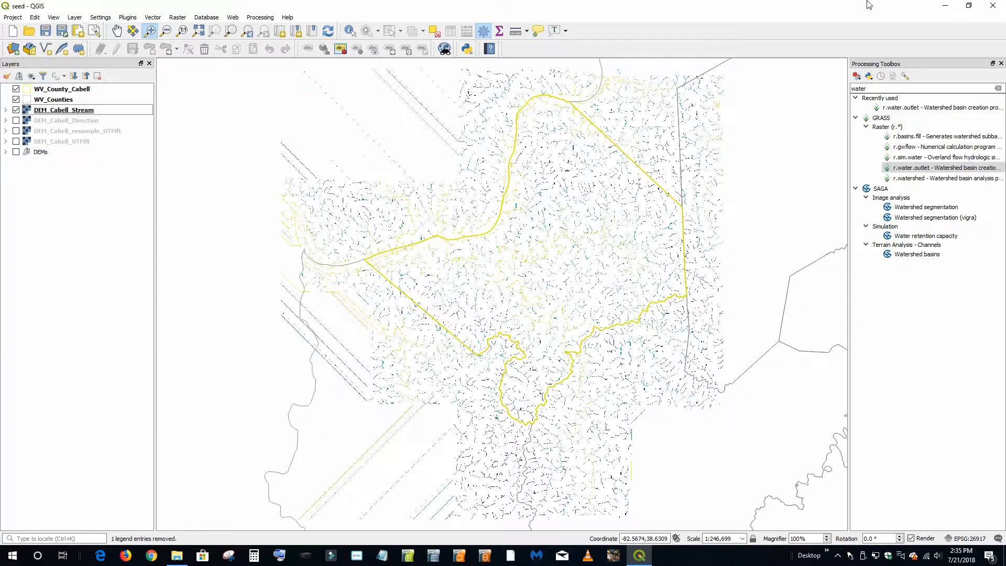
Close QGIS and discard the unsaved changes to the seed project.
{"action": "left_click", "coordinate": [990, 7]}
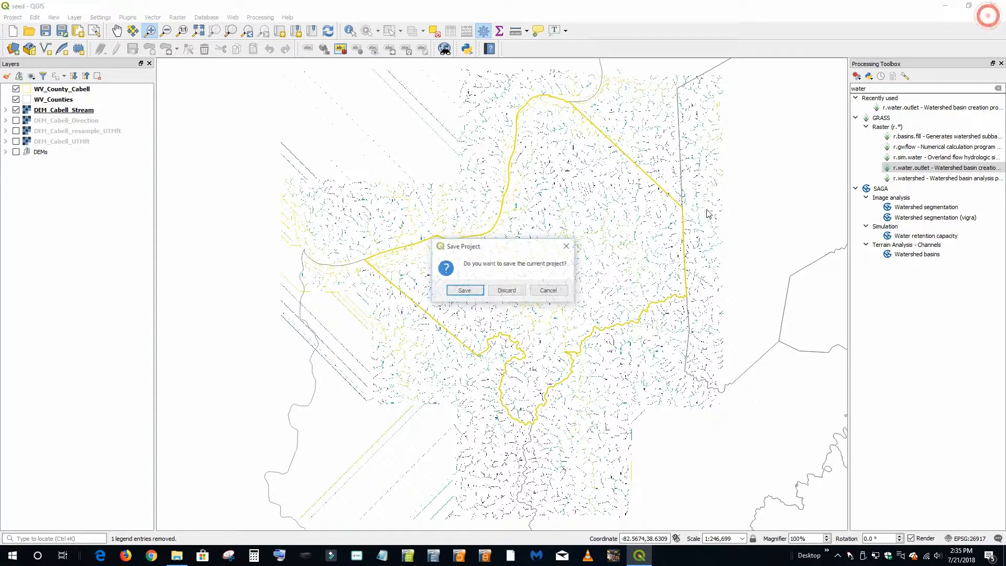
{"action": "left_click", "coordinate": [507, 292]}
{"action": "left_click", "coordinate": [515, 297]}
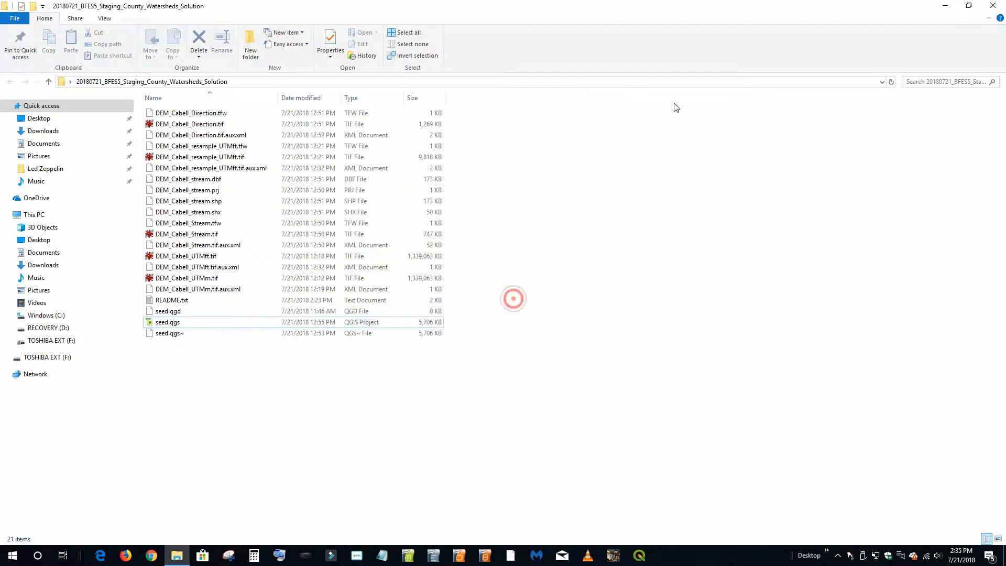
Open README.txt from the solution folder and examine the QGIS 3.0.2 installer link in its references.
{"action": "double_click", "coordinate": [181, 301]}
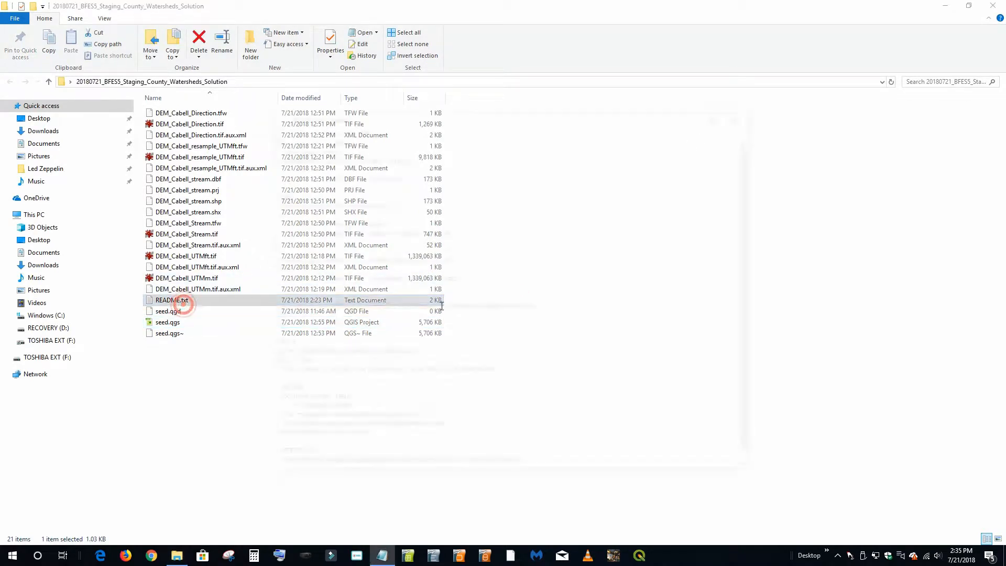
{"action": "scroll", "coordinate": [510, 333], "scroll_direction": "down", "scroll_amount": 1}
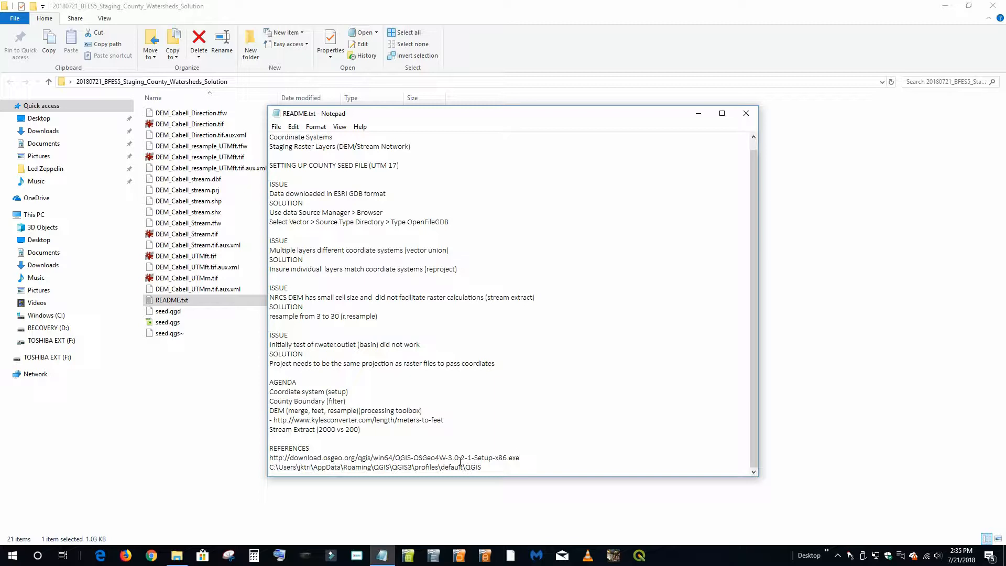
{"action": "left_click_drag", "start_coordinate": [519, 458], "coordinate": [265, 462]}
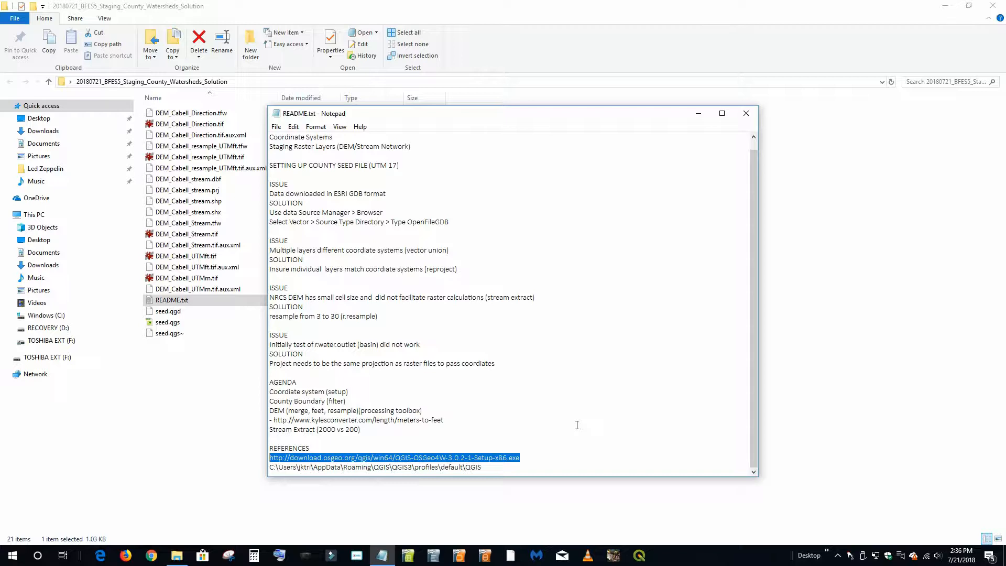
Copy the QGIS3 default profile folder path from the README references.
{"action": "left_click", "coordinate": [485, 467]}
{"action": "left_click_drag", "start_coordinate": [485, 467], "coordinate": [266, 467]}
{"action": "key", "text": "ctrl+c"}
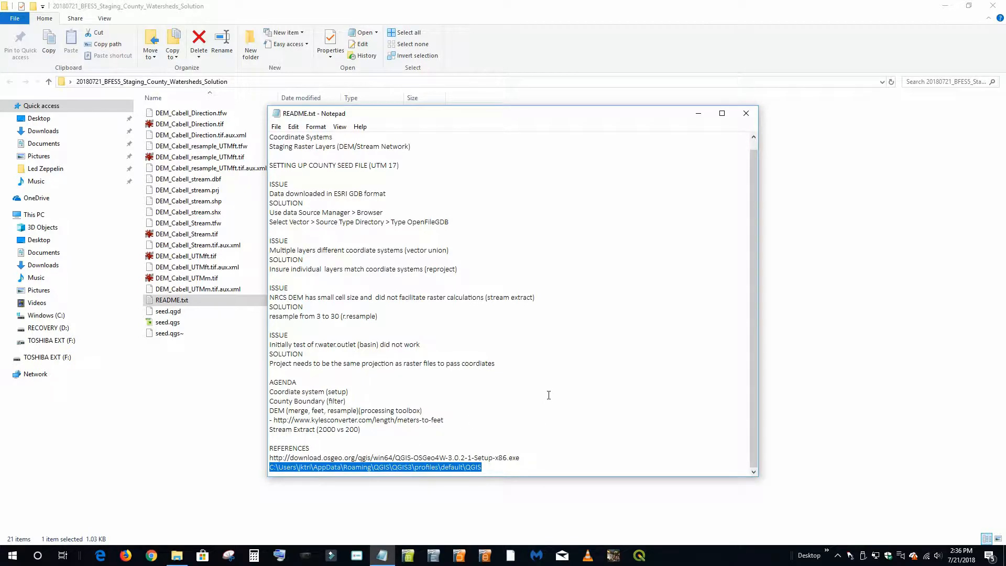
Open a new maximized File Explorer window and go to the copied QGIS3 default profile folder path.
{"action": "left_click", "coordinate": [176, 556]}
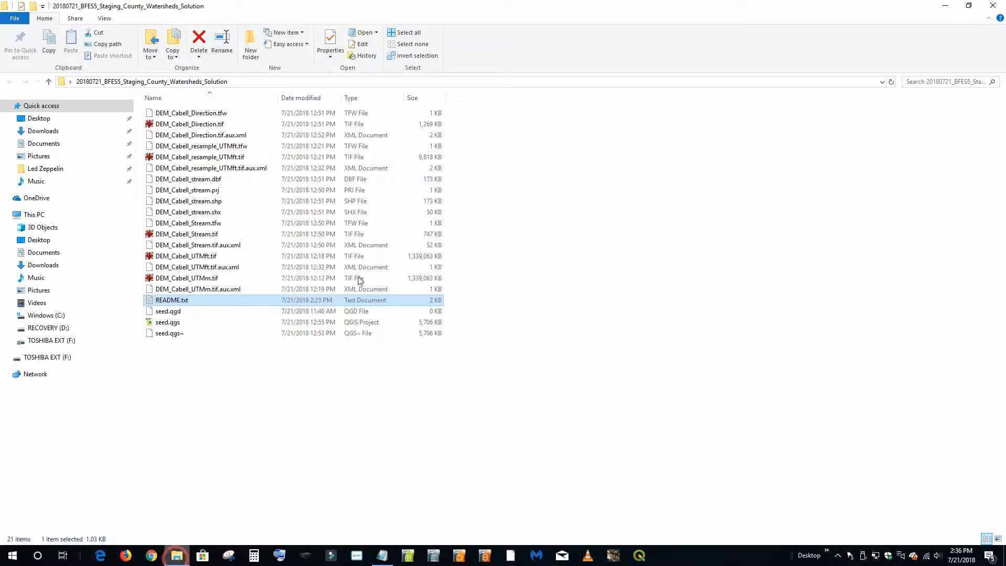
{"action": "right_click", "coordinate": [177, 555]}
{"action": "left_click", "coordinate": [143, 502]}
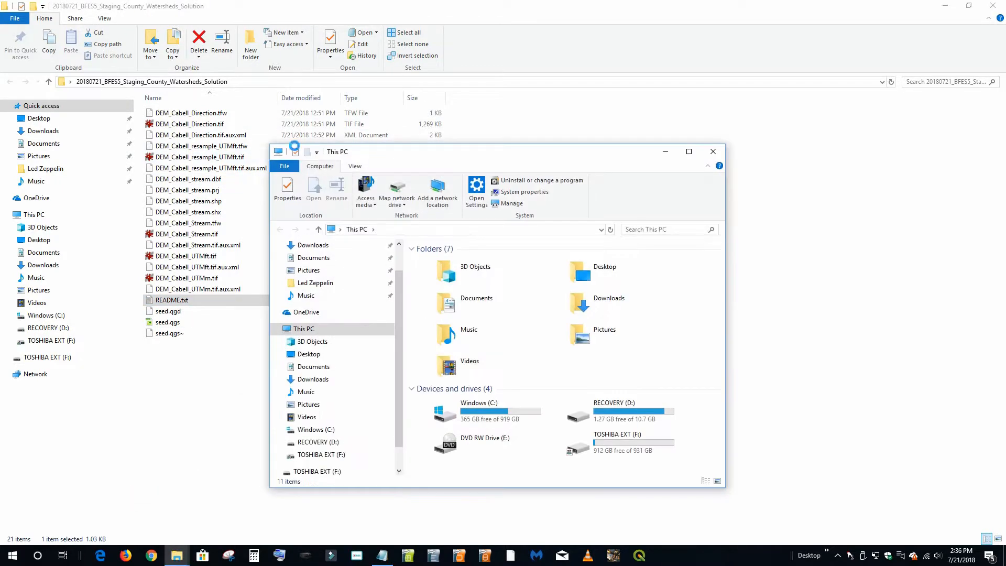
{"action": "left_click", "coordinate": [689, 151]}
{"action": "left_click", "coordinate": [134, 81]}
{"action": "key", "text": "BackSpace"}
{"action": "key", "text": "ctrl+v"}
{"action": "key", "text": "Return"}
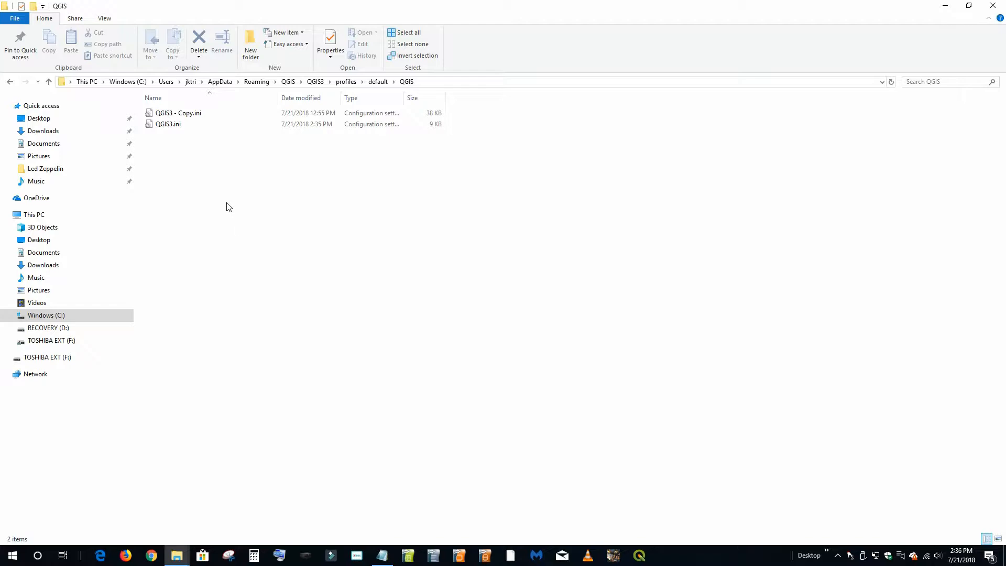
Delete QGIS3.ini from the profile folder and clear the open folder and README windows off the desktop.
{"action": "right_click", "coordinate": [171, 124]}
{"action": "left_click", "coordinate": [196, 318]}
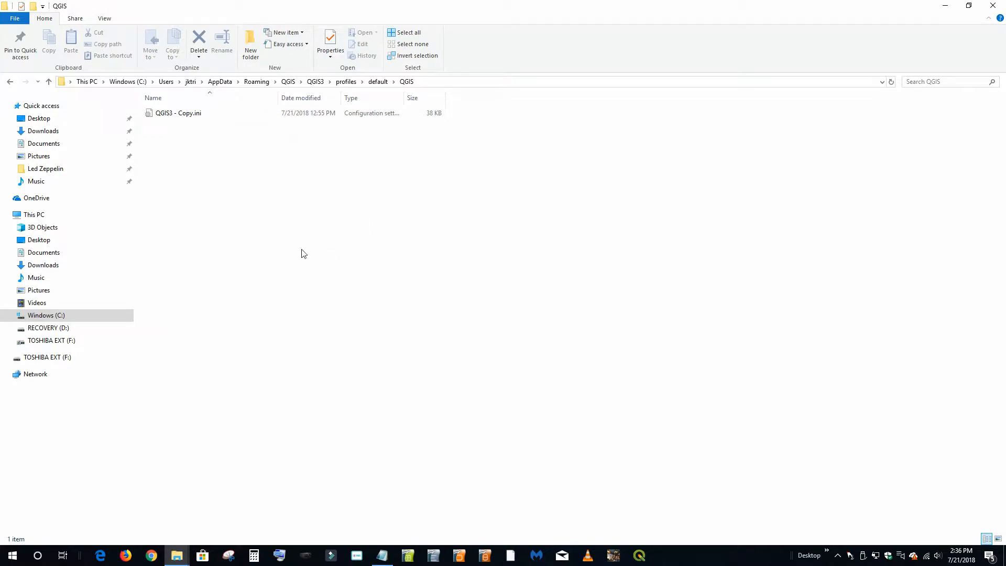
{"action": "left_click", "coordinate": [993, 5]}
{"action": "left_click", "coordinate": [946, 5]}
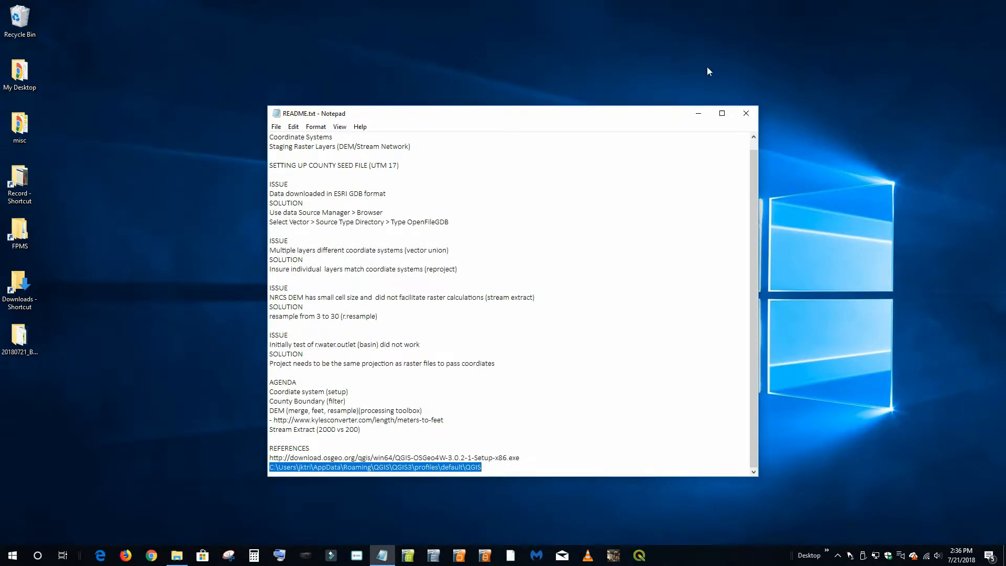
{"action": "left_click", "coordinate": [698, 114]}
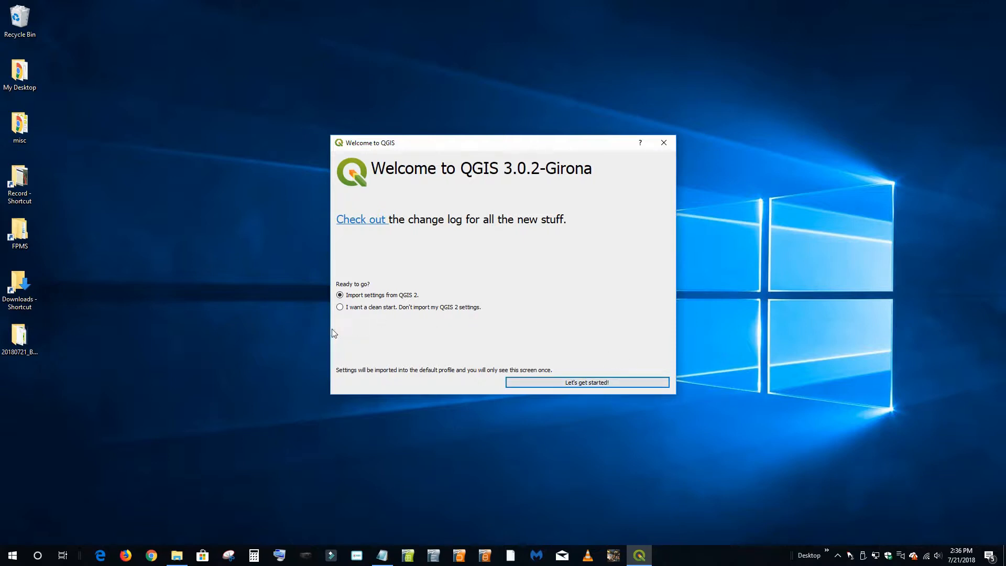
Start with clean settings instead of importing QGIS 2 settings, maximize the main window, and close the Browser panel.
{"action": "left_click", "coordinate": [340, 308]}
{"action": "left_click", "coordinate": [592, 384]}
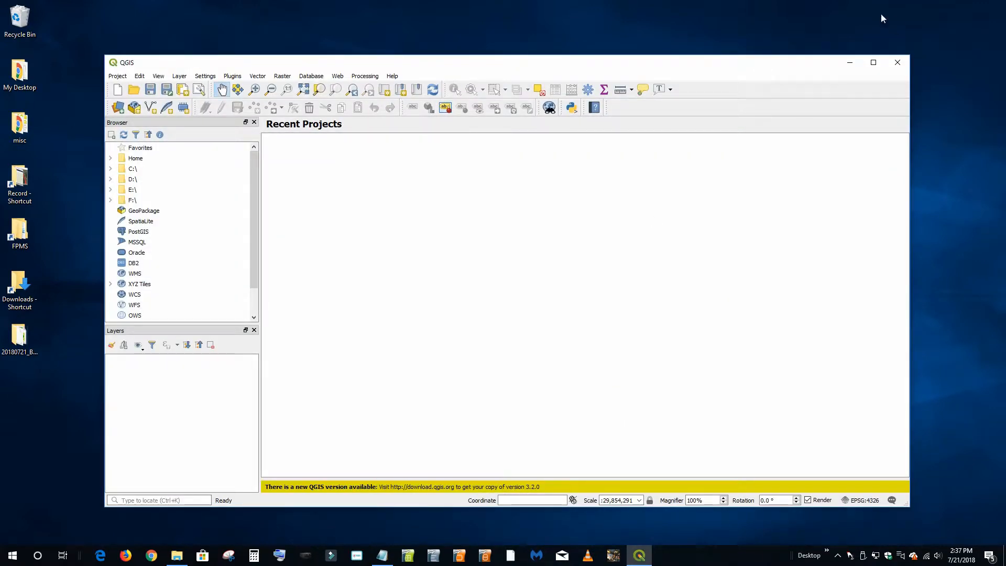
{"action": "left_click", "coordinate": [874, 64]}
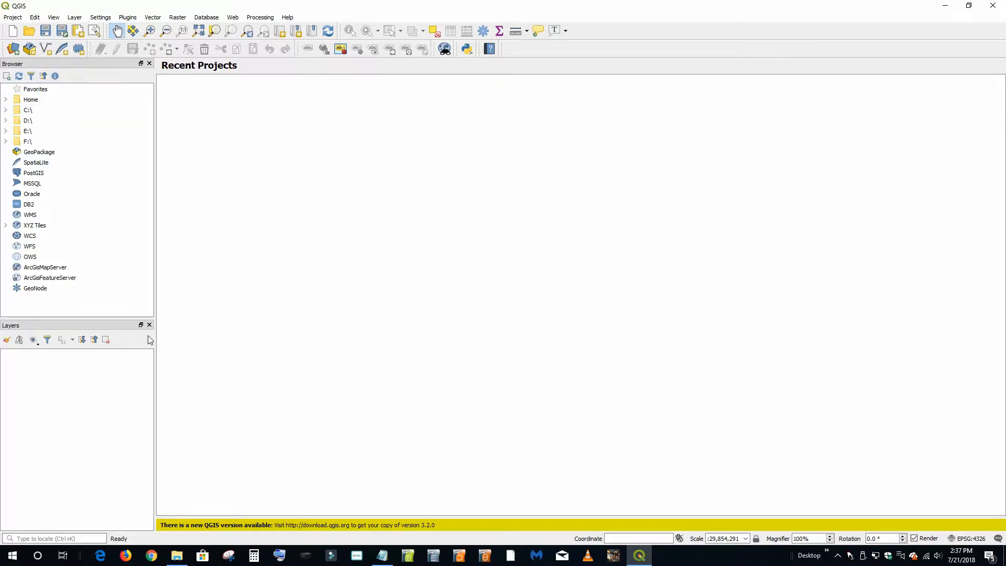
{"action": "left_click", "coordinate": [149, 64]}
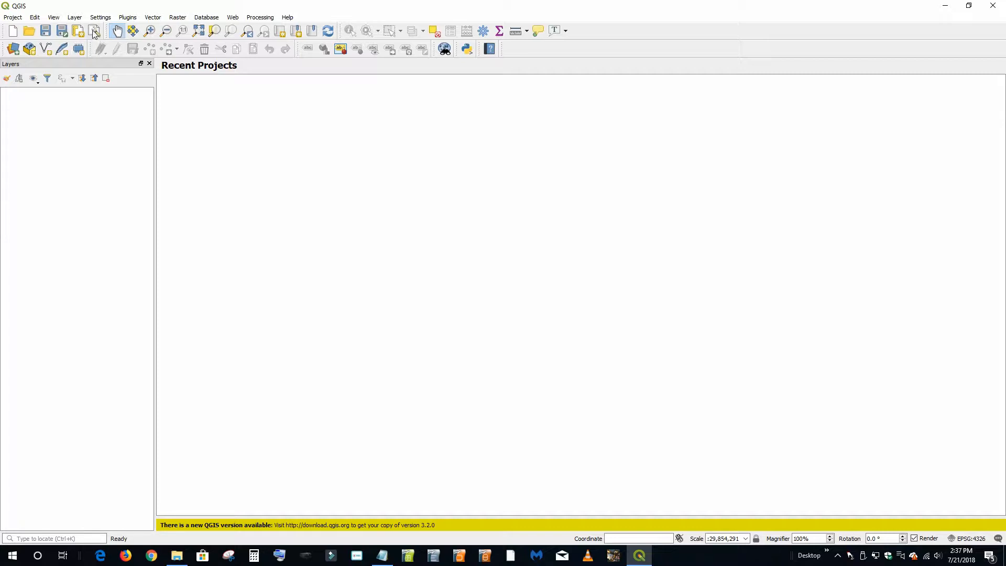
Open the project properties, examine the General settings, and leave the dialog without changing anything.
{"action": "left_click", "coordinate": [100, 17]}
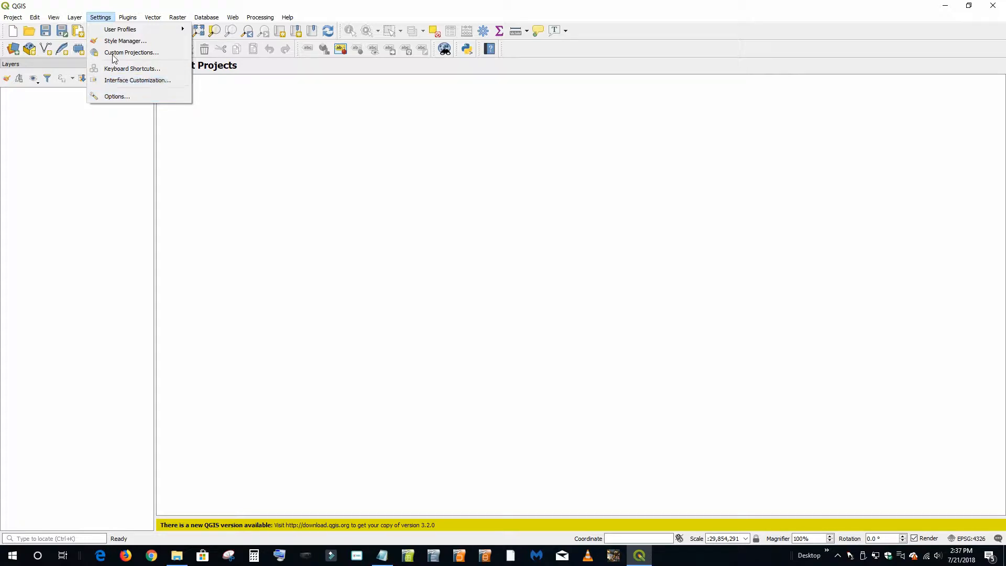
{"action": "left_click", "coordinate": [12, 17]}
{"action": "left_click", "coordinate": [13, 17]}
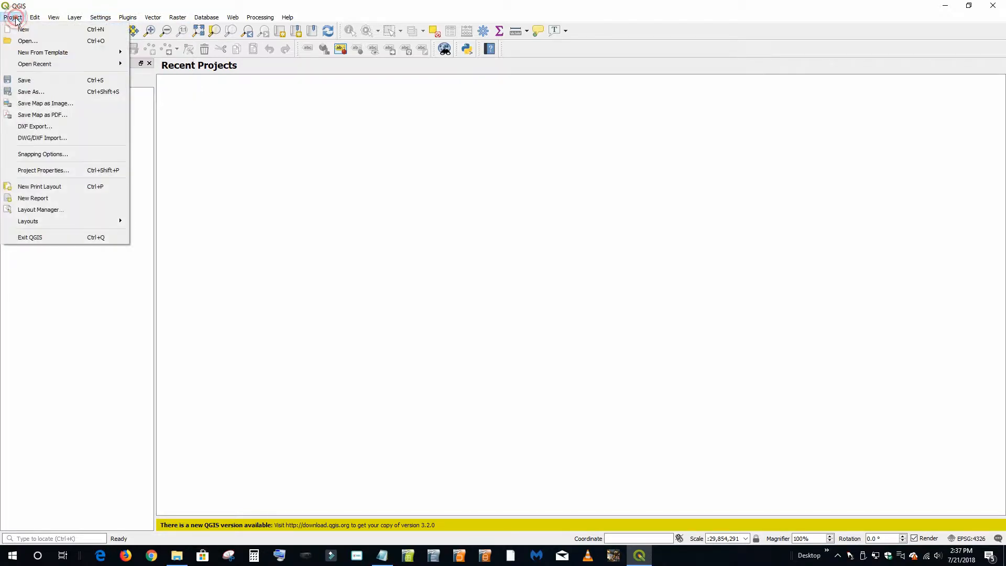
{"action": "left_click", "coordinate": [45, 172]}
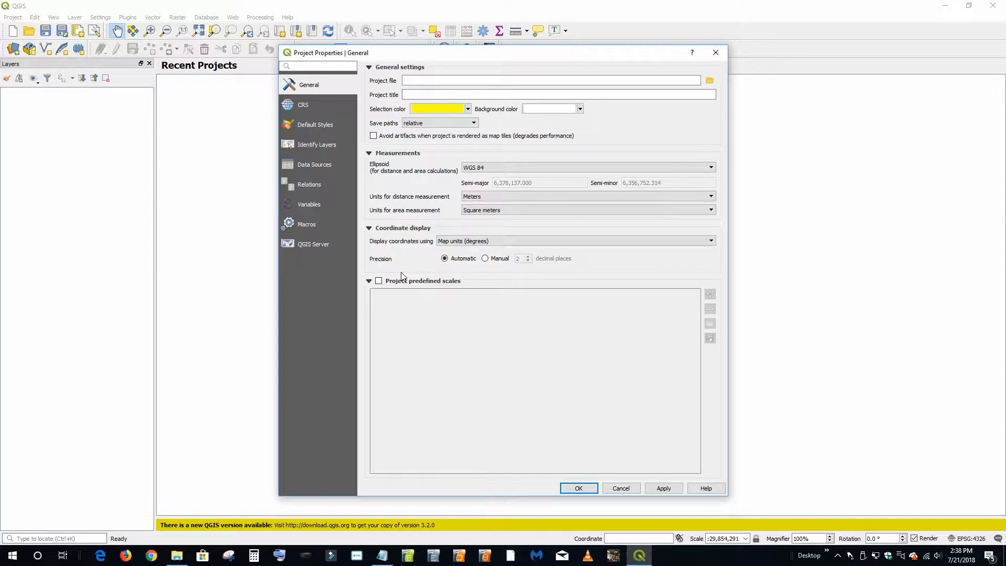
{"action": "left_click", "coordinate": [621, 488]}
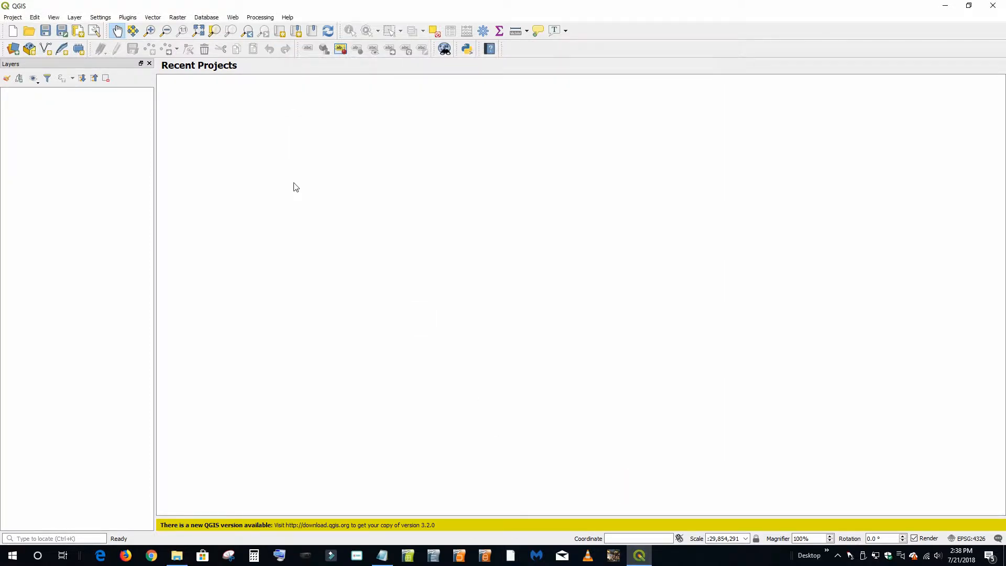
In the general application options, hide the splash screen at startup and set the interface style to Fusion.
{"action": "left_click", "coordinate": [101, 18]}
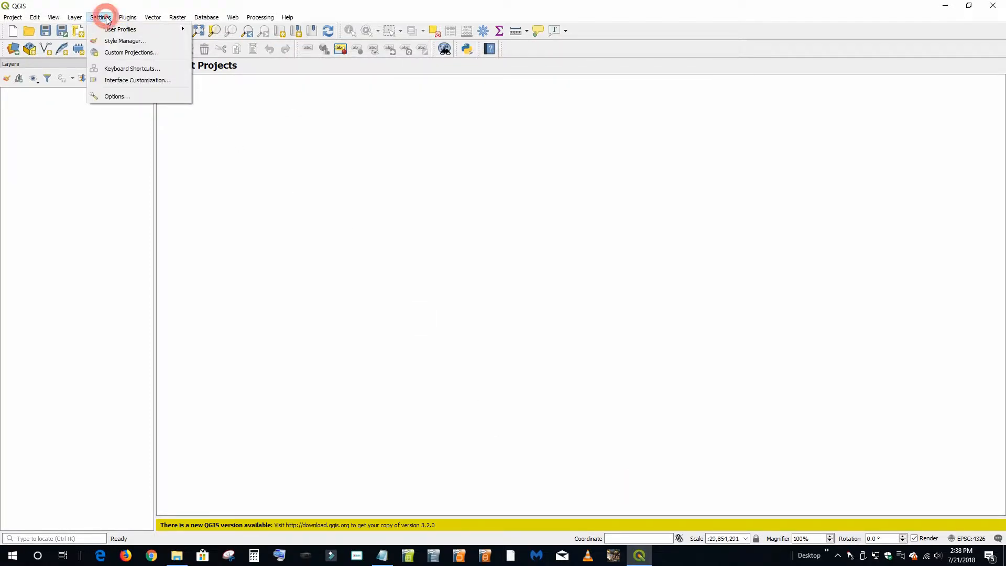
{"action": "left_click", "coordinate": [123, 97]}
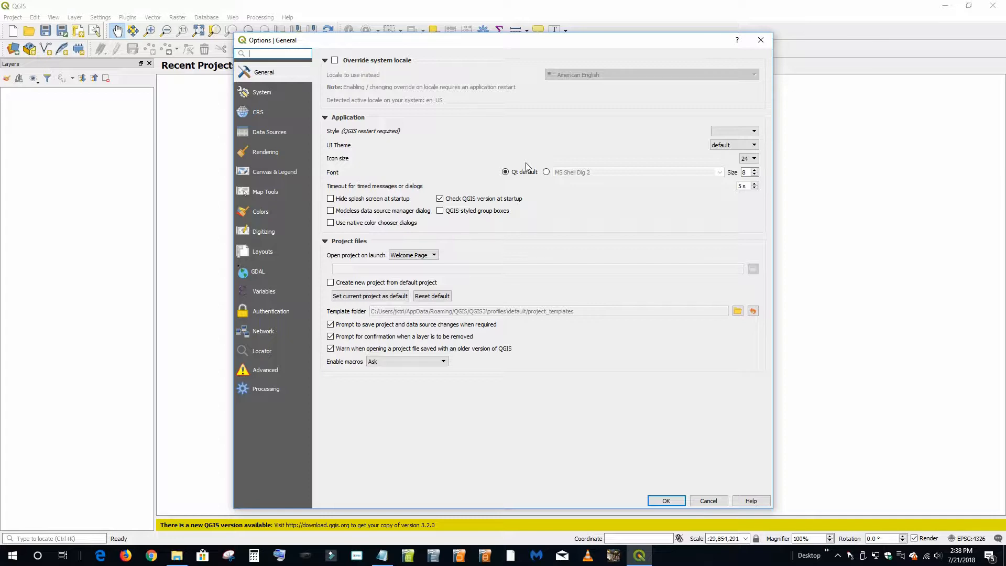
{"action": "left_click", "coordinate": [331, 199]}
{"action": "left_click", "coordinate": [747, 131]}
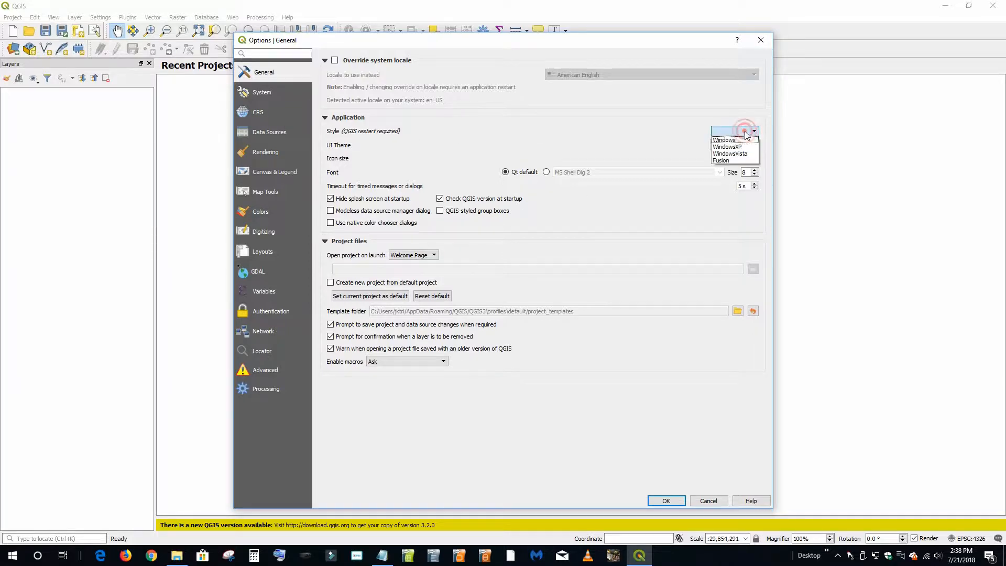
{"action": "left_click", "coordinate": [728, 161]}
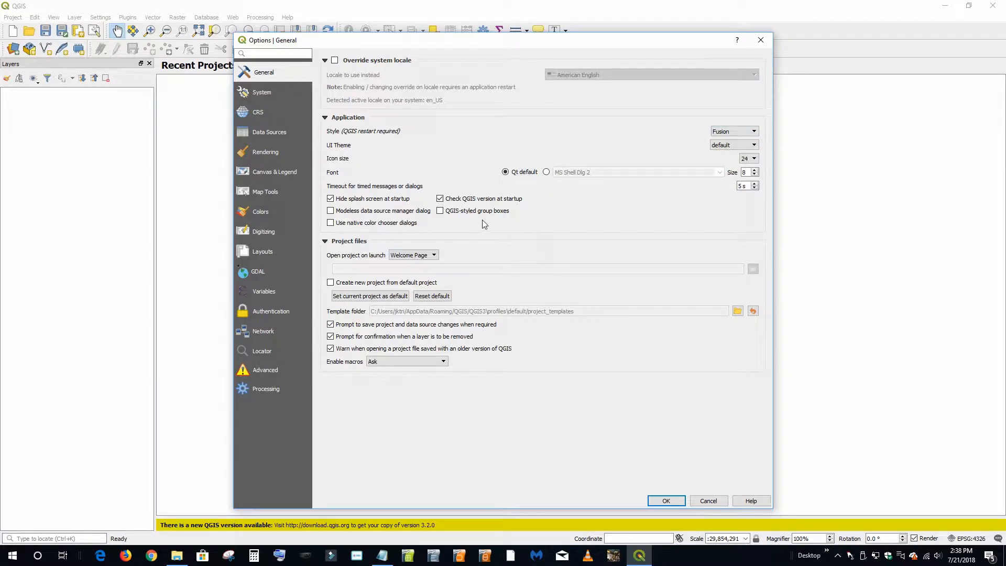
Turn off the QGIS version check at startup and set the project opened on launch to New.
{"action": "left_click", "coordinate": [440, 198]}
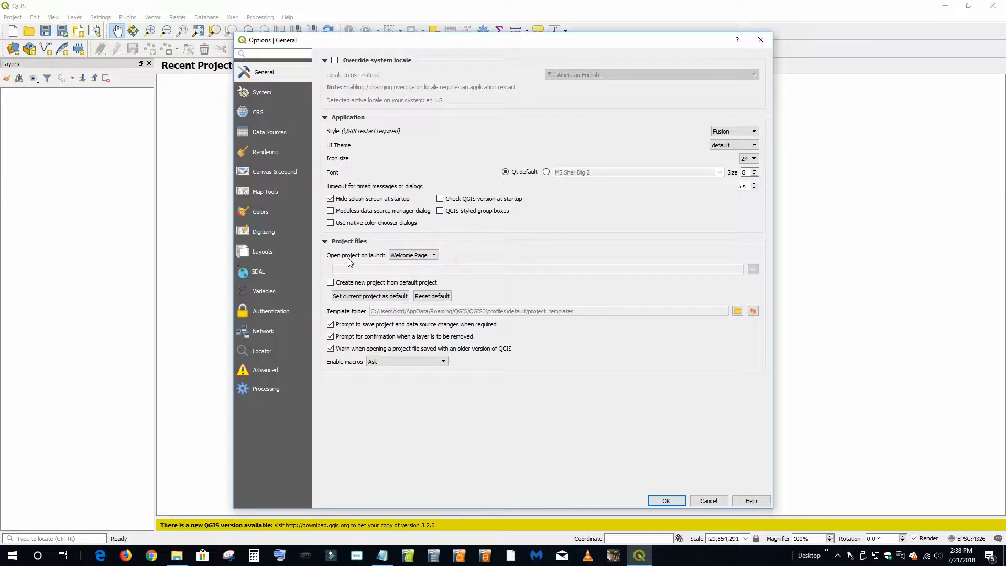
{"action": "left_click", "coordinate": [416, 257]}
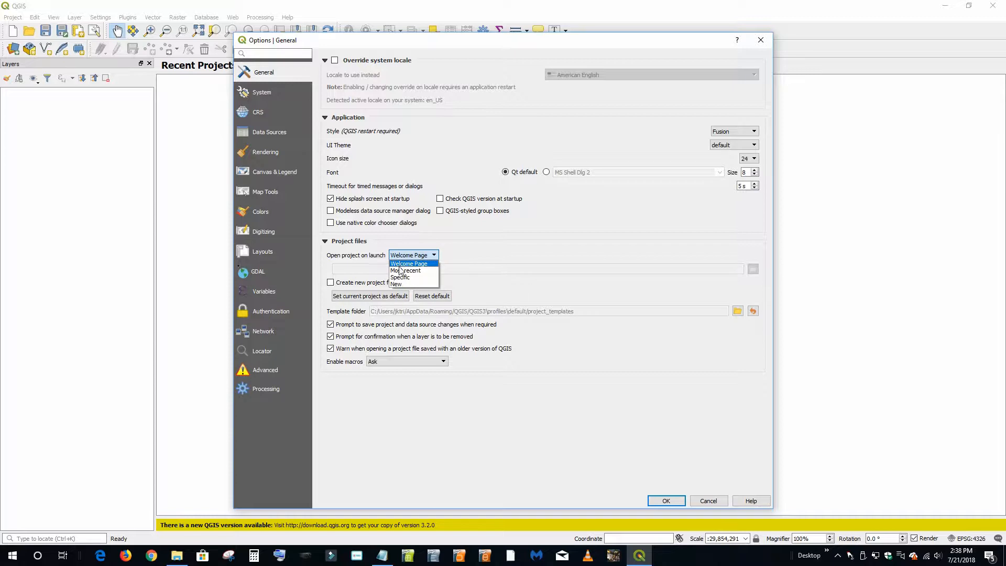
{"action": "left_click", "coordinate": [398, 282]}
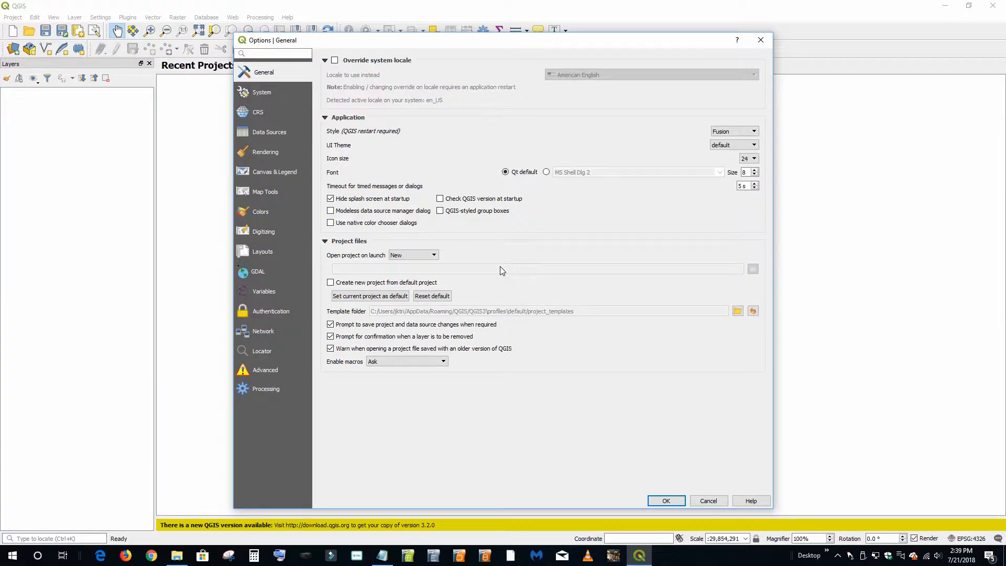
{"action": "left_click", "coordinate": [338, 295]}
Look through the System, CRS and Data Sources options, and disable displaying newly added layers by default in the Rendering options.
{"action": "left_click", "coordinate": [262, 95]}
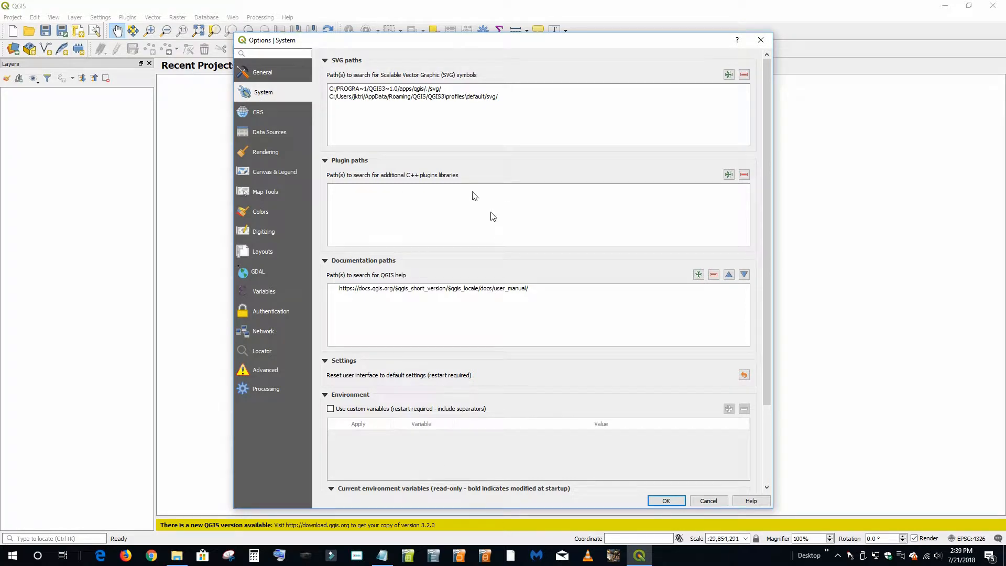
{"action": "left_click", "coordinate": [259, 112]}
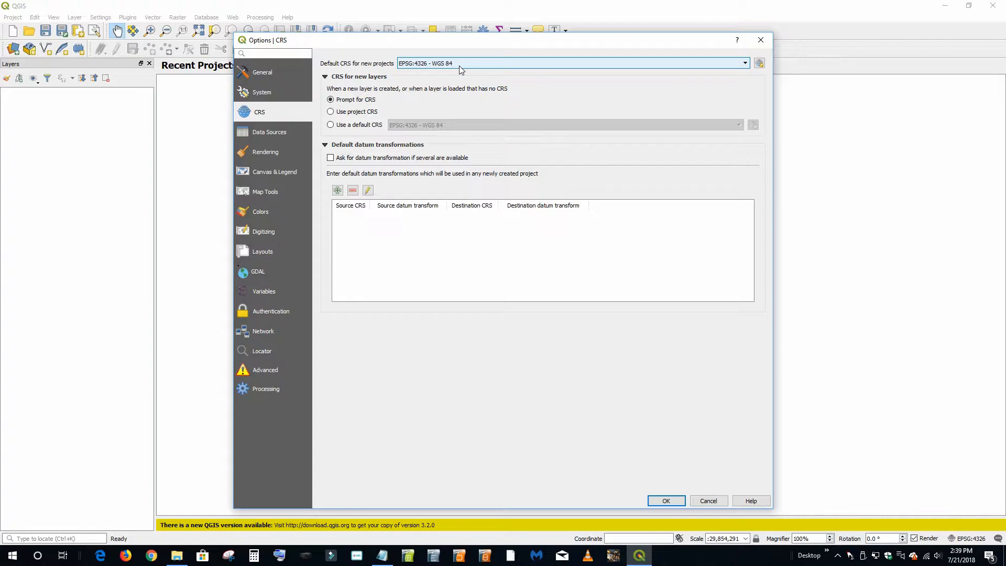
{"action": "left_click", "coordinate": [265, 138]}
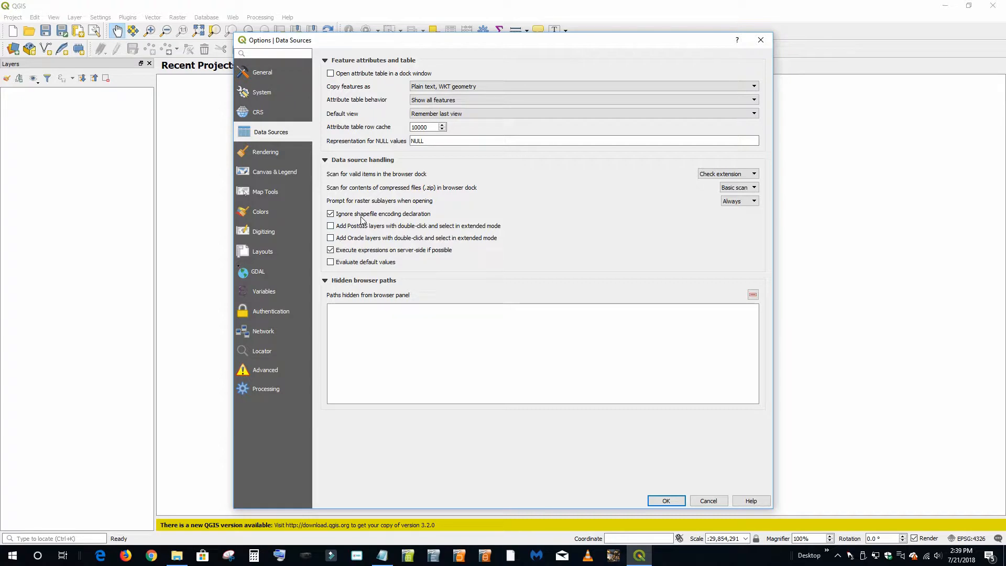
{"action": "left_click", "coordinate": [268, 154]}
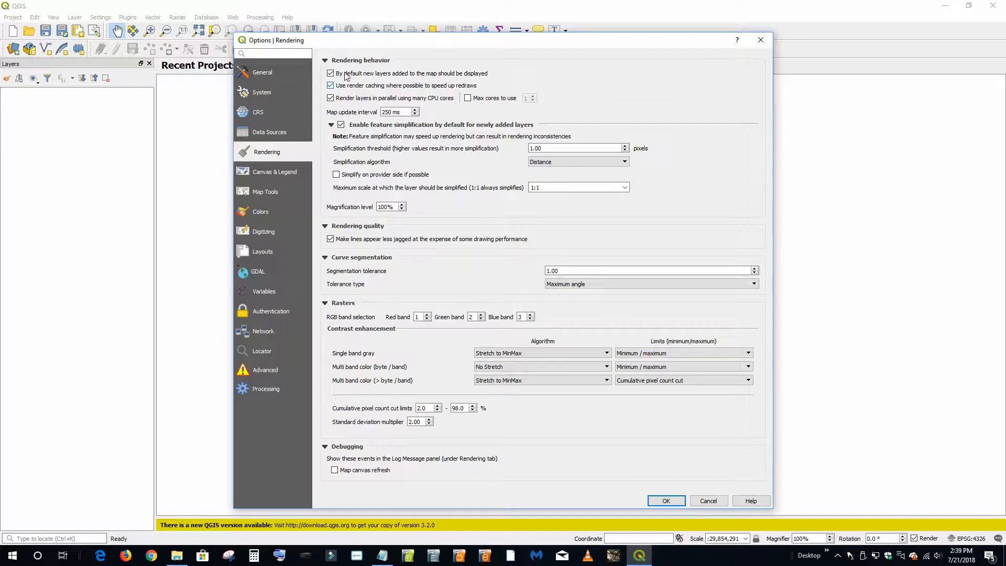
{"action": "left_click", "coordinate": [330, 74]}
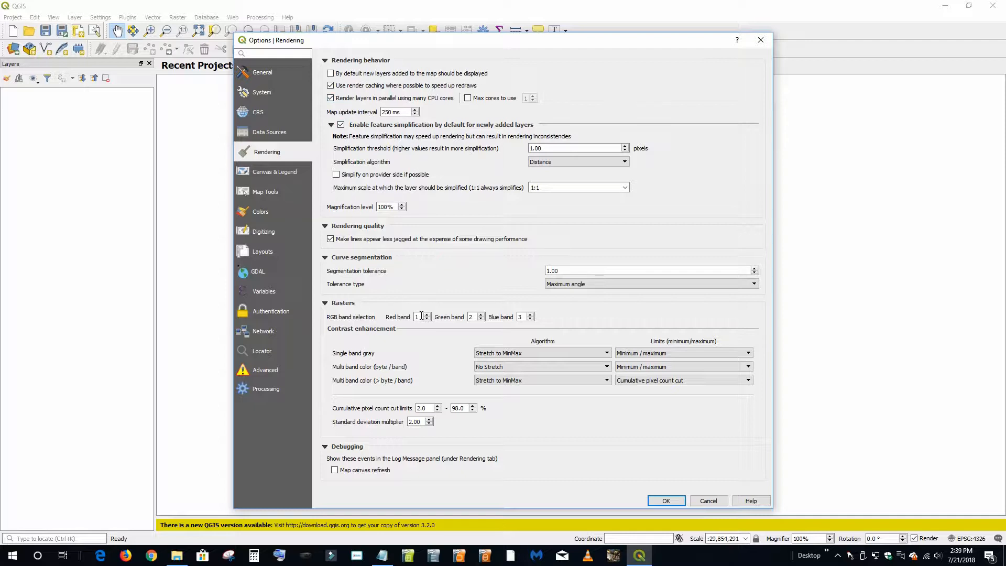
In the Map Tools options, set the measure tool's preferred distance units to Feet.
{"action": "left_click", "coordinate": [280, 178]}
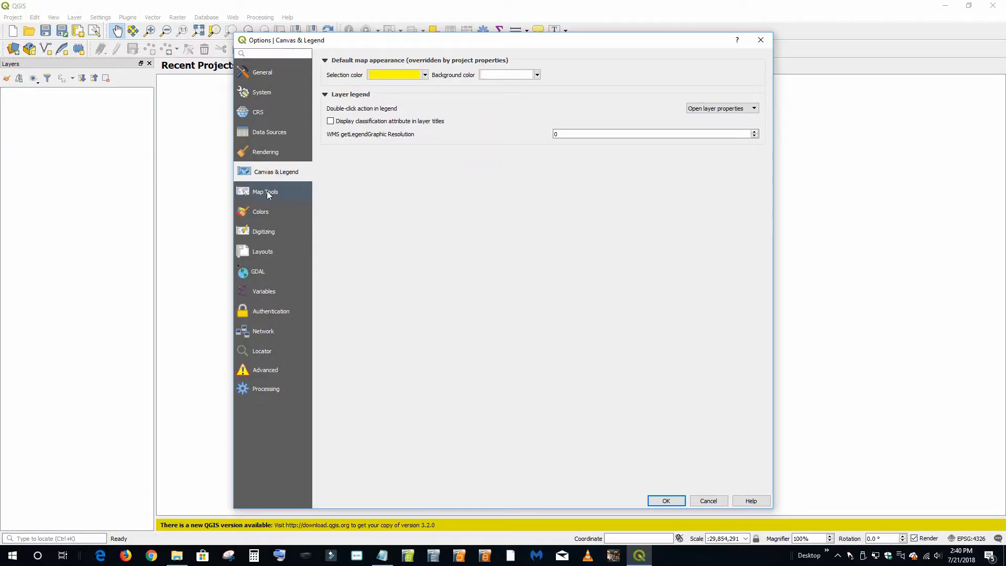
{"action": "left_click", "coordinate": [268, 193]}
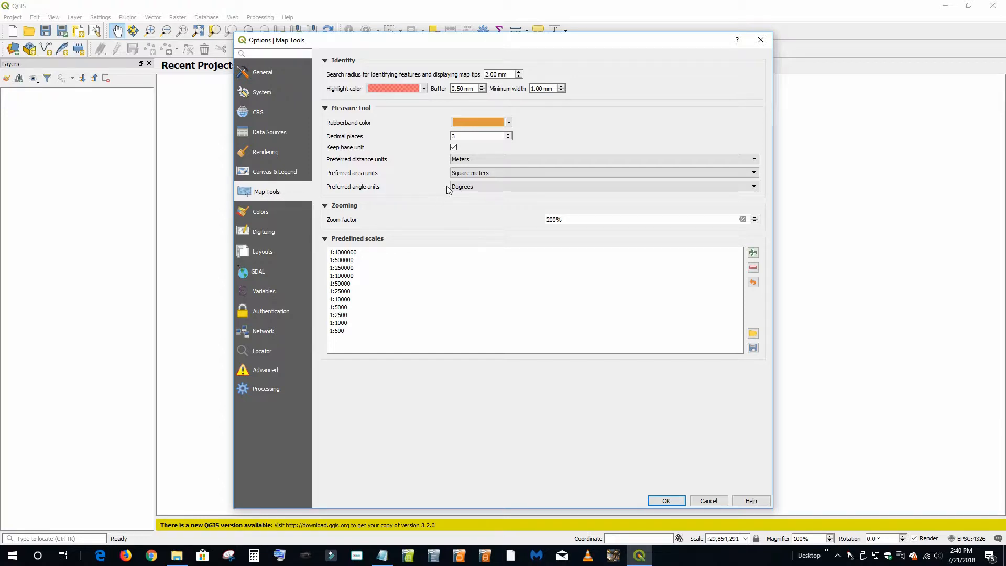
{"action": "left_click", "coordinate": [471, 160]}
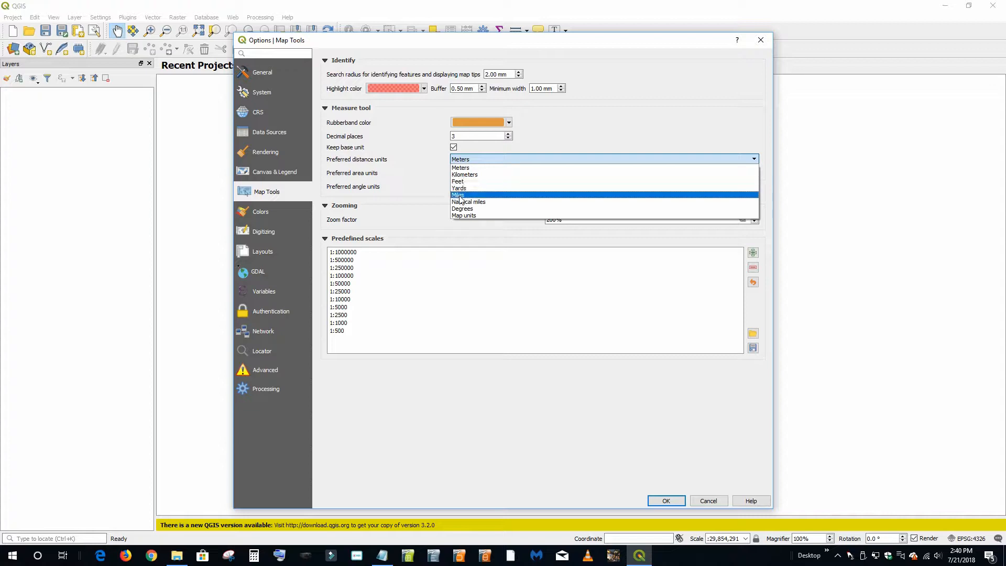
{"action": "left_click", "coordinate": [460, 195]}
{"action": "left_click", "coordinate": [463, 162]}
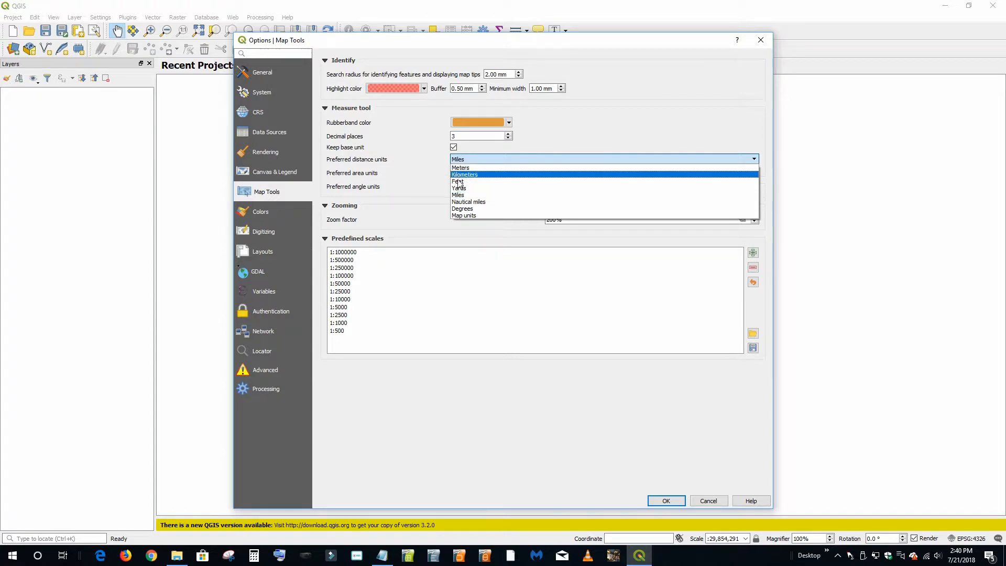
{"action": "left_click", "coordinate": [457, 181]}
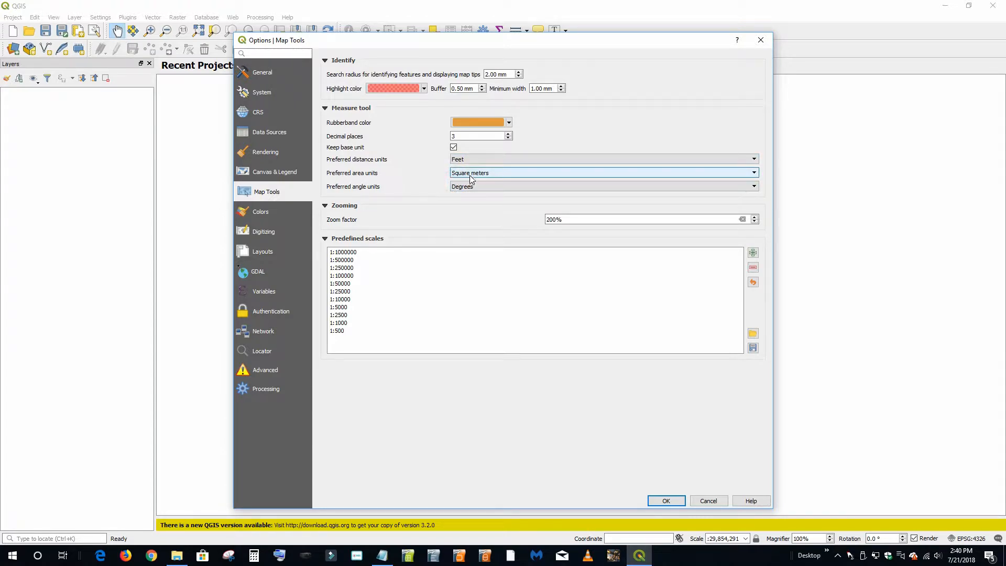
Set the measure tool's preferred area units to Square miles and keep Degrees as the preferred angle units.
{"action": "left_click", "coordinate": [471, 179]}
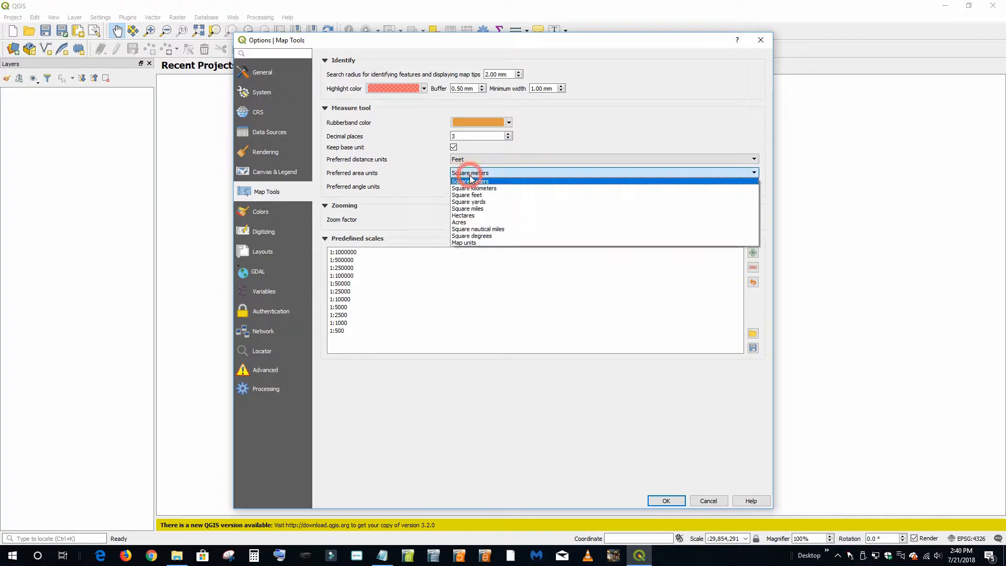
{"action": "left_click", "coordinate": [480, 210]}
{"action": "left_click", "coordinate": [460, 188]}
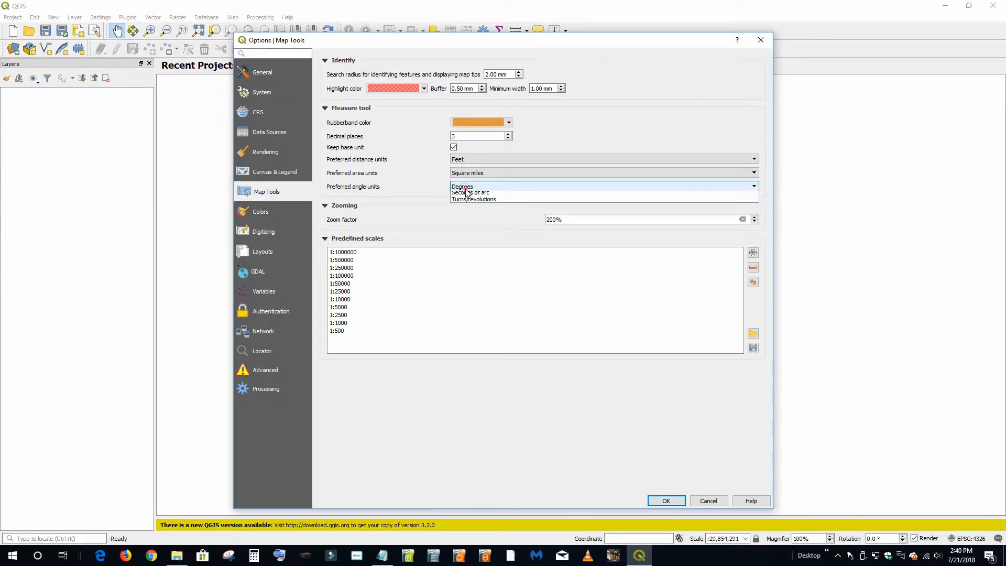
{"action": "left_click", "coordinate": [462, 188]}
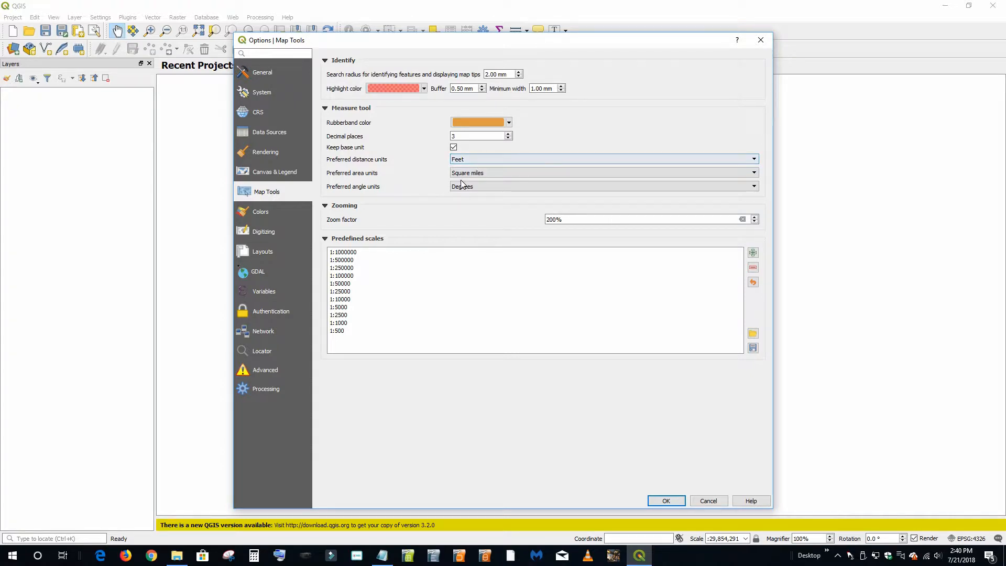
Look through the remaining option categories from Colors and Digitizing through Network, Advanced and Processing.
{"action": "left_click", "coordinate": [258, 215]}
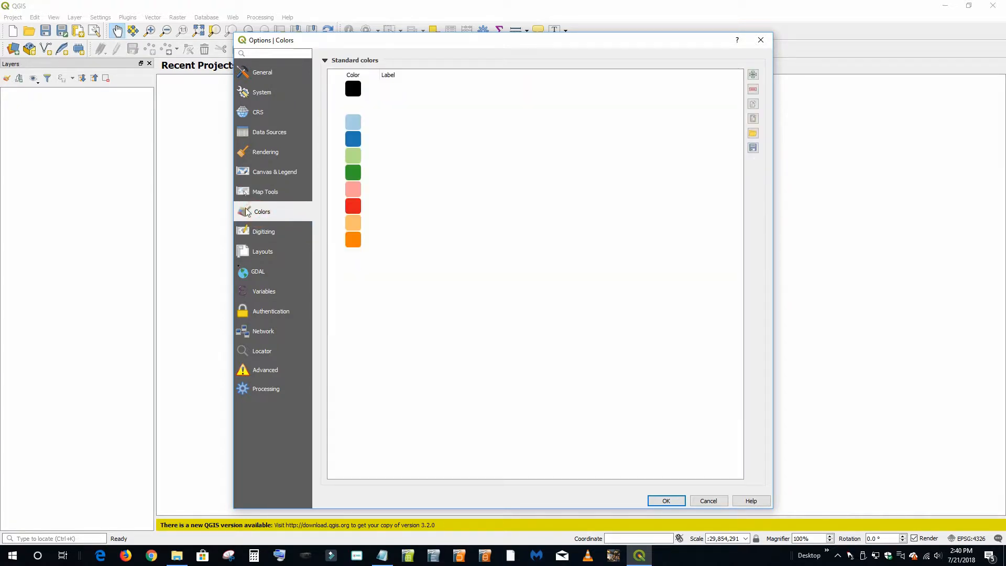
{"action": "left_click", "coordinate": [266, 227]}
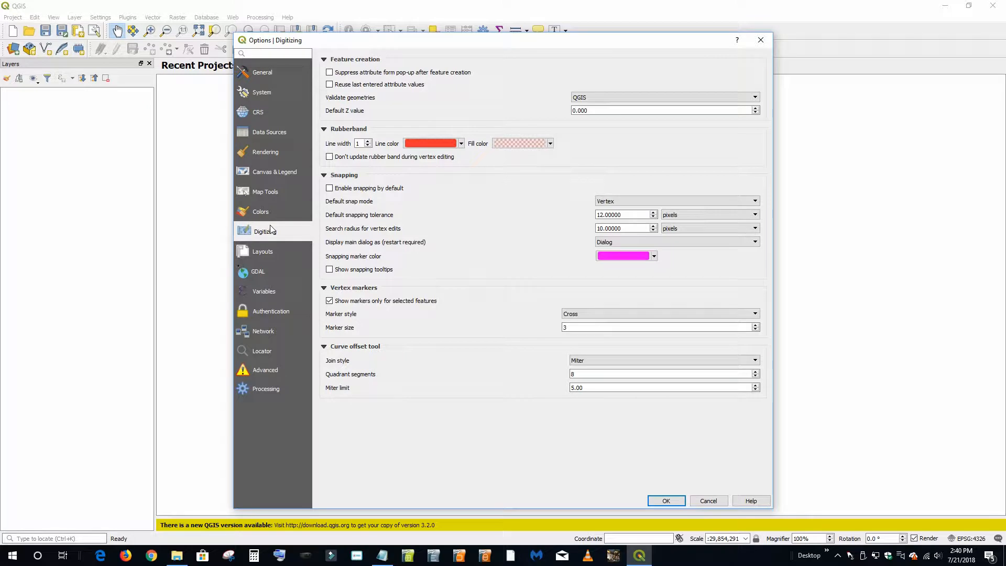
{"action": "left_click", "coordinate": [263, 256]}
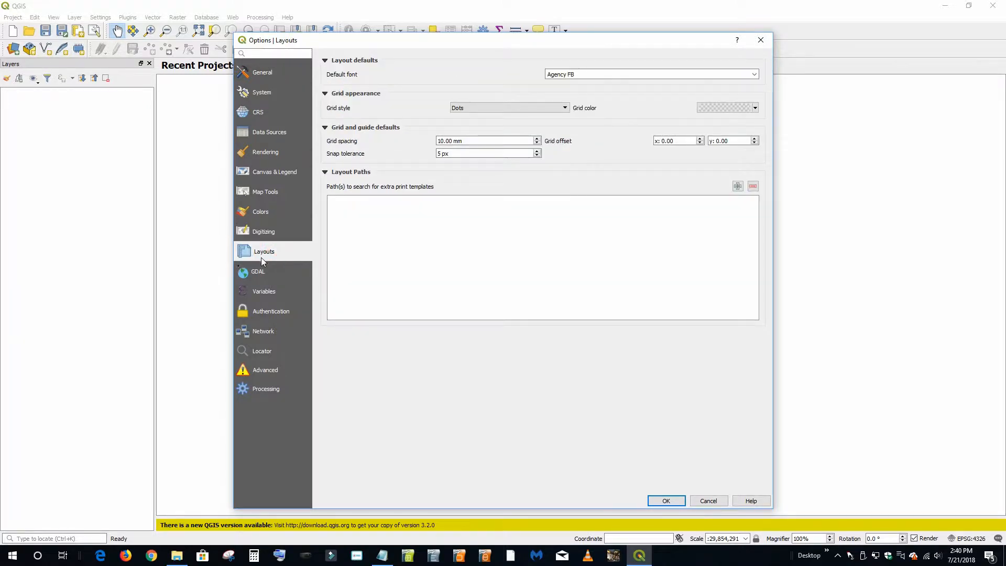
{"action": "left_click", "coordinate": [263, 276]}
{"action": "left_click", "coordinate": [264, 293]}
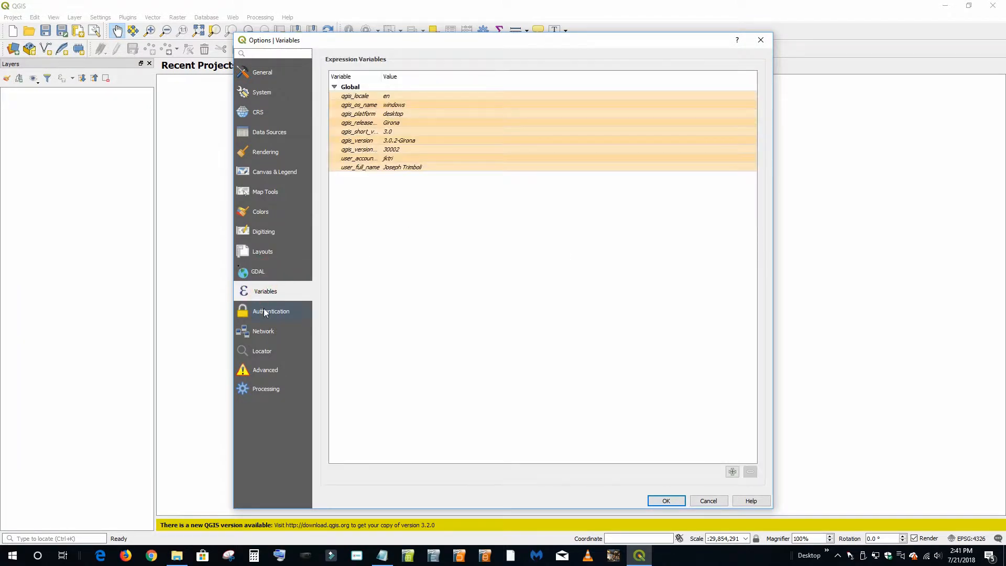
{"action": "left_click", "coordinate": [263, 310]}
{"action": "left_click", "coordinate": [264, 332]}
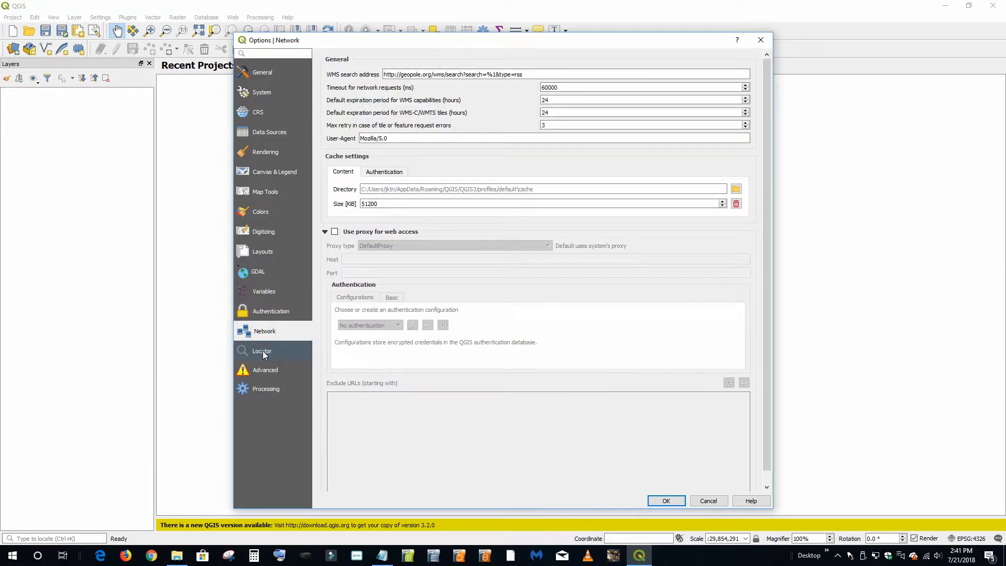
{"action": "left_click", "coordinate": [264, 351]}
{"action": "left_click", "coordinate": [266, 371]}
{"action": "left_click", "coordinate": [265, 388]}
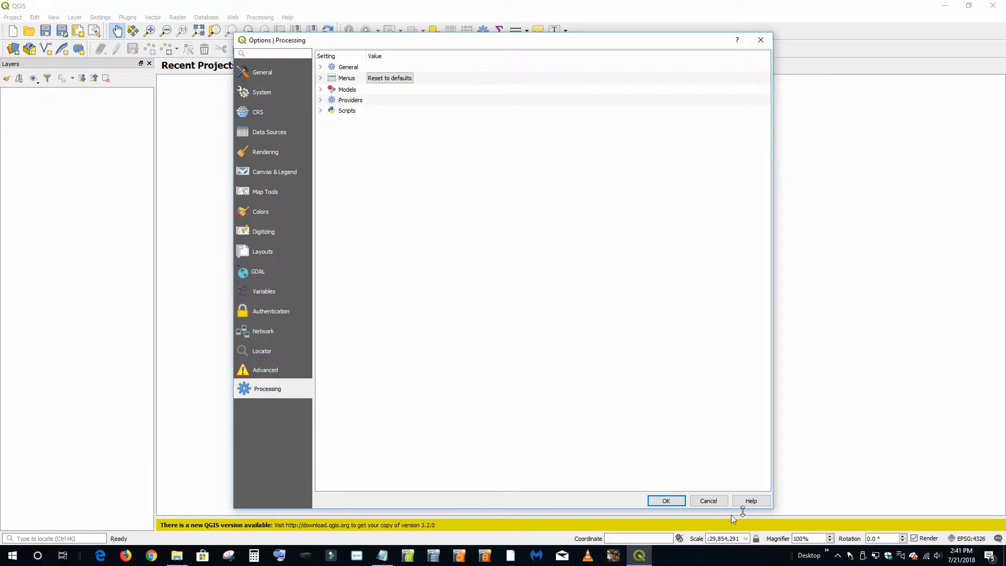
Save the changed options and close the program.
{"action": "left_click", "coordinate": [667, 501]}
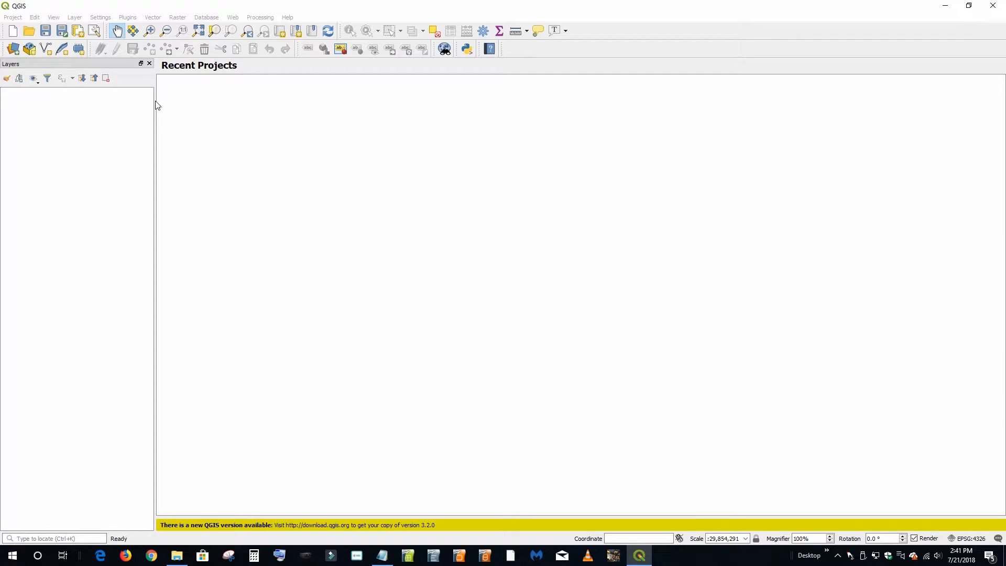
{"action": "left_click", "coordinate": [992, 9]}
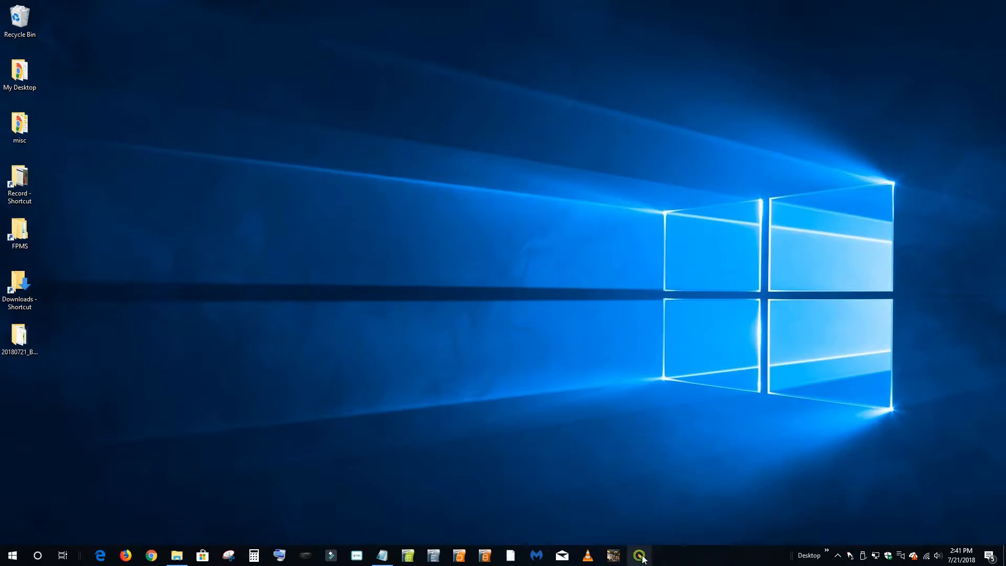
Start QGIS and open the project properties to review the general measurement and coordinate display settings.
{"action": "left_click", "coordinate": [641, 556]}
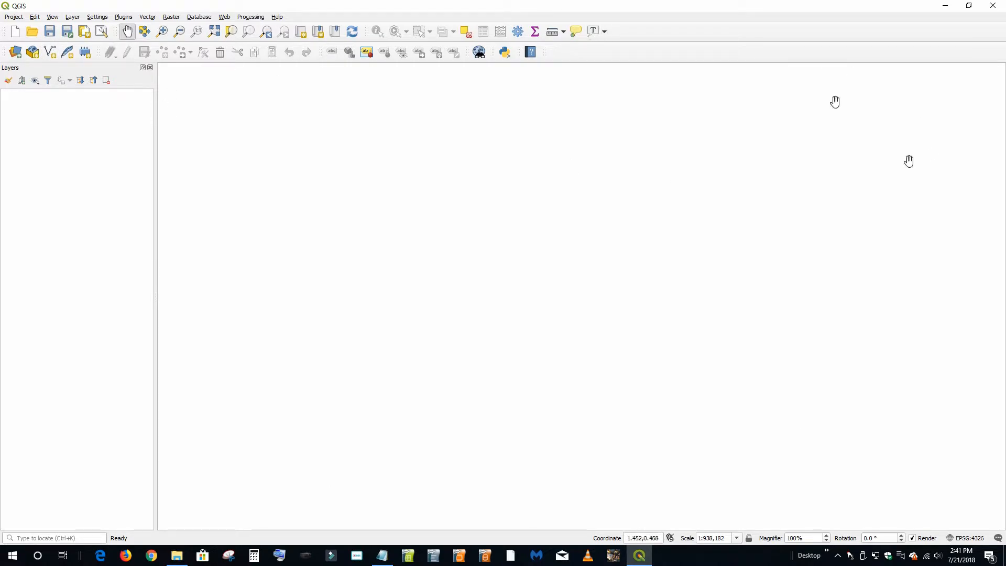
{"action": "left_click", "coordinate": [14, 17]}
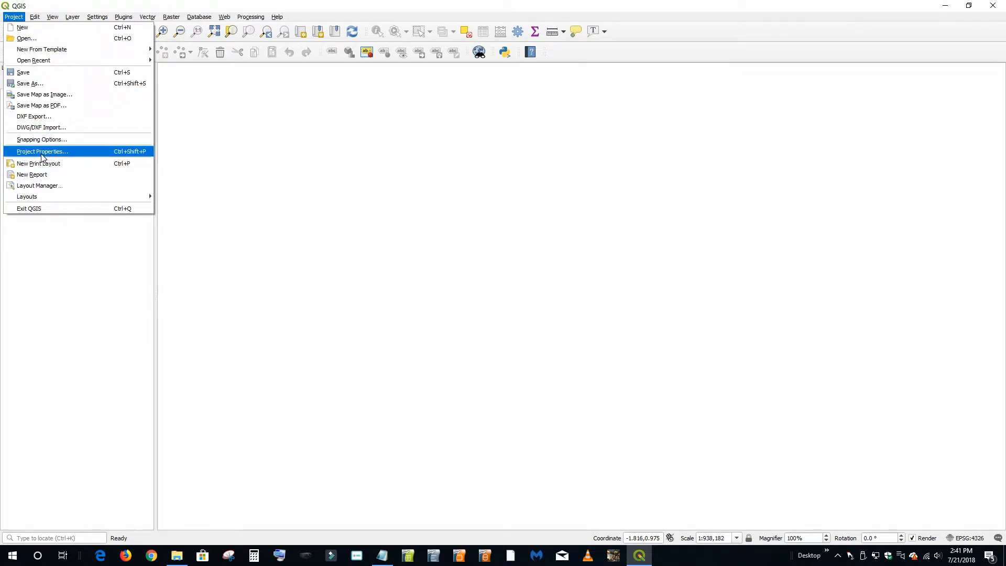
{"action": "left_click", "coordinate": [42, 152]}
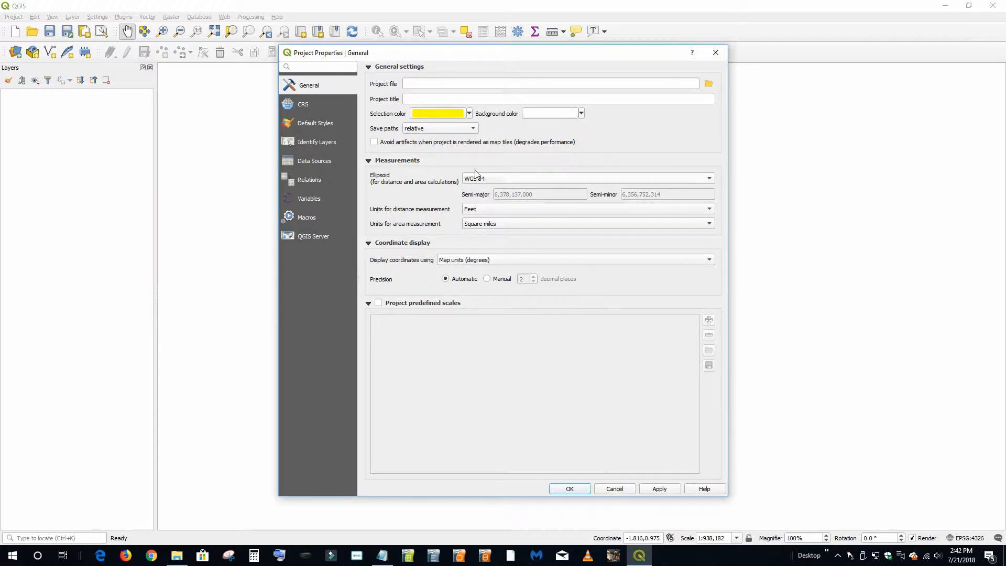
Browse the list of world coordinate reference systems in the project properties and close them without changing the CRS.
{"action": "left_click", "coordinate": [311, 104]}
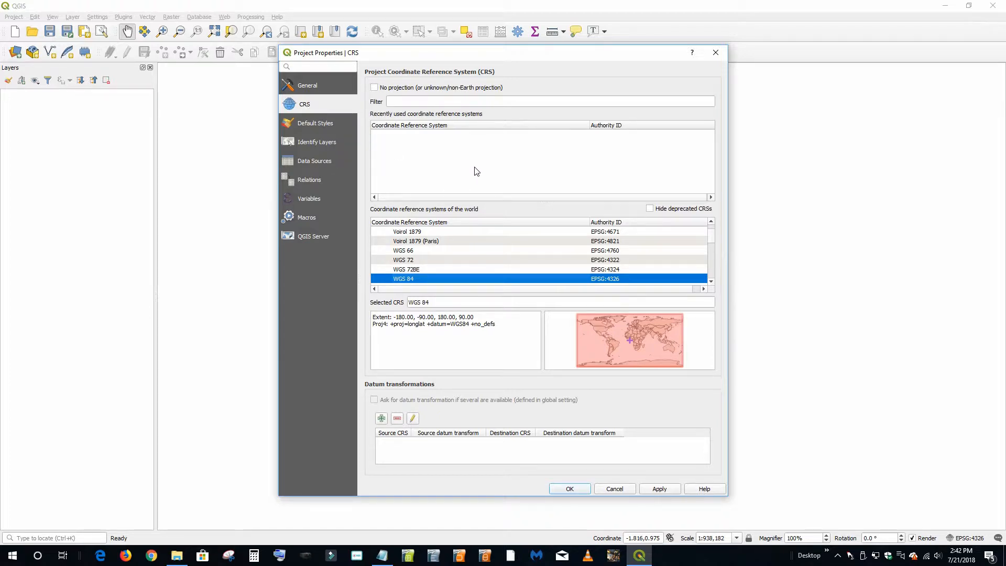
{"action": "left_click_drag", "start_coordinate": [705, 242], "coordinate": [710, 233]}
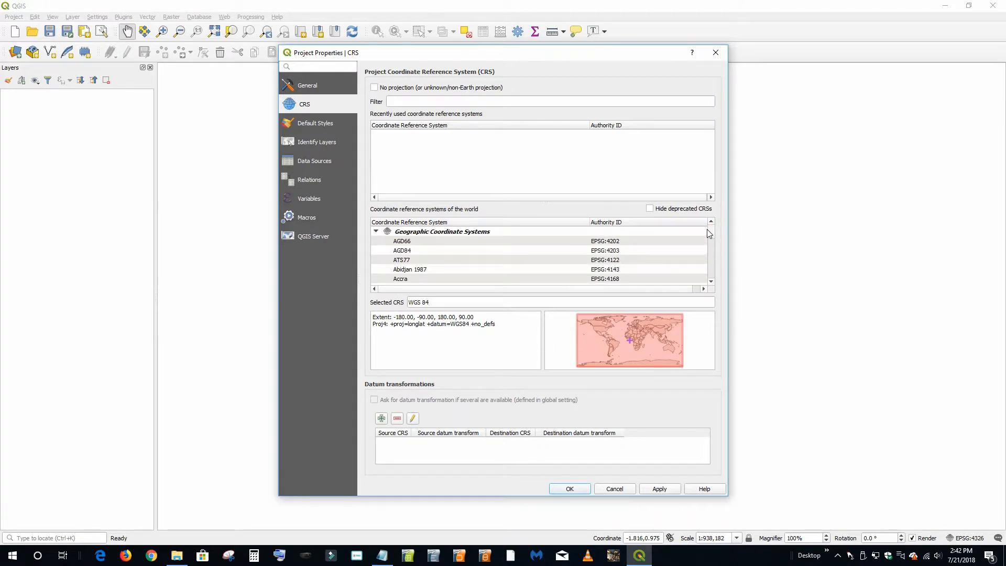
{"action": "left_click", "coordinate": [711, 283]}
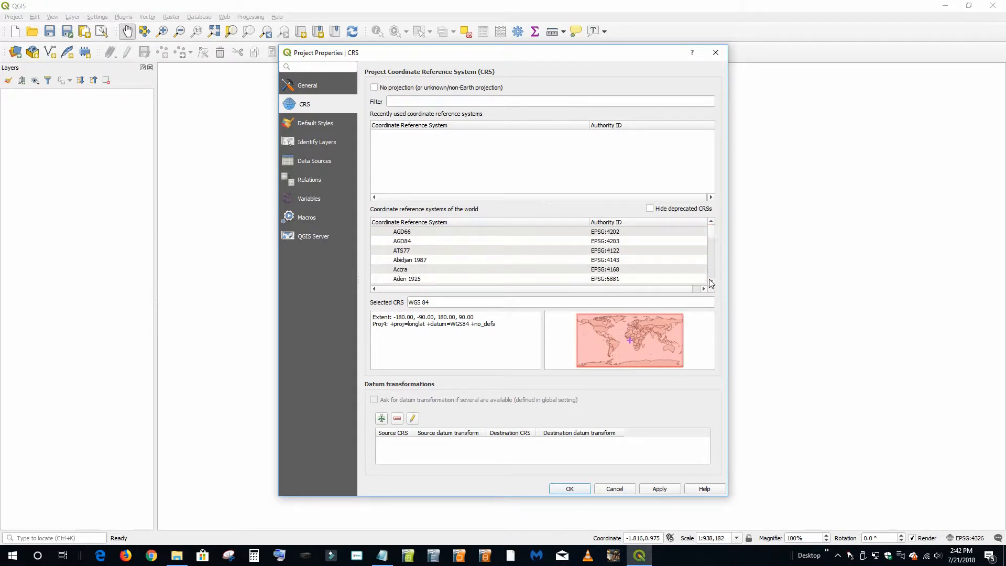
{"action": "left_click", "coordinate": [711, 283]}
{"action": "left_click", "coordinate": [711, 283]}
{"action": "left_click", "coordinate": [712, 283]}
{"action": "left_click", "coordinate": [712, 283]}
{"action": "left_click", "coordinate": [711, 283]}
{"action": "left_click", "coordinate": [711, 283]}
{"action": "left_click", "coordinate": [711, 283]}
{"action": "left_click", "coordinate": [711, 283]}
{"action": "left_click", "coordinate": [711, 283]}
{"action": "left_click", "coordinate": [712, 284]}
{"action": "left_click", "coordinate": [711, 283]}
{"action": "left_click", "coordinate": [711, 283]}
{"action": "left_click", "coordinate": [712, 283]}
{"action": "left_click", "coordinate": [711, 283]}
{"action": "left_click", "coordinate": [712, 283]}
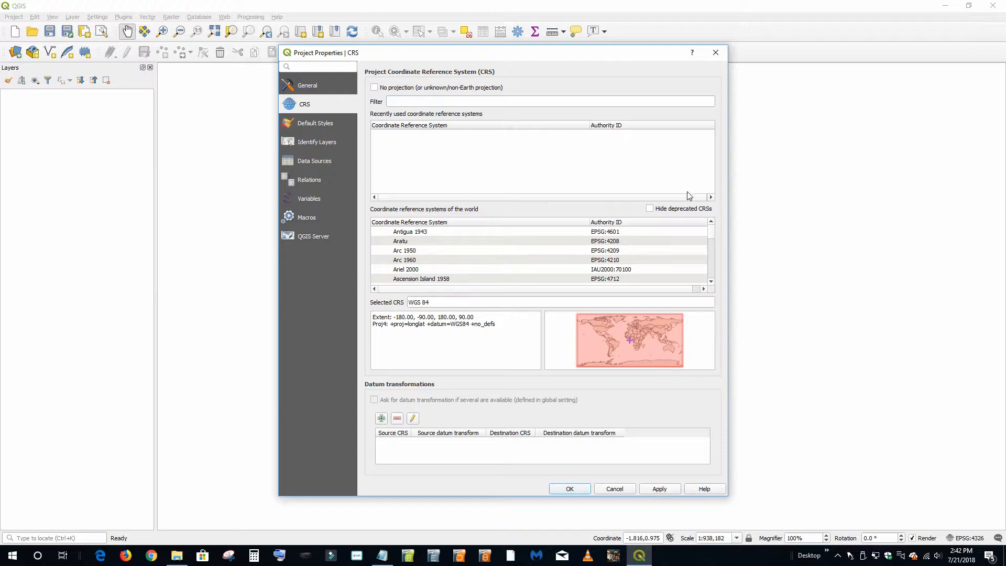
{"action": "left_click_drag", "start_coordinate": [712, 234], "coordinate": [714, 270]}
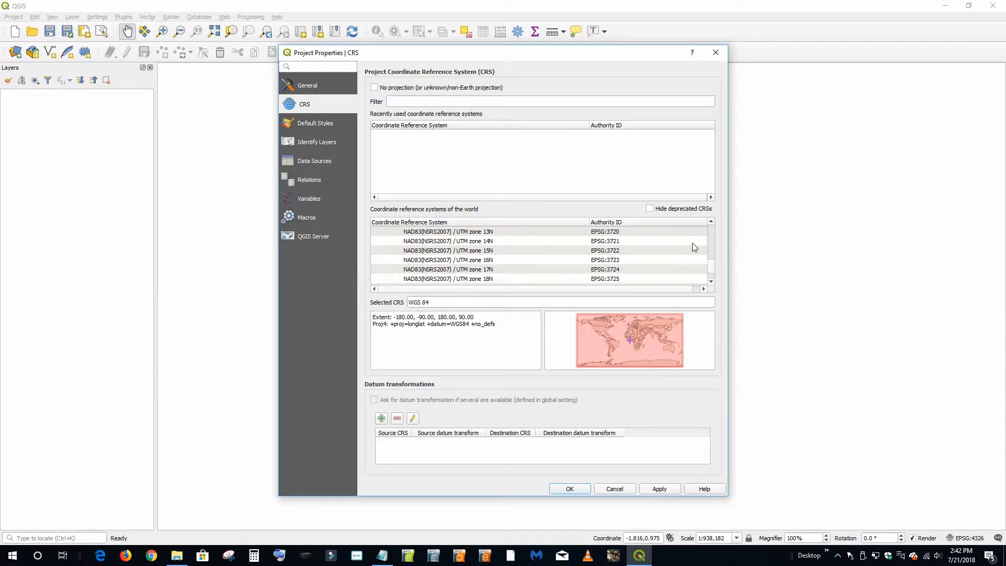
{"action": "left_click", "coordinate": [711, 222]}
{"action": "left_click", "coordinate": [711, 222]}
{"action": "left_click", "coordinate": [615, 489]}
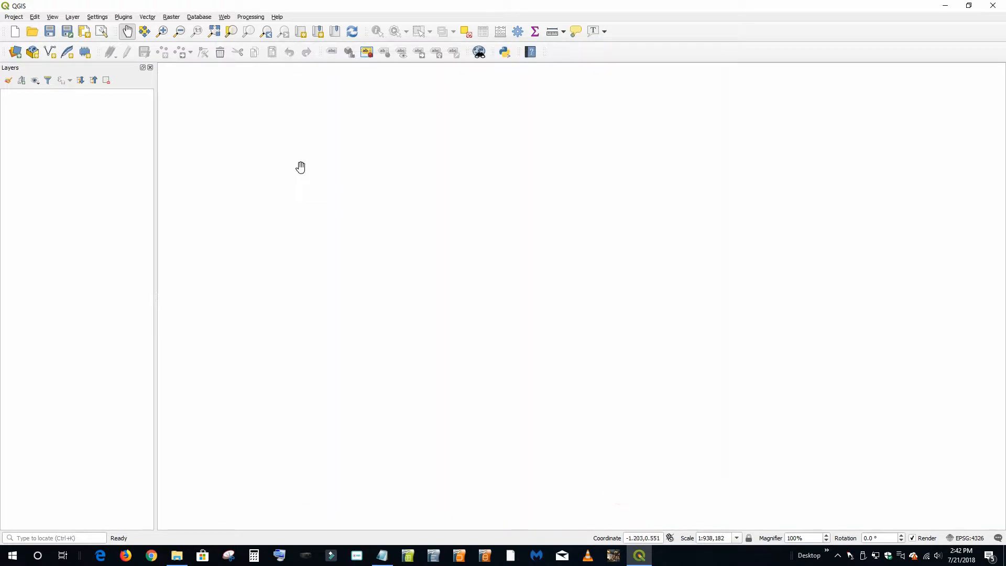
Add the raster layer DEM_Cabell_UTMm.tif from the desktop folder 20180721_BFES5_Staging_County_Watersheds_Solution.
{"action": "left_click", "coordinate": [72, 18]}
{"action": "mouse_move", "coordinate": [131, 49]}
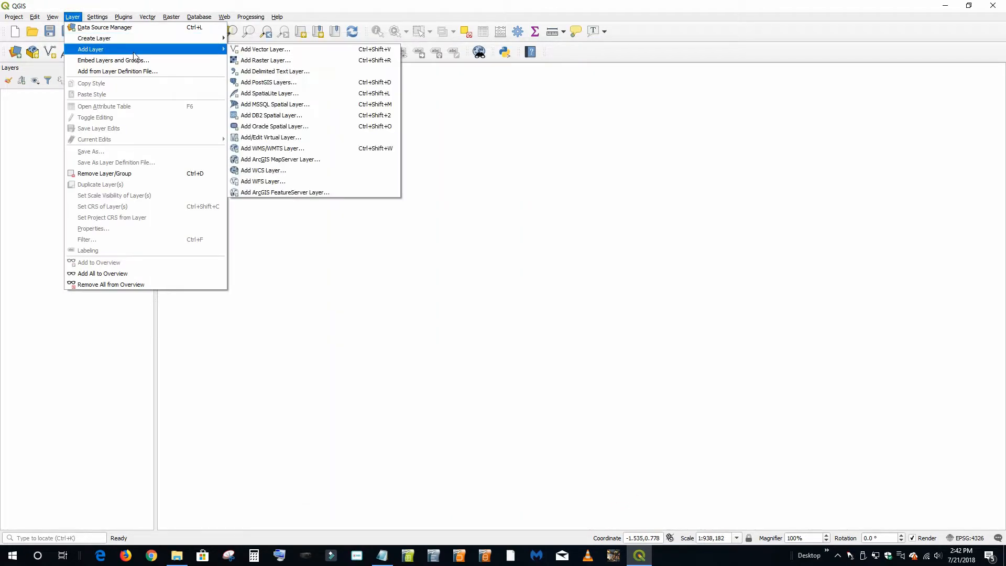
{"action": "left_click", "coordinate": [263, 60]}
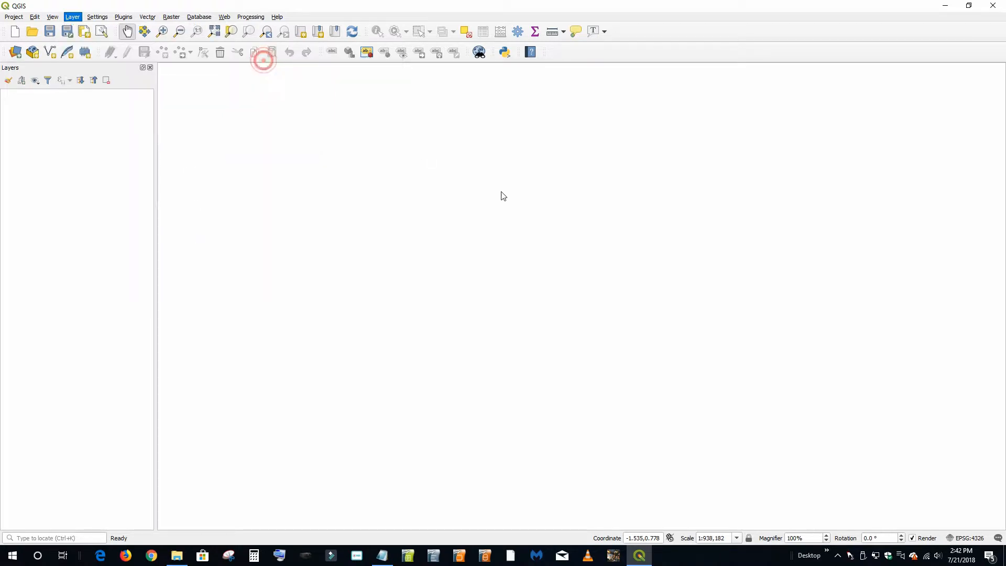
{"action": "left_click", "coordinate": [746, 152]}
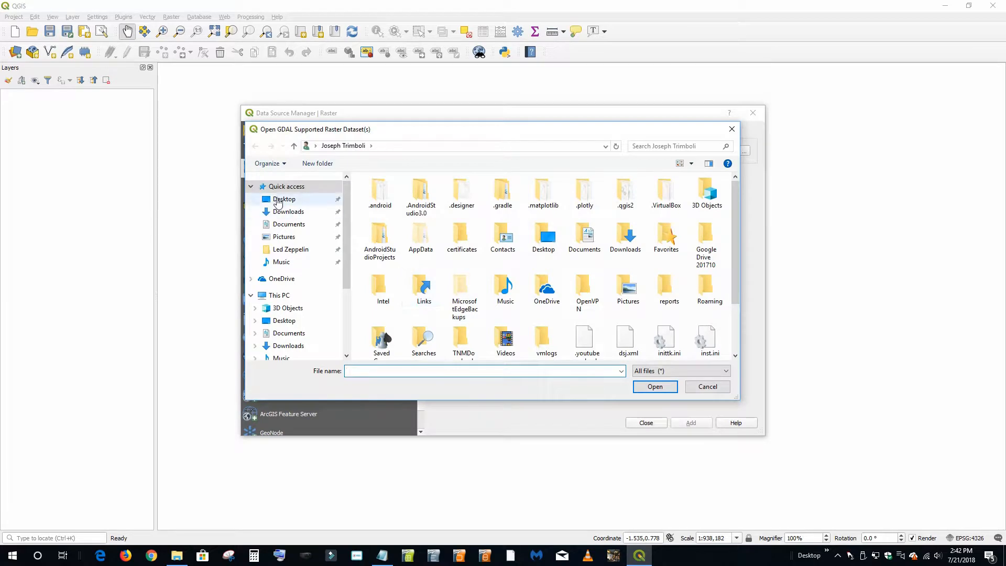
{"action": "left_click", "coordinate": [278, 200]}
{"action": "double_click", "coordinate": [430, 180]}
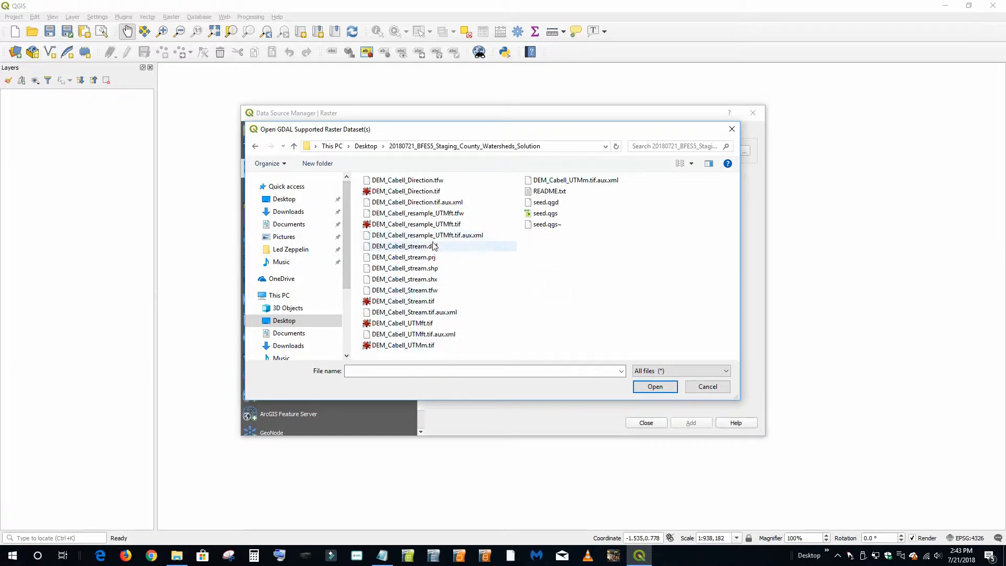
{"action": "left_click", "coordinate": [418, 346]}
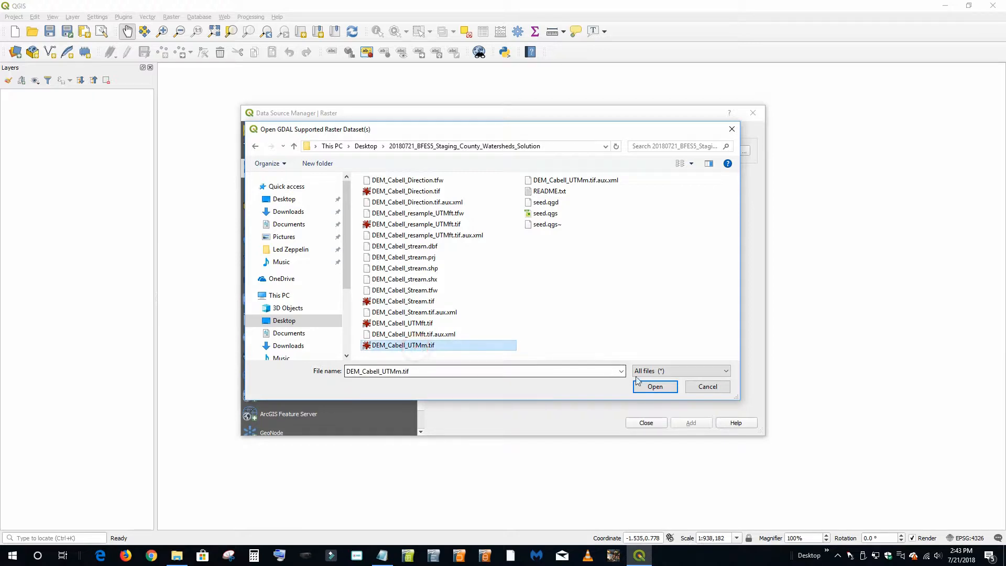
{"action": "left_click", "coordinate": [655, 387]}
{"action": "left_click", "coordinate": [693, 422]}
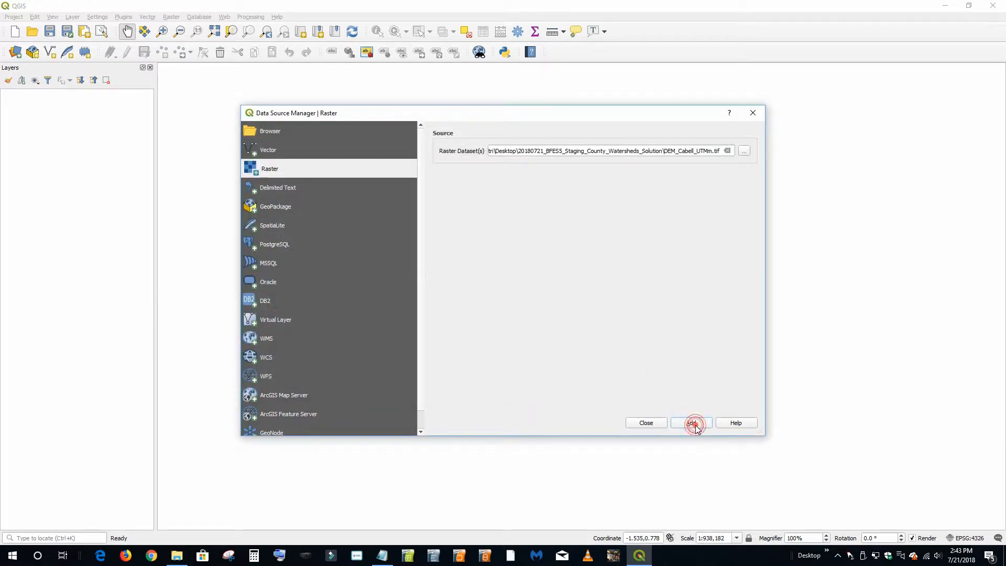
{"action": "left_click", "coordinate": [647, 423]}
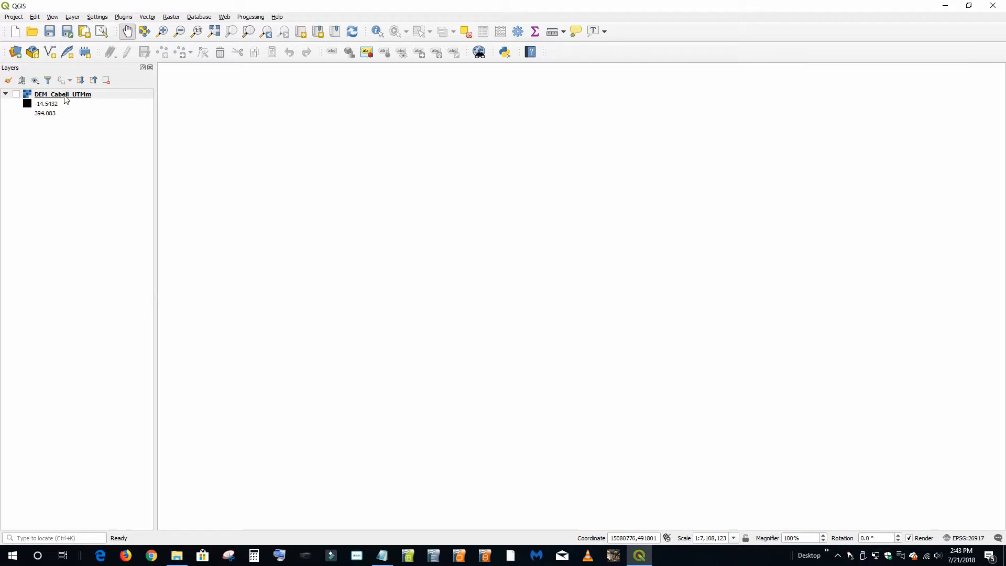
Examine the CRS, units, extent and pixel size in the DEM_Cabell_UTMm layer's information.
{"action": "right_click", "coordinate": [64, 94]}
{"action": "left_click", "coordinate": [104, 262]}
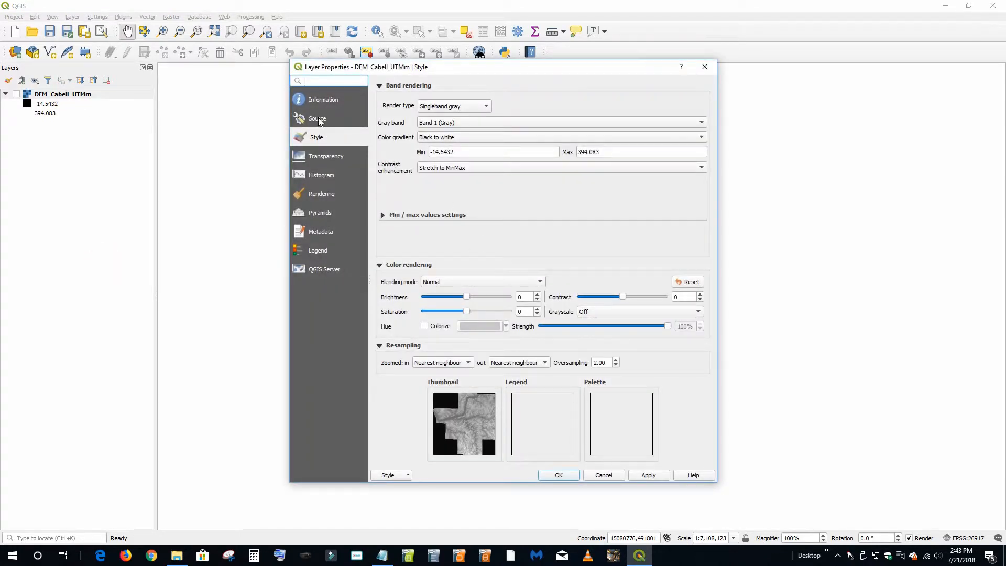
{"action": "left_click", "coordinate": [324, 101]}
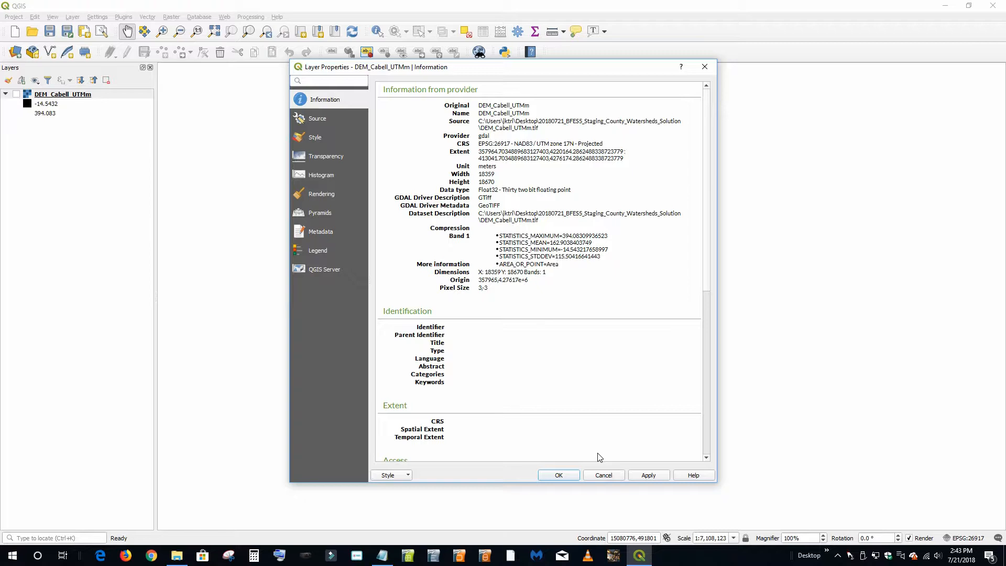
{"action": "left_click", "coordinate": [605, 475]}
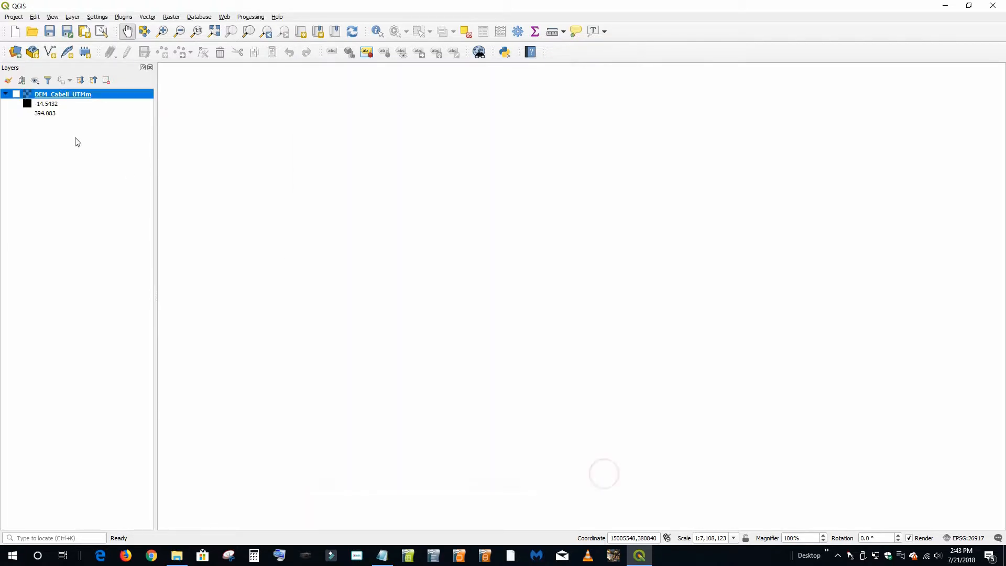
Compare the project's coordinate reference system with the CRS listed in the DEM_Cabell_UTMm layer's information.
{"action": "left_click", "coordinate": [14, 17]}
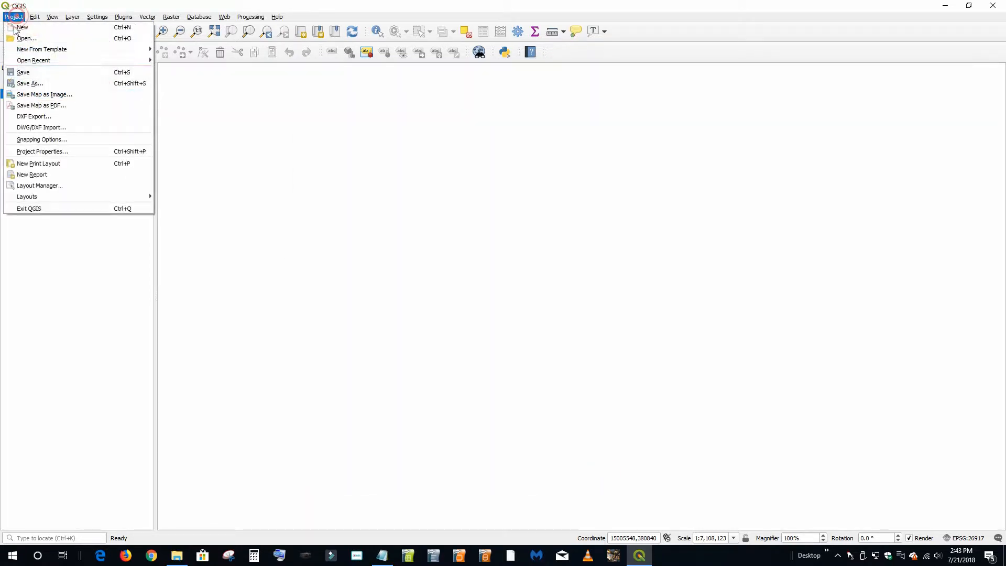
{"action": "left_click", "coordinate": [53, 150]}
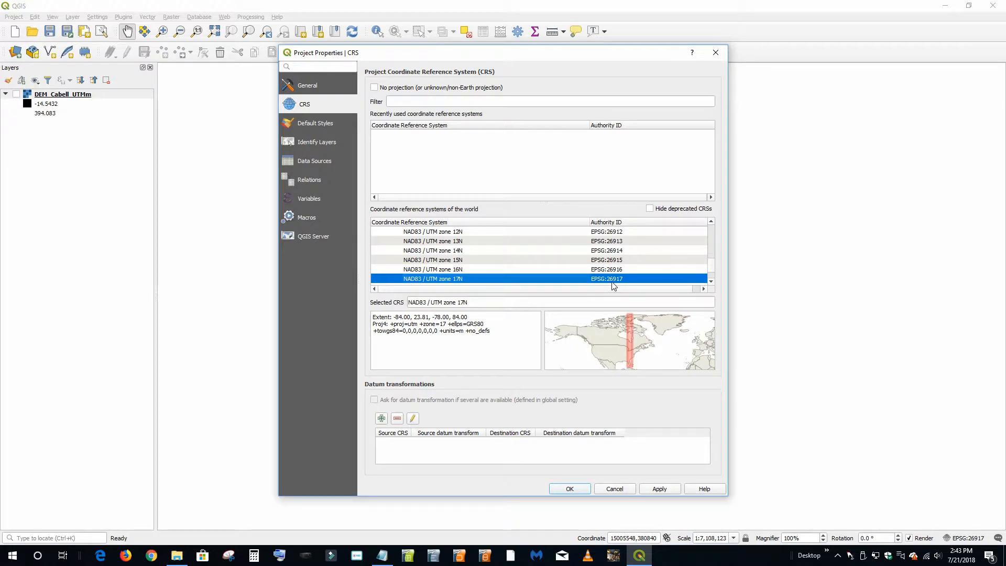
{"action": "left_click", "coordinate": [627, 489]}
{"action": "right_click", "coordinate": [87, 95]}
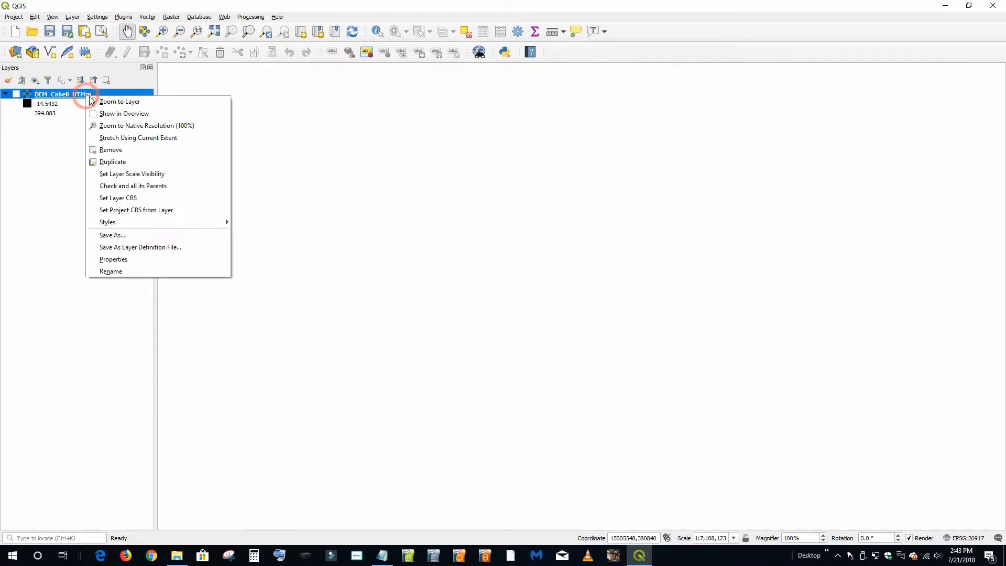
{"action": "left_click", "coordinate": [120, 264]}
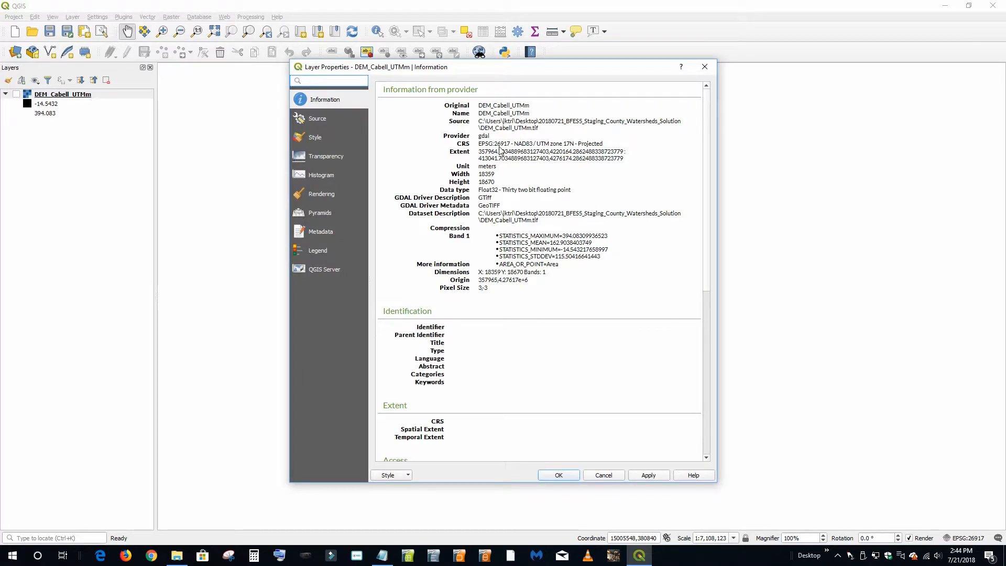
{"action": "left_click", "coordinate": [604, 475]}
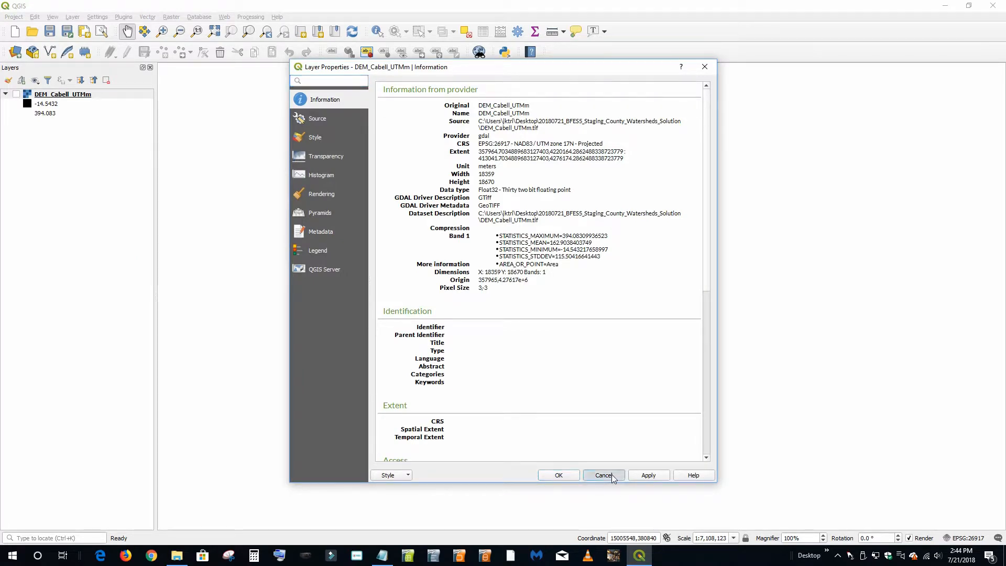
Apply NAD83 / UTM zone 17N (EPSG:26917) as the project's coordinate reference system.
{"action": "left_click", "coordinate": [13, 16]}
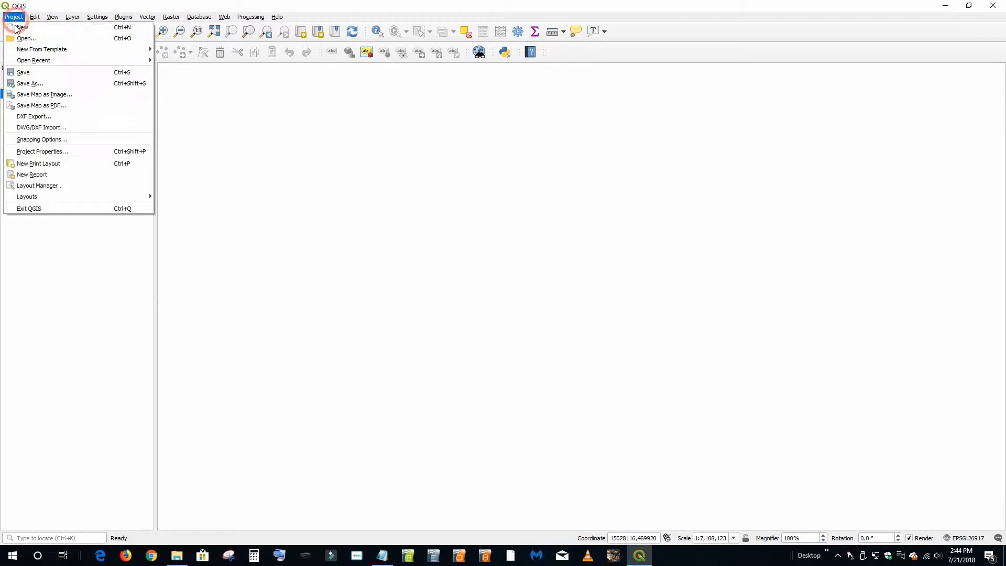
{"action": "left_click", "coordinate": [40, 154]}
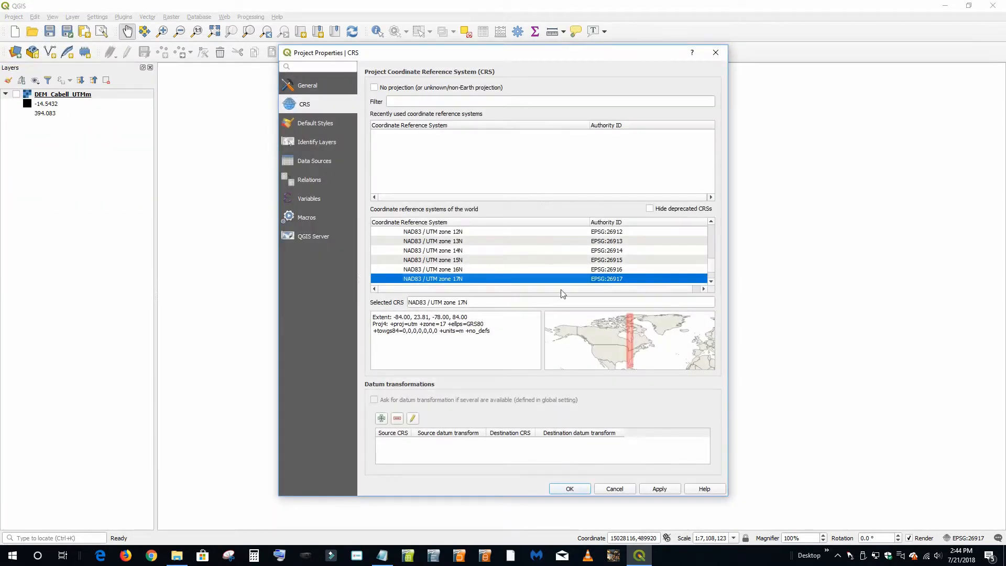
{"action": "left_click", "coordinate": [656, 486]}
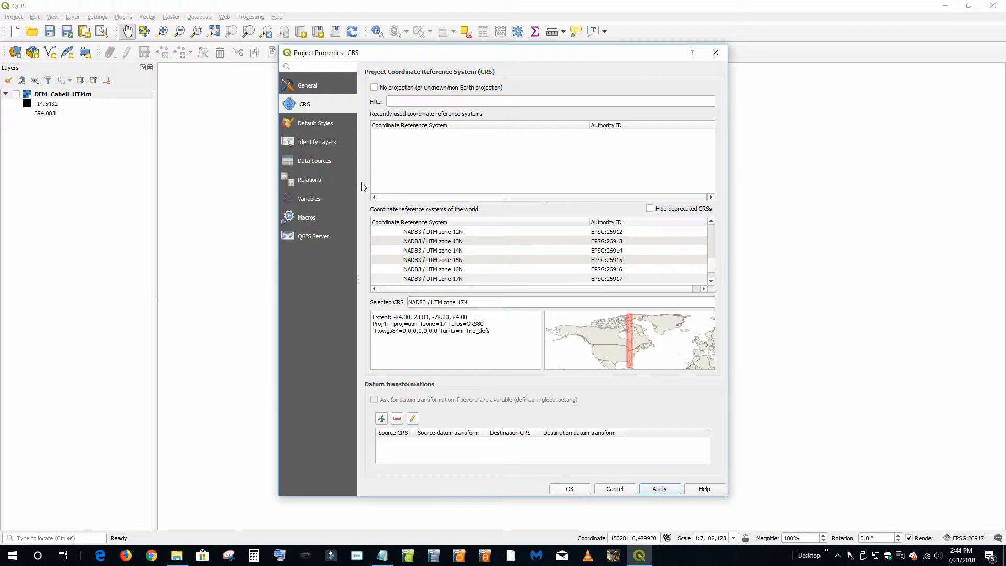
Set the project's general coordinate display to Decimal degrees.
{"action": "left_click", "coordinate": [309, 89]}
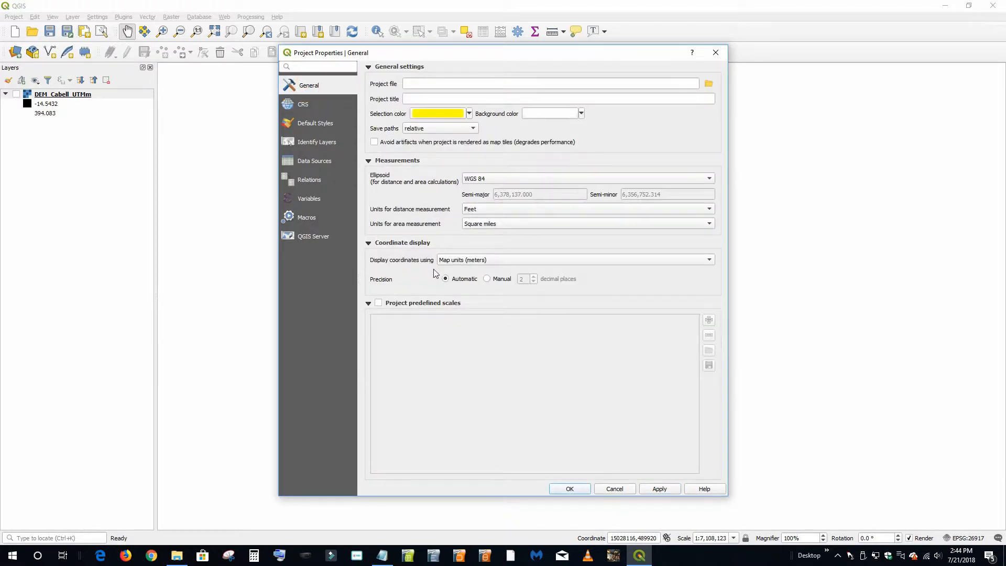
{"action": "left_click", "coordinate": [483, 262]}
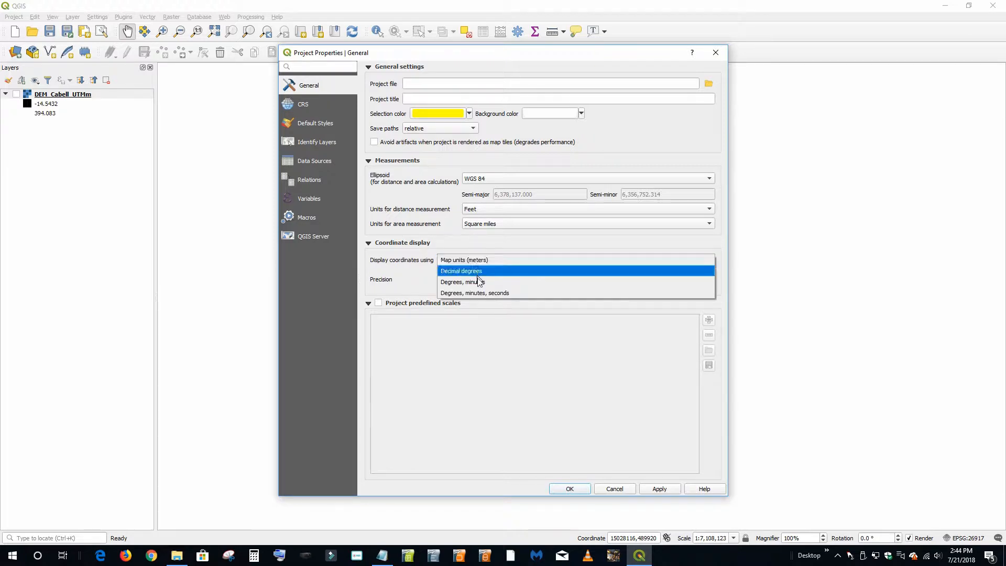
{"action": "left_click", "coordinate": [478, 274]}
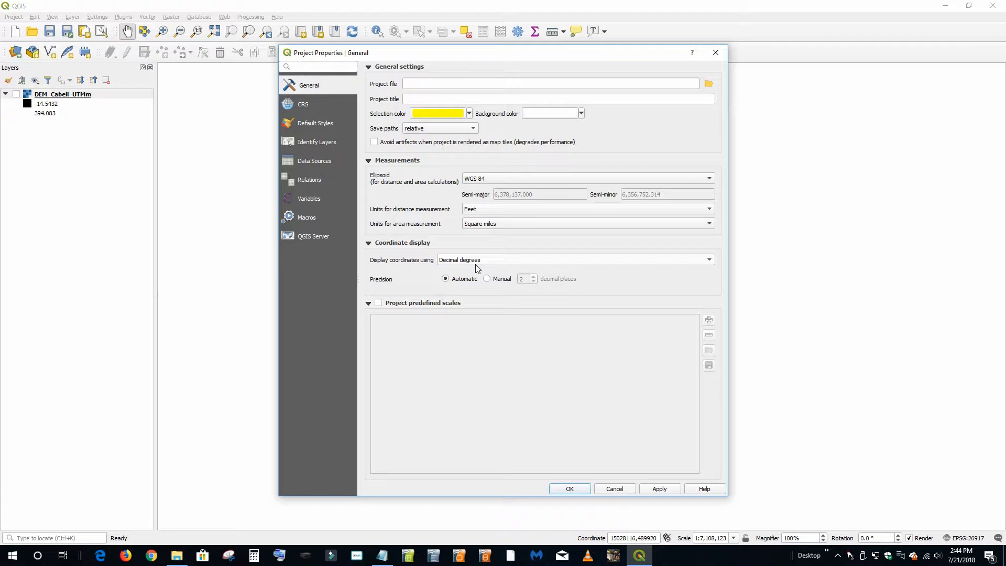
Review the remaining project property sections from CRS through QGIS Server and accept the project properties.
{"action": "left_click", "coordinate": [304, 104]}
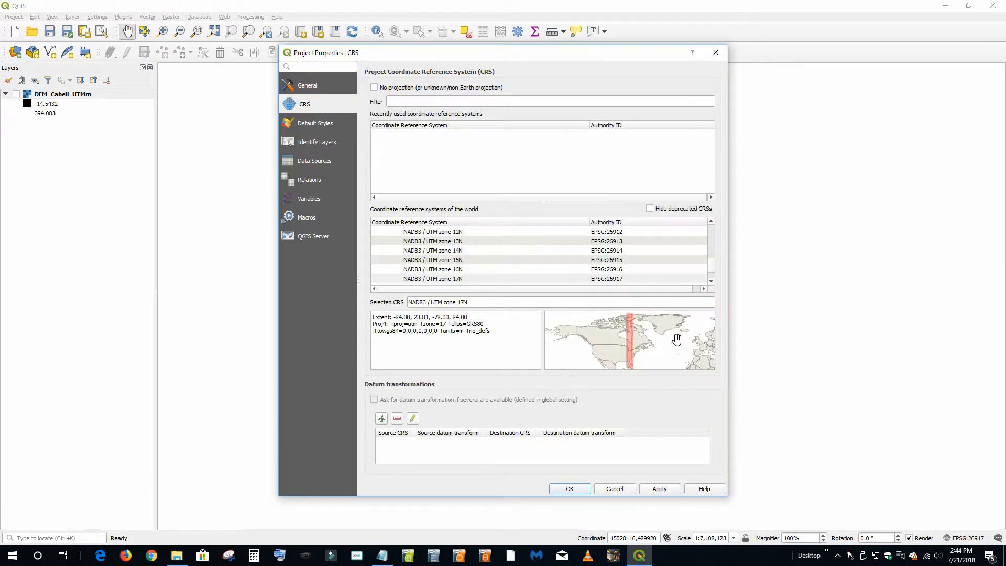
{"action": "left_click", "coordinate": [314, 125]}
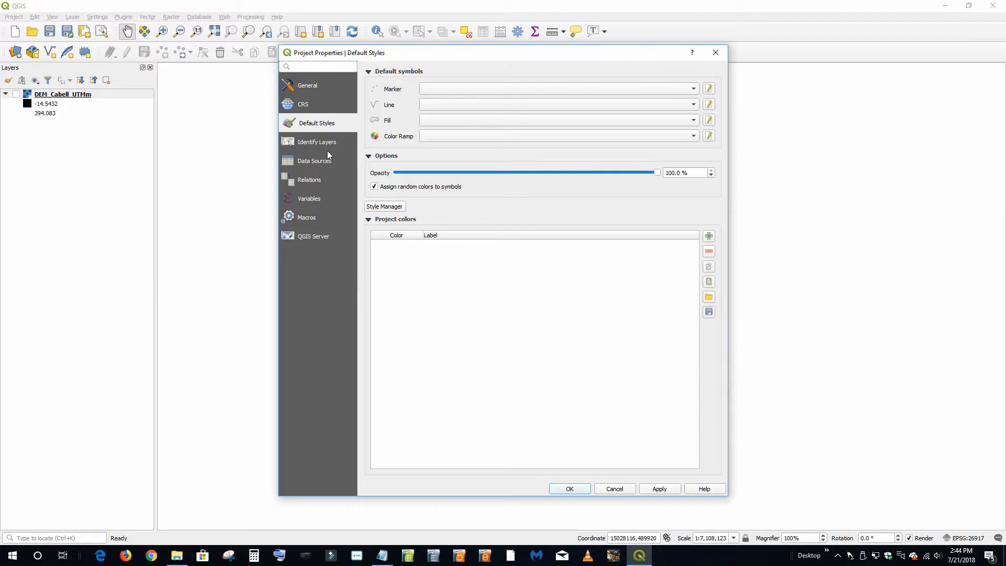
{"action": "left_click", "coordinate": [326, 144]}
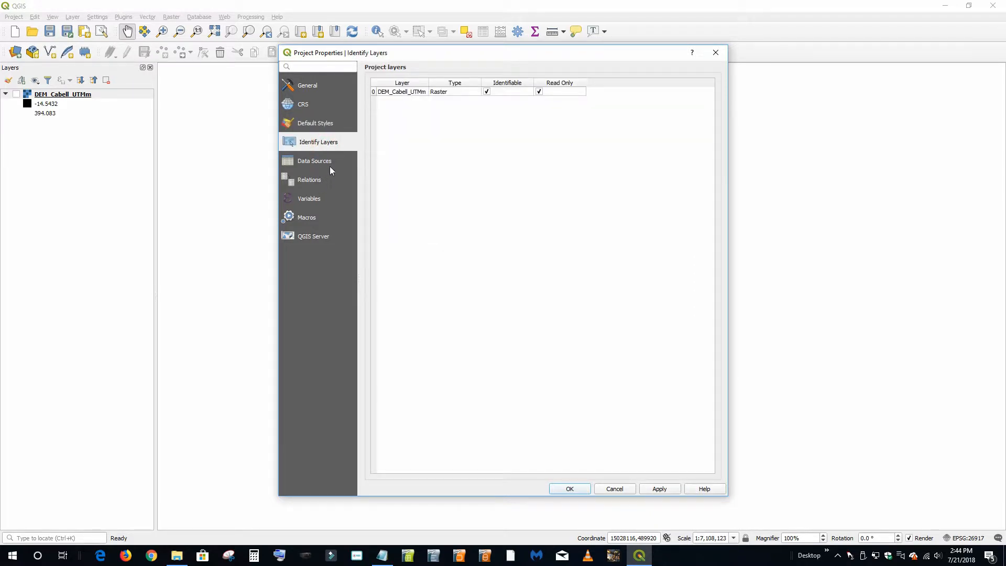
{"action": "left_click", "coordinate": [328, 164]}
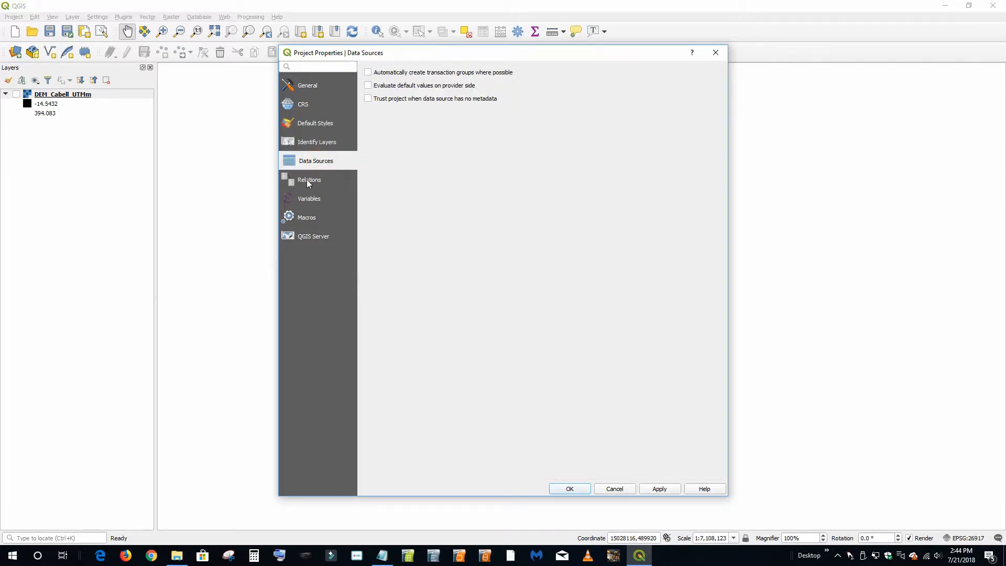
{"action": "left_click", "coordinate": [309, 182]}
{"action": "left_click", "coordinate": [310, 199]}
{"action": "left_click", "coordinate": [309, 217]}
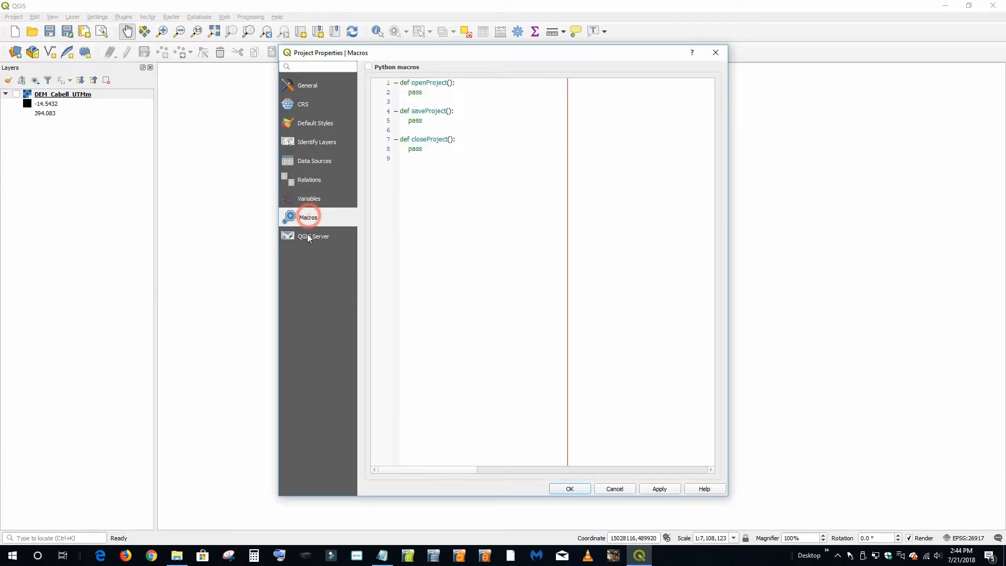
{"action": "left_click", "coordinate": [309, 237]}
{"action": "left_click", "coordinate": [579, 490]}
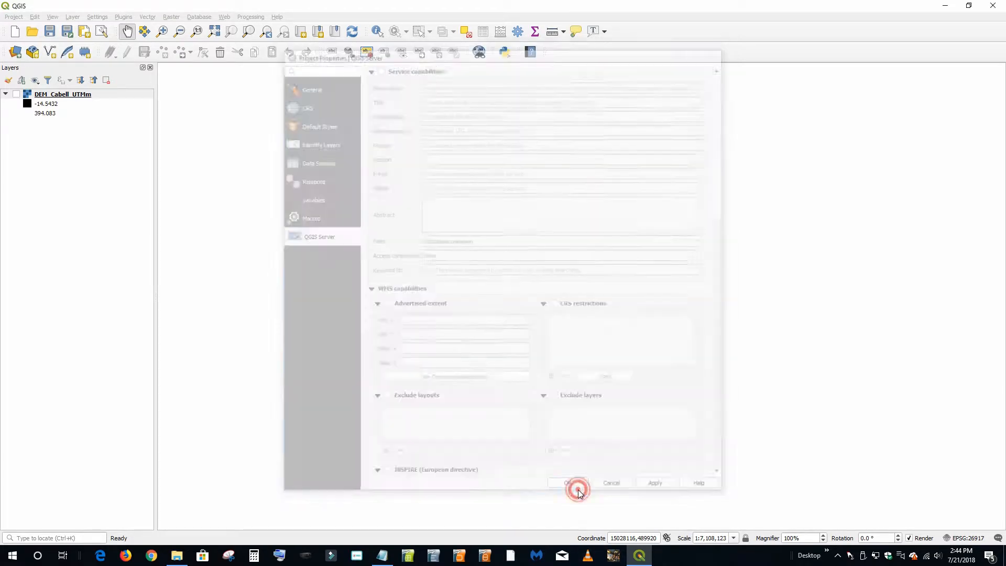
Save the project as seed_new in the 20180721_BFES5_Staging_County_Watersheds_Solution folder on the Desktop.
{"action": "left_click", "coordinate": [49, 34]}
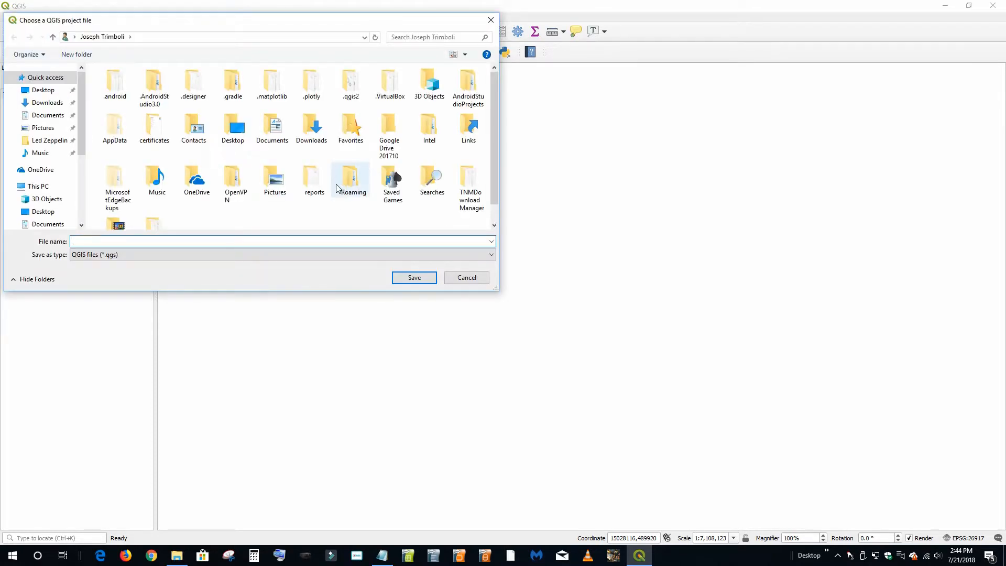
{"action": "left_click_drag", "start_coordinate": [247, 21], "coordinate": [494, 111]}
{"action": "left_click", "coordinate": [283, 176]}
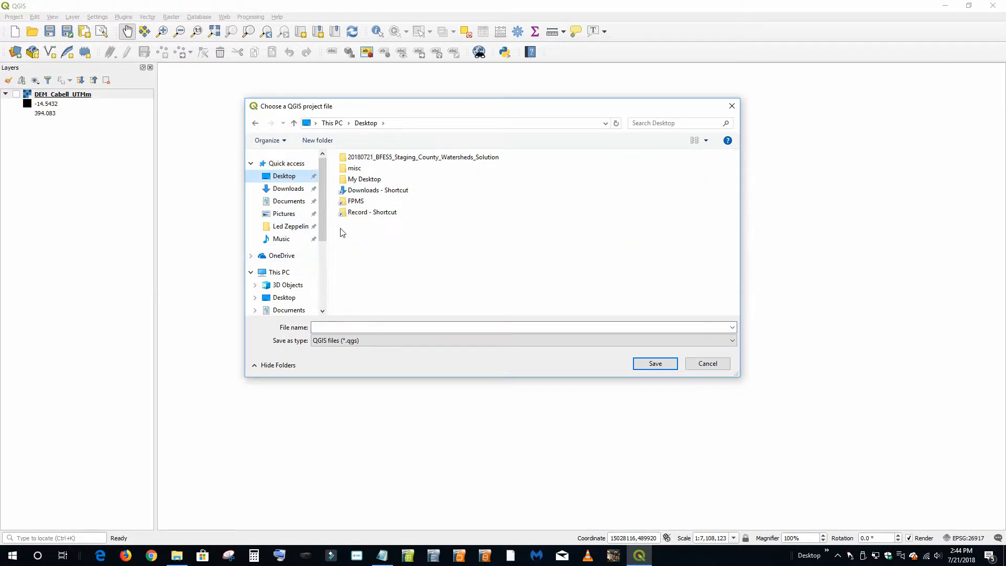
{"action": "double_click", "coordinate": [386, 157]}
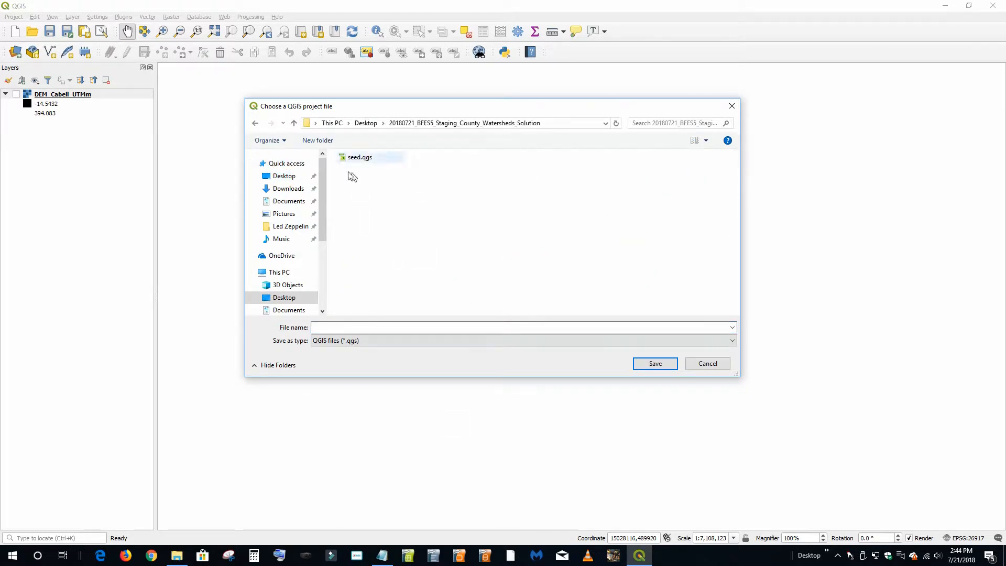
{"action": "left_click", "coordinate": [349, 324]}
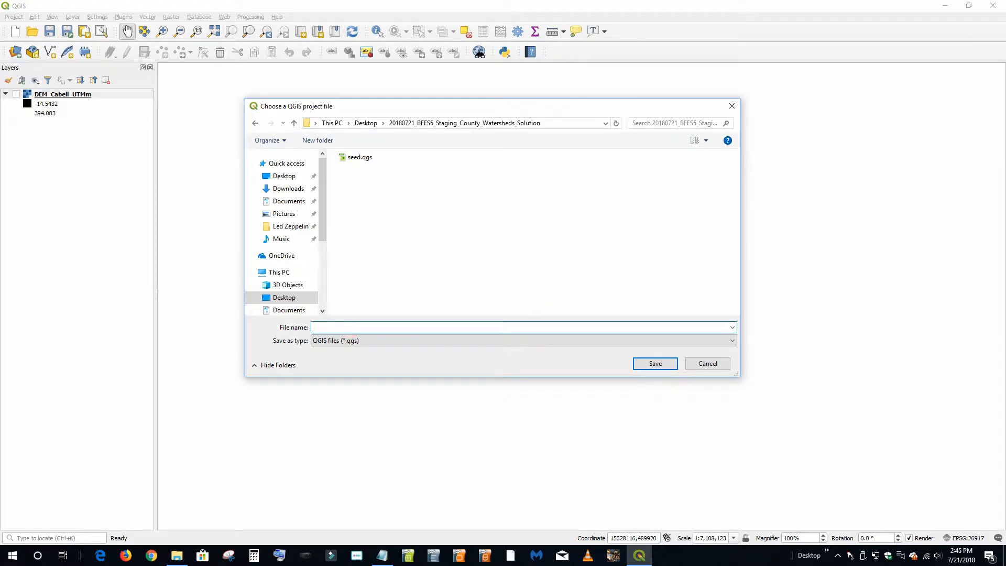
{"action": "type", "text": "seed"}
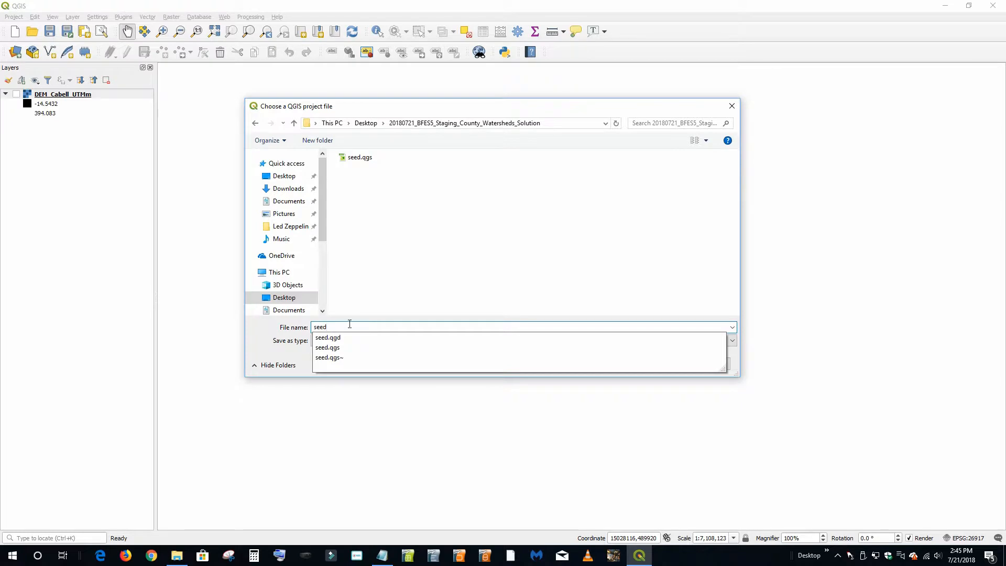
{"action": "type", "text": "_new"}
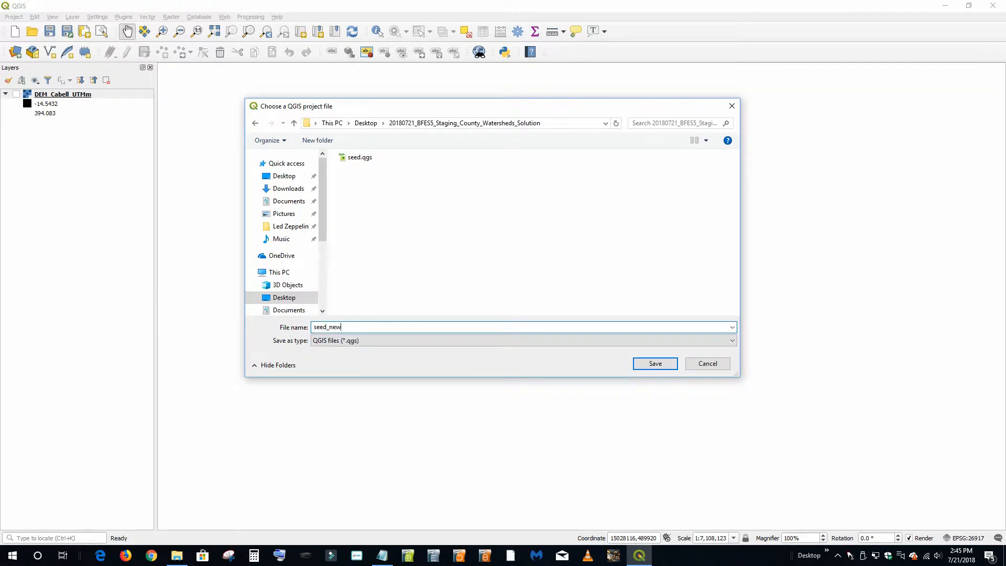
{"action": "left_click", "coordinate": [652, 363]}
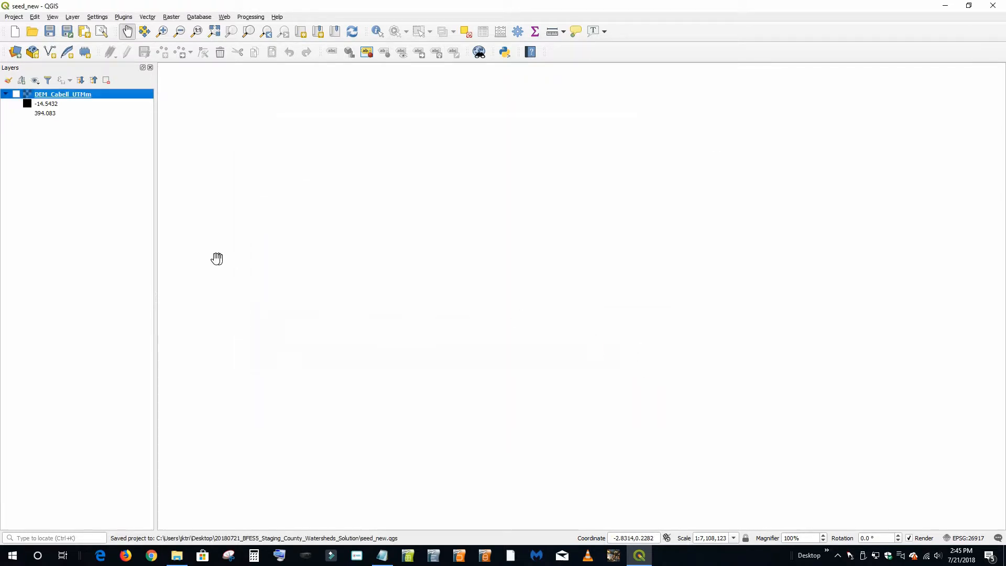
Remove the DEM_Cabell_UTMm layer from the project.
{"action": "right_click", "coordinate": [78, 97]}
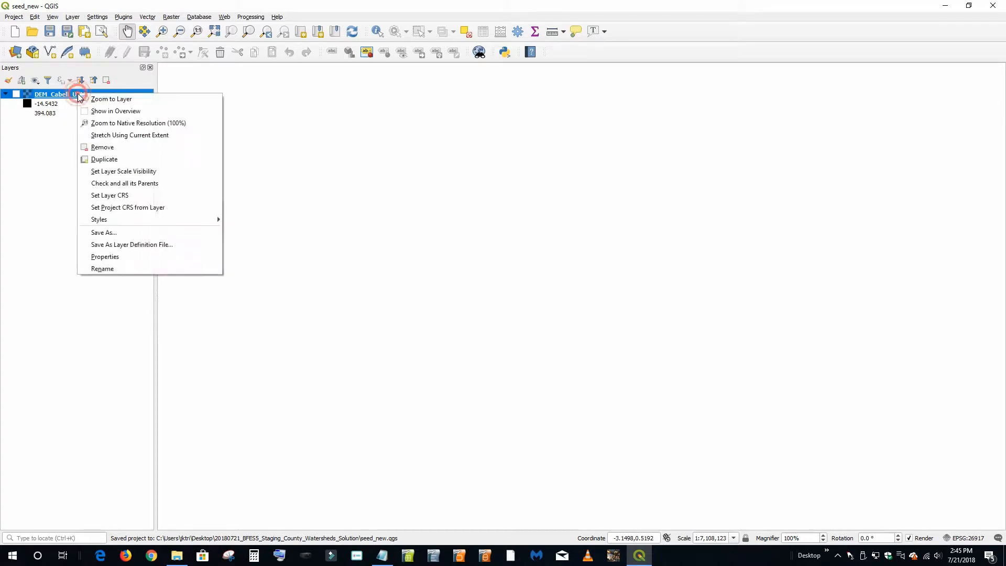
{"action": "left_click", "coordinate": [122, 147]}
{"action": "left_click", "coordinate": [488, 291]}
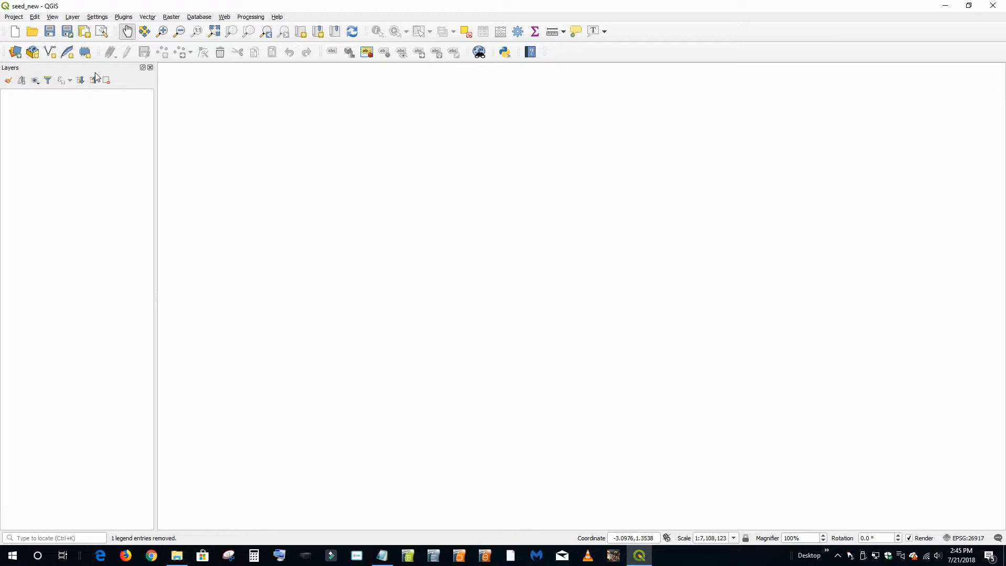
Open the Data Source Manager's file browser and check the contents of Project Home.
{"action": "left_click", "coordinate": [73, 17]}
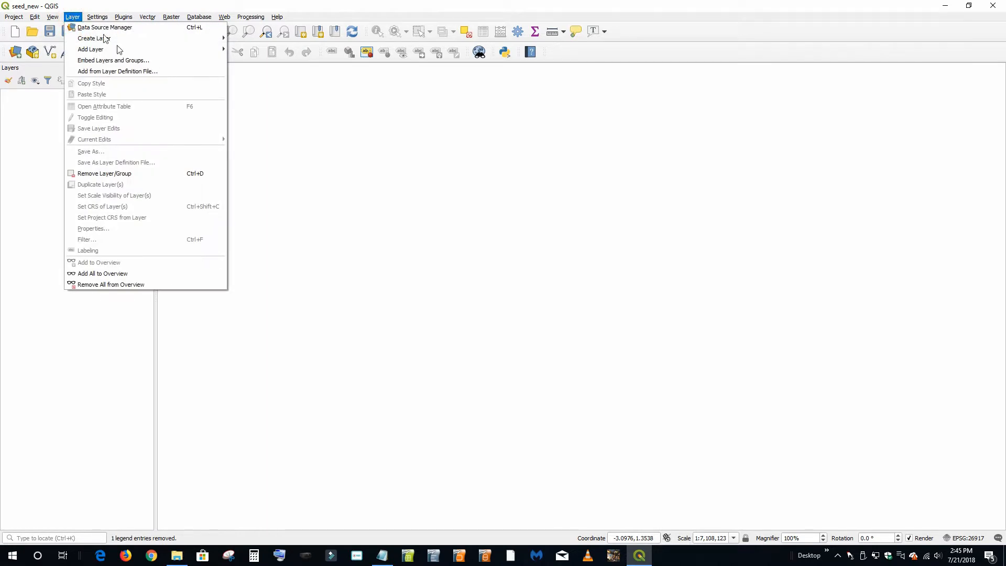
{"action": "mouse_move", "coordinate": [94, 49]}
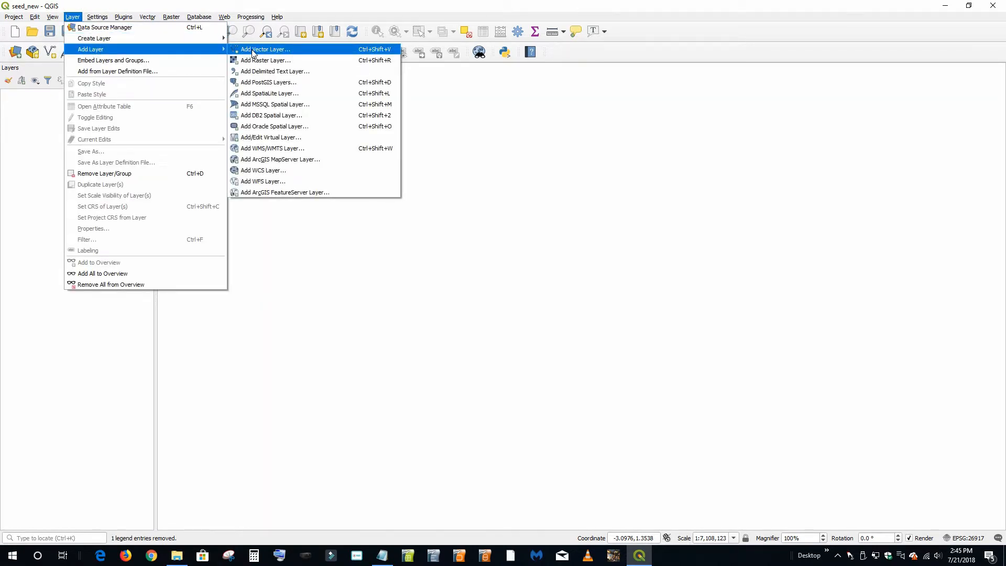
{"action": "left_click", "coordinate": [255, 52]}
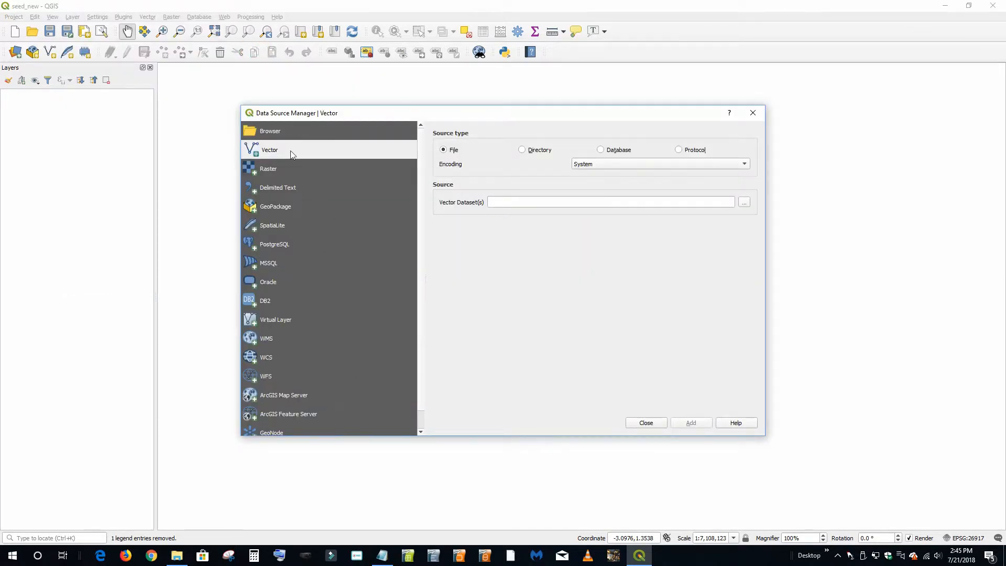
{"action": "left_click", "coordinate": [274, 133]}
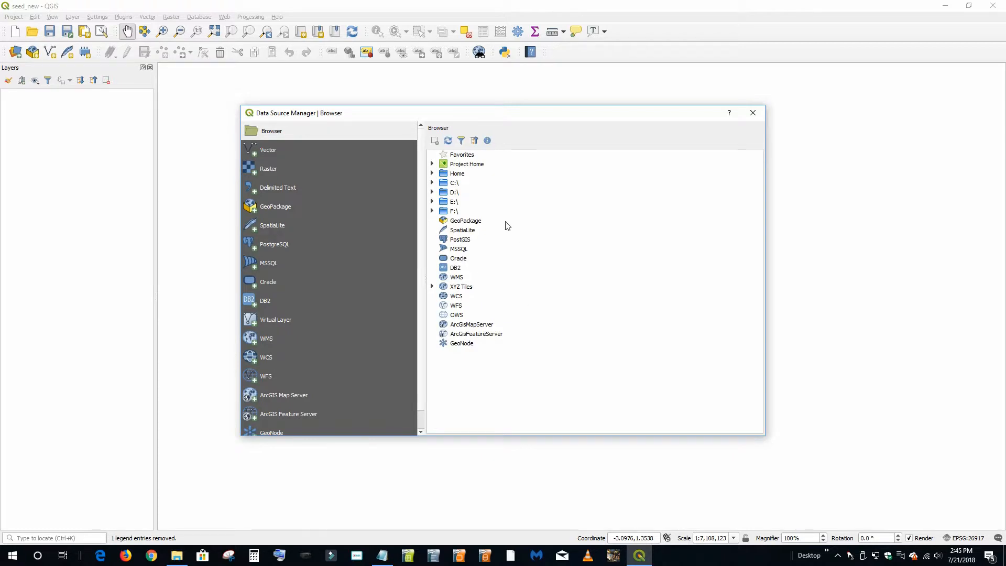
{"action": "left_click", "coordinate": [433, 164]}
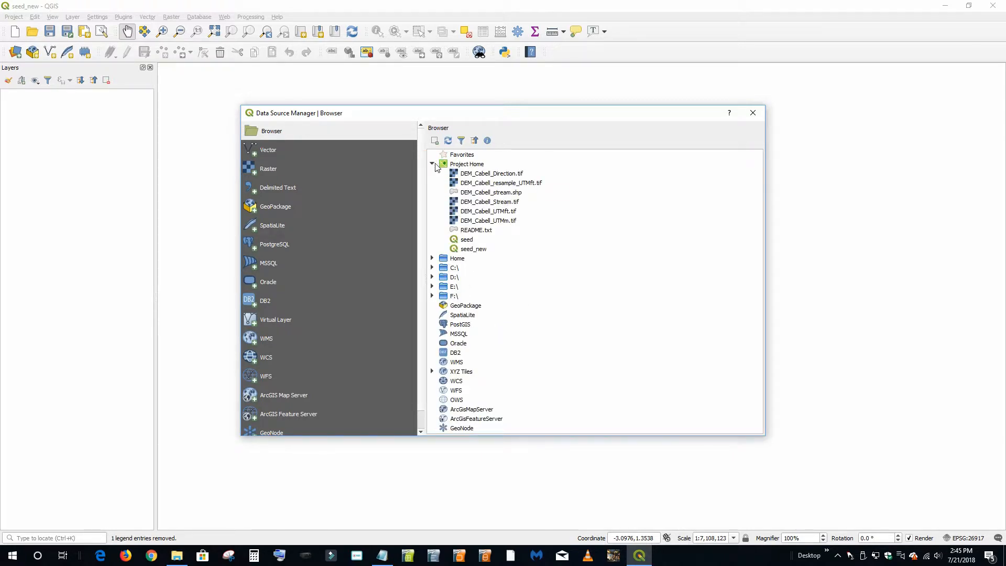
{"action": "left_click", "coordinate": [433, 165]}
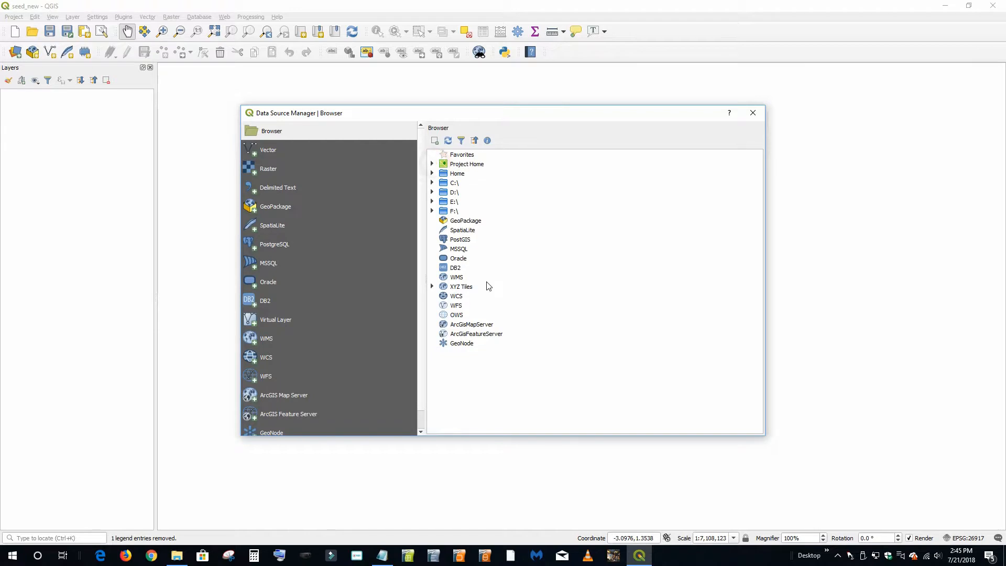
Add the F:\FPMS\~REF\Data folder to the browser favorites and collapse the F:\ drive tree.
{"action": "double_click", "coordinate": [451, 211]}
{"action": "double_click", "coordinate": [467, 221]}
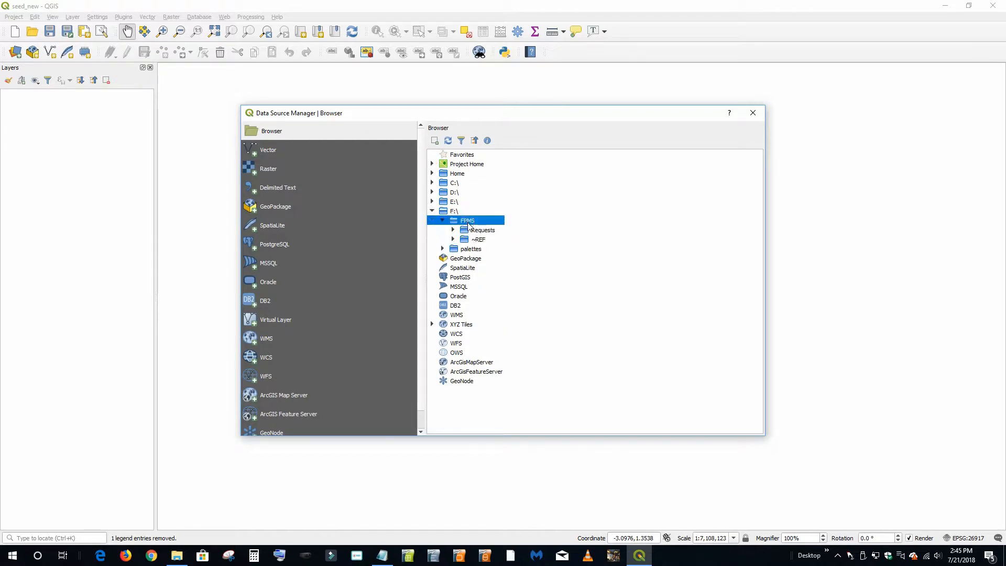
{"action": "double_click", "coordinate": [479, 240]}
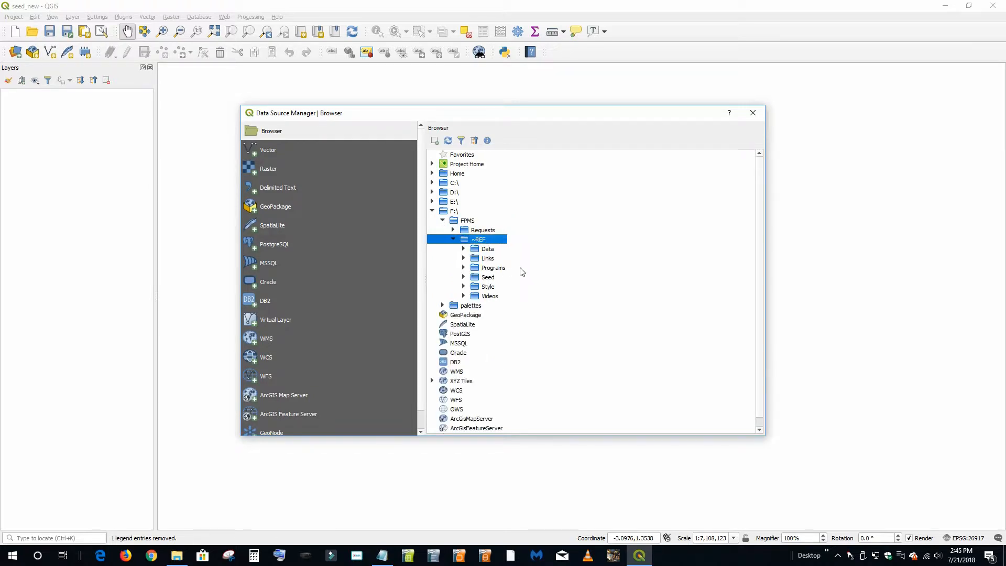
{"action": "left_click", "coordinate": [489, 250]}
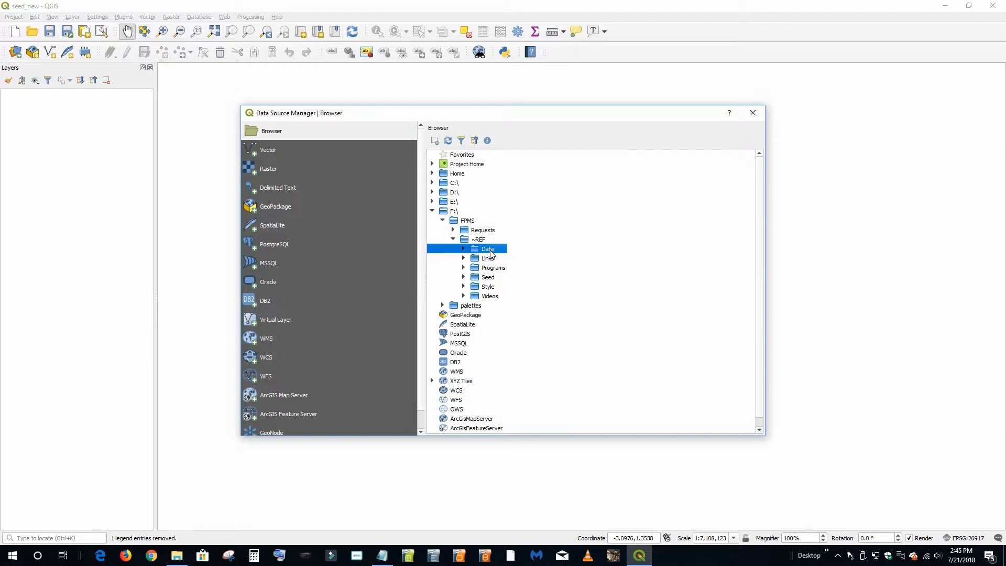
{"action": "right_click", "coordinate": [490, 250]}
{"action": "left_click", "coordinate": [526, 255]}
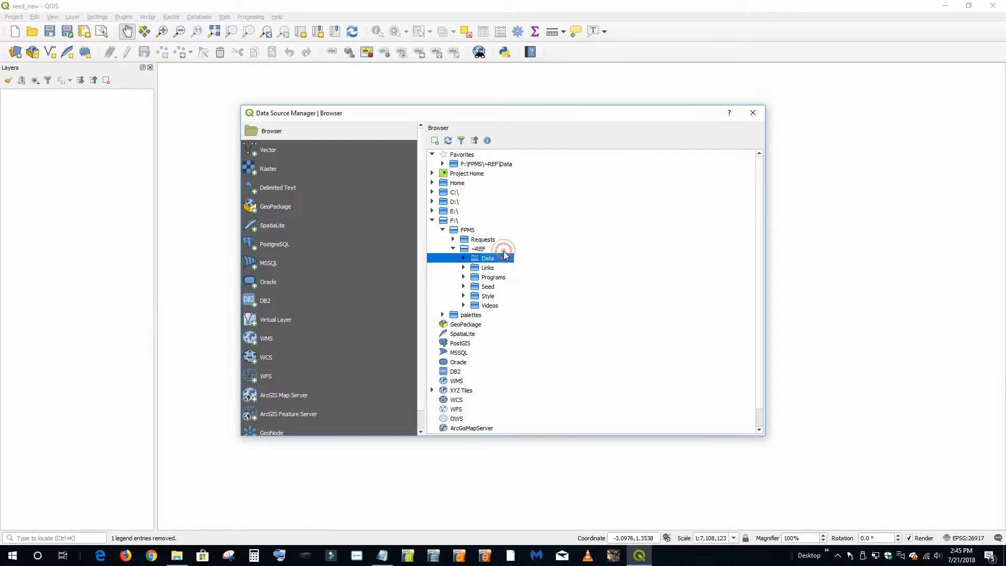
{"action": "left_click", "coordinate": [433, 221]}
Expand the elevation folder inside the favorite Data folder, and enlarge and reposition the Data Source Manager window to fit its file list.
{"action": "left_click", "coordinate": [505, 164]}
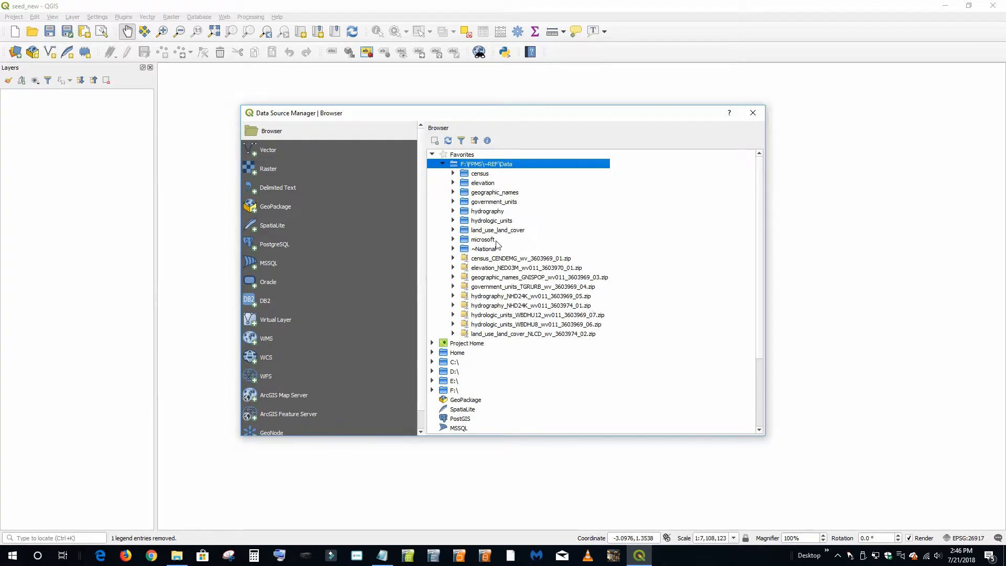
{"action": "left_click", "coordinate": [453, 183]}
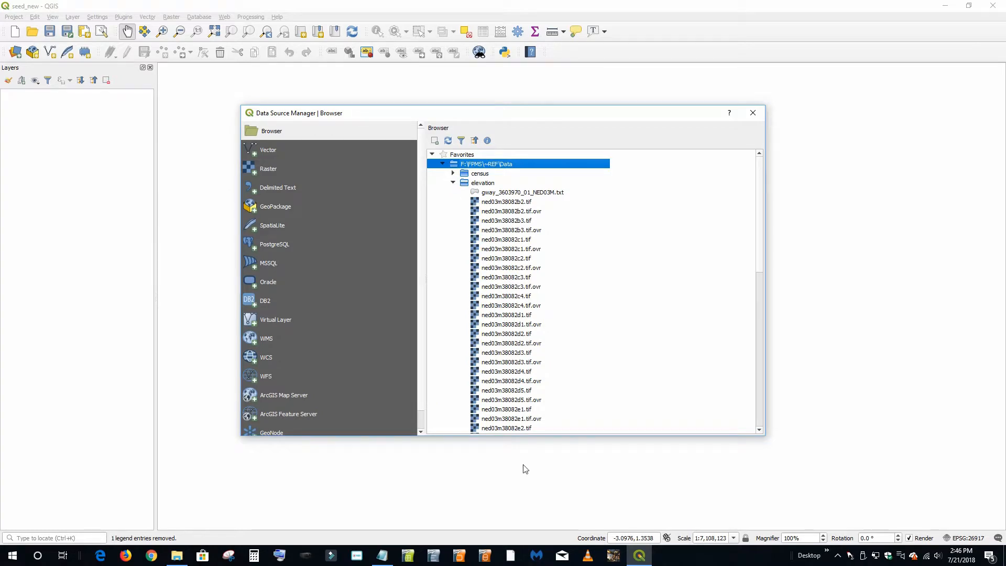
{"action": "left_click_drag", "start_coordinate": [501, 435], "coordinate": [499, 498]}
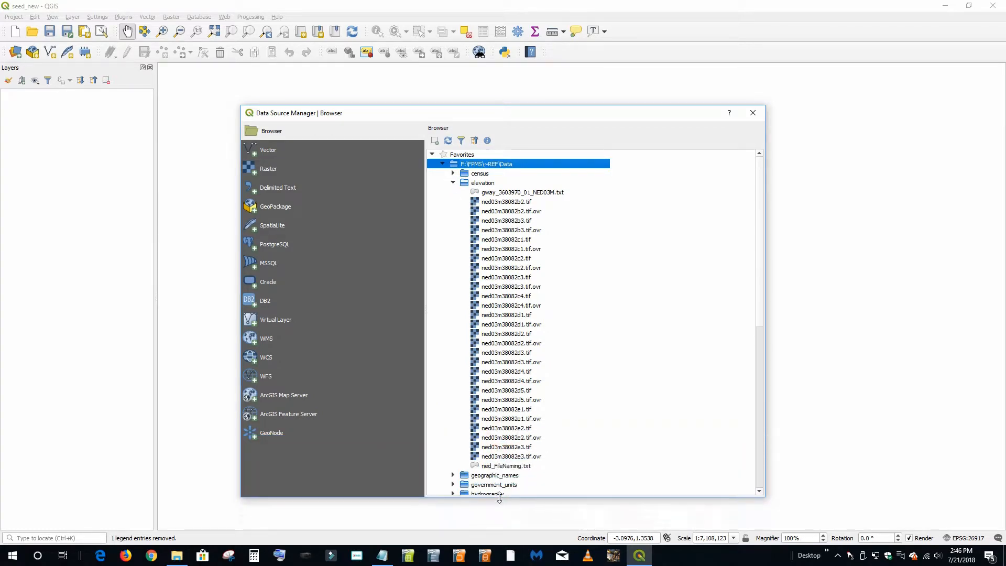
{"action": "left_click_drag", "start_coordinate": [540, 111], "coordinate": [493, 74]}
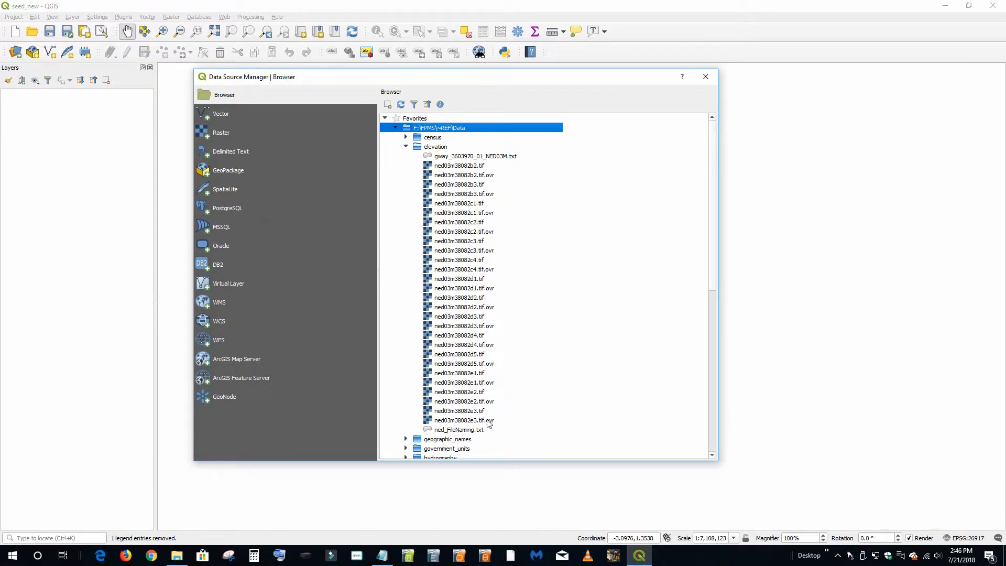
Add all fourteen ned03m38082 .tif elevation rasters, b2 through e3, from the elevation folder without the .ovr files, and close the Data Source Manager.
{"action": "left_click", "coordinate": [483, 166]}
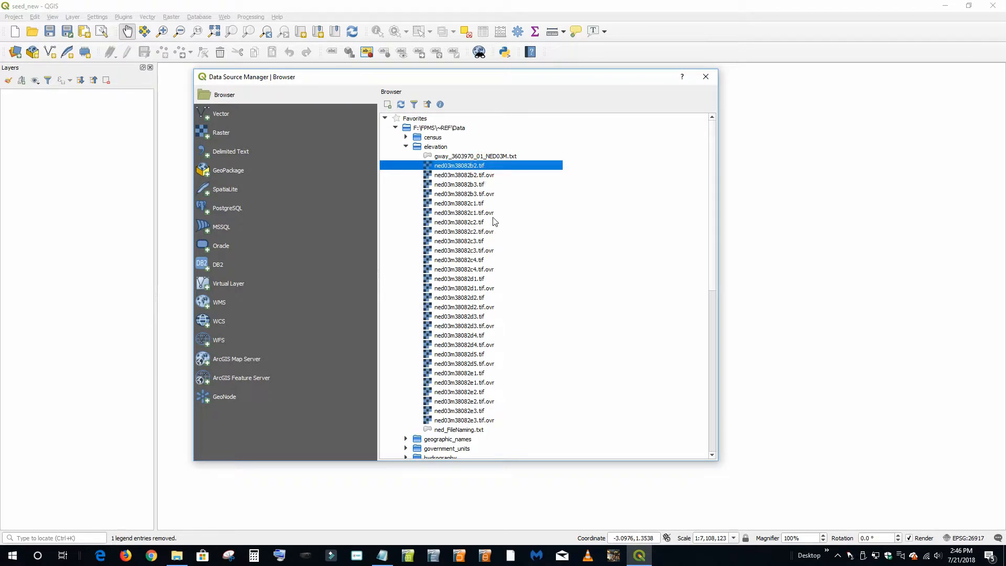
{"action": "left_click", "coordinate": [482, 185], "text": "ctrl"}
{"action": "left_click", "coordinate": [481, 203], "text": "ctrl"}
{"action": "left_click", "coordinate": [481, 223], "text": "ctrl"}
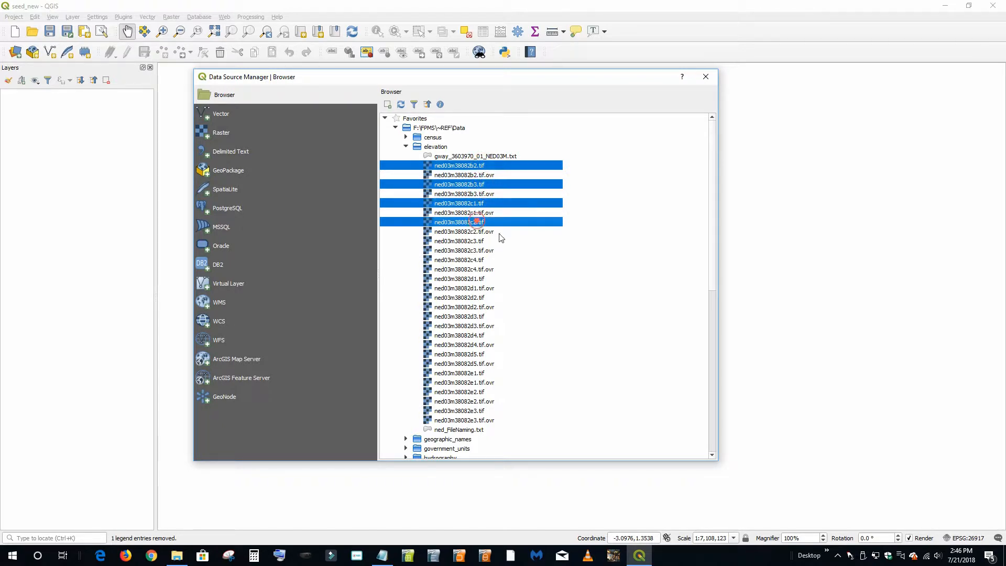
{"action": "left_click", "coordinate": [478, 242], "text": "ctrl"}
{"action": "left_click", "coordinate": [481, 261], "text": "ctrl"}
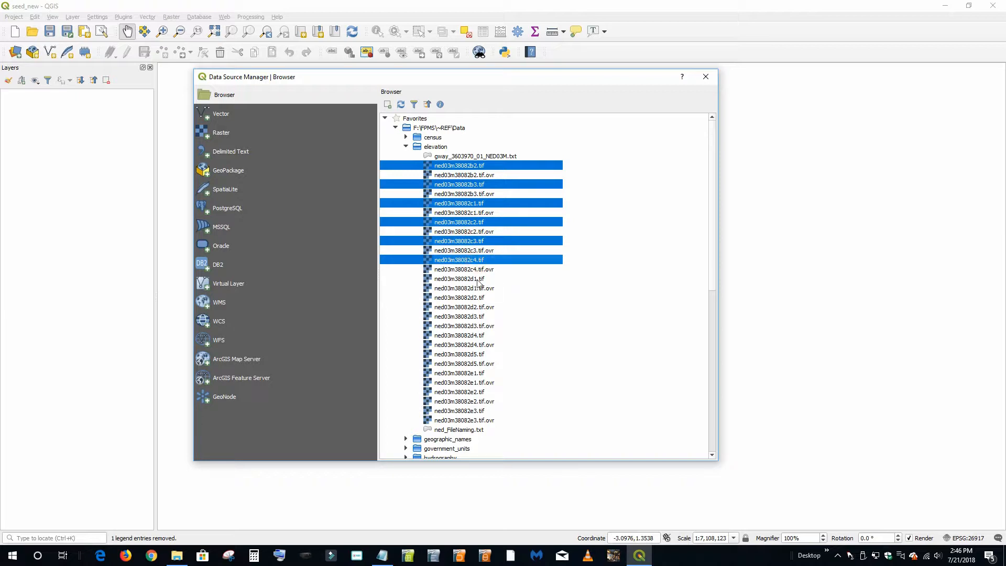
{"action": "left_click", "coordinate": [476, 279], "text": "ctrl"}
{"action": "left_click", "coordinate": [474, 298], "text": "ctrl"}
{"action": "left_click", "coordinate": [474, 317], "text": "ctrl"}
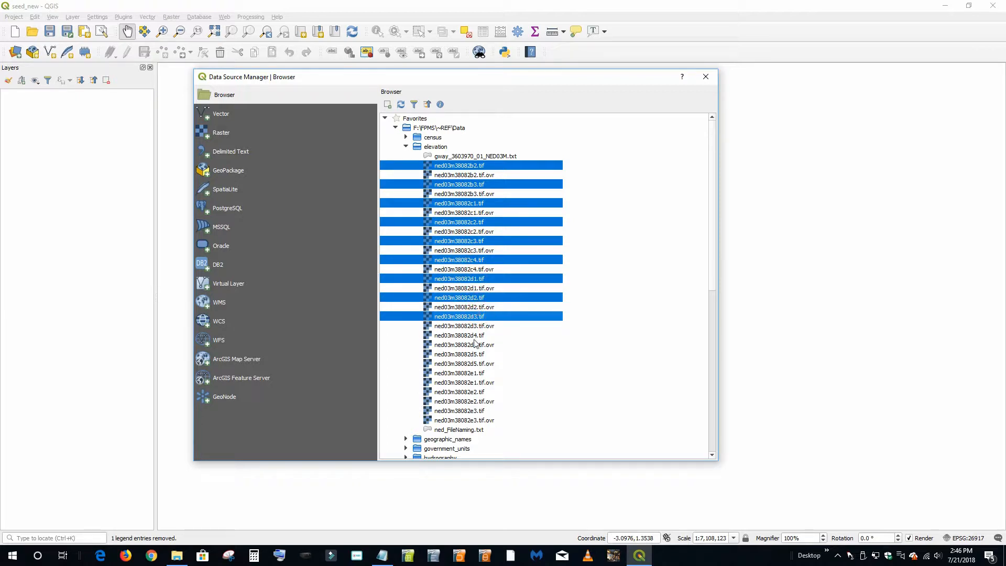
{"action": "left_click", "coordinate": [476, 335], "text": "ctrl"}
{"action": "left_click", "coordinate": [486, 354], "text": "ctrl"}
{"action": "left_click", "coordinate": [483, 373], "text": "ctrl"}
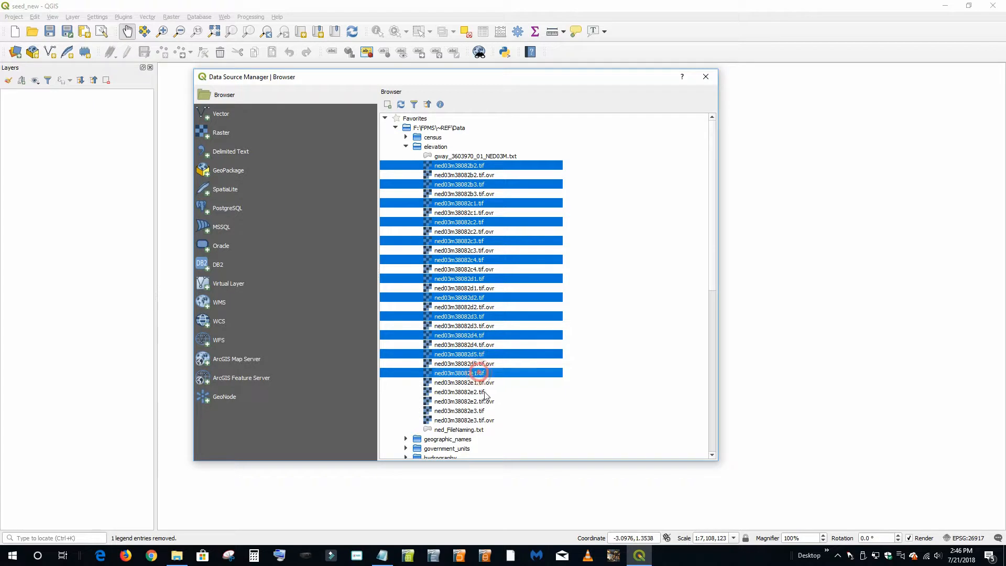
{"action": "left_click", "coordinate": [481, 392], "text": "ctrl"}
{"action": "left_click", "coordinate": [480, 411], "text": "ctrl"}
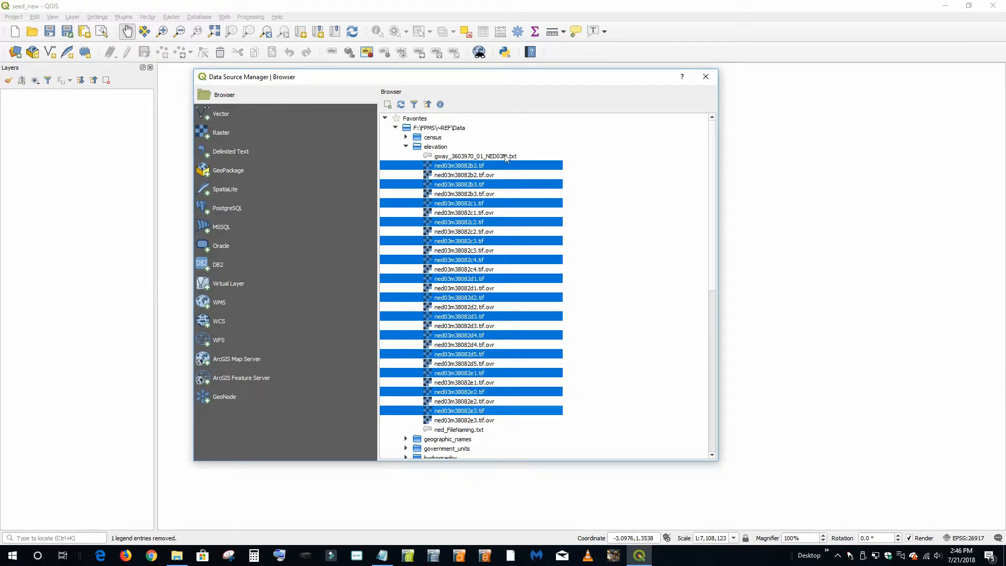
{"action": "left_click", "coordinate": [388, 105]}
{"action": "left_click", "coordinate": [708, 78]}
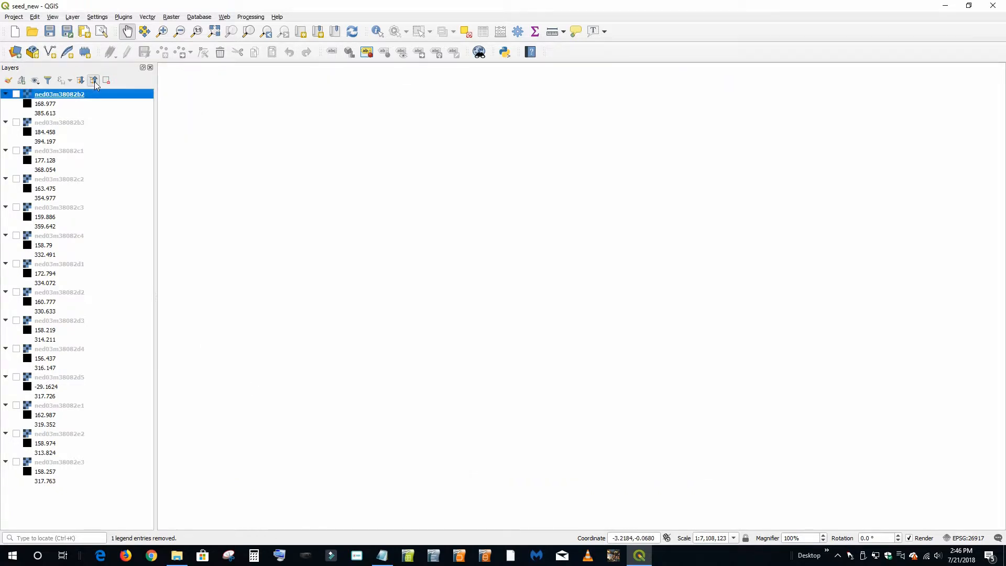
Collapse the layer tree and show all the elevation layers at the map's full extent.
{"action": "left_click", "coordinate": [81, 81]}
{"action": "left_click", "coordinate": [35, 81]}
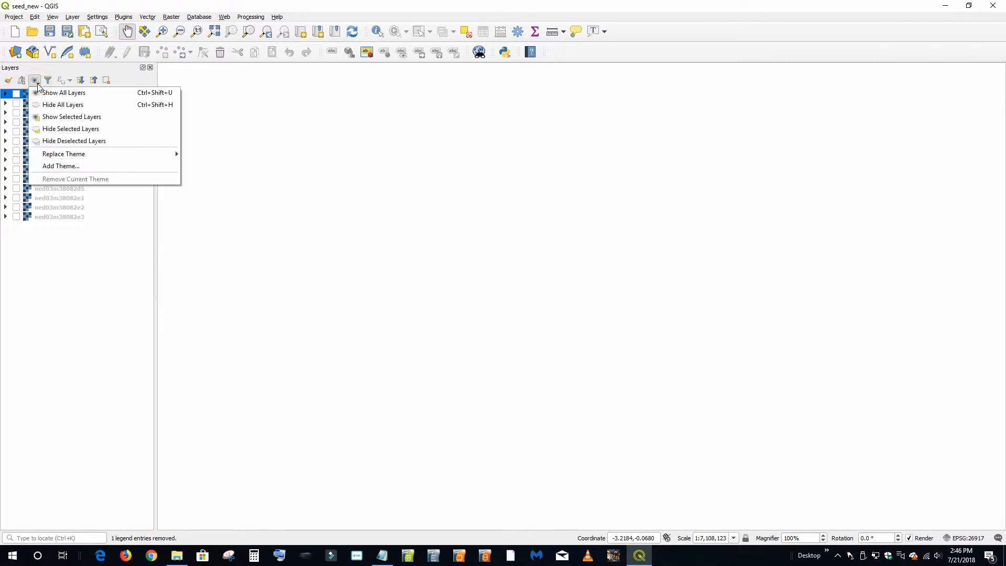
{"action": "left_click", "coordinate": [49, 93]}
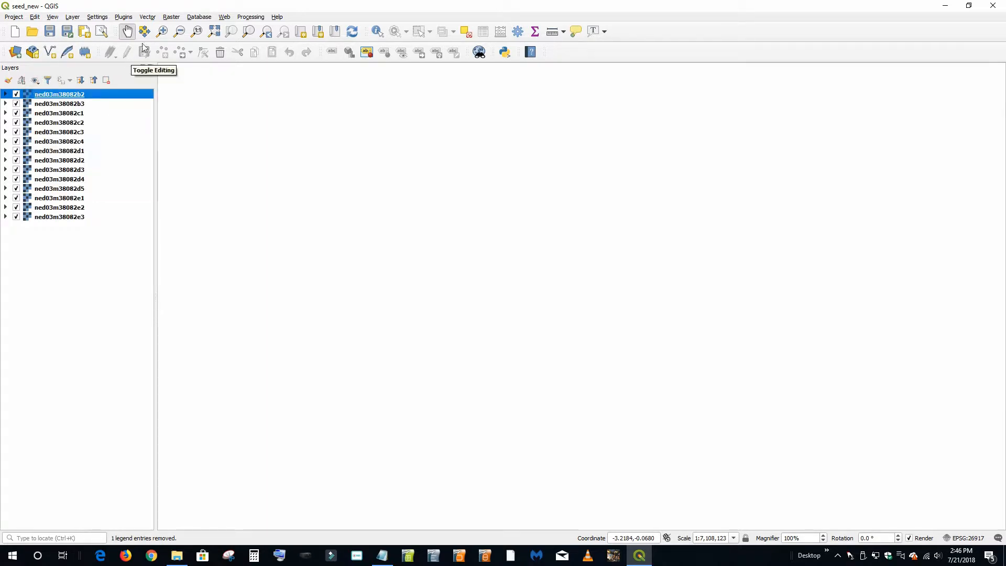
{"action": "left_click", "coordinate": [214, 32]}
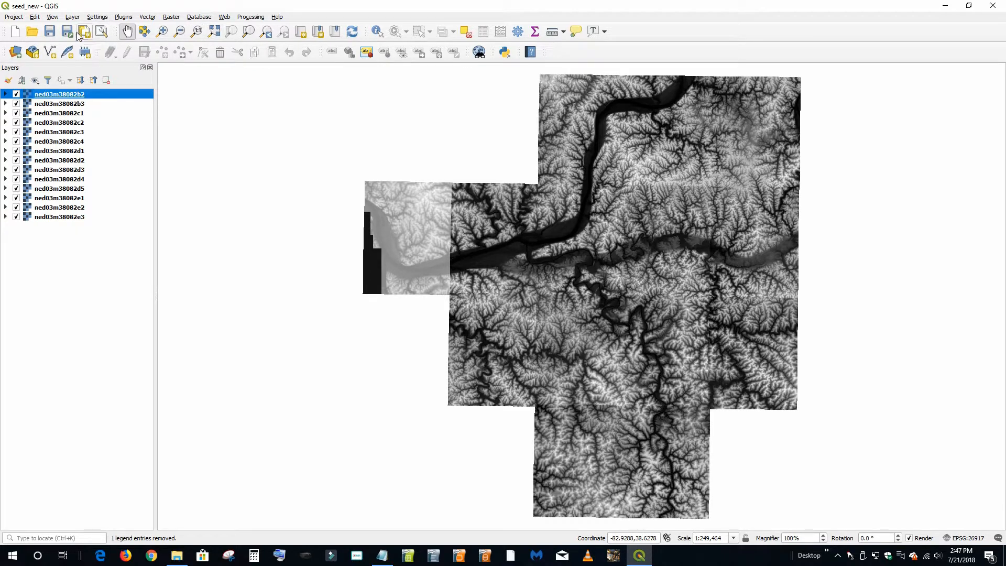
Open the Data Source Manager on its vector source page.
{"action": "left_click", "coordinate": [73, 17]}
{"action": "mouse_move", "coordinate": [97, 17]}
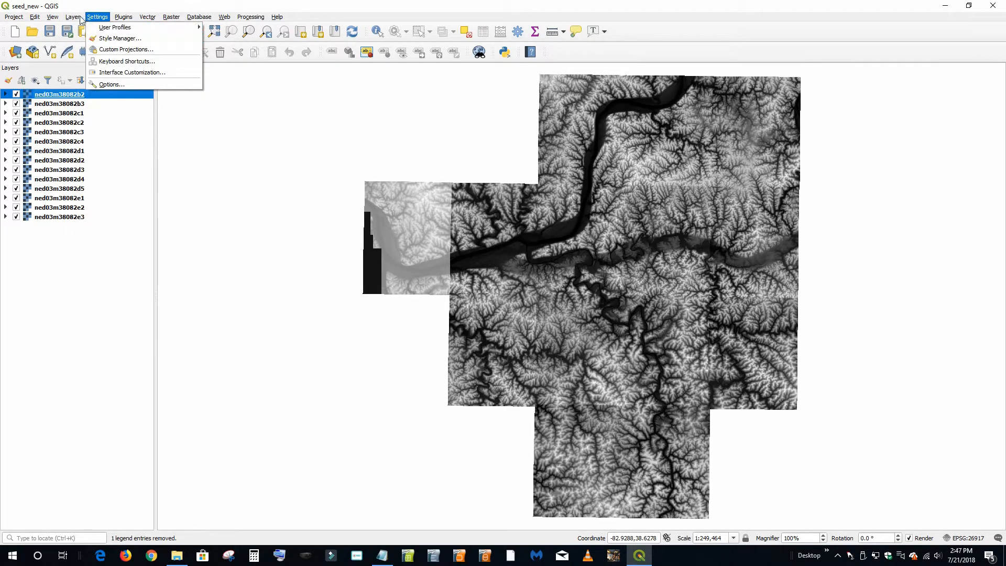
{"action": "mouse_move", "coordinate": [89, 49]}
{"action": "left_click", "coordinate": [248, 52]}
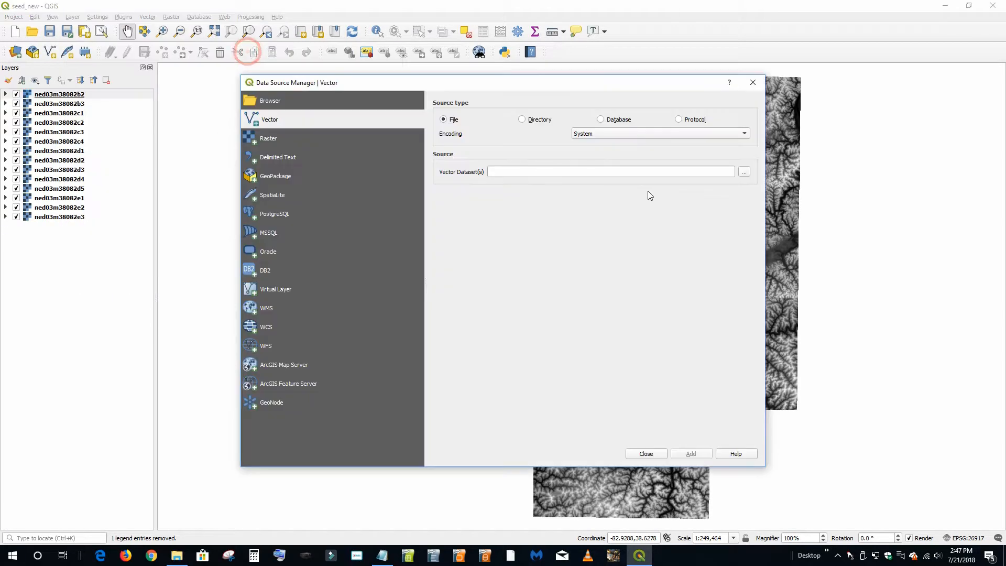
{"action": "left_click", "coordinate": [745, 172]}
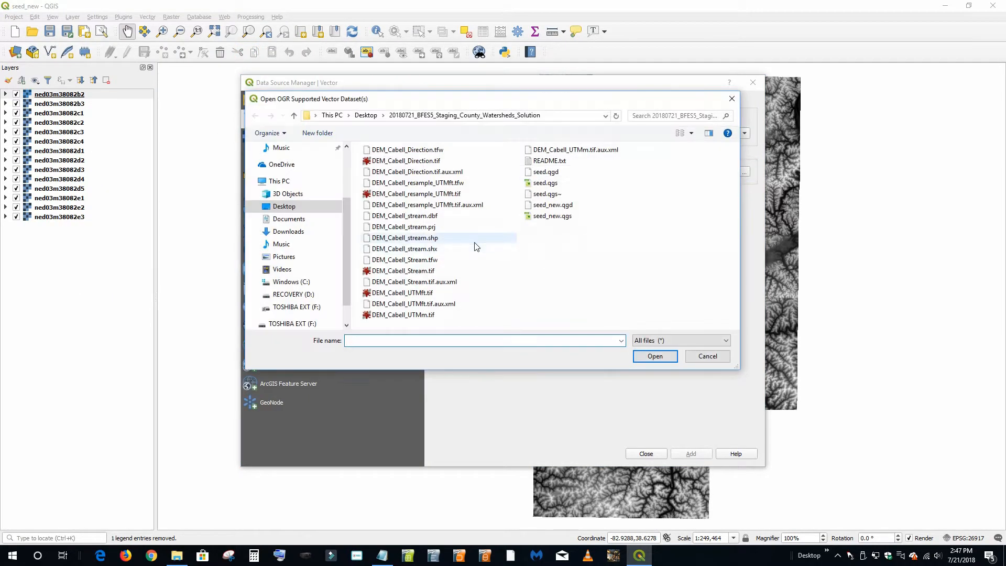
{"action": "left_click", "coordinate": [701, 358]}
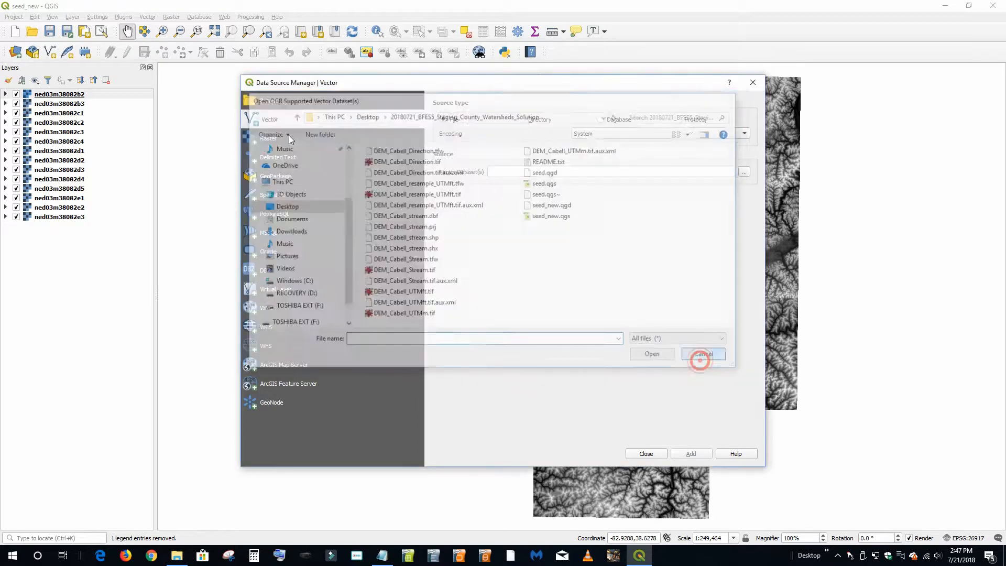
Collapse the favorite elevation folder and expand the census folder down to census2015_demo_a_wv.gdb to examine its contents.
{"action": "left_click", "coordinate": [265, 100]}
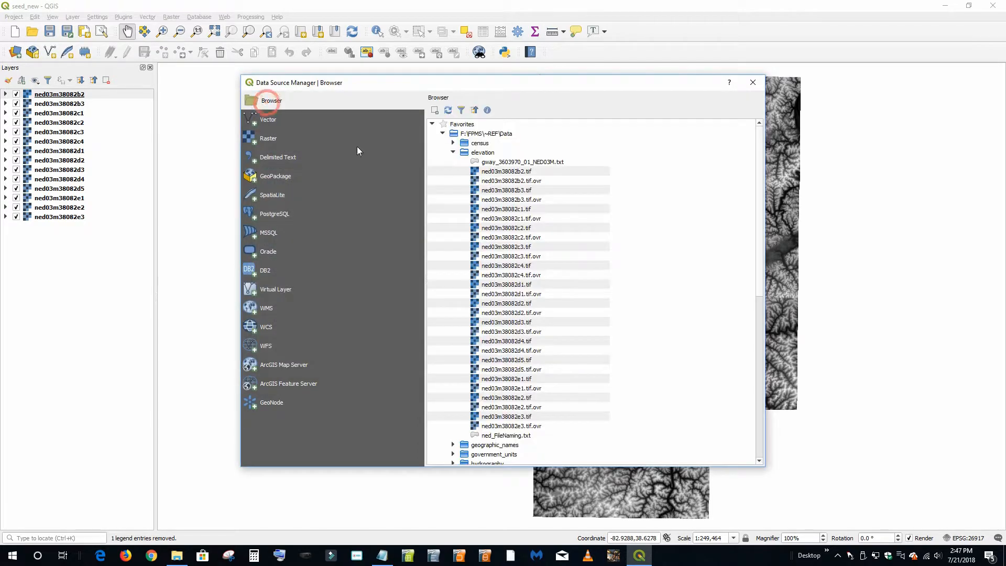
{"action": "left_click", "coordinate": [455, 135]}
{"action": "left_click", "coordinate": [453, 152]}
{"action": "left_click", "coordinate": [479, 146]}
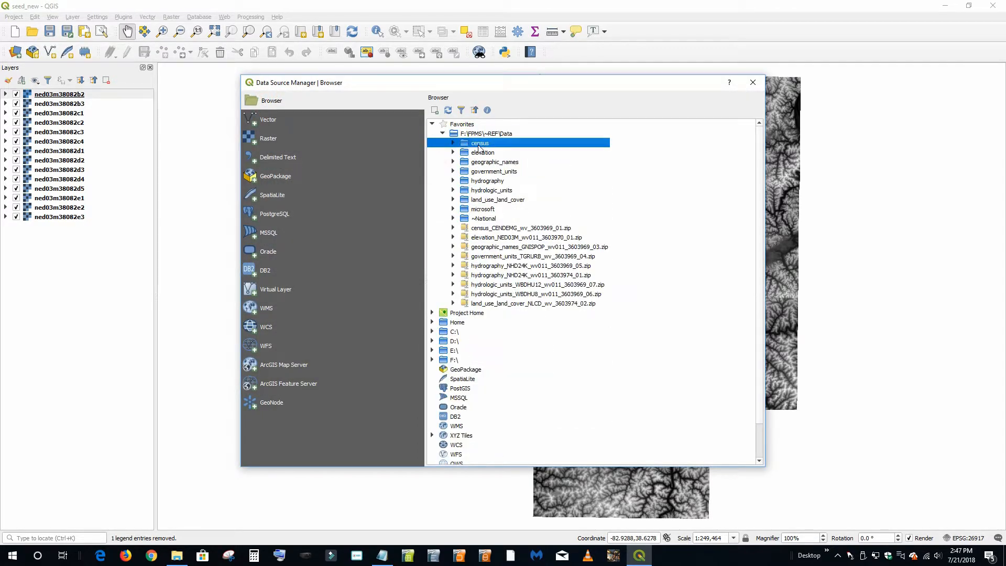
{"action": "double_click", "coordinate": [478, 144]}
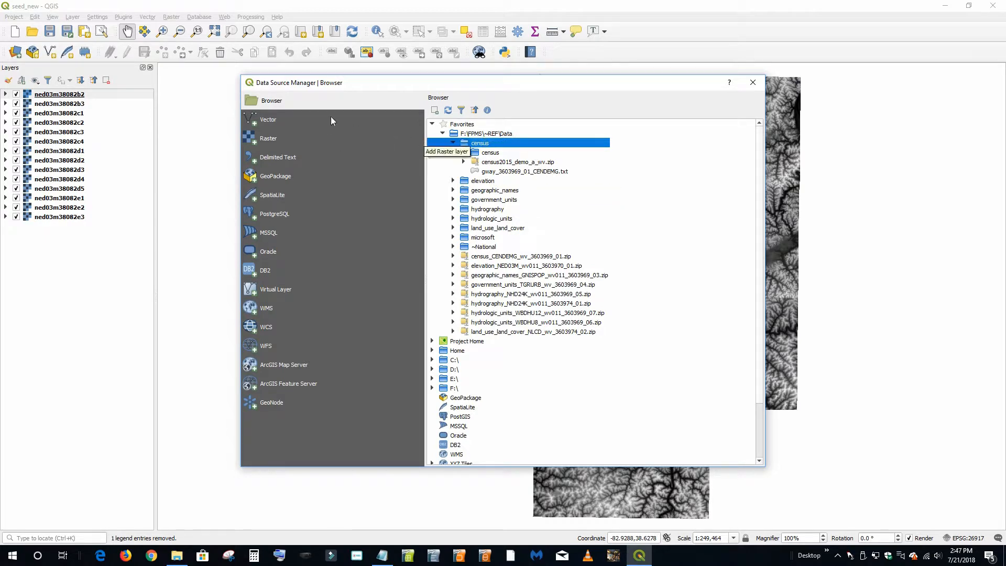
{"action": "double_click", "coordinate": [488, 152]}
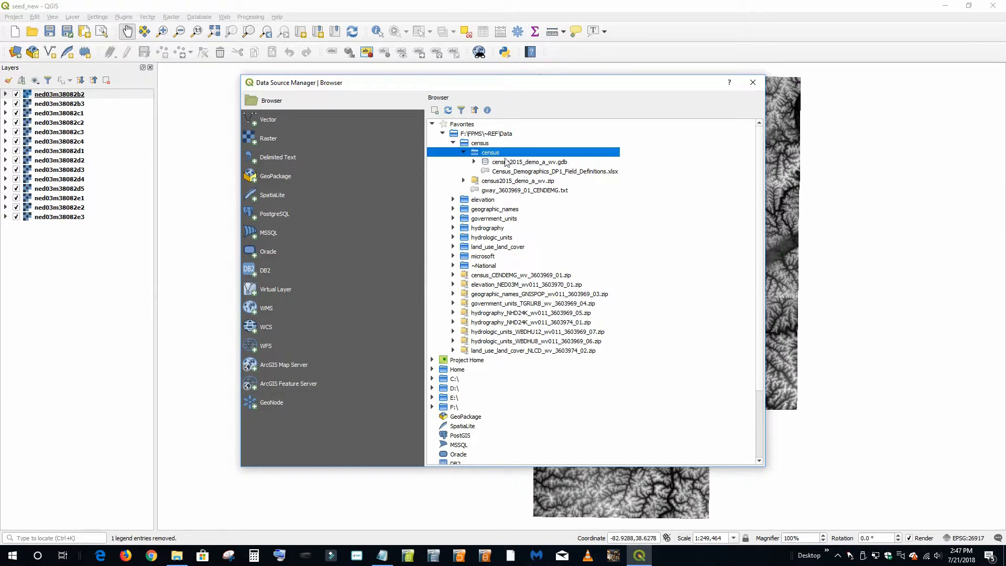
{"action": "left_click", "coordinate": [474, 161]}
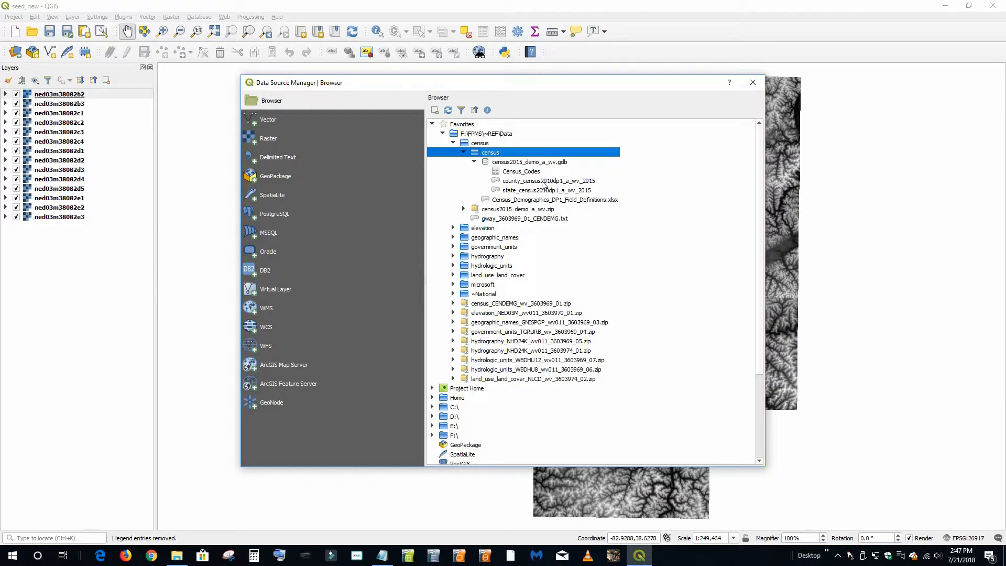
{"action": "left_click", "coordinate": [265, 122]}
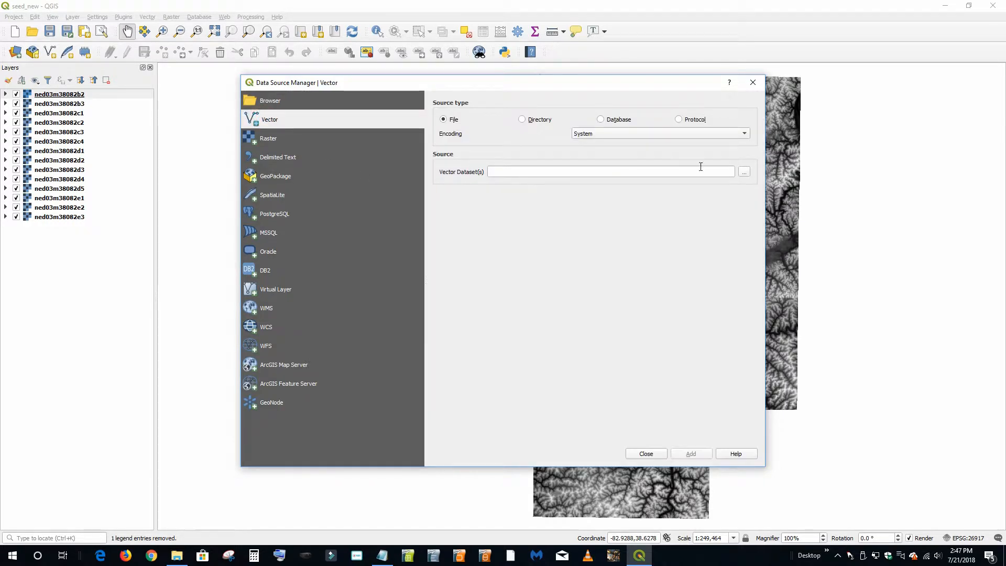
{"action": "left_click", "coordinate": [745, 174]}
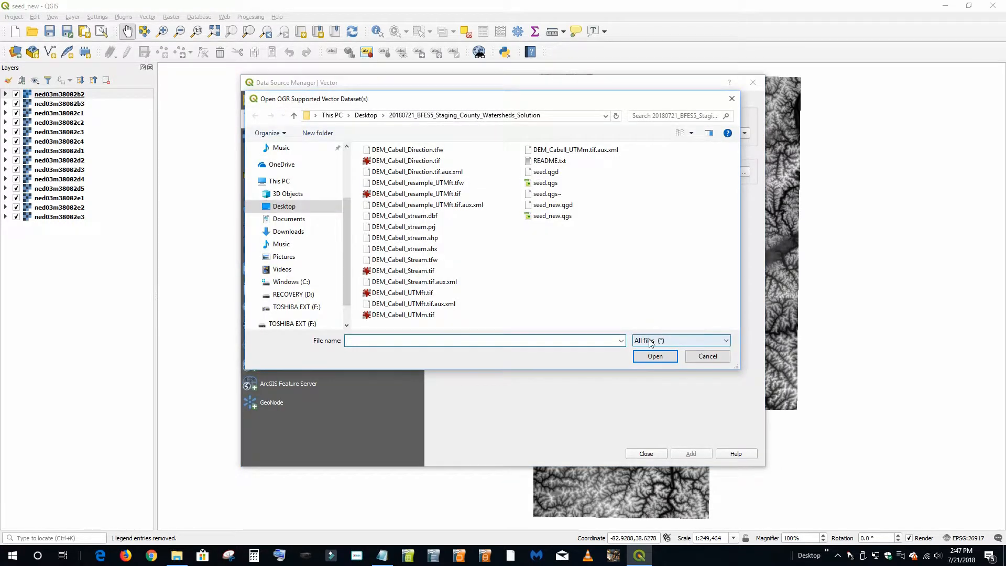
{"action": "left_click", "coordinate": [308, 307]}
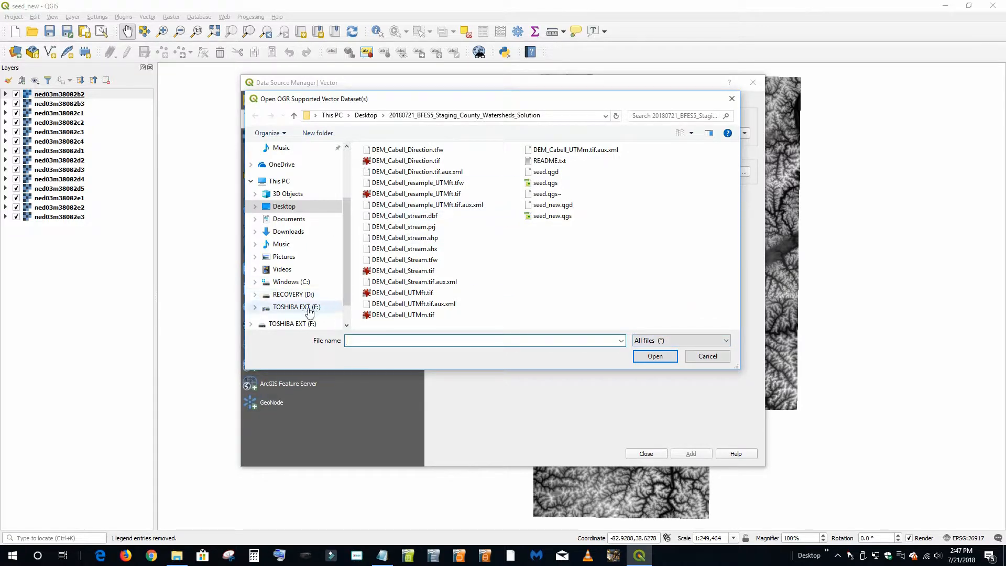
{"action": "double_click", "coordinate": [380, 163]}
{"action": "double_click", "coordinate": [379, 163]}
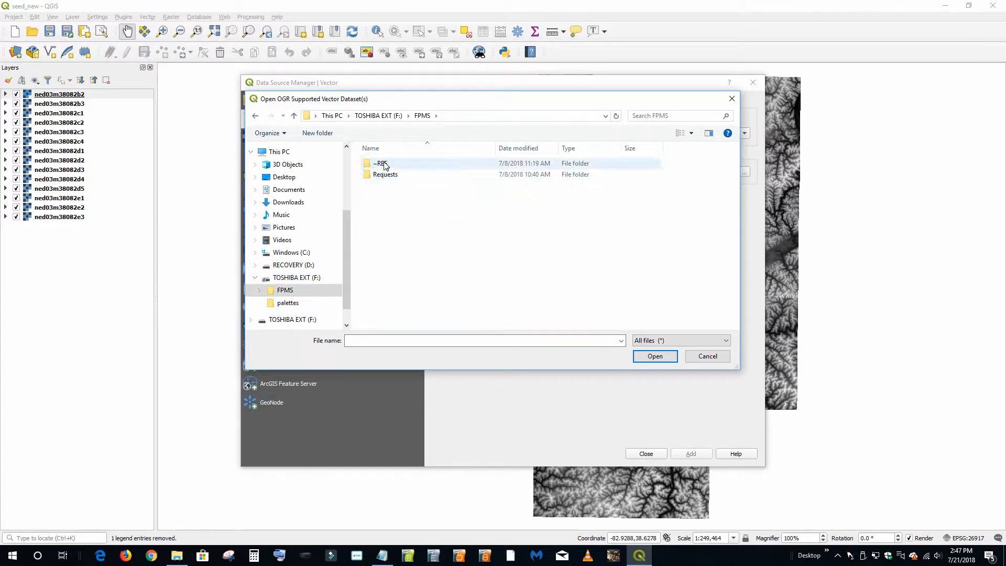
{"action": "double_click", "coordinate": [379, 163]}
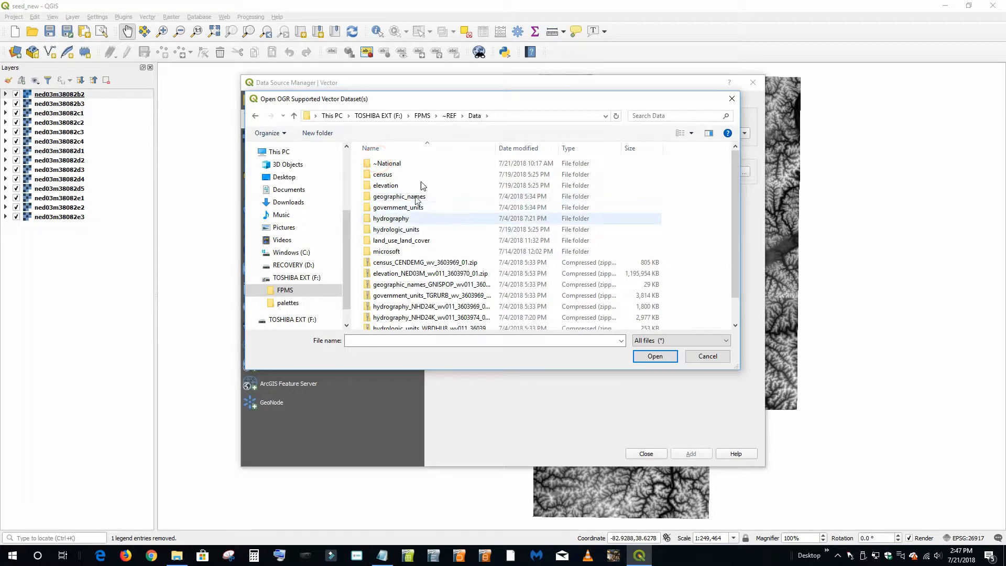
{"action": "double_click", "coordinate": [382, 174]}
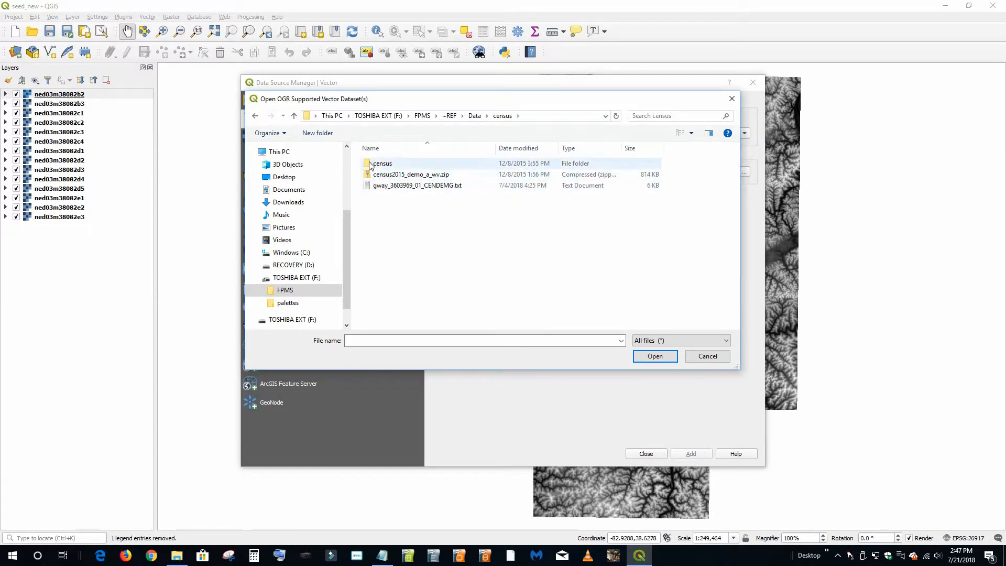
{"action": "double_click", "coordinate": [385, 163]}
{"action": "double_click", "coordinate": [385, 163]}
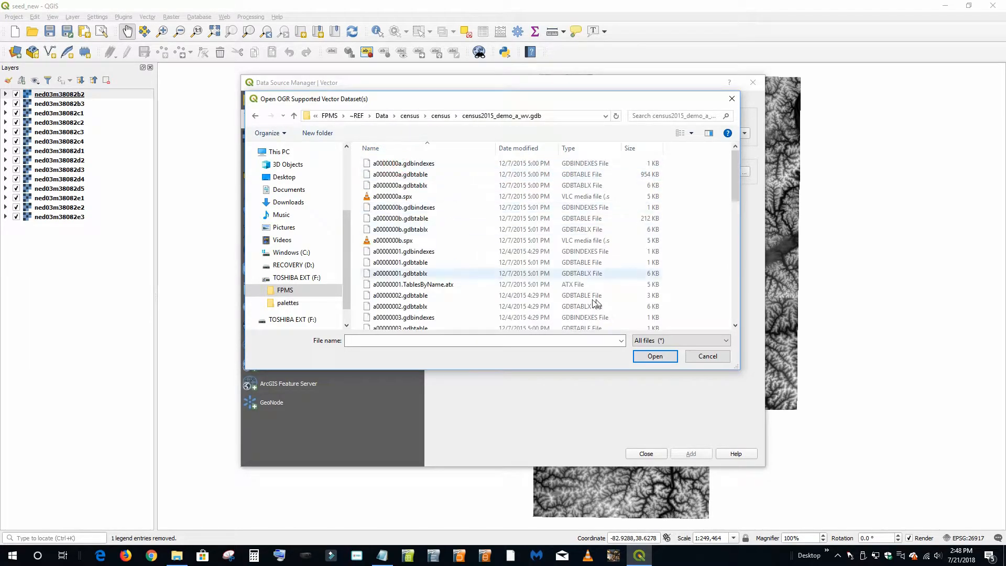
{"action": "left_click", "coordinate": [711, 357]}
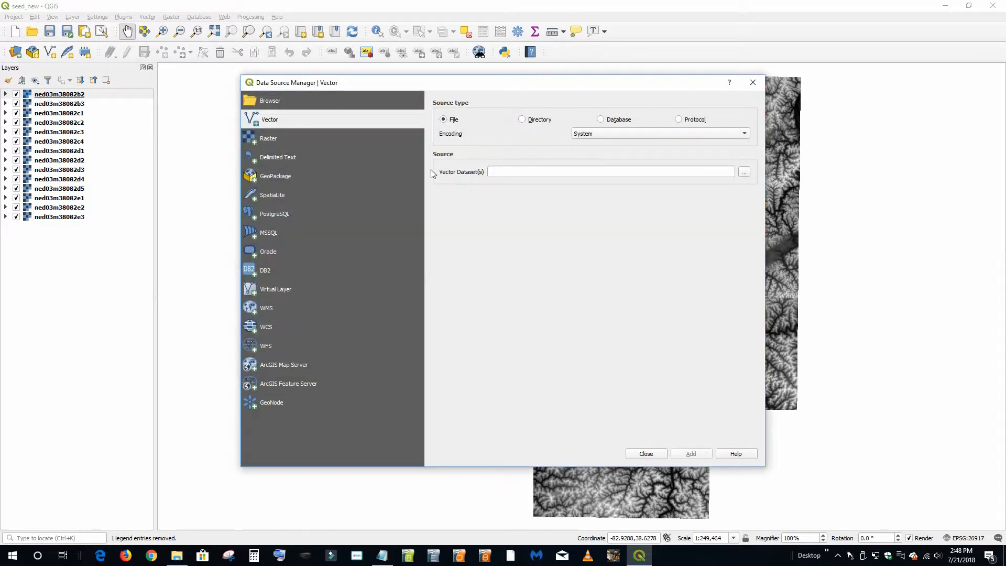
{"action": "left_click", "coordinate": [270, 101]}
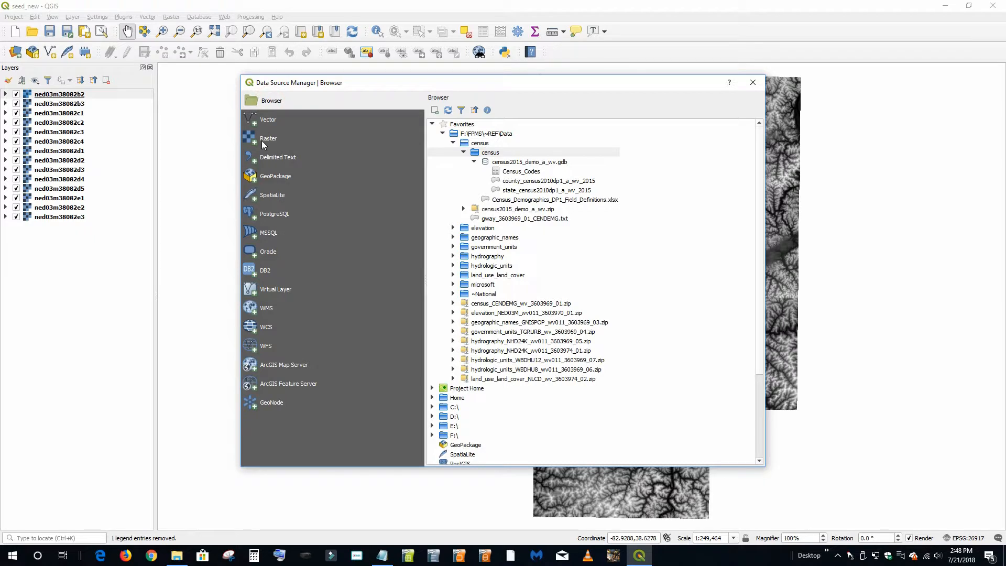
Set the vector source type to Directory with the OpenFileGDB format.
{"action": "left_click", "coordinate": [268, 120]}
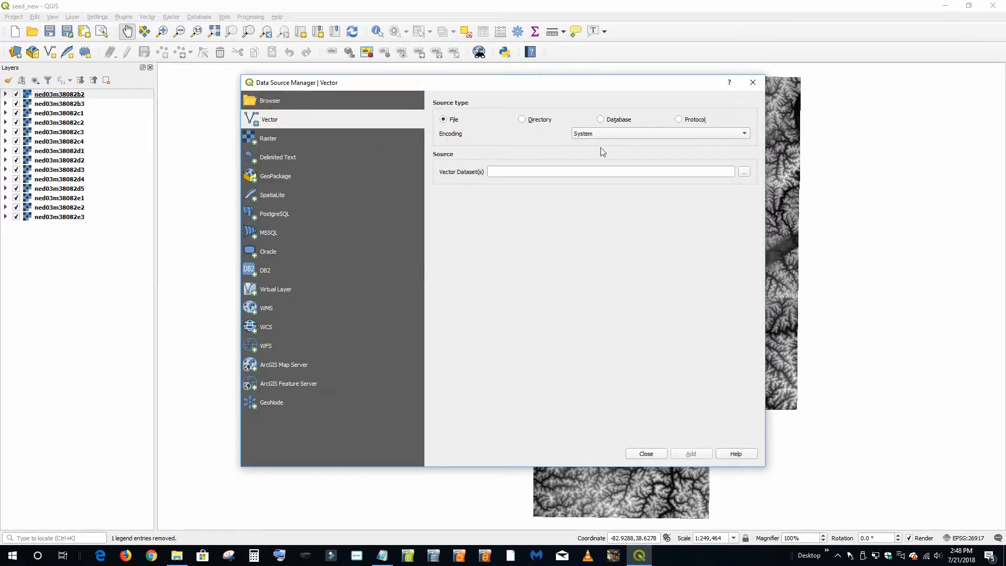
{"action": "left_click", "coordinate": [523, 120]}
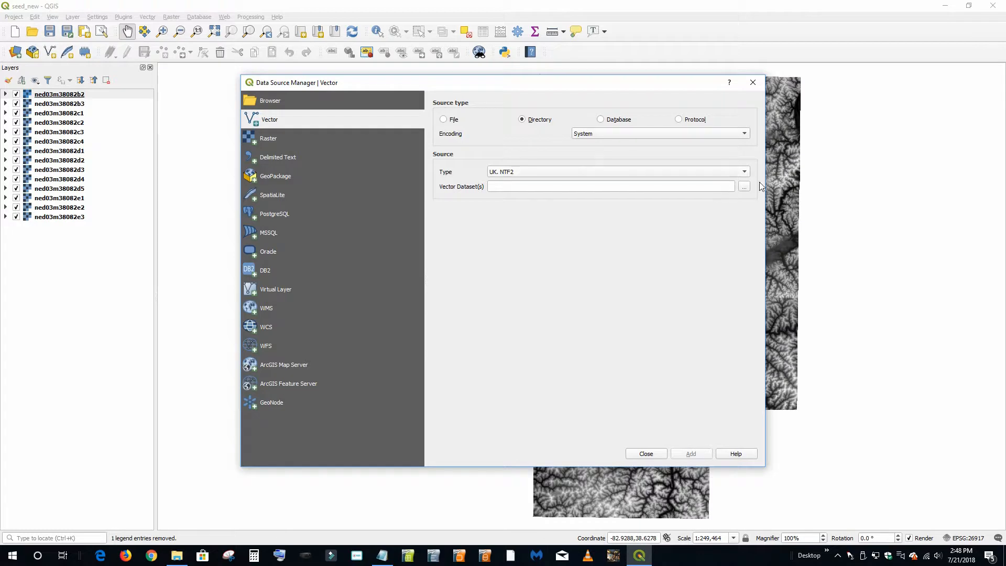
{"action": "left_click", "coordinate": [747, 172]}
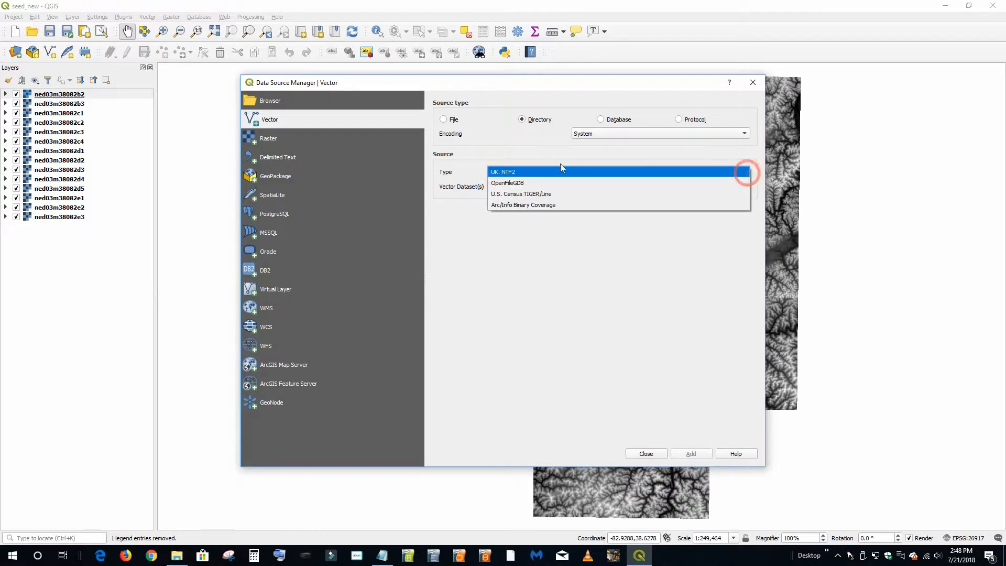
{"action": "left_click", "coordinate": [517, 183]}
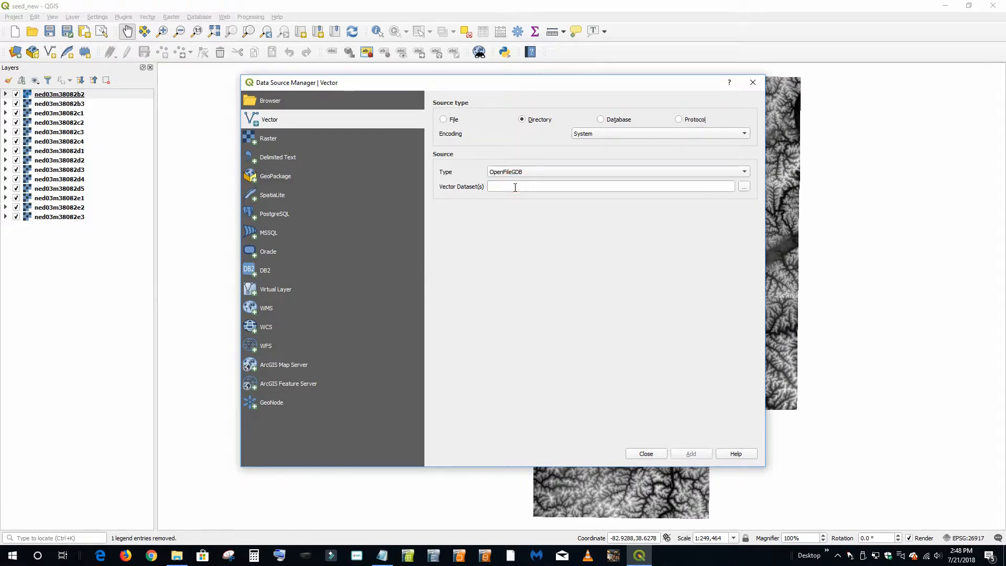
Choose the census2015_demo_a_wv.gdb folder under F:\FPMS\~REF\Data\census\census as the vector dataset.
{"action": "left_click", "coordinate": [744, 188]}
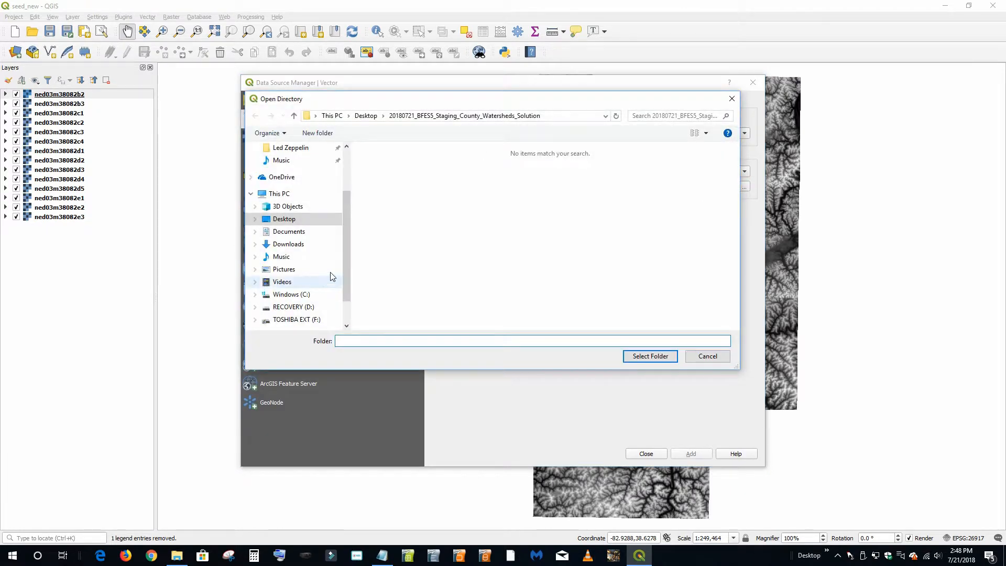
{"action": "left_click", "coordinate": [297, 320]}
{"action": "double_click", "coordinate": [389, 165]}
{"action": "left_click", "coordinate": [377, 165]}
{"action": "double_click", "coordinate": [377, 166]}
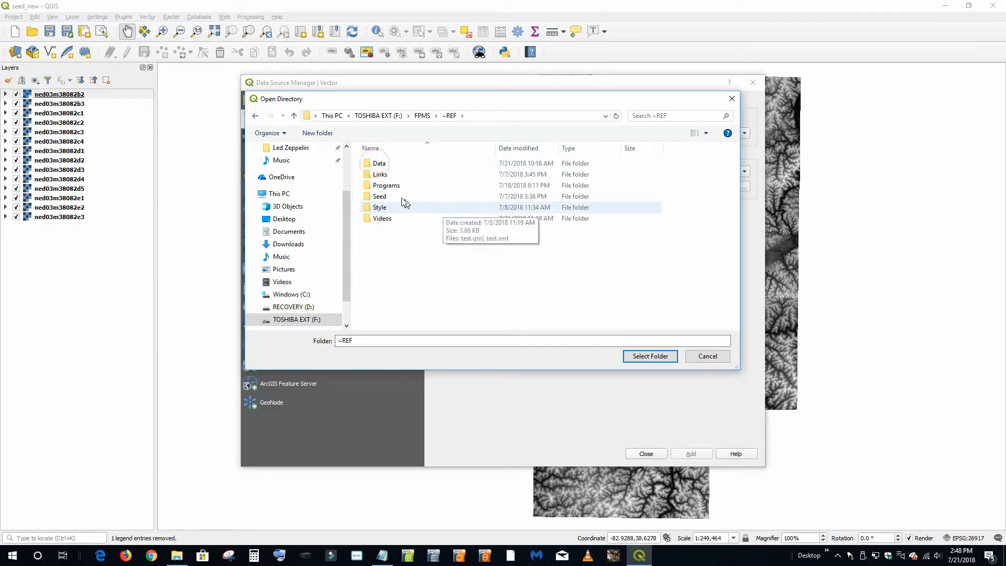
{"action": "double_click", "coordinate": [385, 164]}
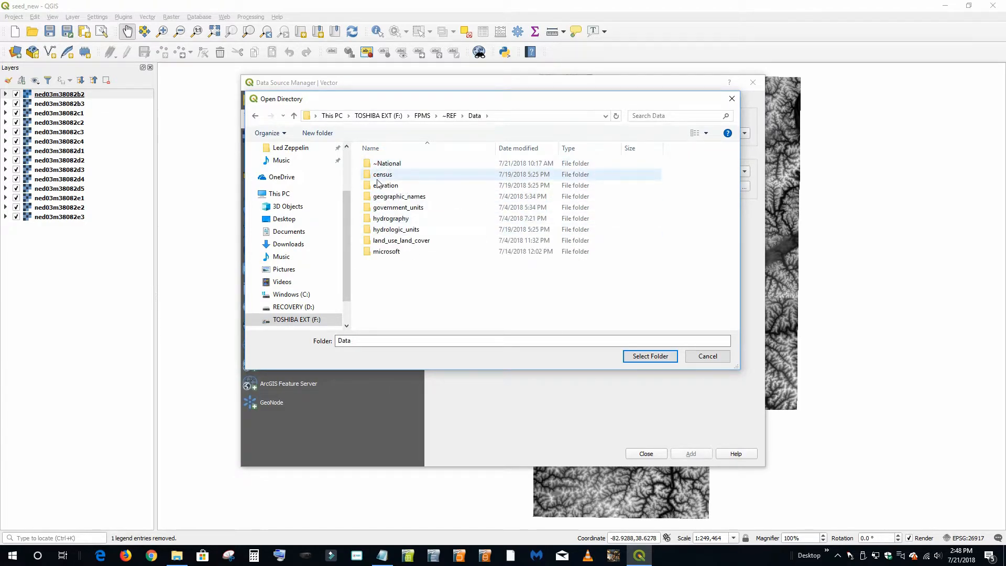
{"action": "double_click", "coordinate": [385, 175]}
{"action": "double_click", "coordinate": [385, 164]}
{"action": "left_click", "coordinate": [417, 164]}
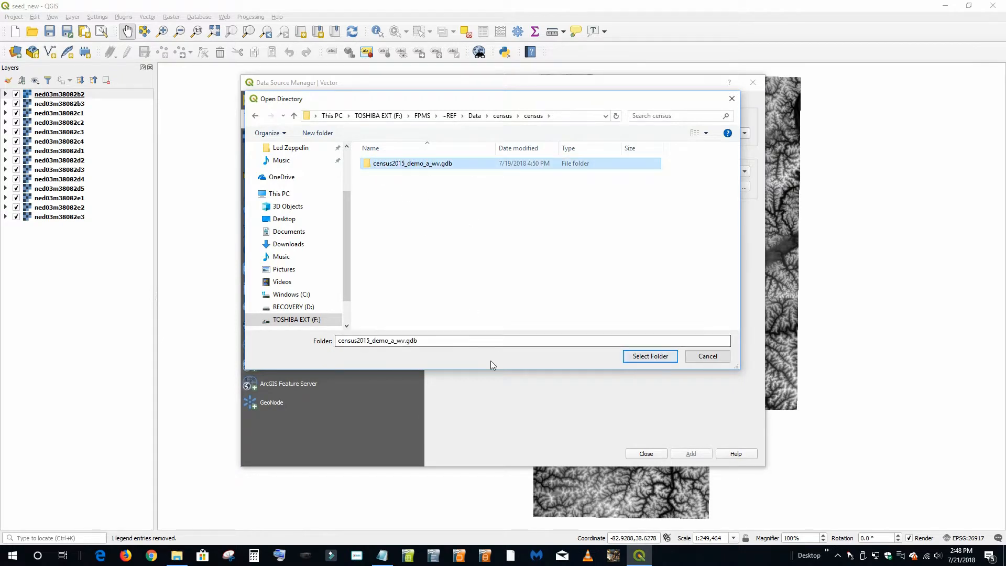
{"action": "left_click", "coordinate": [658, 359]}
Review the vector layers available in the census geodatabase and close the list without adding any.
{"action": "left_click", "coordinate": [686, 454]}
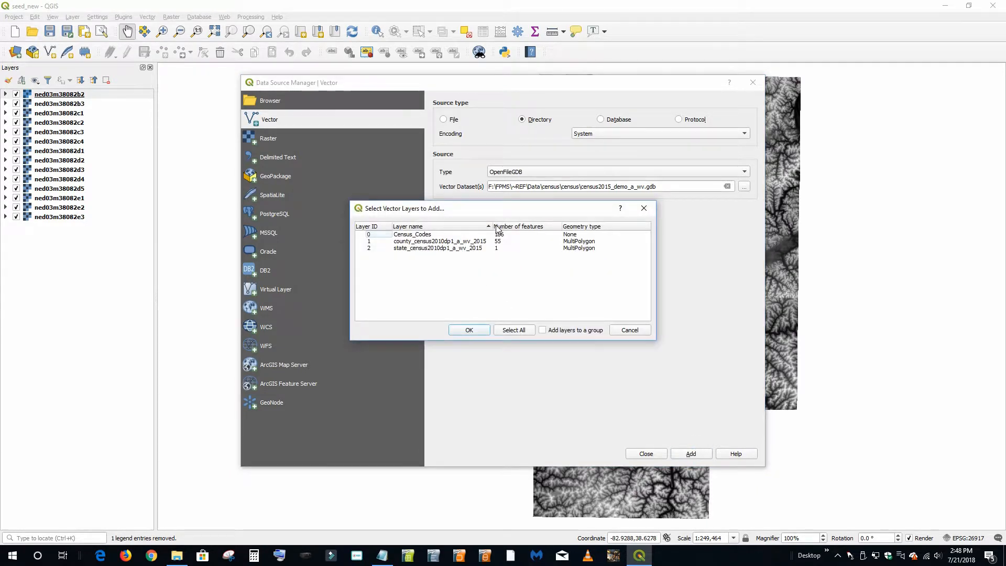
{"action": "left_click_drag", "start_coordinate": [491, 226], "coordinate": [514, 223]}
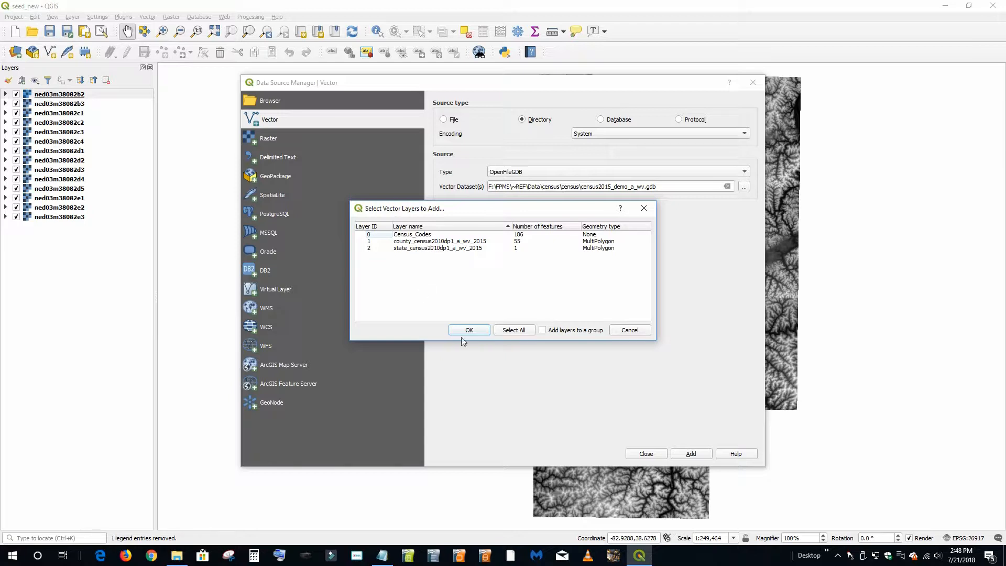
{"action": "left_click", "coordinate": [633, 331]}
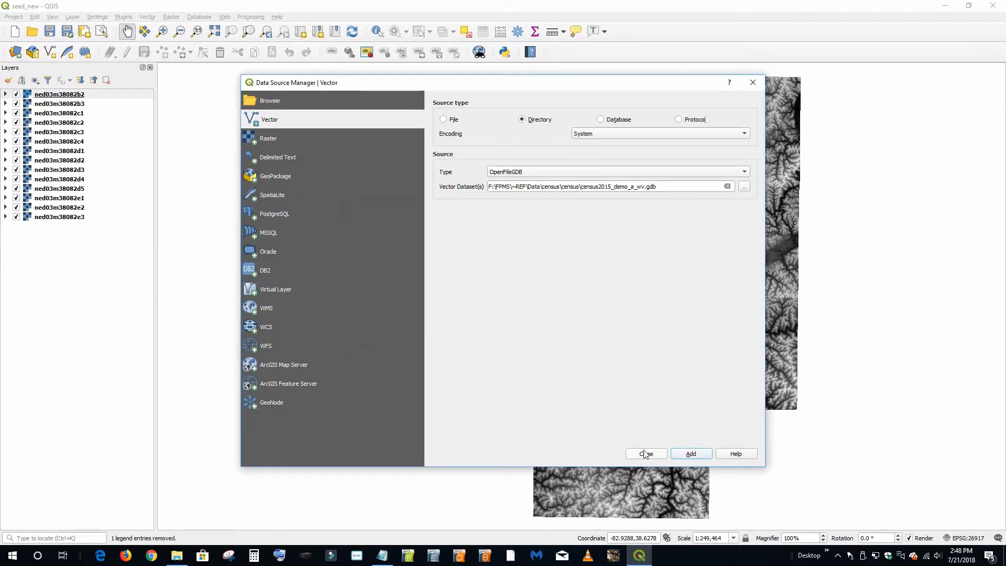
Add county_census2010dp1_a_wv_2015 from the browser's census geodatabase and make the layer visible on the map.
{"action": "left_click", "coordinate": [261, 101]}
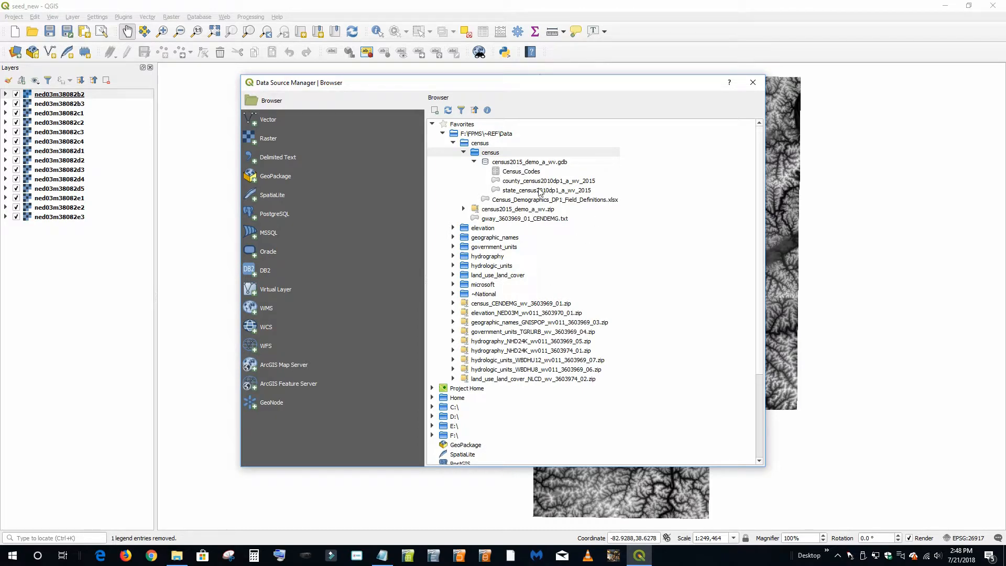
{"action": "double_click", "coordinate": [511, 182]}
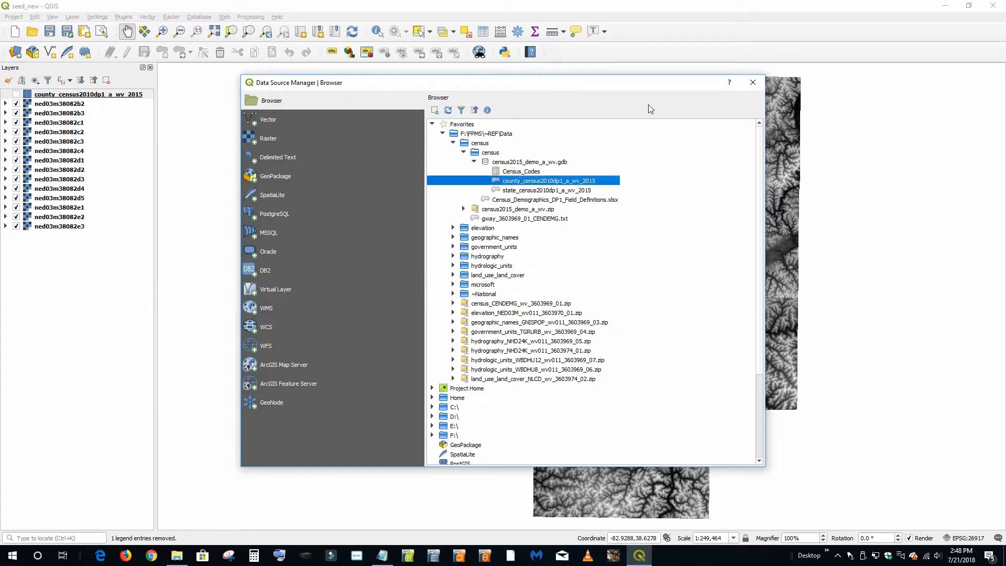
{"action": "left_click", "coordinate": [748, 85]}
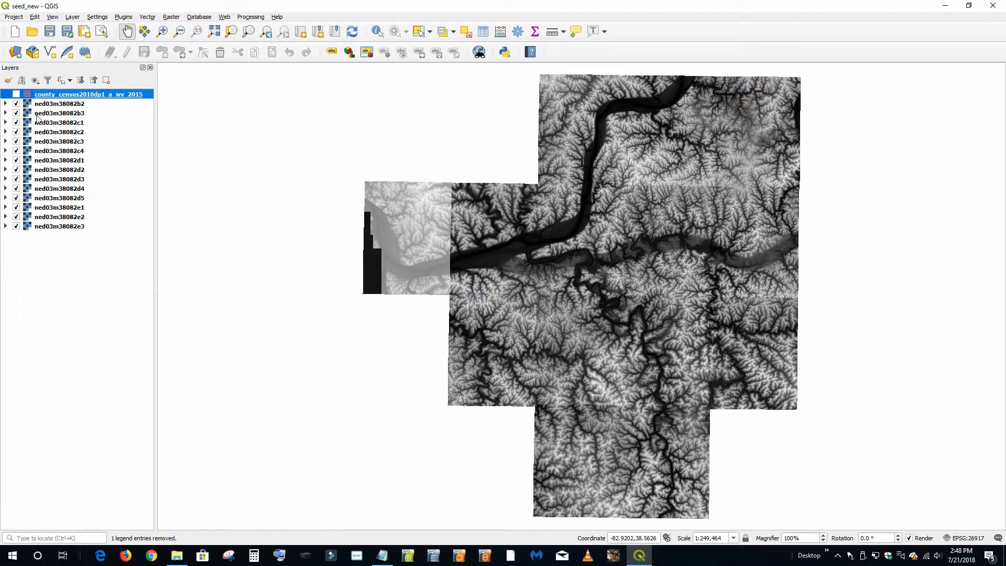
{"action": "left_click", "coordinate": [16, 94]}
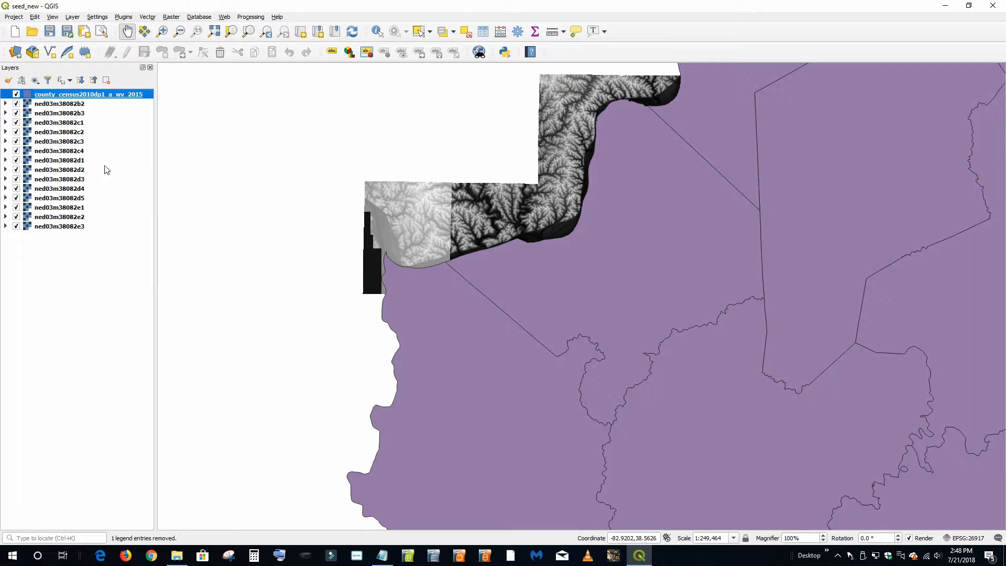
Group all the elevation layers from ned03m38082b2 through ned03m38082e3.
{"action": "left_click", "coordinate": [60, 104]}
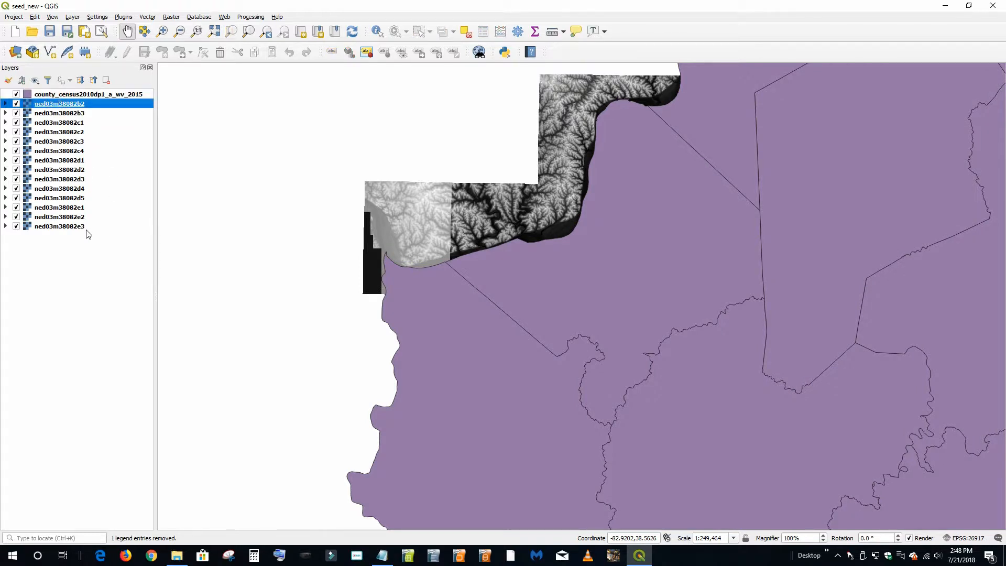
{"action": "left_click", "coordinate": [67, 227], "text": "shift"}
{"action": "right_click", "coordinate": [74, 160]}
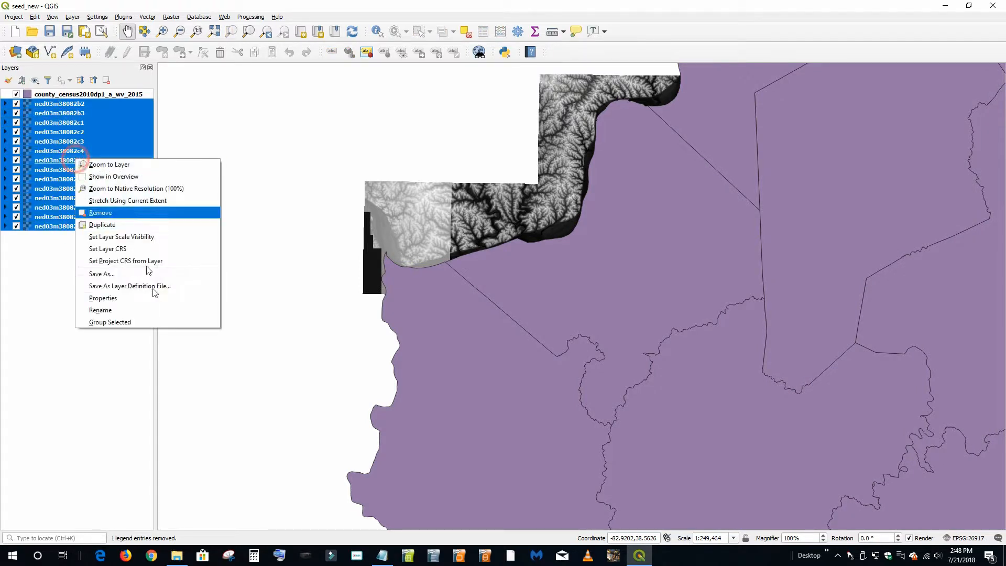
{"action": "left_click", "coordinate": [122, 323]}
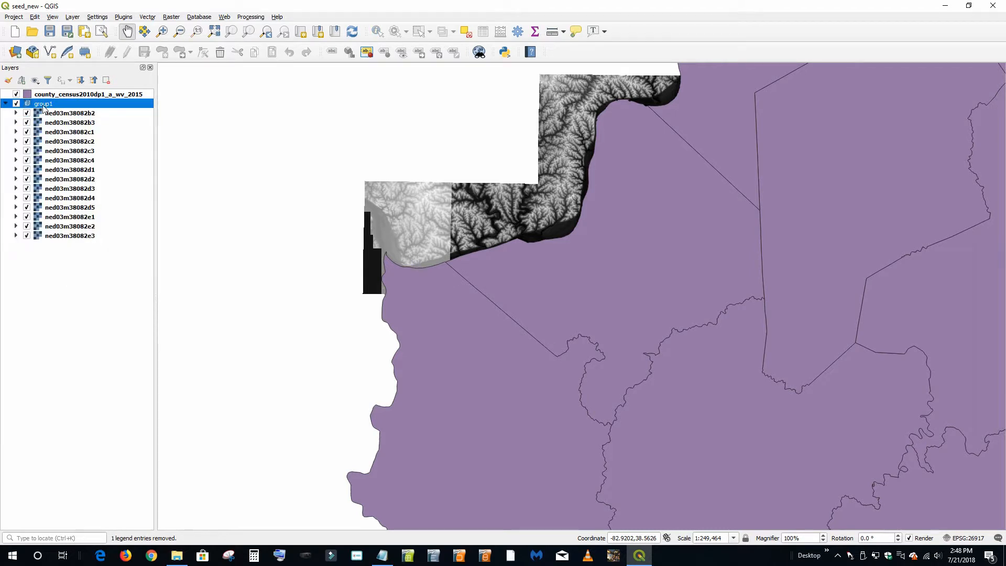
Hide and collapse the elevation group, and fit the map to the county census layer's extent.
{"action": "left_click", "coordinate": [15, 103]}
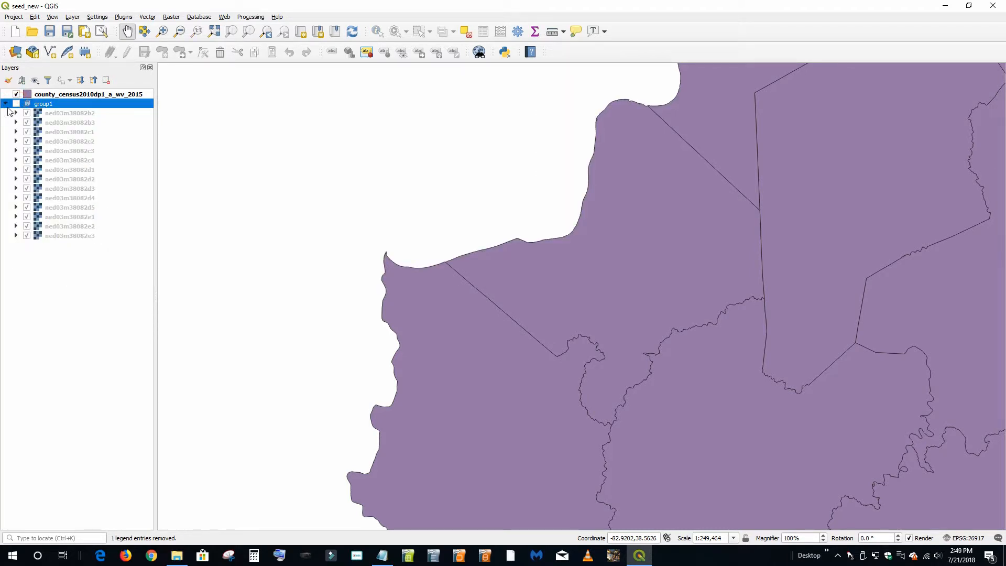
{"action": "left_click", "coordinate": [5, 104]}
{"action": "left_click", "coordinate": [49, 222]}
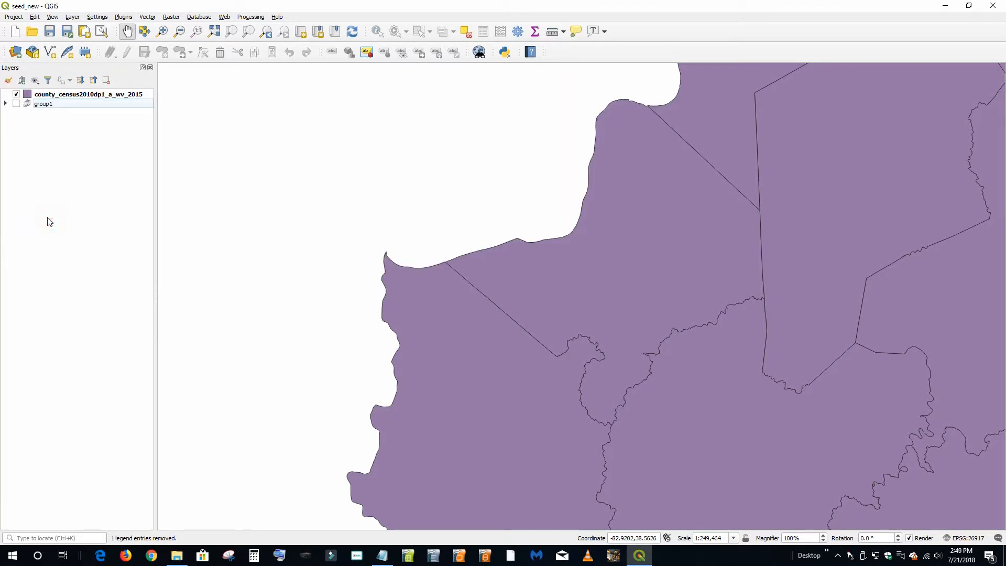
{"action": "right_click", "coordinate": [90, 99]}
{"action": "left_click", "coordinate": [107, 97]}
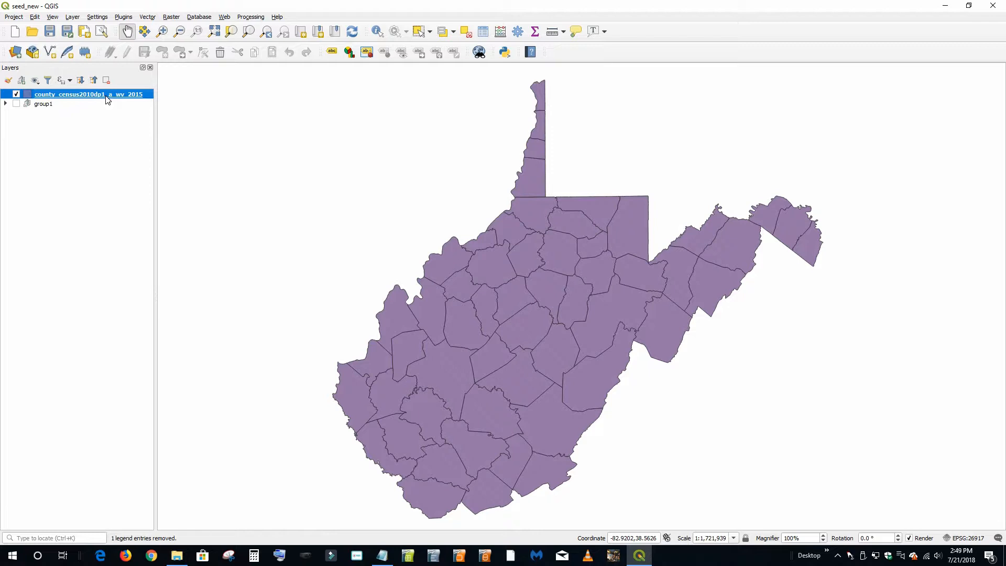
Set the project coordinate reference system to WGS 84 (EPSG:4326), filtering the list by "wgs".
{"action": "left_click", "coordinate": [969, 540]}
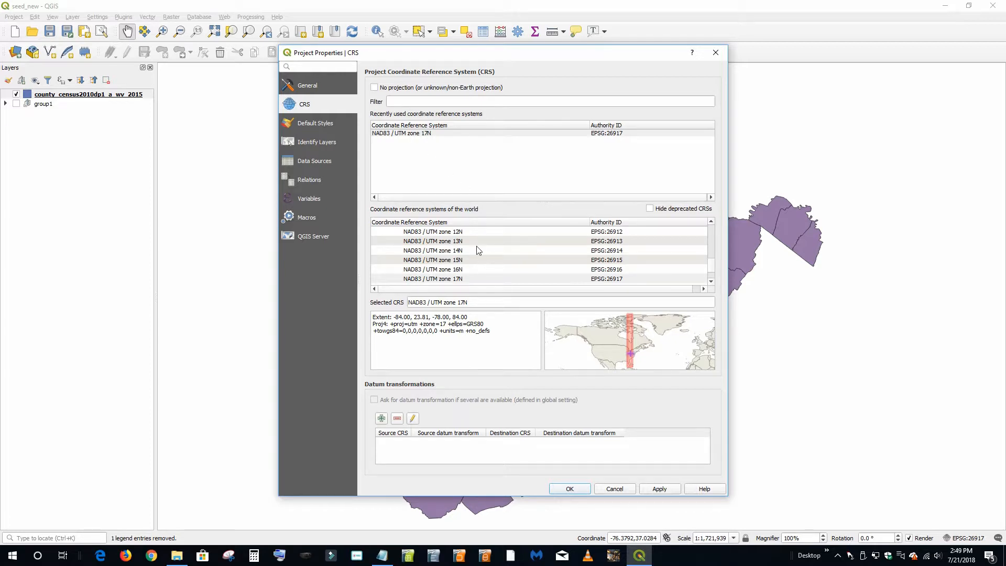
{"action": "left_click_drag", "start_coordinate": [708, 264], "coordinate": [715, 237]}
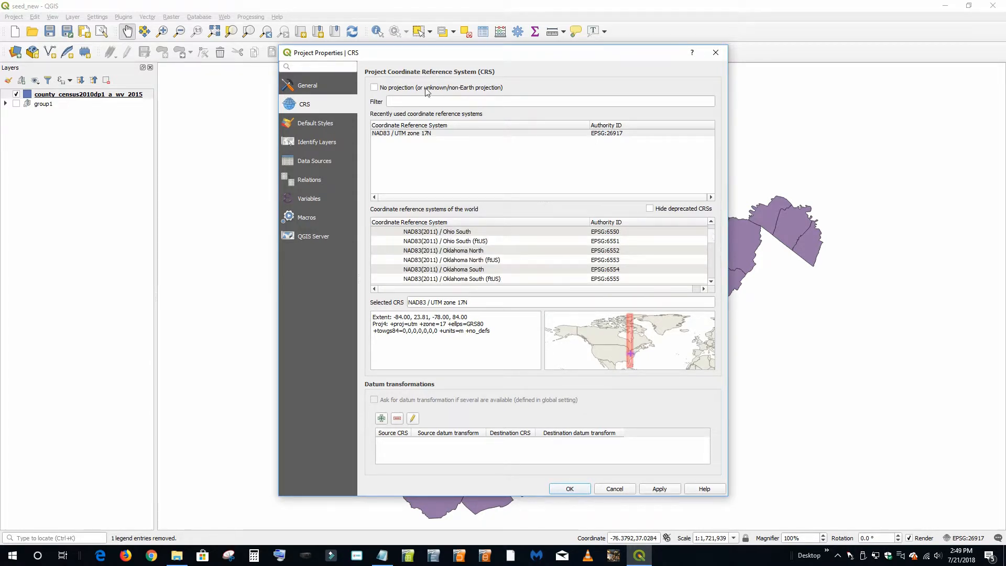
{"action": "left_click", "coordinate": [417, 101]}
{"action": "type", "text": "wgs"}
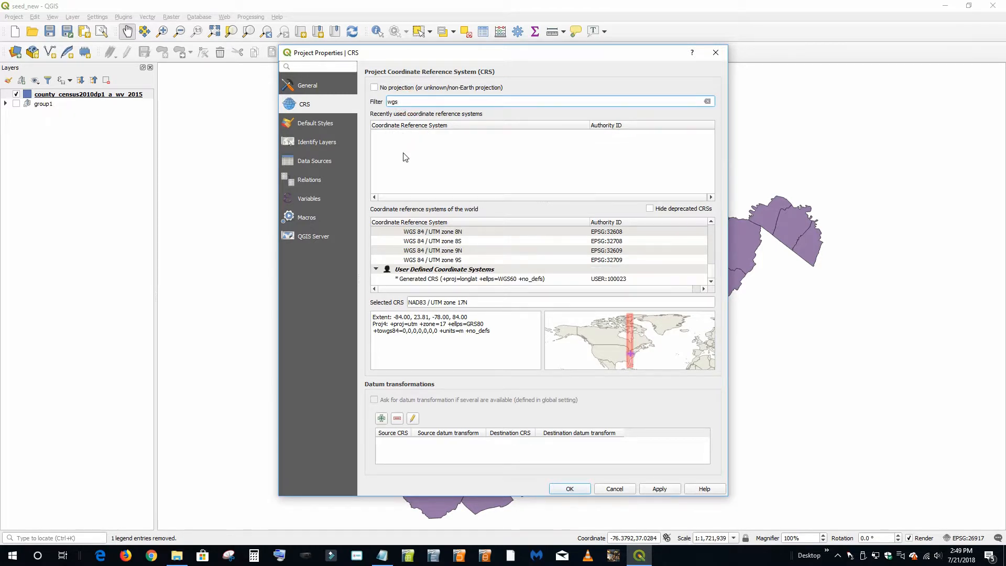
{"action": "left_click_drag", "start_coordinate": [713, 278], "coordinate": [712, 237]}
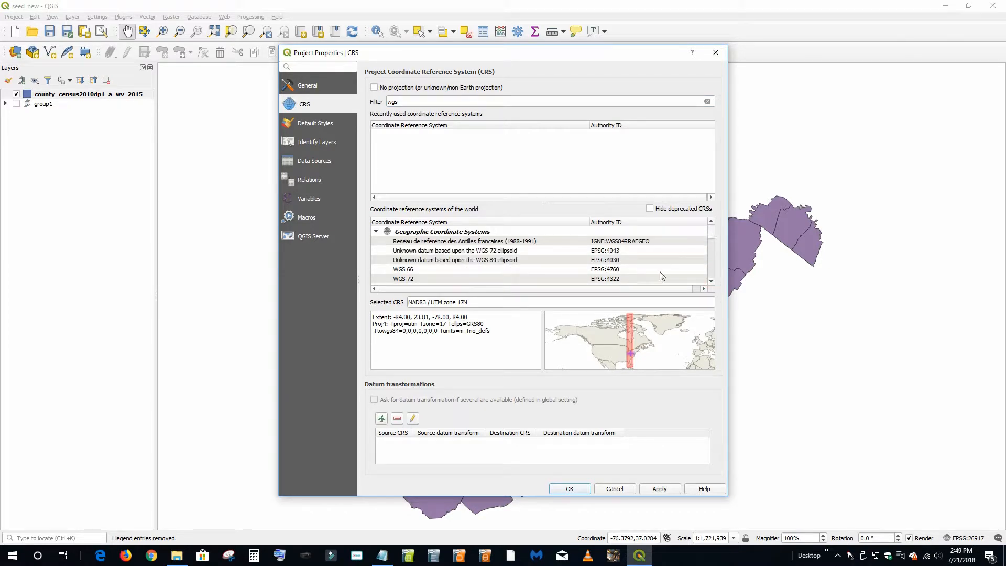
{"action": "left_click", "coordinate": [711, 281]}
{"action": "left_click", "coordinate": [711, 282]}
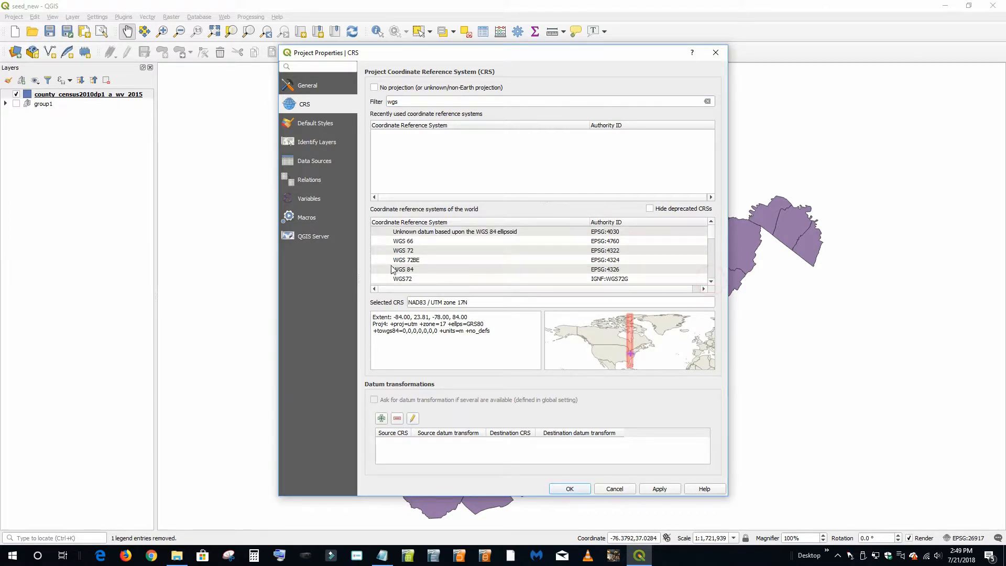
{"action": "left_click", "coordinate": [413, 269]}
{"action": "left_click", "coordinate": [656, 490]}
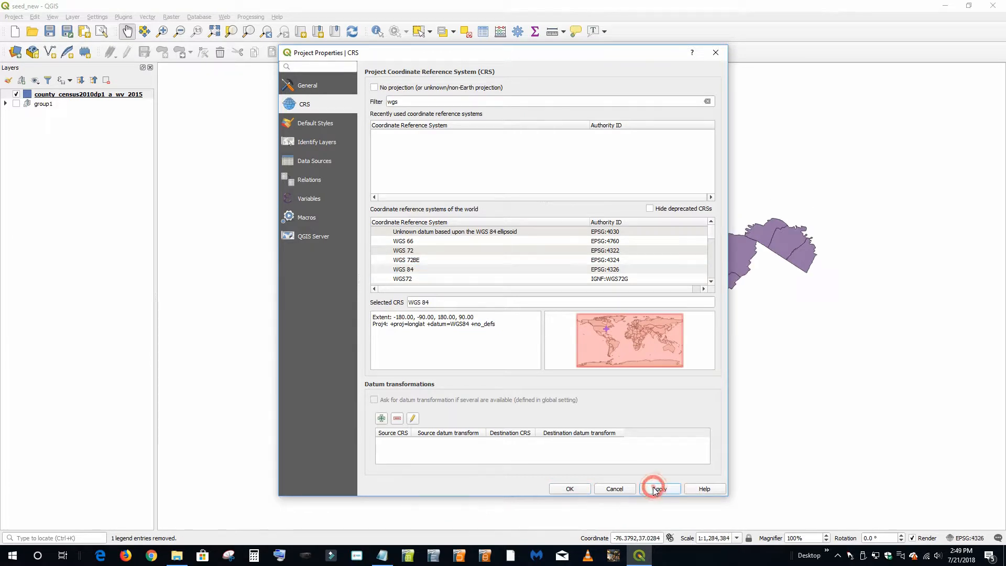
{"action": "left_click", "coordinate": [574, 489]}
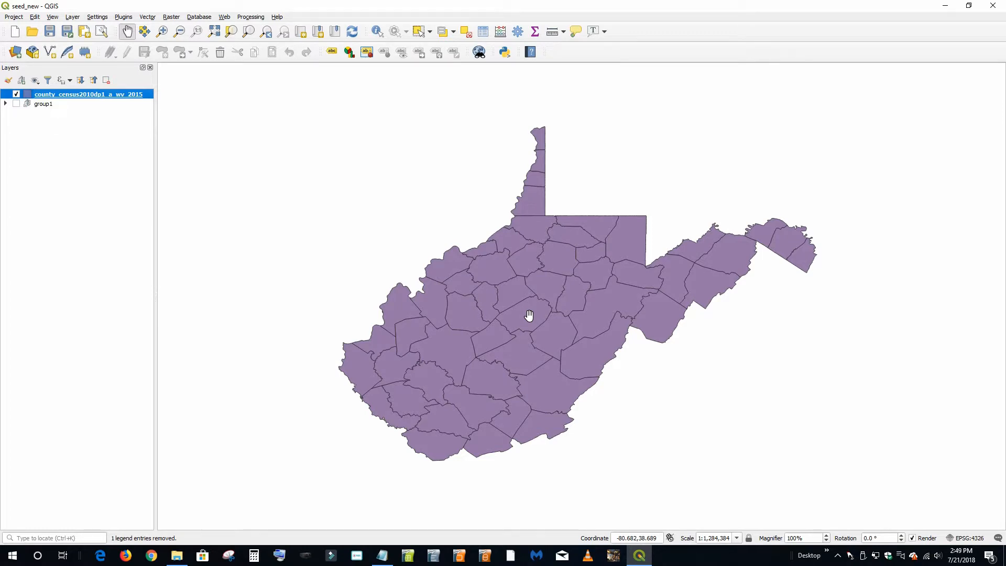
Set the project coordinate reference system back to NAD83 / UTM zone 17N (EPSG:26917) and zoom to the county census layer.
{"action": "left_click", "coordinate": [967, 538]}
{"action": "left_click_drag", "start_coordinate": [591, 58], "coordinate": [338, 75]}
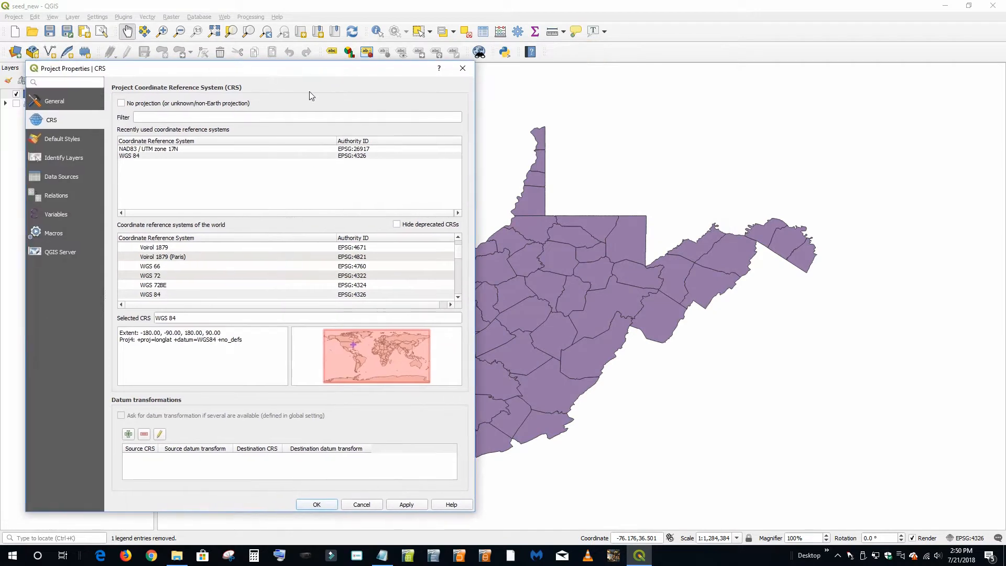
{"action": "left_click", "coordinate": [178, 150]}
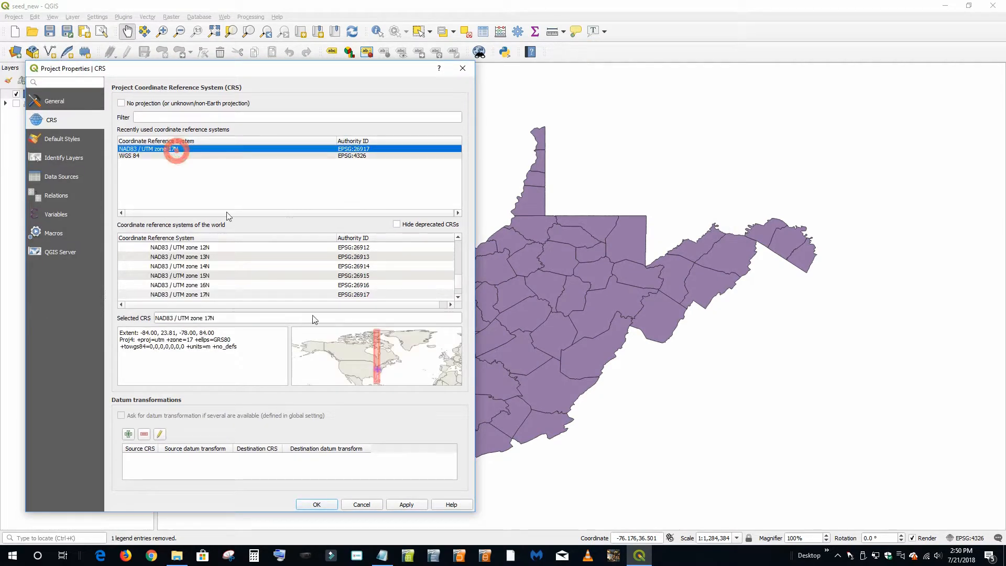
{"action": "left_click", "coordinate": [407, 505]}
{"action": "left_click", "coordinate": [317, 505]}
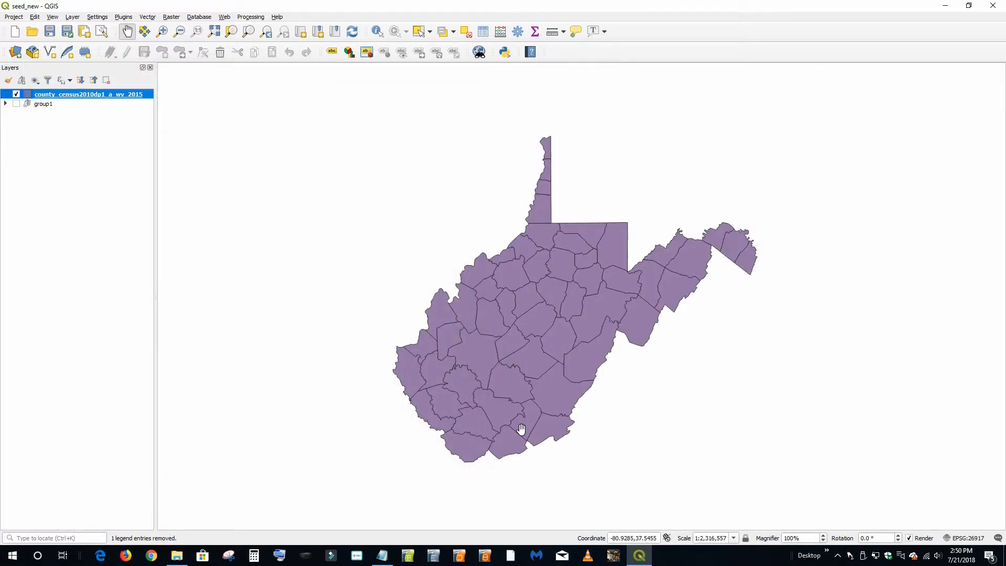
{"action": "right_click", "coordinate": [72, 101]}
{"action": "left_click", "coordinate": [89, 102]}
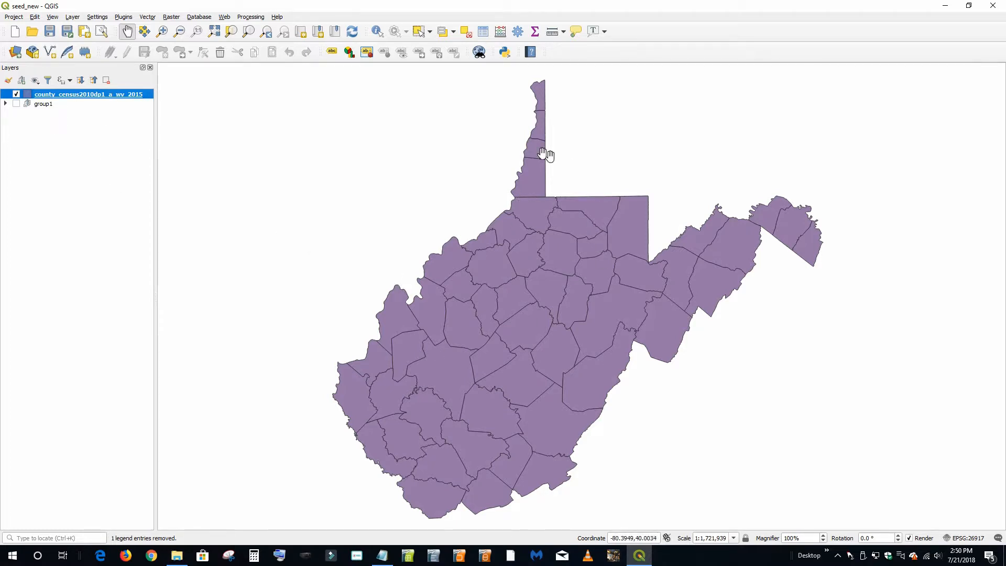
Filter the county census layer with the expression "NAME" = 'Cabell', picking the value from the full list of field values.
{"action": "right_click", "coordinate": [88, 99]}
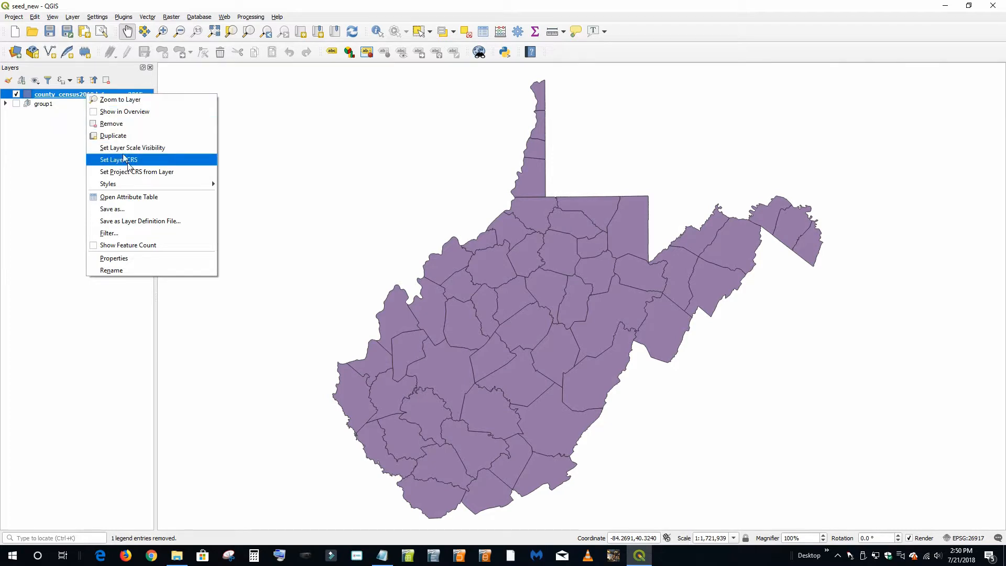
{"action": "left_click", "coordinate": [115, 234]}
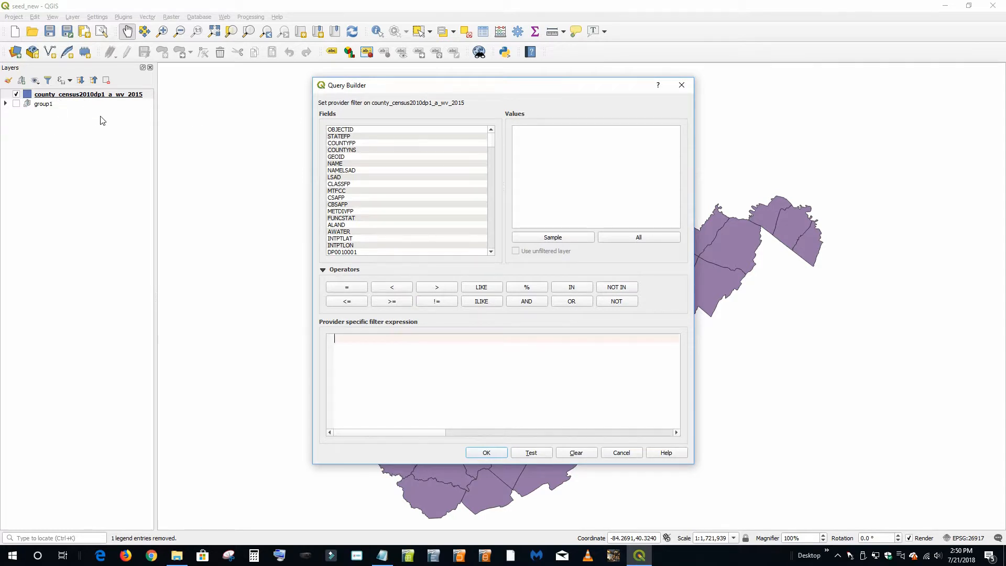
{"action": "left_click", "coordinate": [335, 165]}
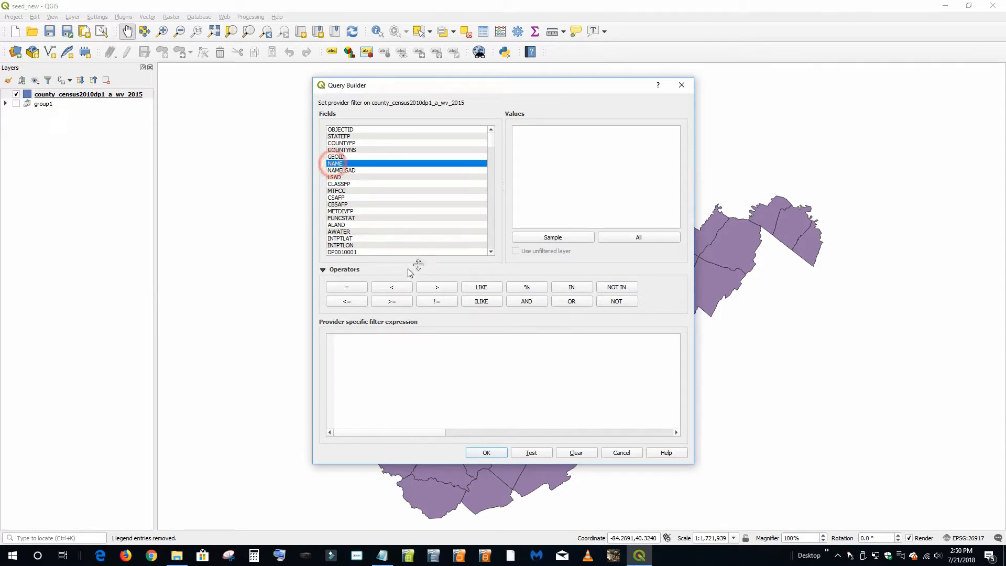
{"action": "double_click", "coordinate": [343, 164]}
{"action": "left_click", "coordinate": [347, 287]}
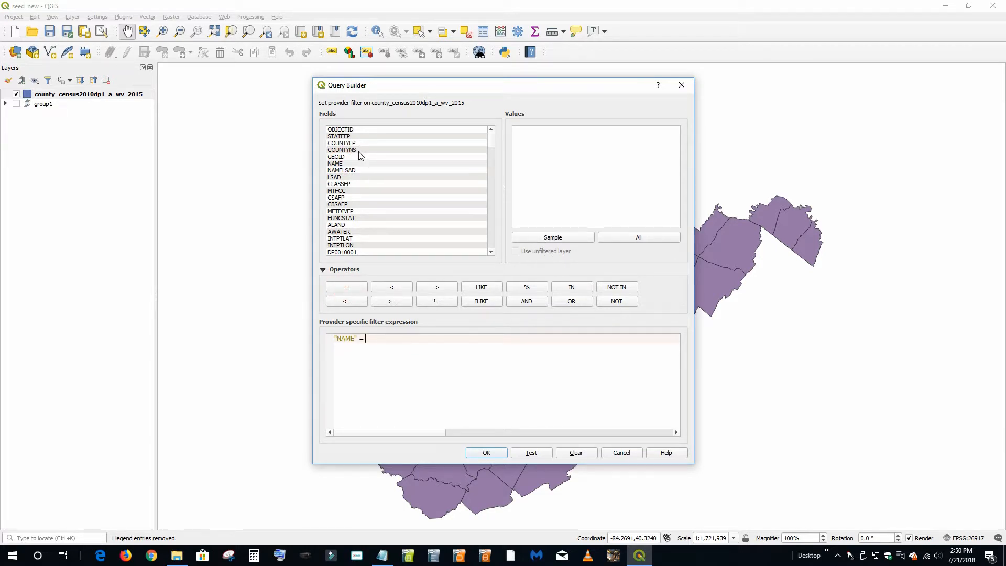
{"action": "left_click", "coordinate": [349, 164]}
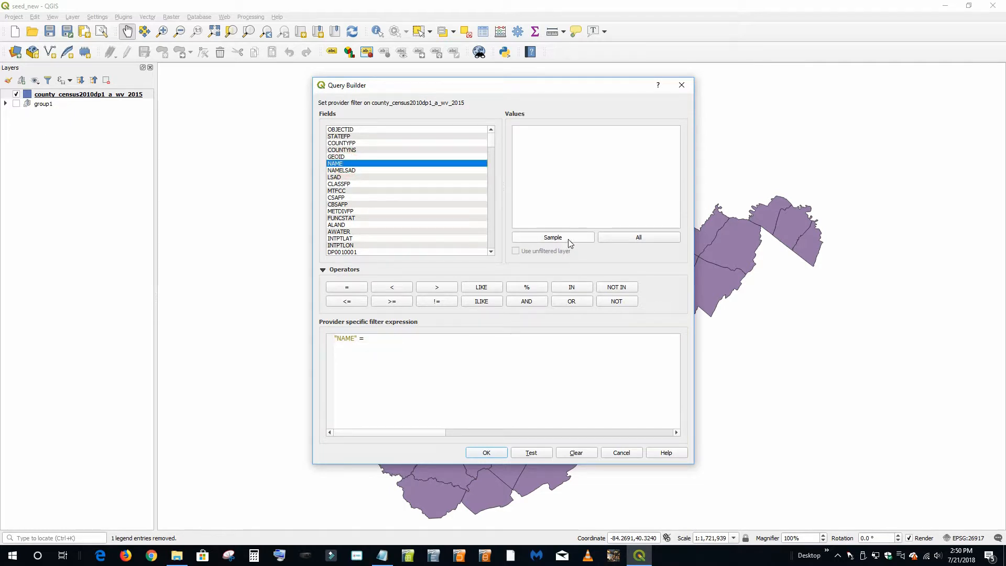
{"action": "left_click", "coordinate": [564, 237]}
{"action": "left_click", "coordinate": [640, 241]}
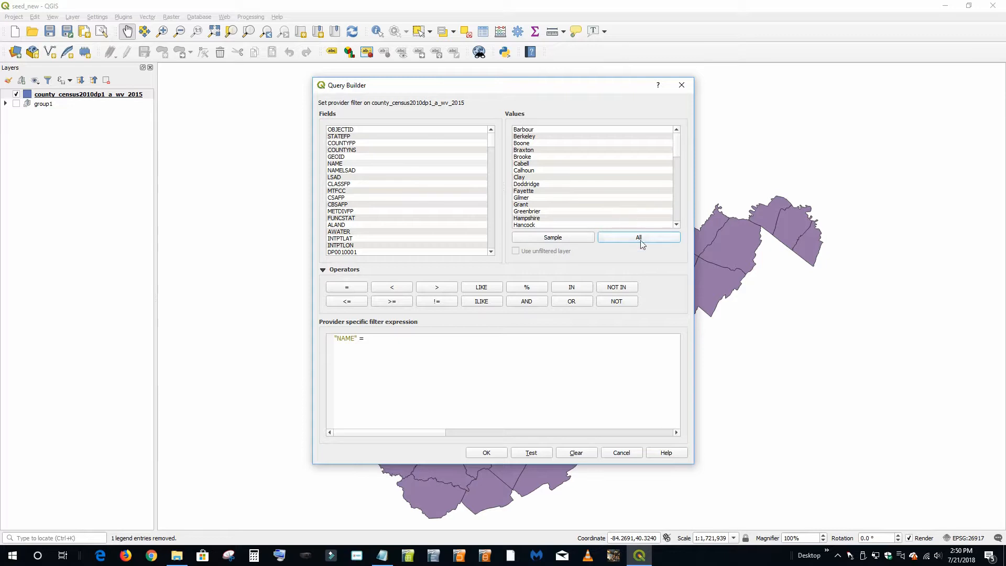
{"action": "double_click", "coordinate": [524, 165]}
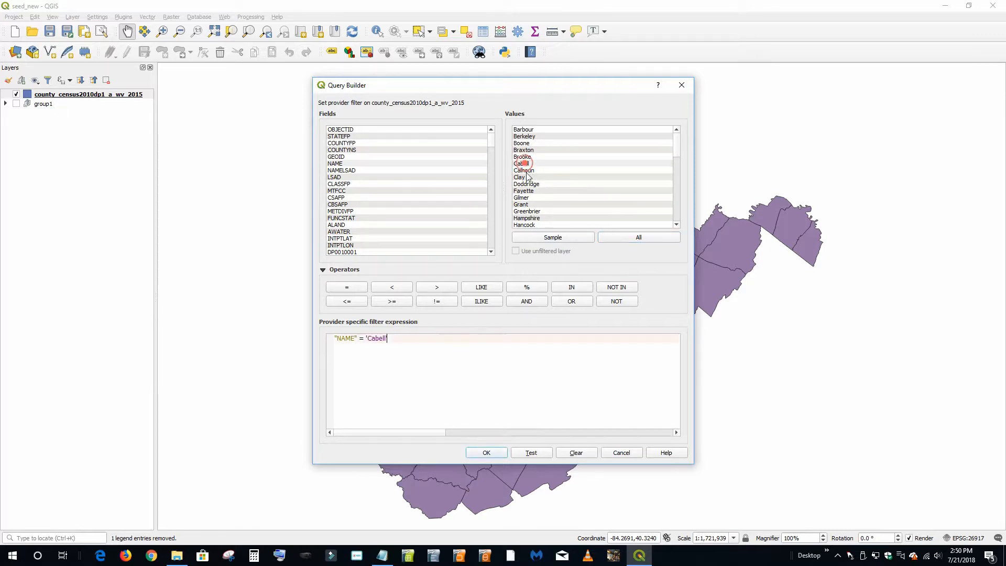
{"action": "left_click", "coordinate": [488, 453]}
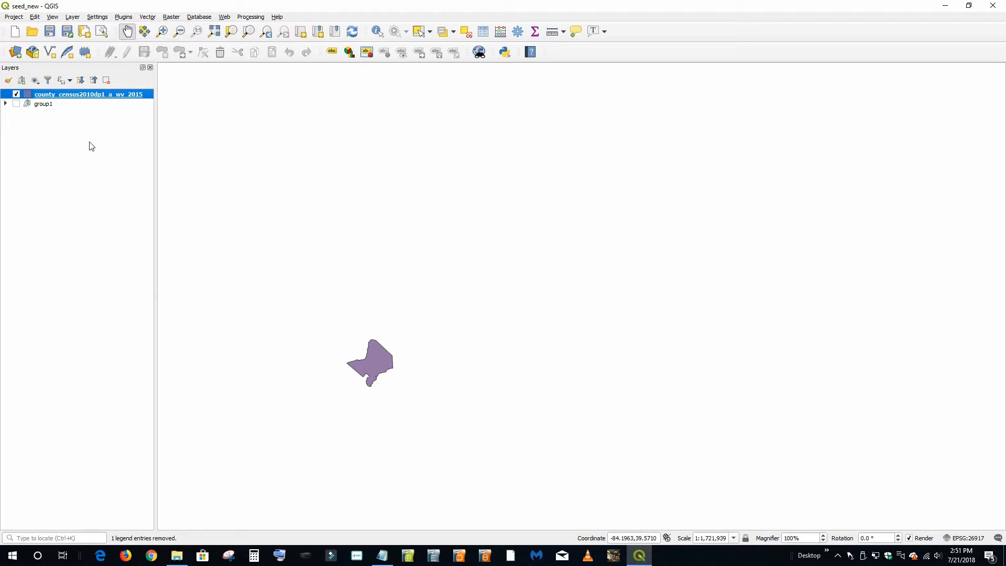
Duplicate the filtered county census layer and make the copy visible on the map.
{"action": "right_click", "coordinate": [83, 94]}
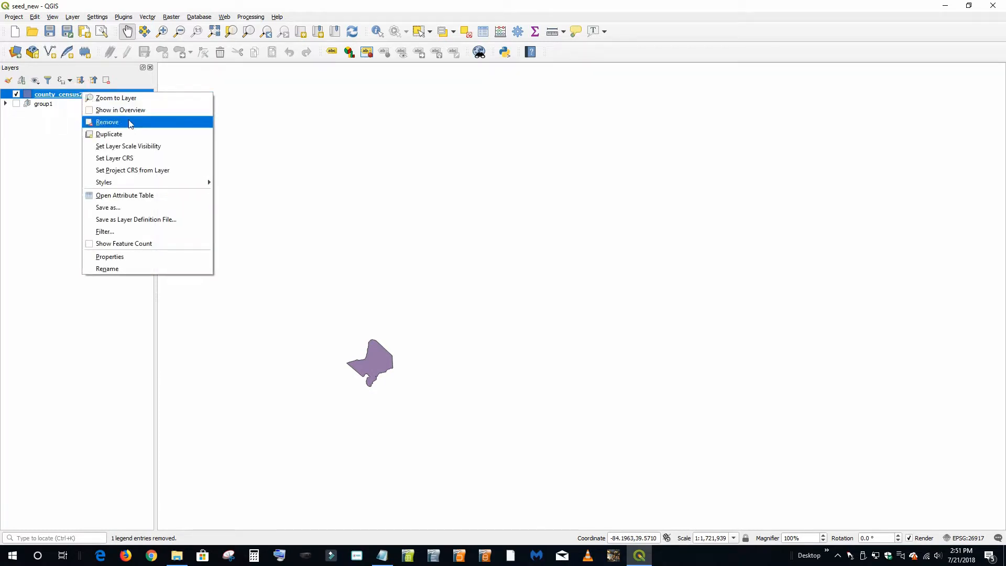
{"action": "left_click", "coordinate": [114, 137]}
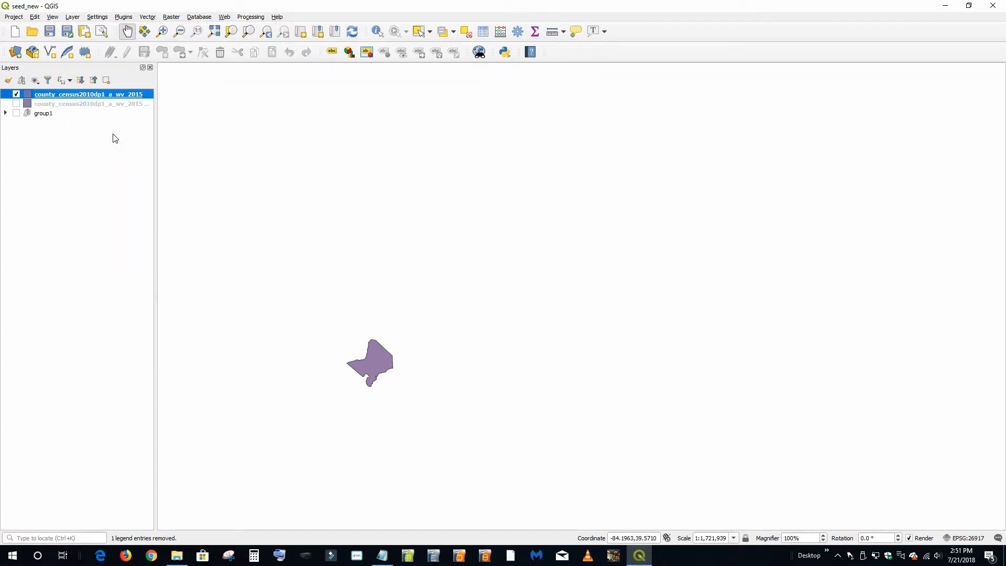
{"action": "left_click", "coordinate": [15, 104]}
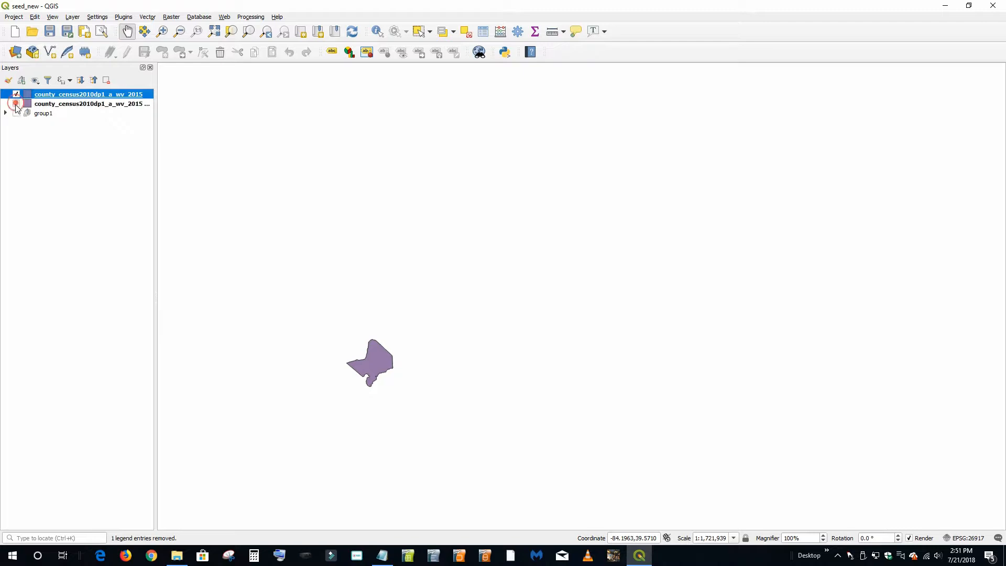
{"action": "left_click", "coordinate": [52, 105]}
{"action": "double_click", "coordinate": [52, 105]}
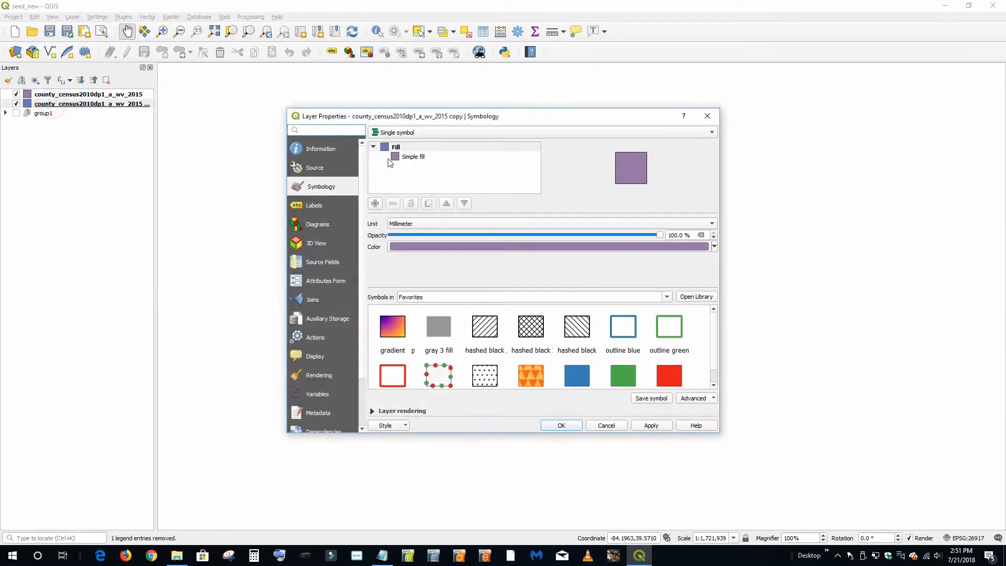
{"action": "left_click", "coordinate": [703, 116]}
Clear the provider filter expression from the duplicated county census layer.
{"action": "right_click", "coordinate": [93, 106]}
{"action": "left_click", "coordinate": [133, 237]}
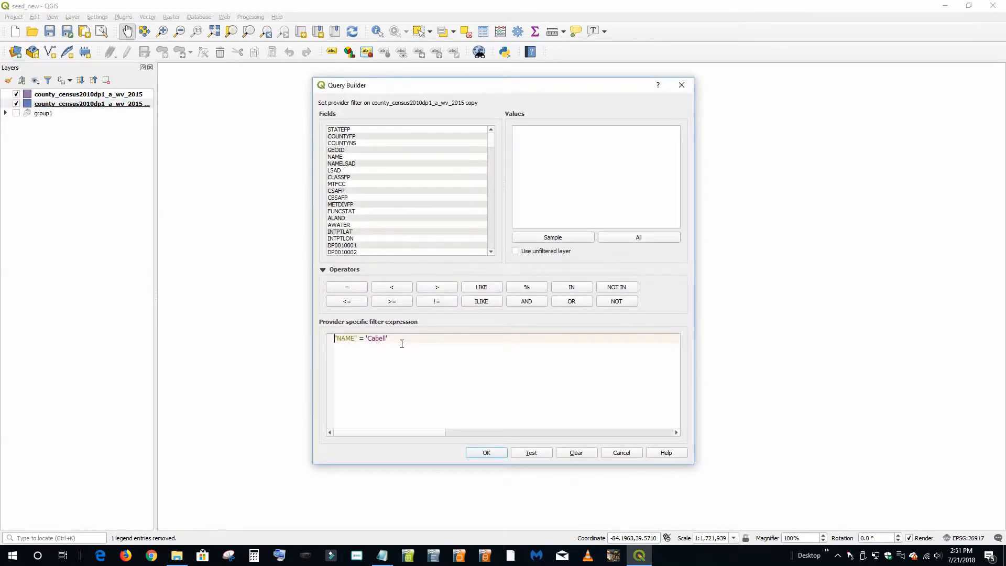
{"action": "key", "text": "ctrl+a"}
{"action": "key", "text": "Delete"}
{"action": "left_click", "coordinate": [486, 454]}
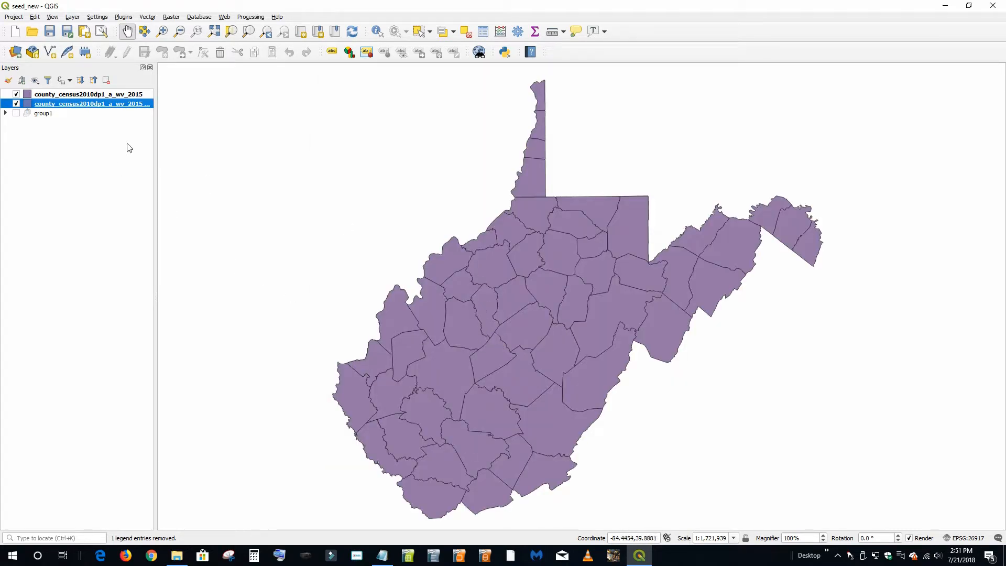
Compare the filtered and unfiltered county layers by toggling their visibility, and remove the duplicated layer from the project.
{"action": "left_click", "coordinate": [16, 95]}
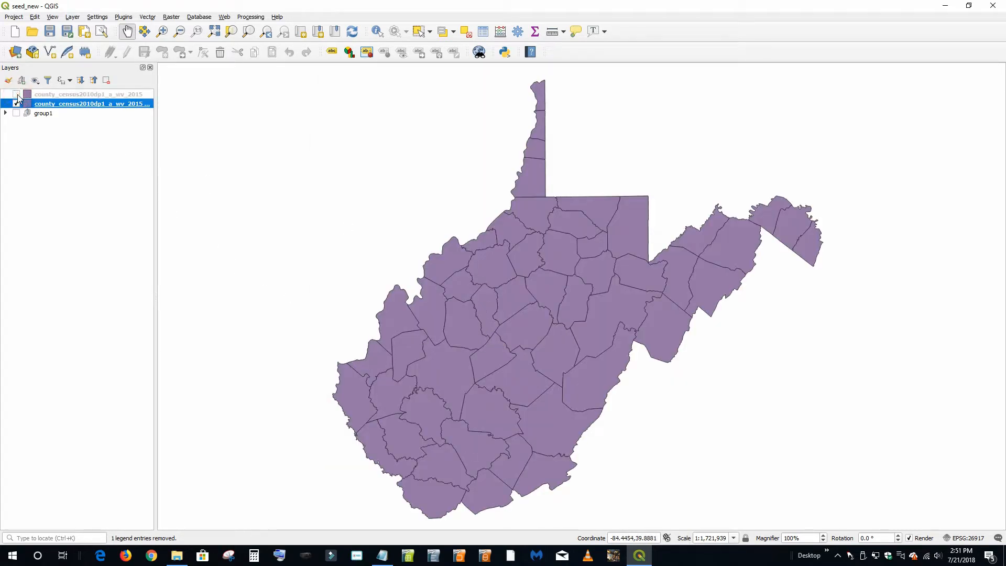
{"action": "left_click", "coordinate": [16, 105]}
{"action": "left_click", "coordinate": [15, 95]}
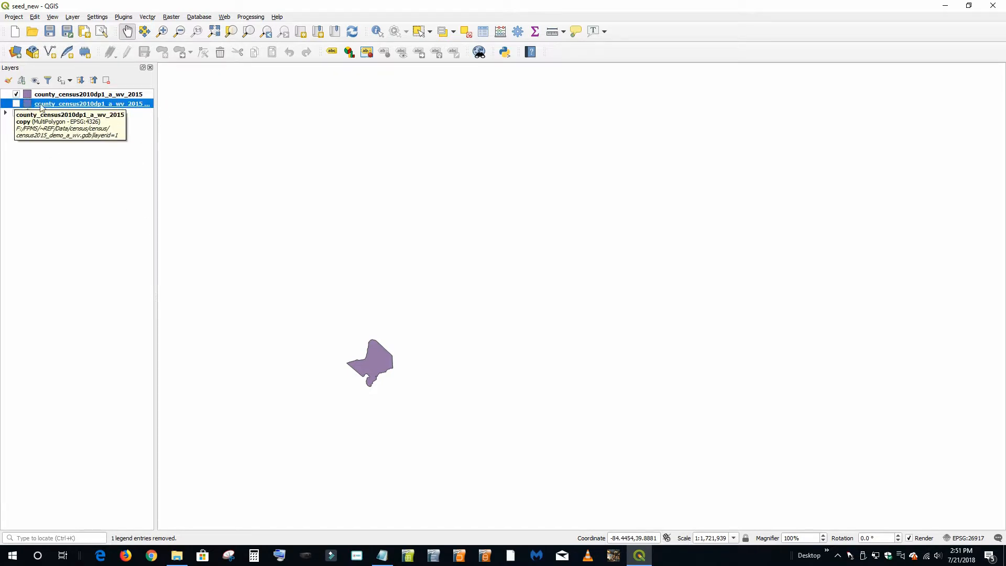
{"action": "right_click", "coordinate": [64, 103]}
{"action": "left_click", "coordinate": [97, 133]}
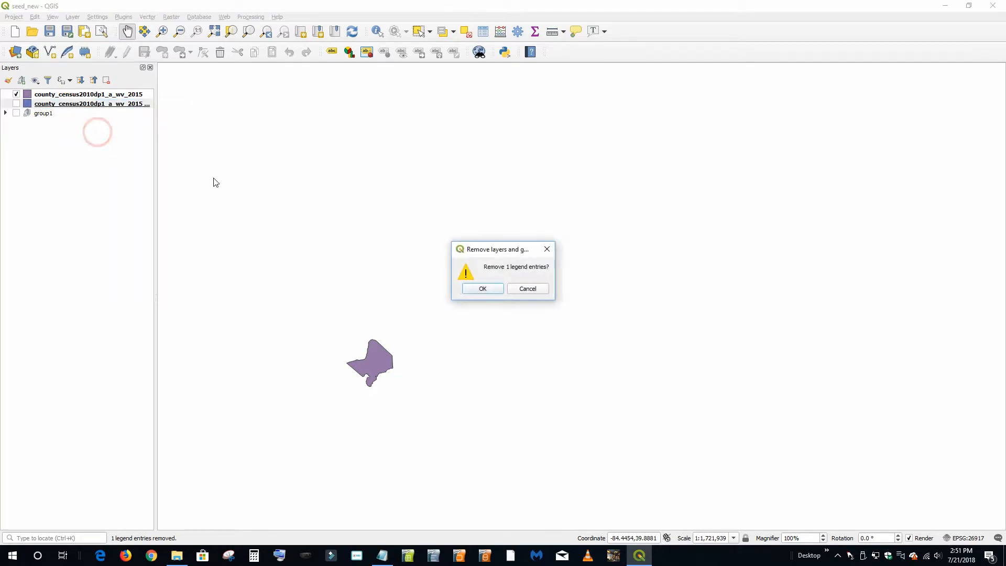
{"action": "left_click", "coordinate": [484, 286]}
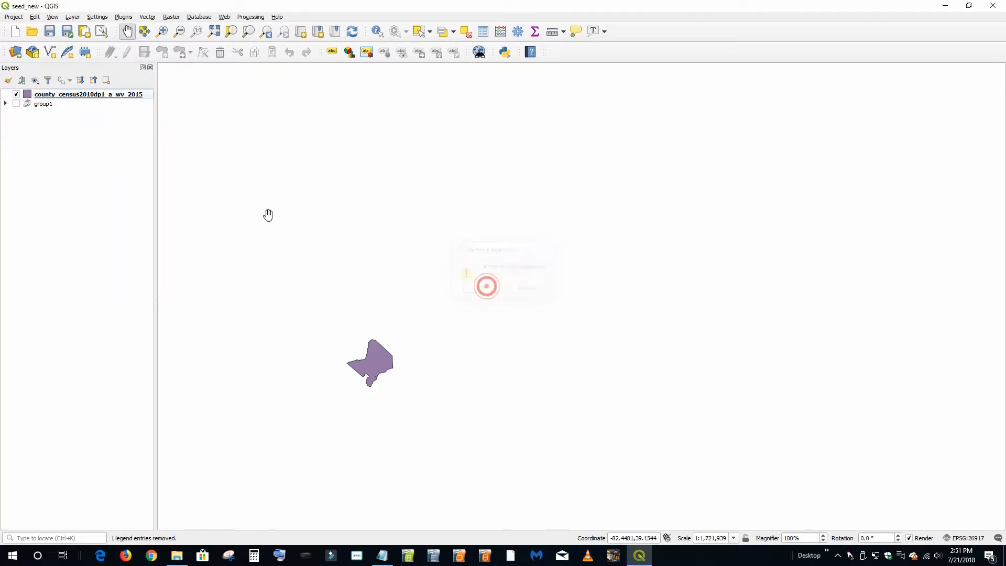
Open the save settings for exporting the filtered county census layer to a new vector file.
{"action": "right_click", "coordinate": [51, 95]}
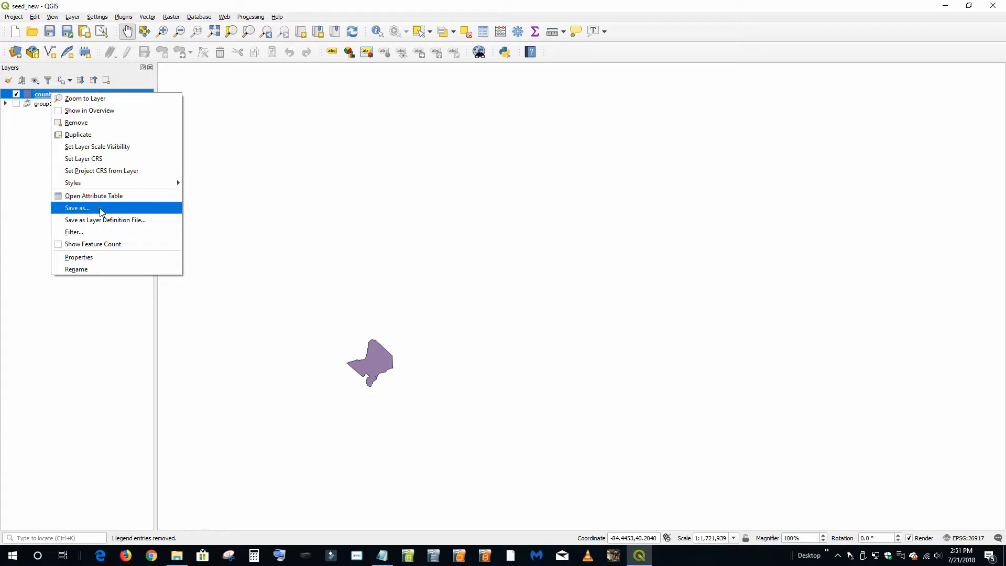
{"action": "left_click", "coordinate": [102, 211]}
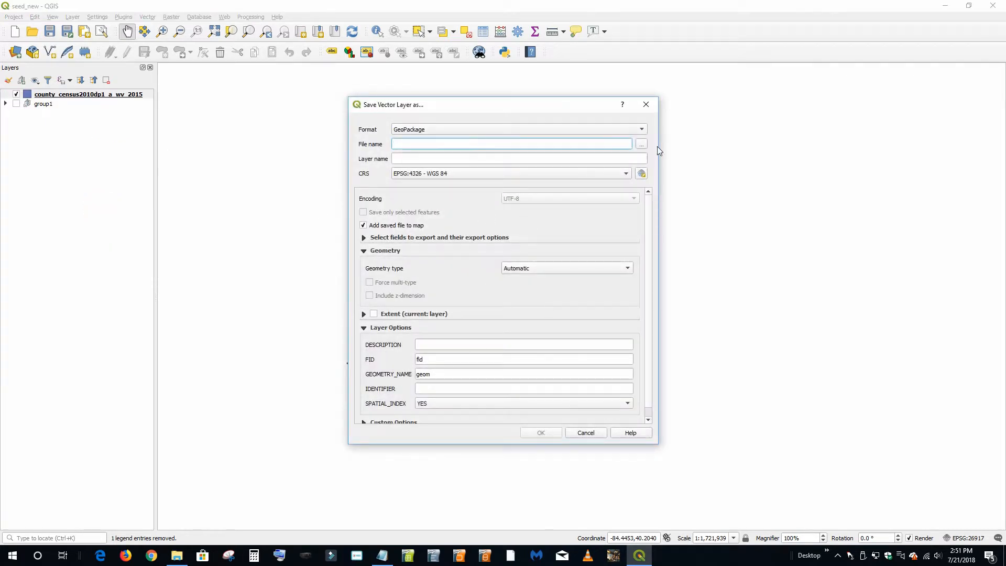
{"action": "left_click", "coordinate": [642, 130]}
{"action": "left_click", "coordinate": [688, 128]}
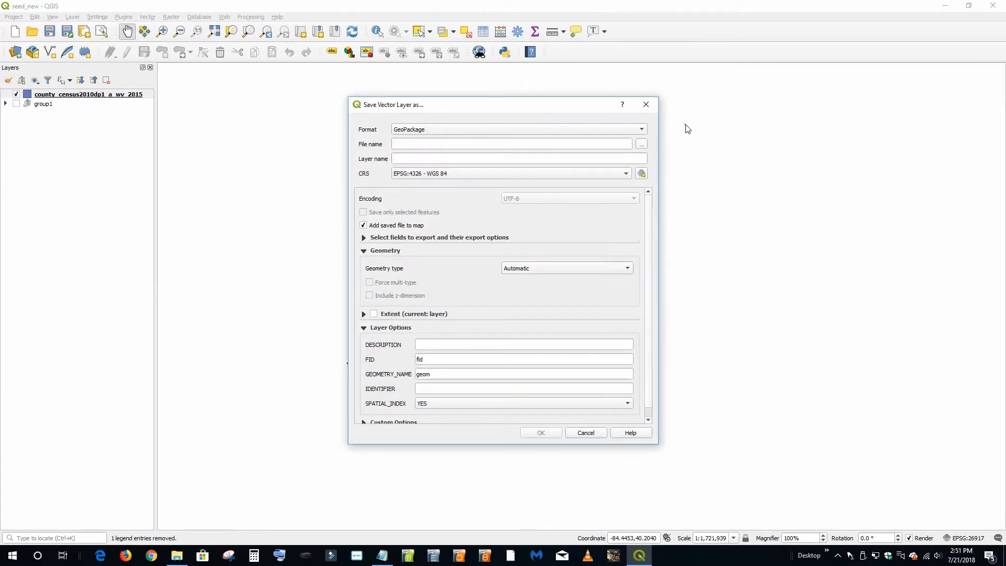
{"action": "left_click", "coordinate": [642, 143]}
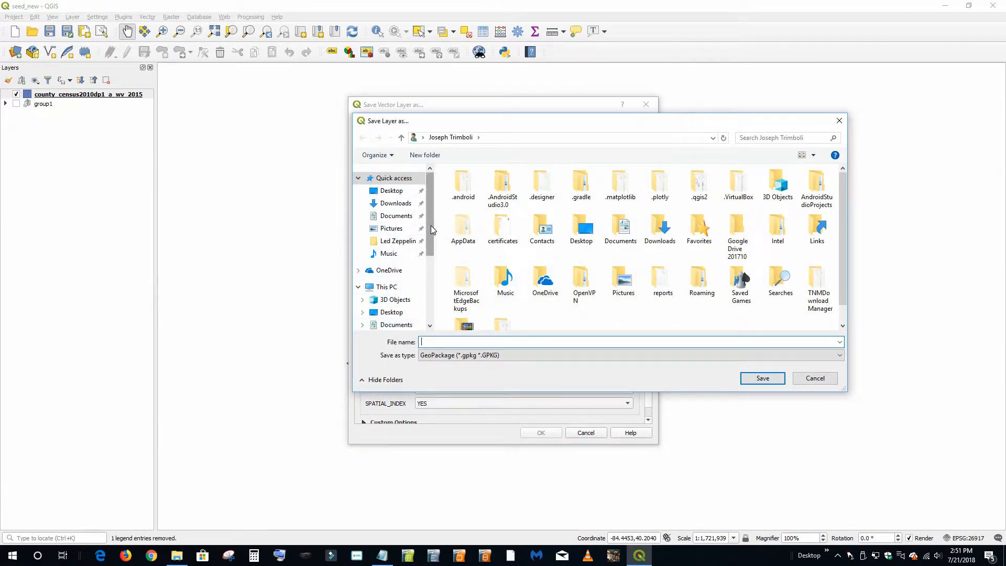
{"action": "scroll", "coordinate": [433, 229], "scroll_direction": "down", "scroll_amount": 4}
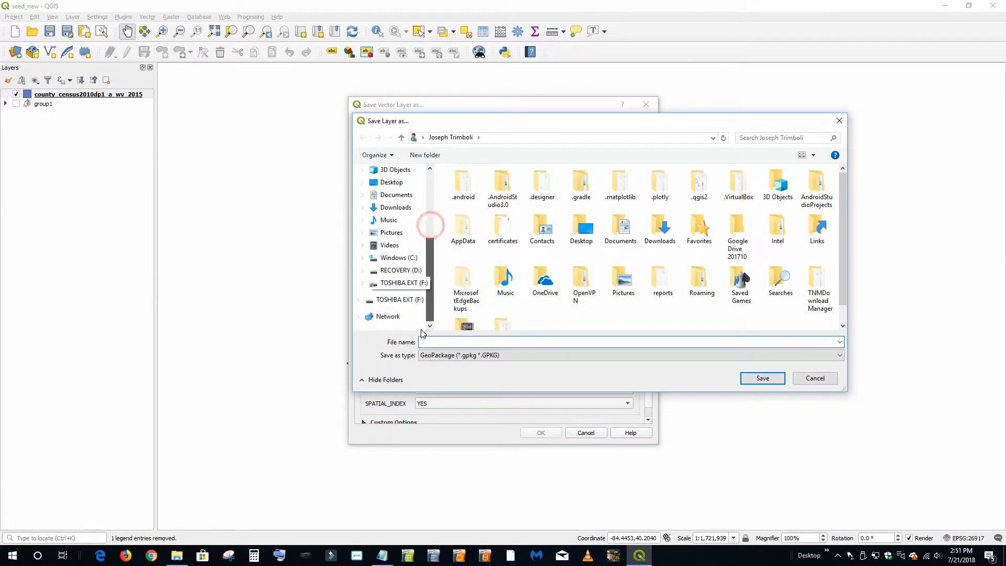
{"action": "left_click", "coordinate": [398, 284]}
{"action": "double_click", "coordinate": [464, 185]}
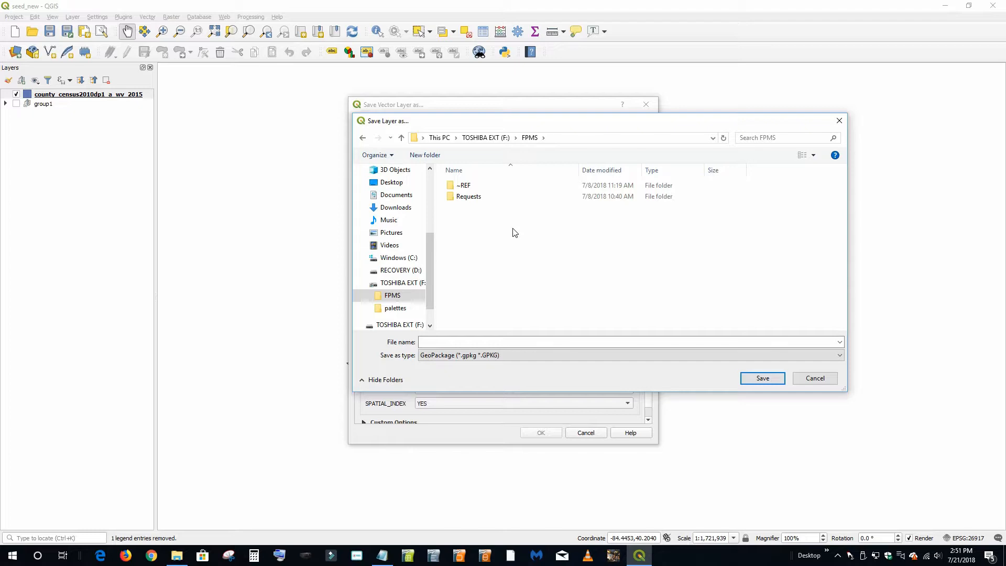
{"action": "double_click", "coordinate": [467, 185]}
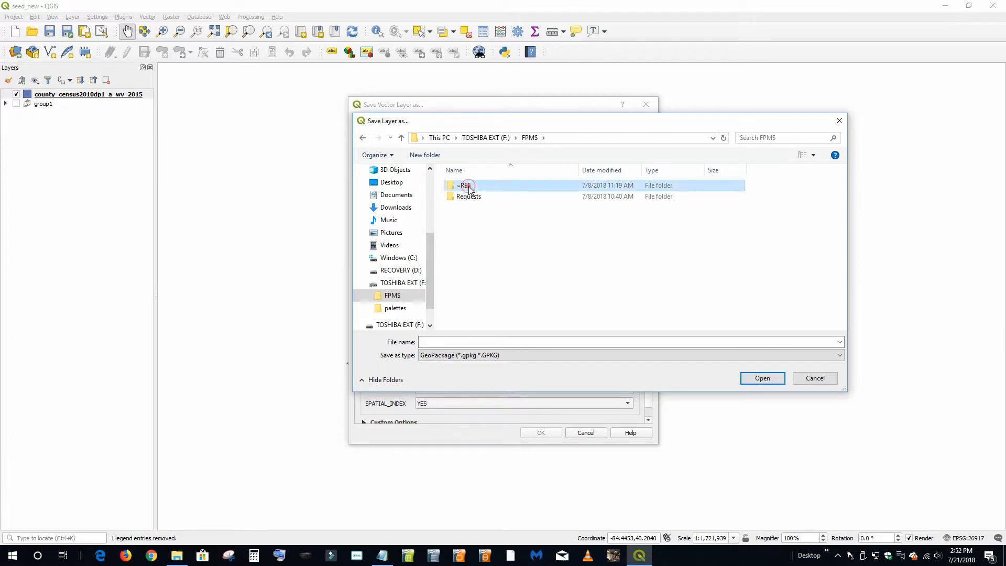
{"action": "double_click", "coordinate": [472, 185]}
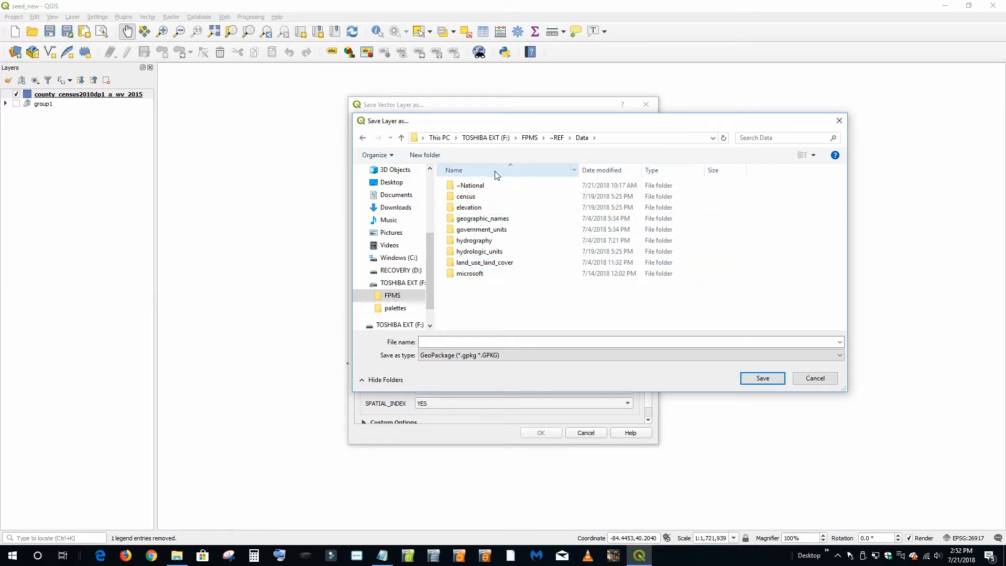
{"action": "double_click", "coordinate": [466, 196]}
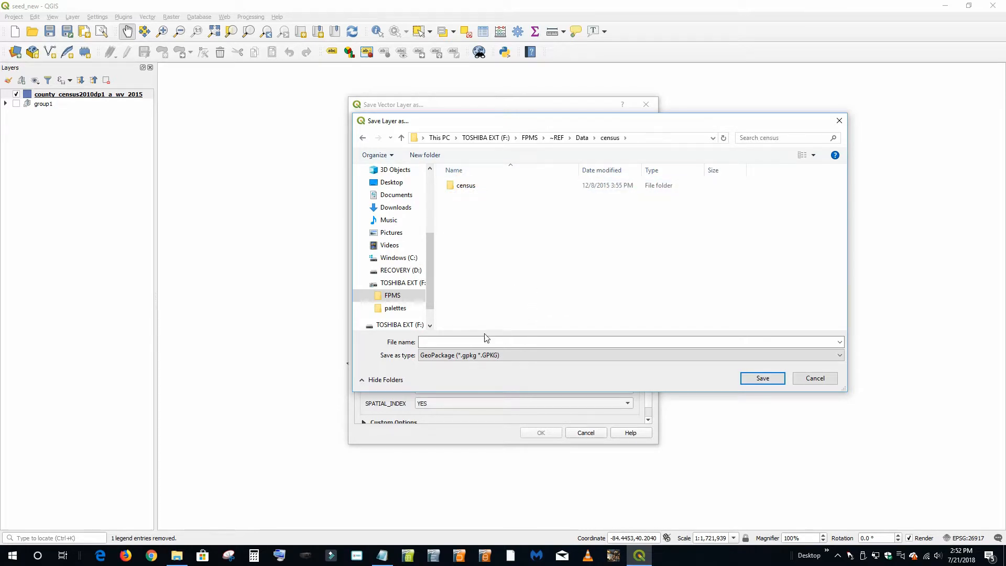
{"action": "left_click", "coordinate": [499, 356]}
{"action": "left_click", "coordinate": [483, 355]}
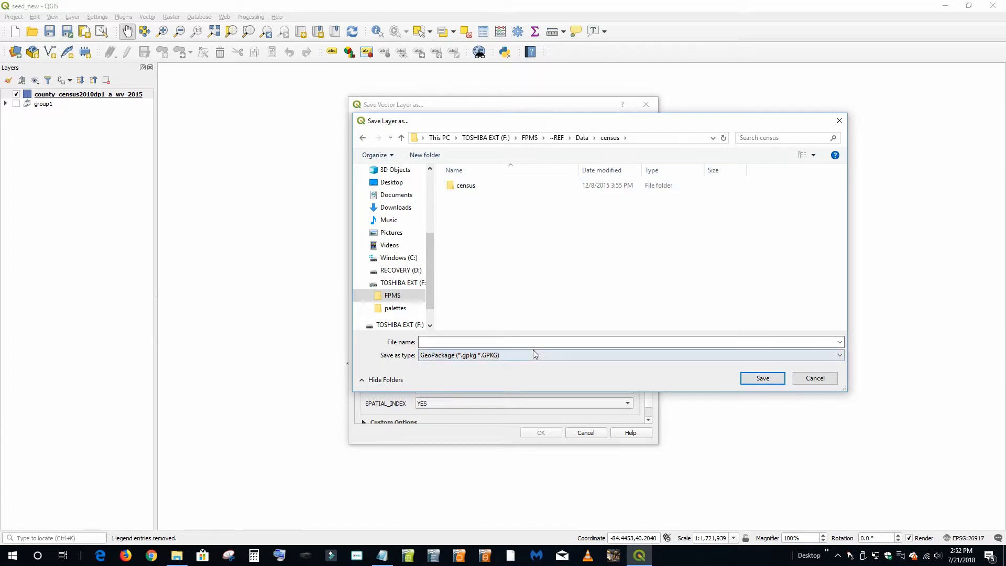
{"action": "left_click", "coordinate": [464, 355]}
{"action": "left_click", "coordinate": [812, 376]}
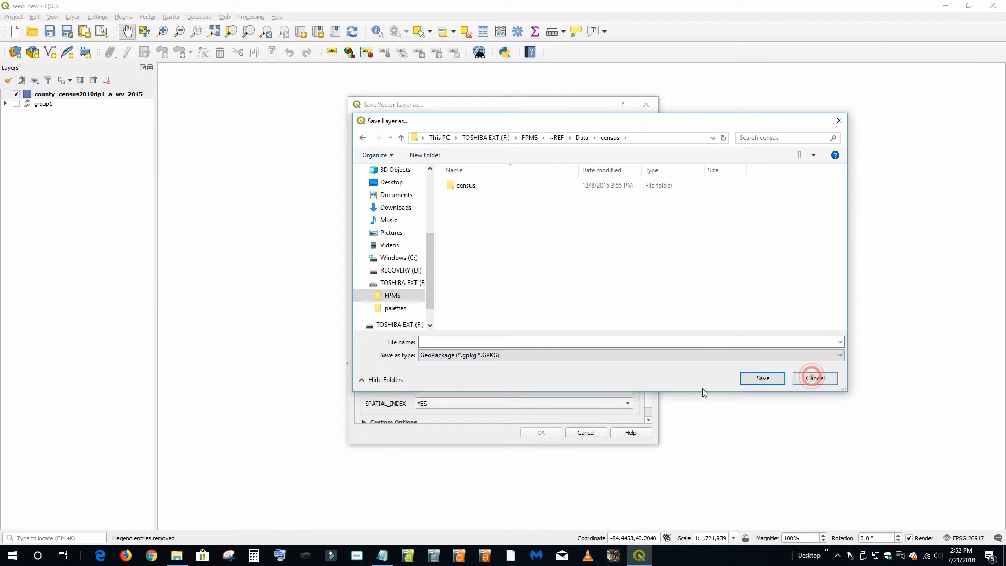
{"action": "left_click", "coordinate": [831, 377]}
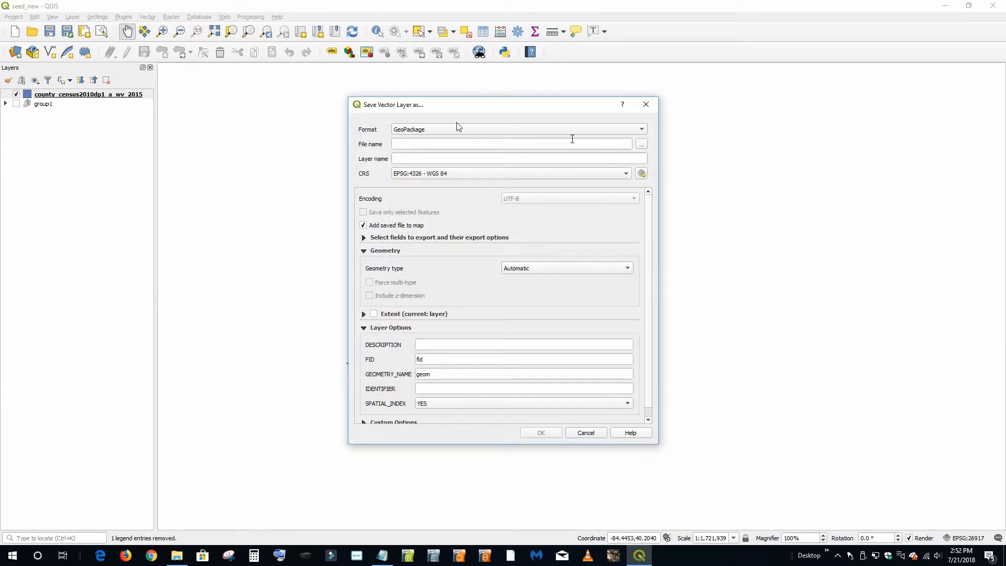
Choose ESRI Shapefile as the export format and browse to the F:\FPMS\~REF\Data\census folder for the output file.
{"action": "left_click", "coordinate": [641, 129]}
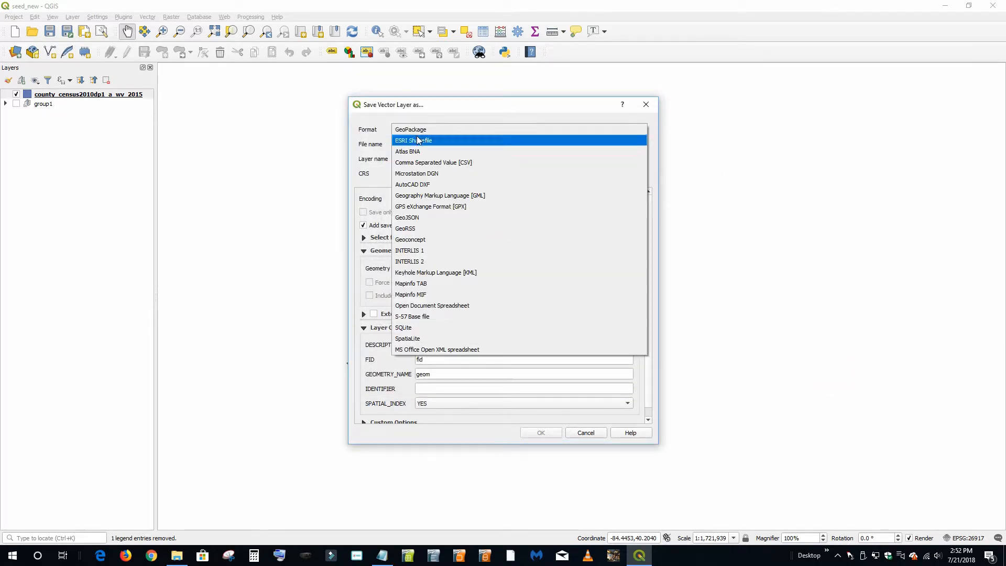
{"action": "left_click", "coordinate": [418, 140]}
{"action": "left_click", "coordinate": [643, 144]}
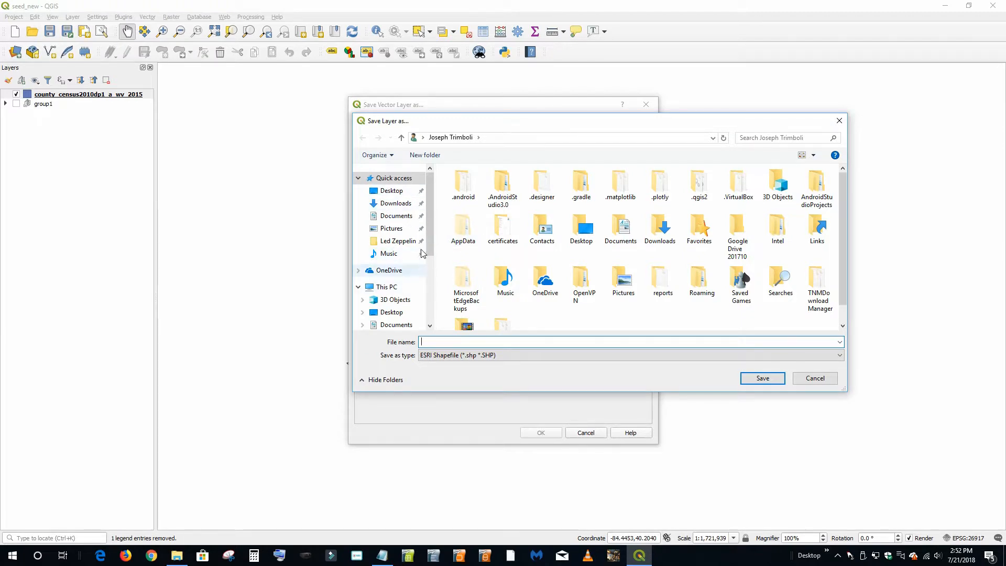
{"action": "scroll", "coordinate": [426, 231], "scroll_direction": "down", "scroll_amount": 4}
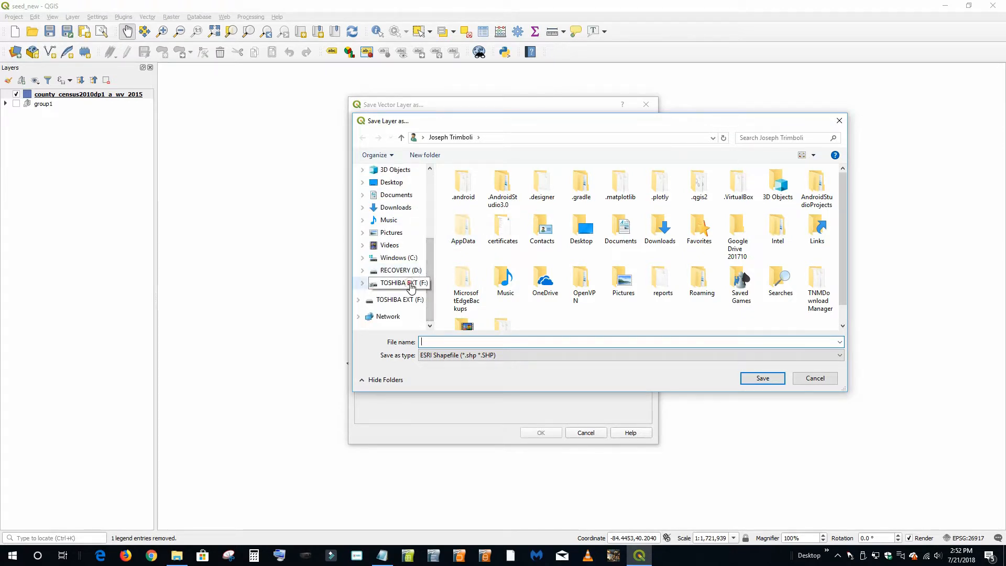
{"action": "left_click", "coordinate": [403, 283]}
{"action": "double_click", "coordinate": [463, 185]}
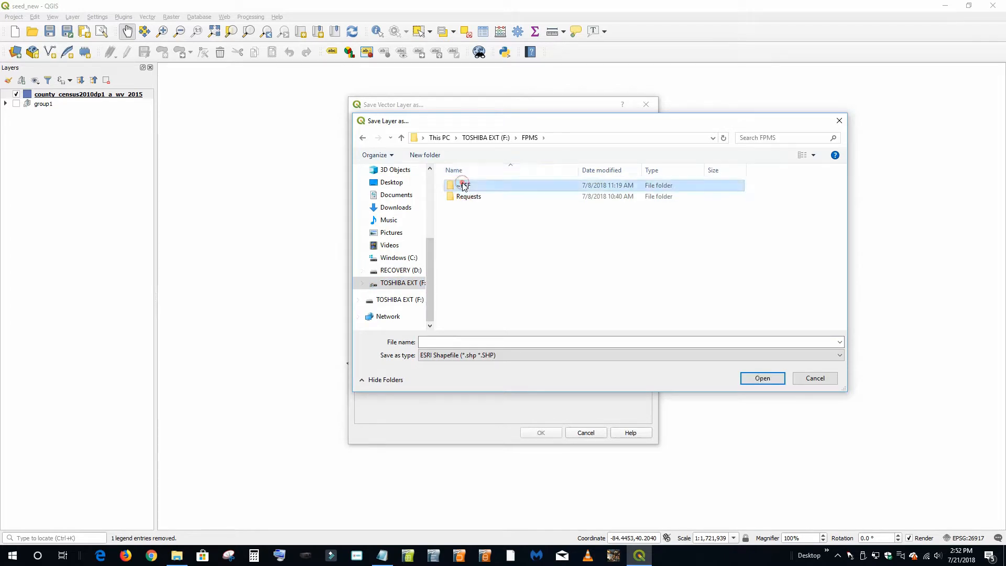
{"action": "double_click", "coordinate": [465, 186]}
{"action": "double_click", "coordinate": [465, 186]}
{"action": "double_click", "coordinate": [466, 196]}
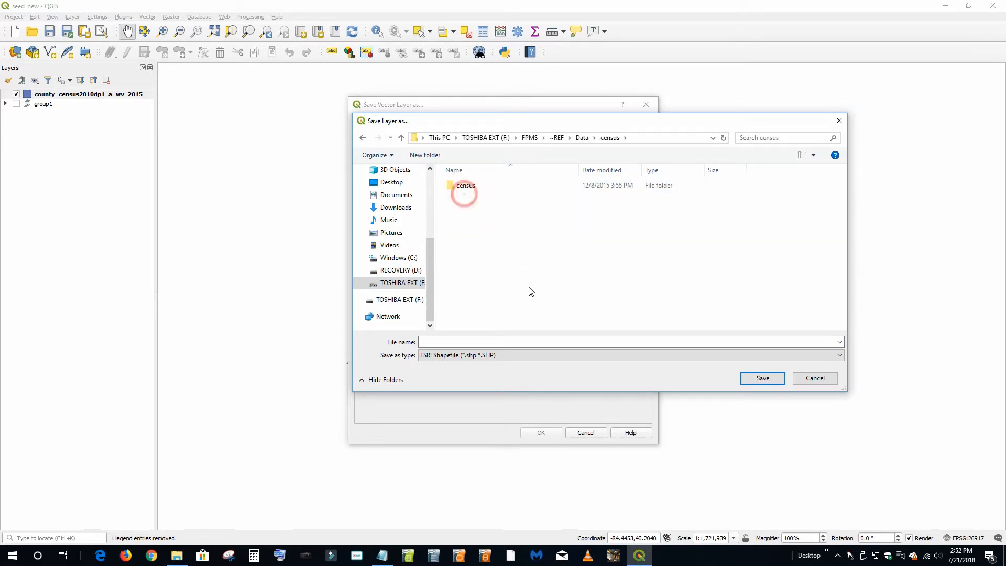
Name the output shapefile County_Cabell, export the layer with CRS EPSG:4326 - WGS 84, and dismiss the completion notice.
{"action": "left_click", "coordinate": [426, 342]}
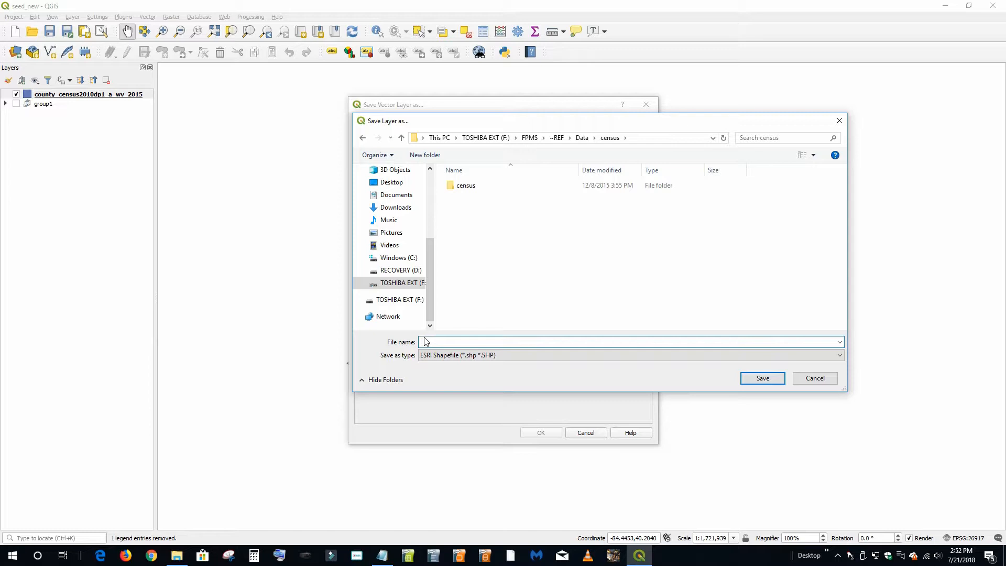
{"action": "type", "text": "County_Cabell"}
{"action": "left_click", "coordinate": [766, 378]}
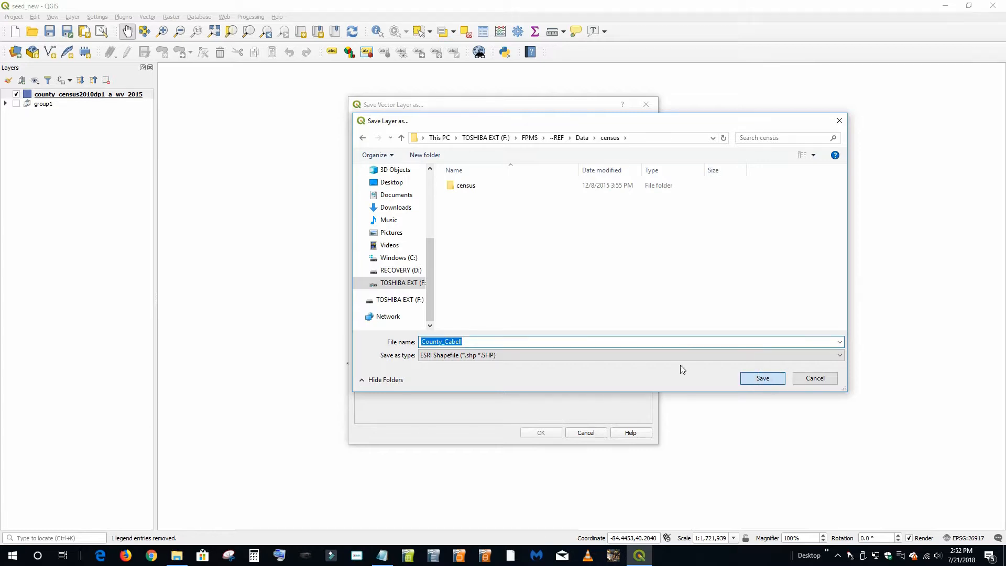
{"action": "left_click", "coordinate": [767, 382]}
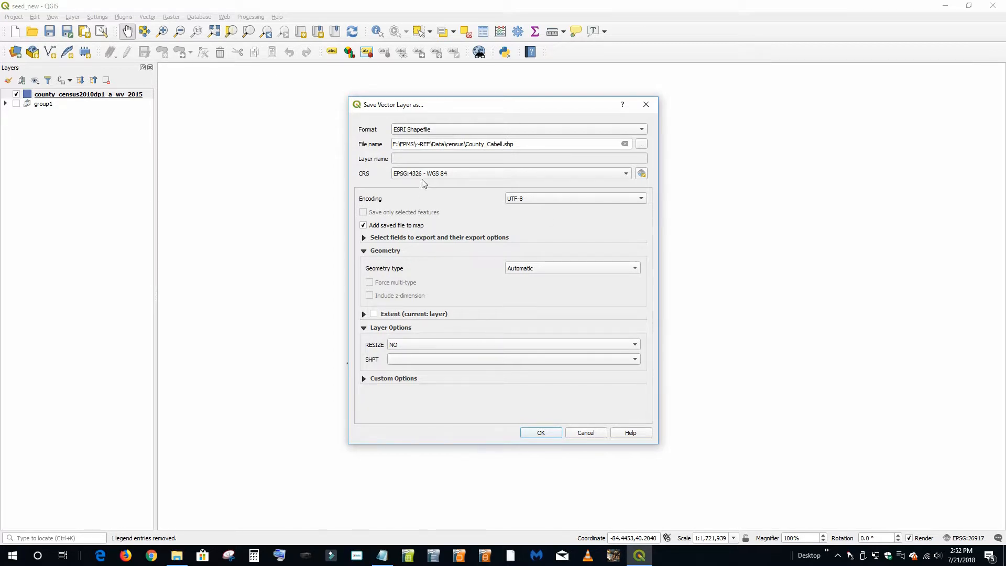
{"action": "left_click", "coordinate": [540, 433]}
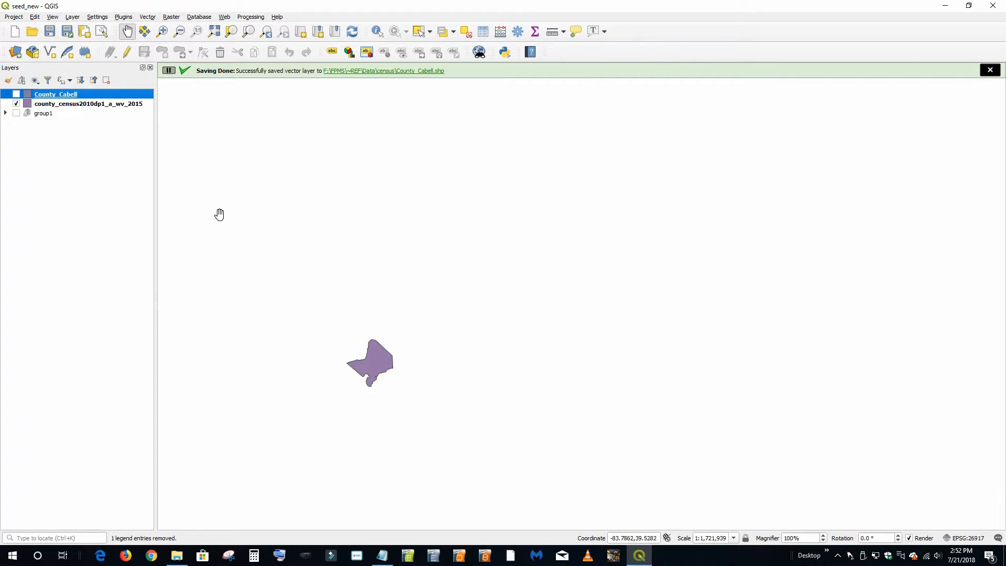
{"action": "left_click", "coordinate": [990, 70]}
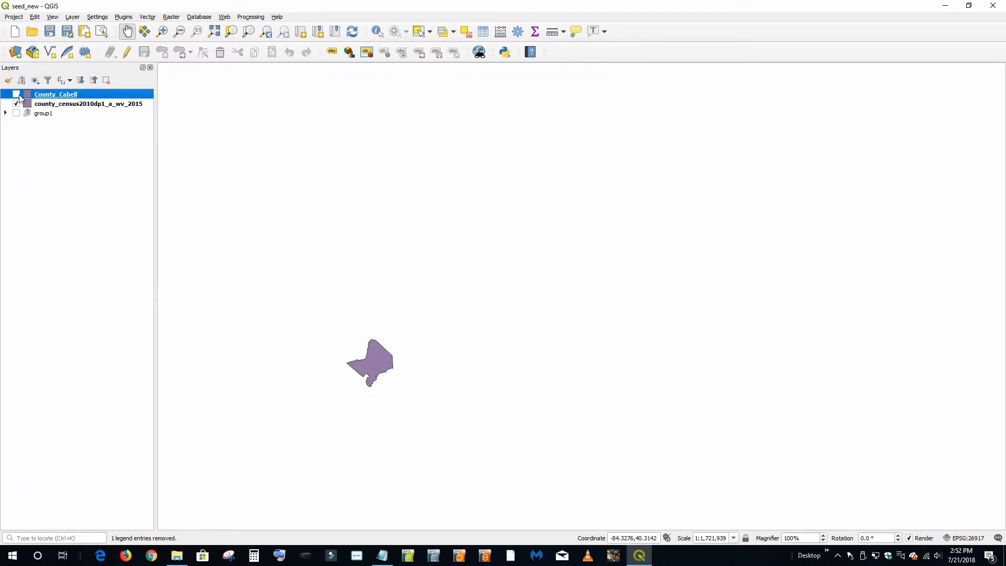
Make the County_Cabell layer visible and remove the county_census2010dp1_a_wv_2015 layer from the project.
{"action": "left_click", "coordinate": [16, 94]}
{"action": "right_click", "coordinate": [43, 105]}
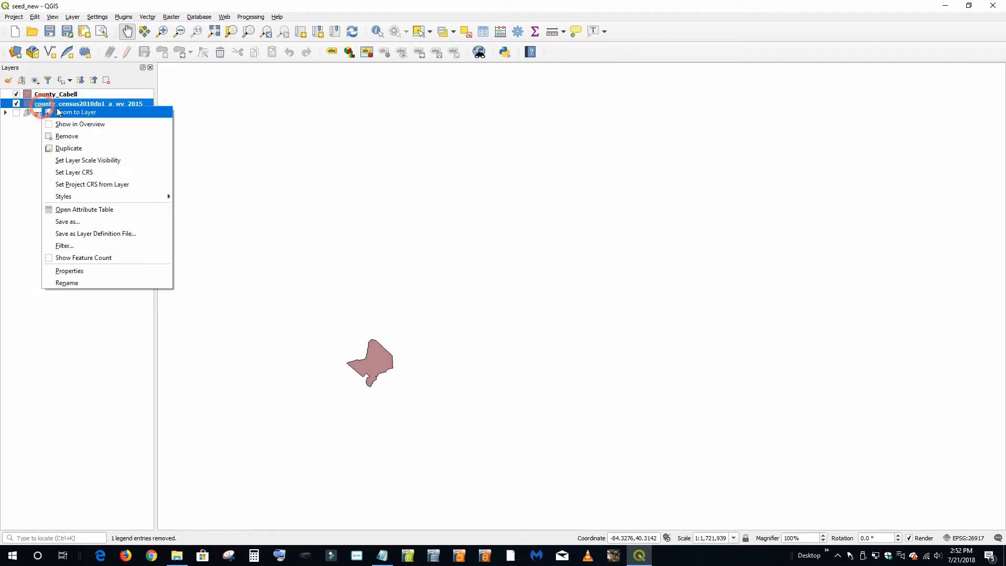
{"action": "left_click", "coordinate": [76, 133]}
{"action": "left_click", "coordinate": [483, 289]}
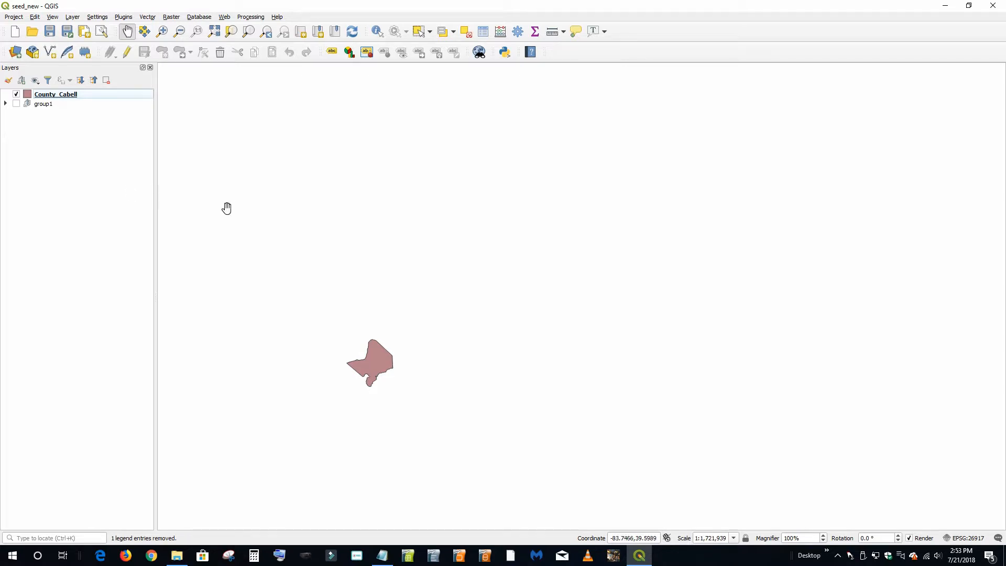
Set the fill color opacity of the County_Cabell layer's simple fill to 0%.
{"action": "right_click", "coordinate": [64, 95]}
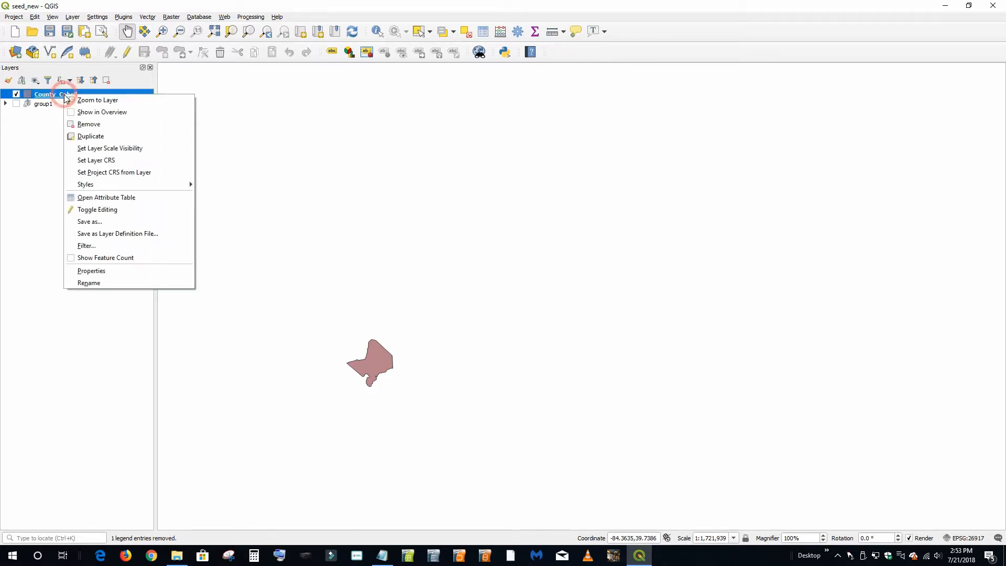
{"action": "left_click", "coordinate": [102, 100]}
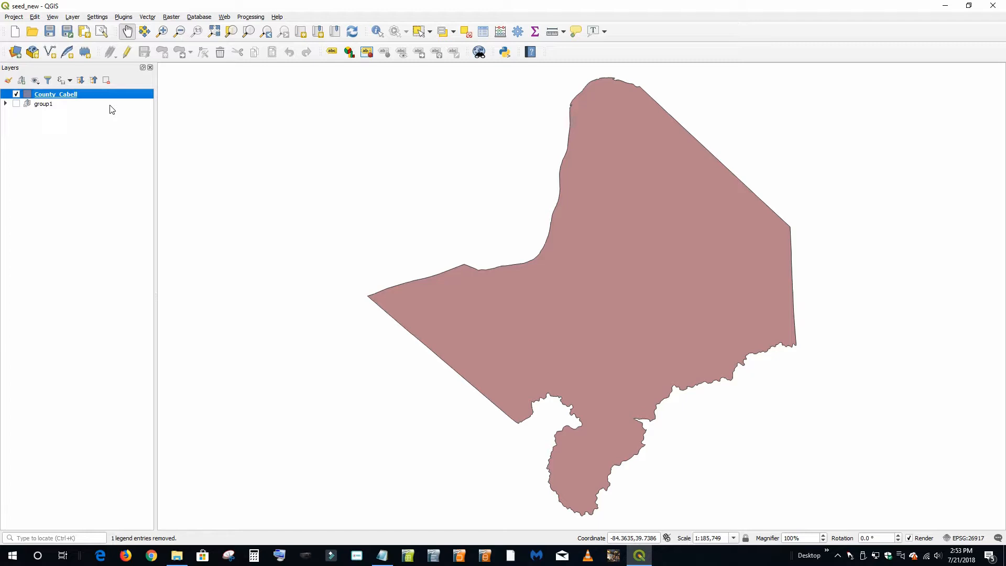
{"action": "double_click", "coordinate": [64, 99]}
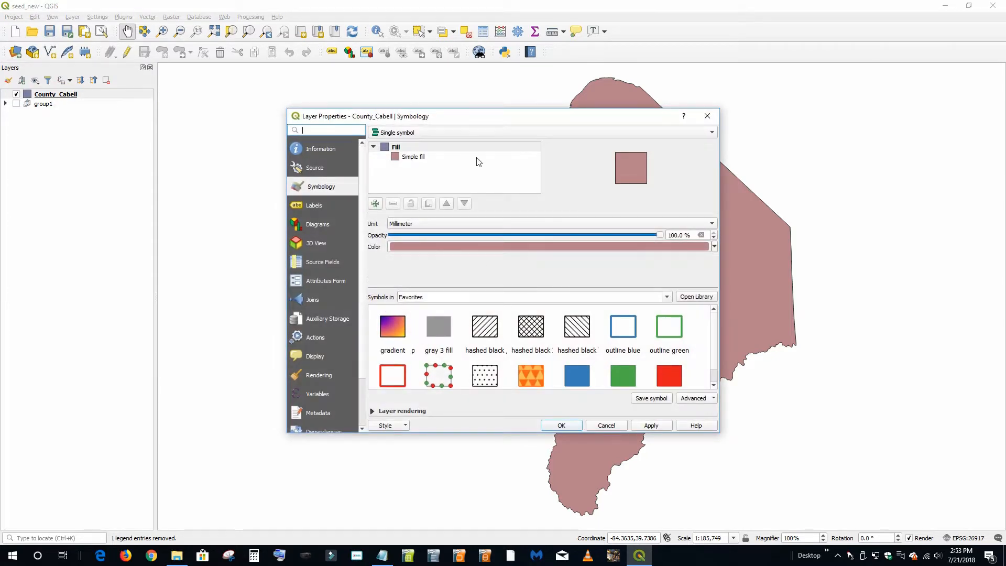
{"action": "left_click", "coordinate": [426, 158]}
{"action": "left_click", "coordinate": [433, 241]}
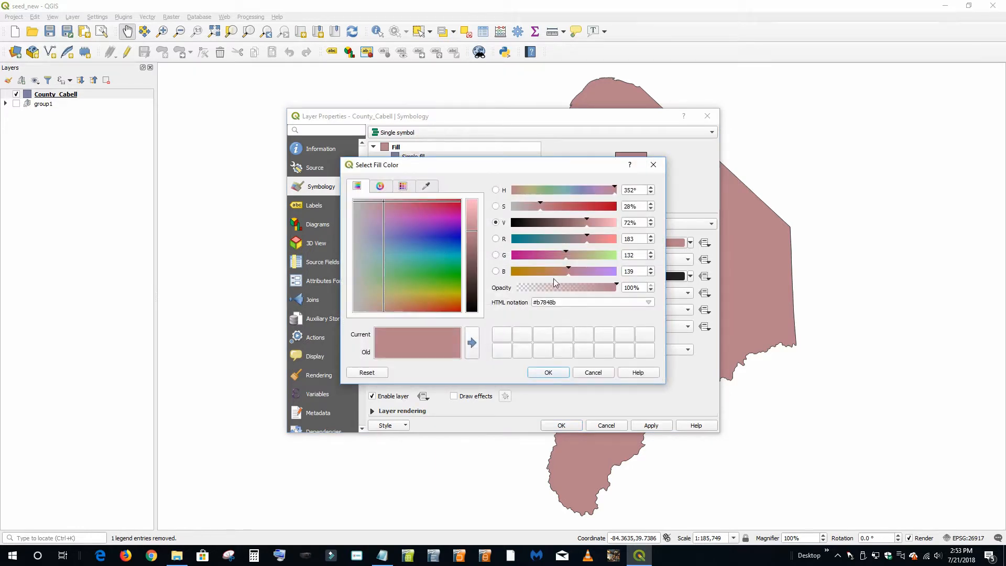
{"action": "left_click_drag", "start_coordinate": [616, 288], "coordinate": [519, 288]}
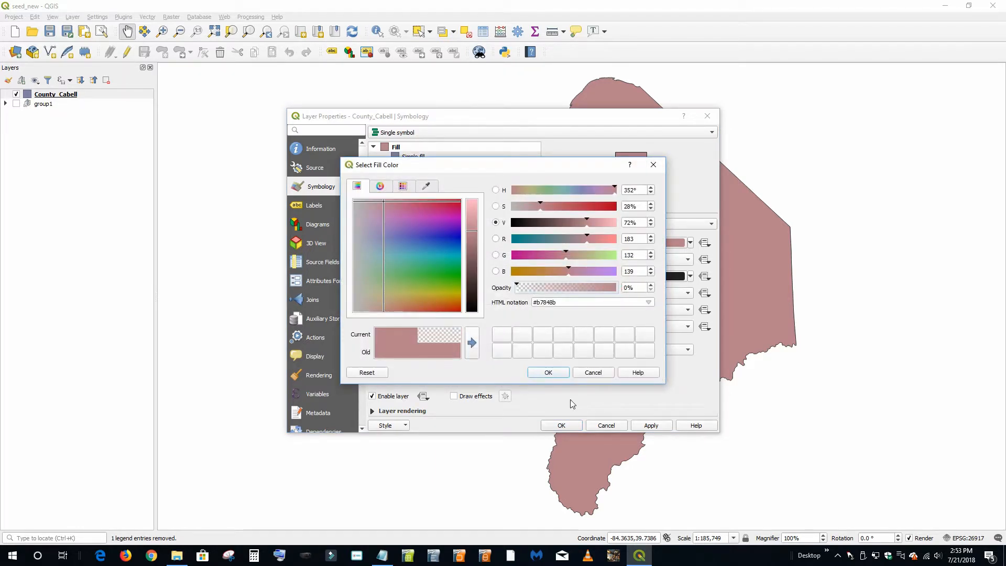
{"action": "left_click", "coordinate": [548, 373]}
Set the county outline's stroke color to red #ff2323, increase its stroke width, and accept the layer style.
{"action": "left_click", "coordinate": [423, 279]}
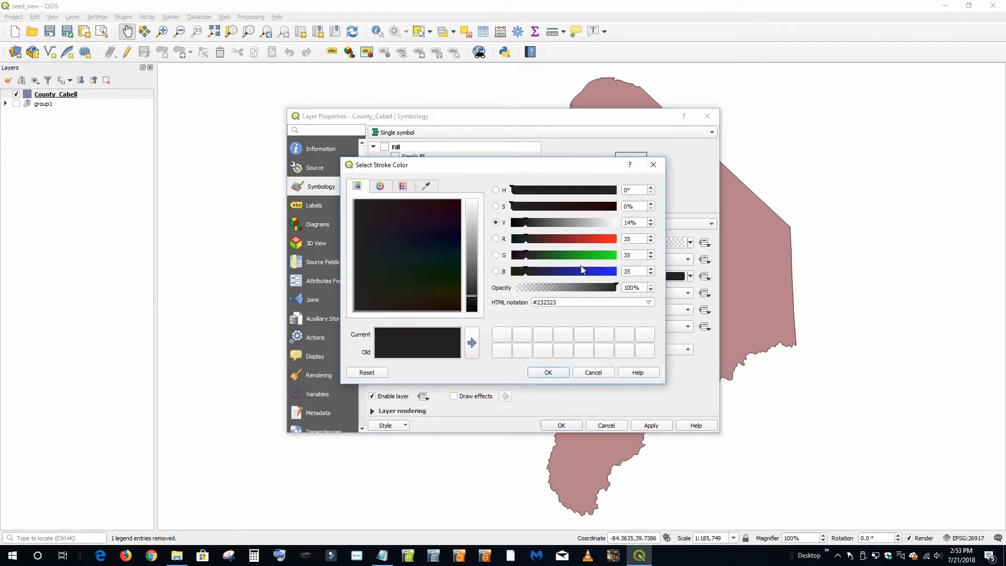
{"action": "left_click", "coordinate": [613, 237]}
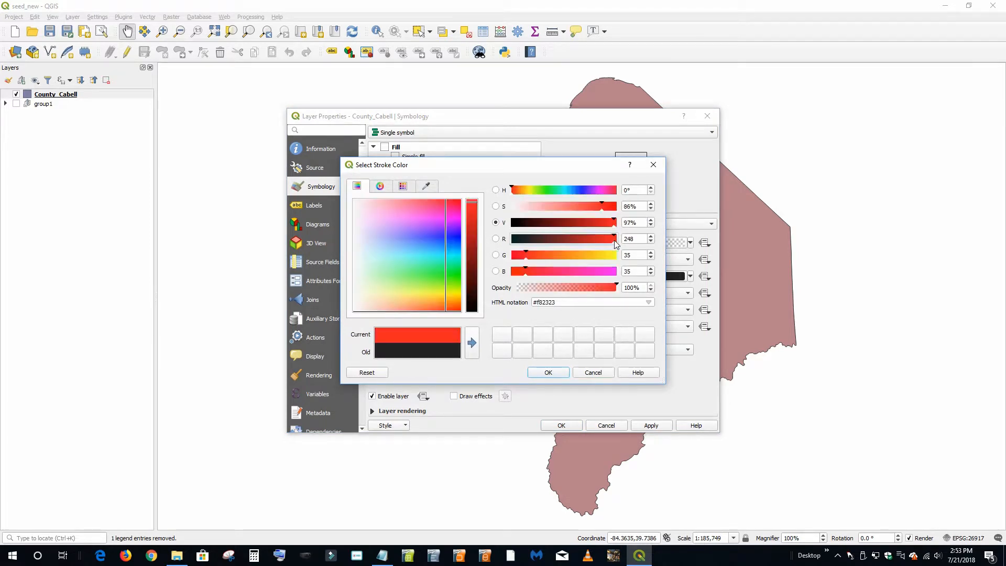
{"action": "left_click", "coordinate": [548, 372]}
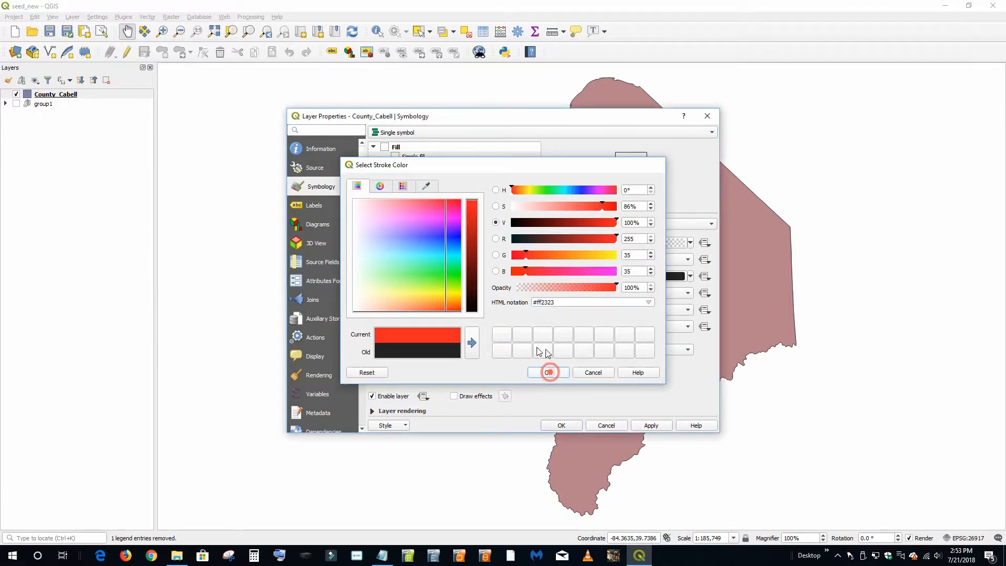
{"action": "left_click", "coordinate": [632, 290]}
{"action": "left_click", "coordinate": [632, 290]}
{"action": "left_click", "coordinate": [632, 290]}
{"action": "left_click", "coordinate": [632, 291]}
{"action": "left_click", "coordinate": [574, 426]}
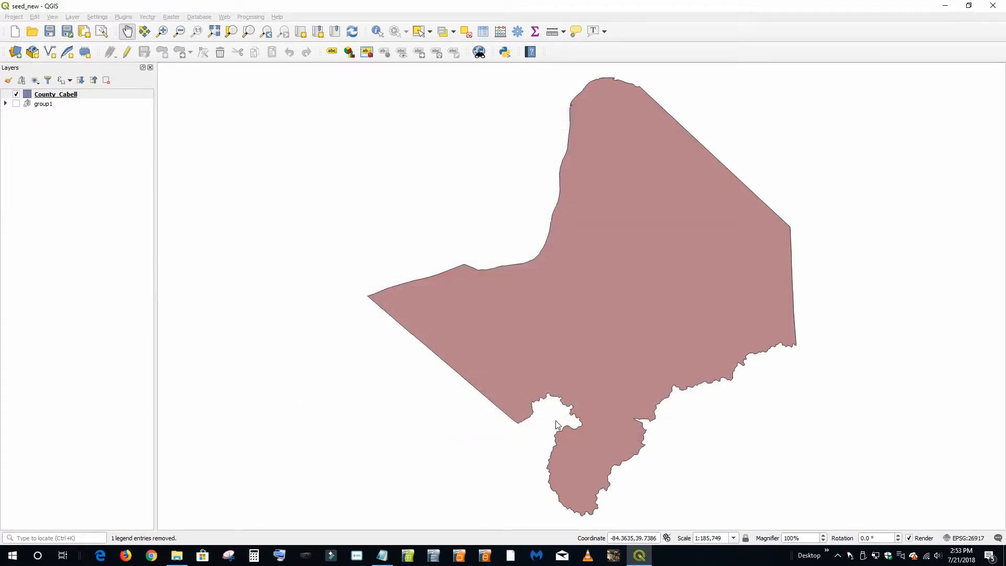
Turn on group1 and expand it to its elevation tiles, toggling the ned03m38082b2 tile off and on again.
{"action": "left_click", "coordinate": [16, 104]}
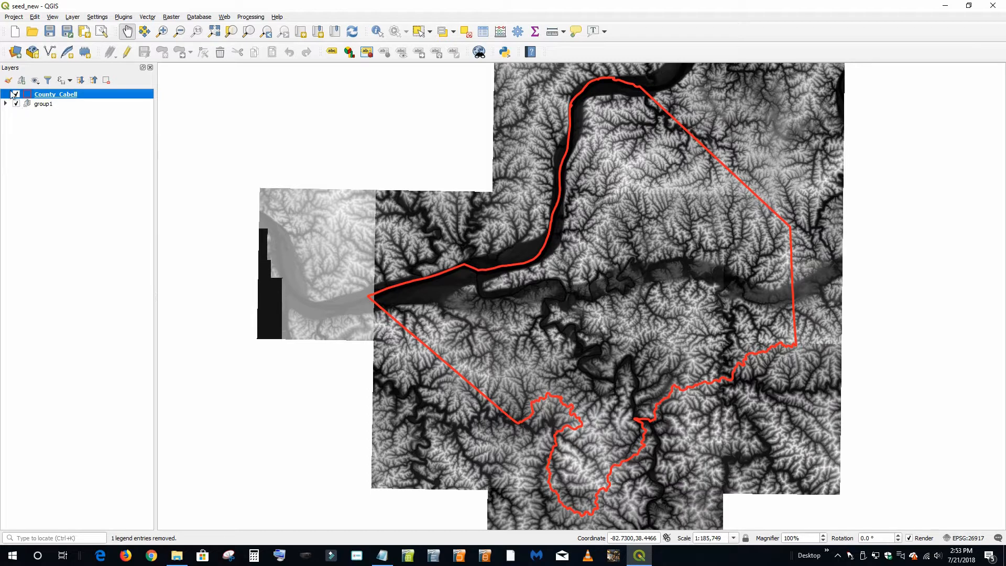
{"action": "left_click", "coordinate": [5, 104]}
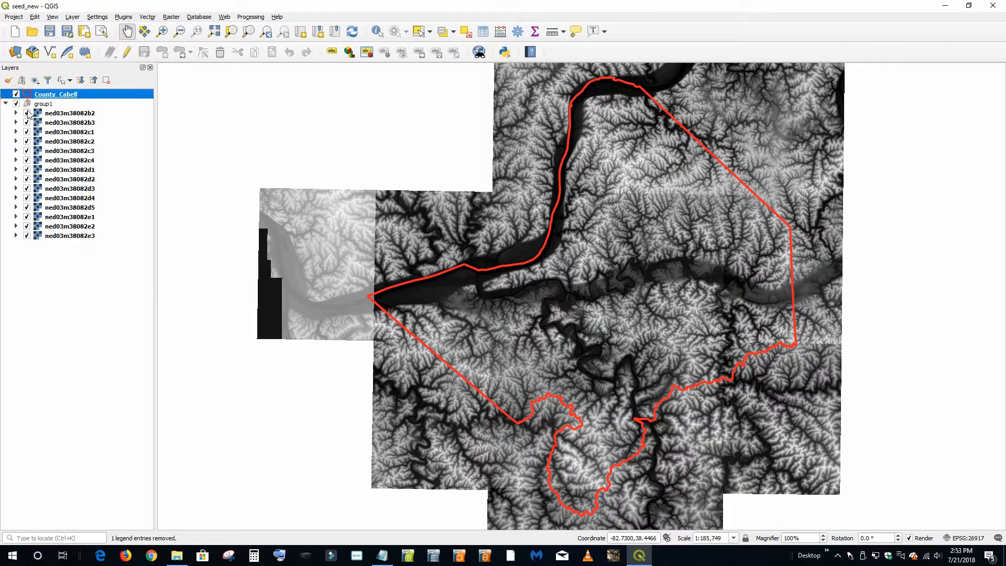
{"action": "left_click", "coordinate": [27, 113]}
{"action": "left_click", "coordinate": [26, 112]}
Merge all the ned03m38082 elevation tiles into one temporary Float32 raster and add it to the project.
{"action": "left_click", "coordinate": [172, 18]}
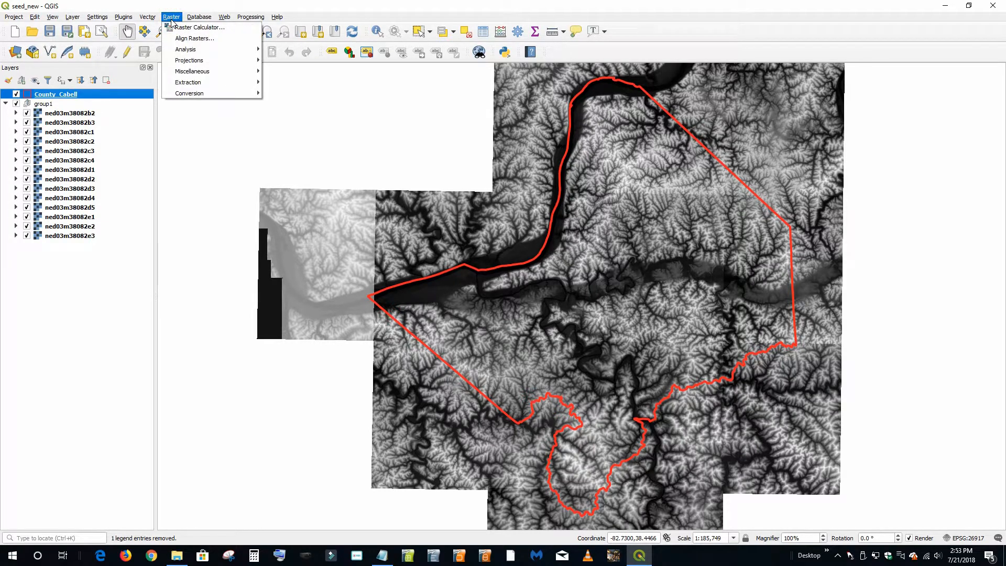
{"action": "mouse_move", "coordinate": [191, 96]}
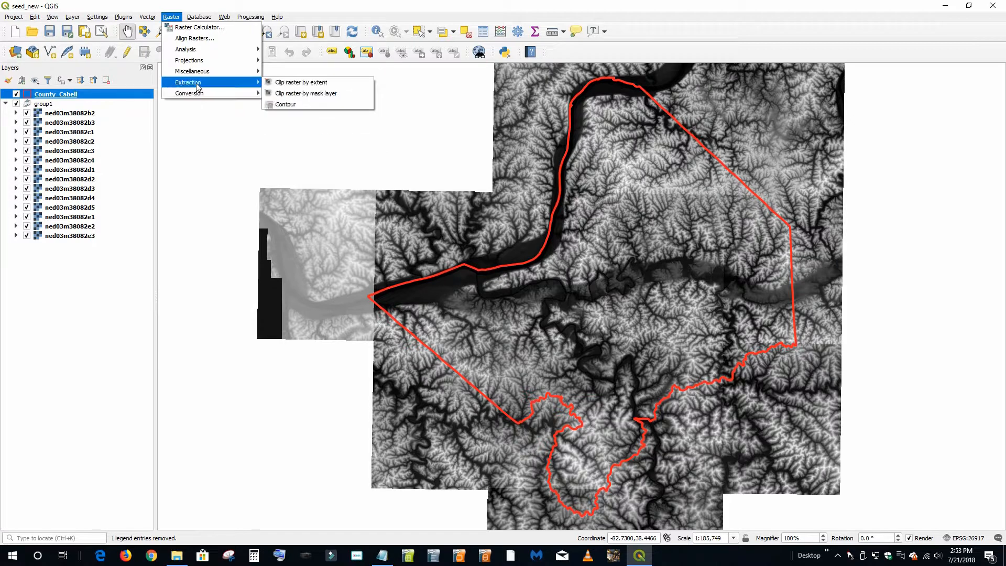
{"action": "mouse_move", "coordinate": [214, 74]}
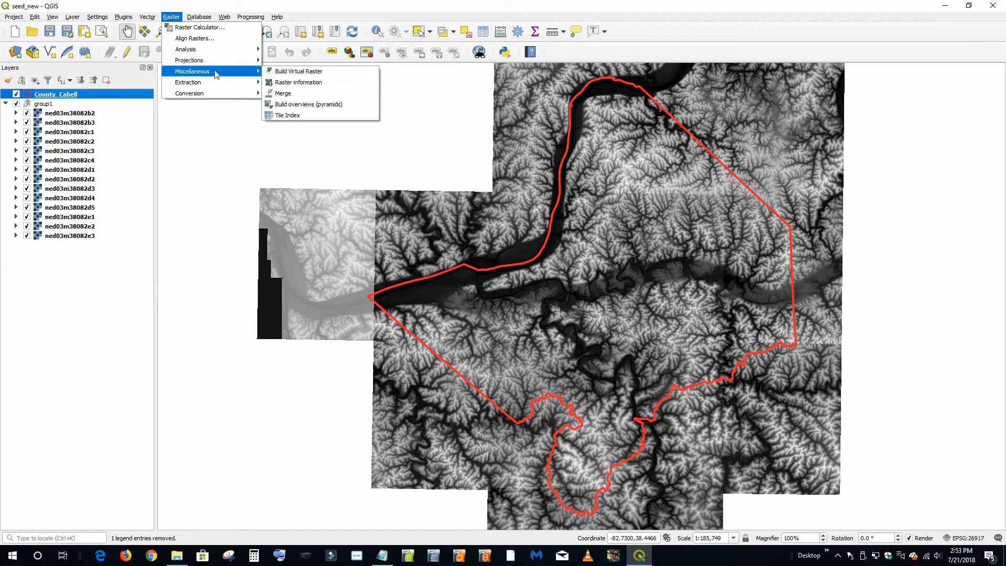
{"action": "left_click", "coordinate": [283, 93]}
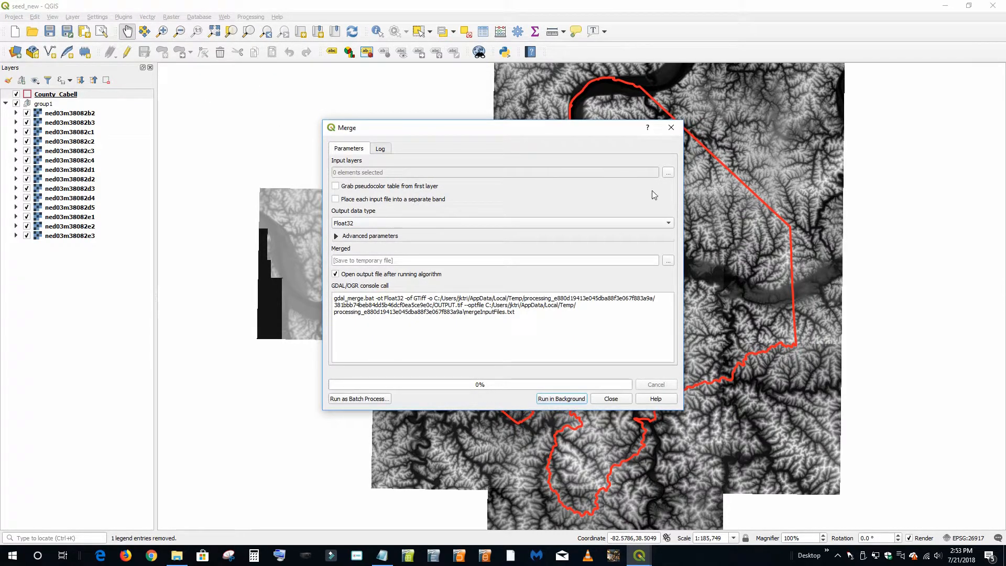
{"action": "left_click", "coordinate": [669, 172]}
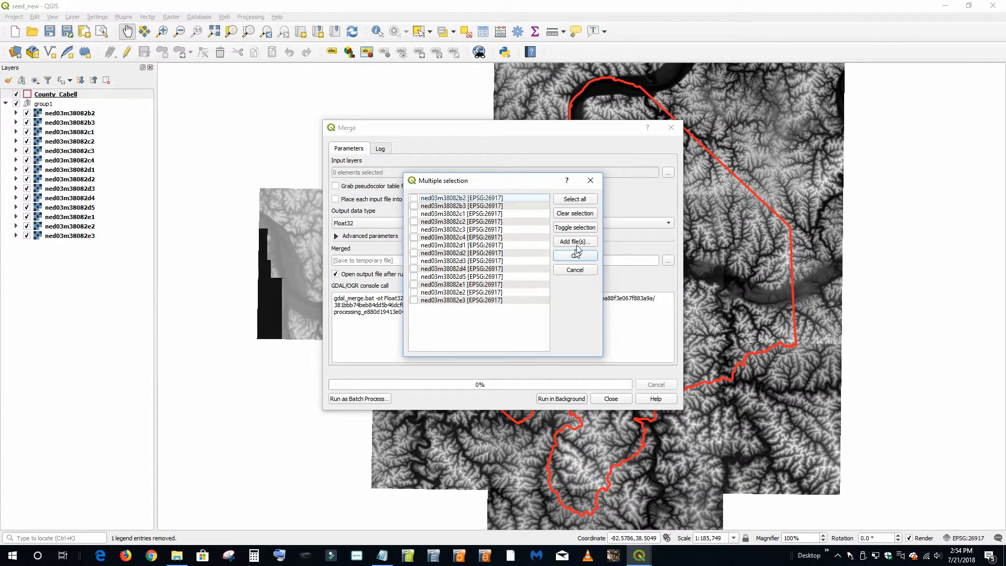
{"action": "left_click", "coordinate": [577, 200]}
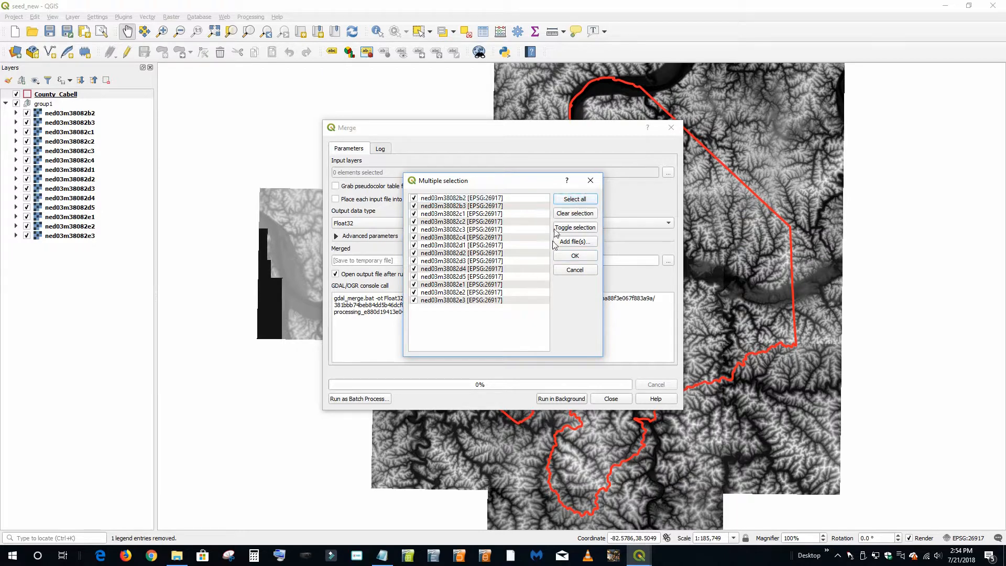
{"action": "left_click", "coordinate": [575, 257]}
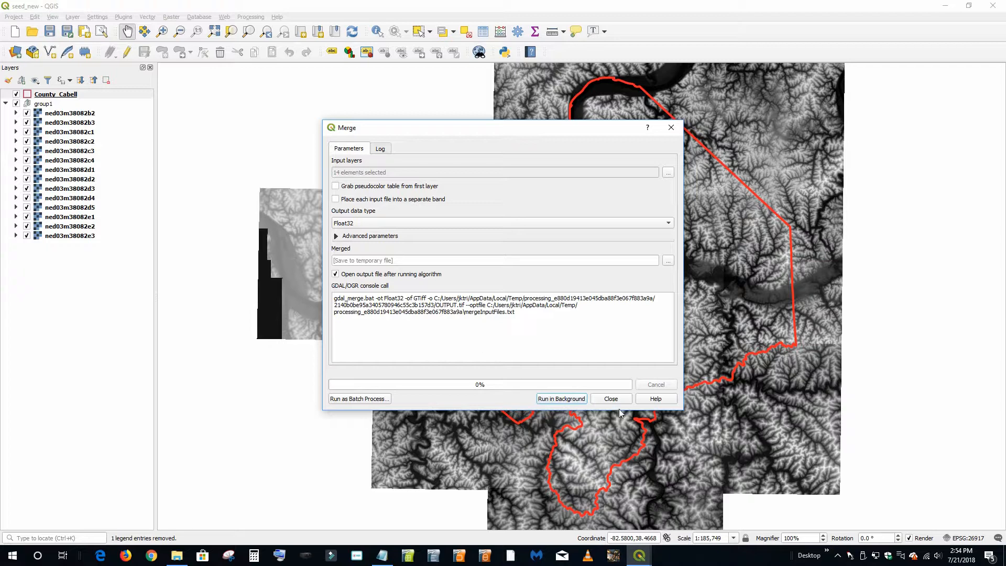
{"action": "left_click", "coordinate": [565, 403]}
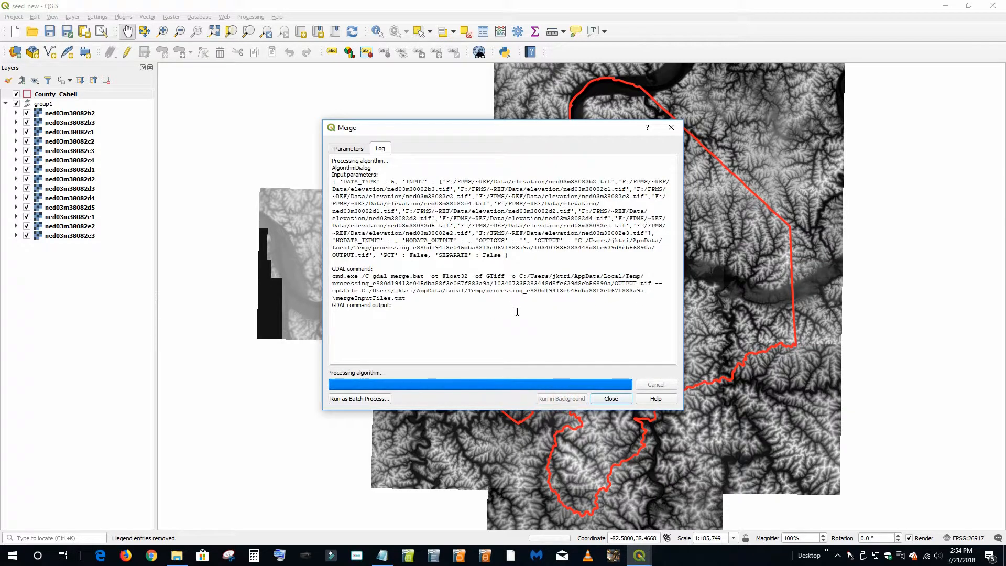
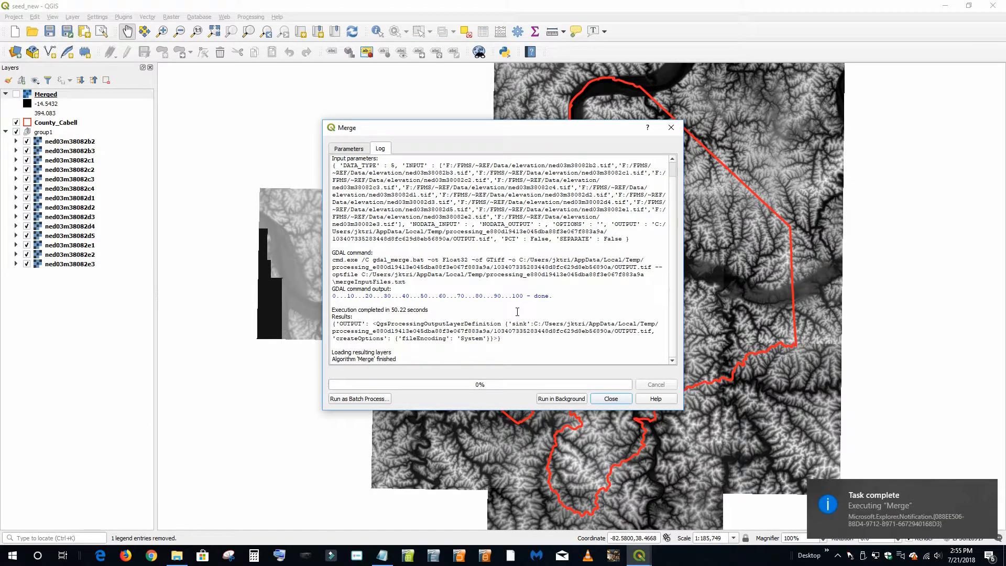
{"action": "left_click", "coordinate": [611, 399]}
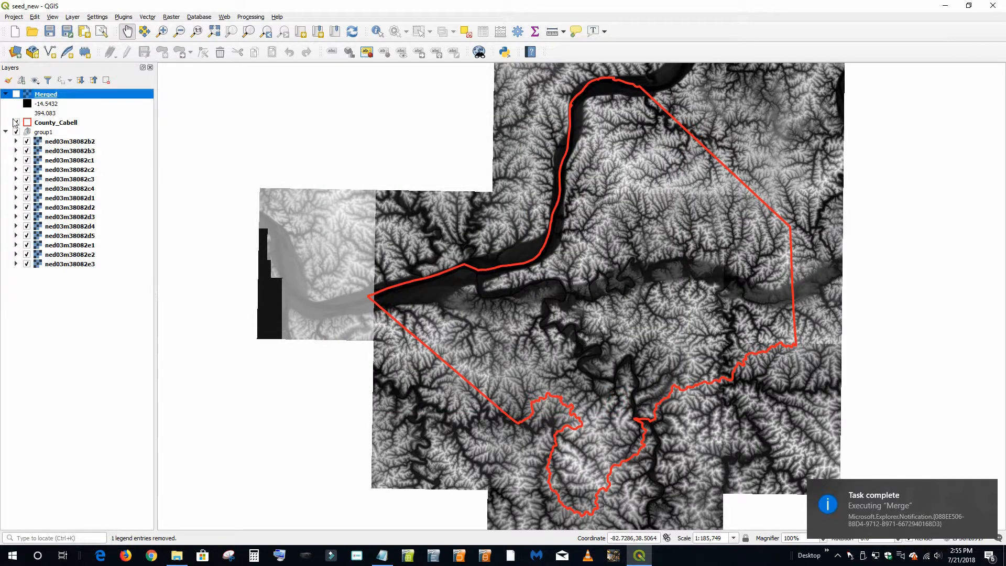
Hide and collapse group1, and make the Merged raster visible.
{"action": "left_click", "coordinate": [17, 132]}
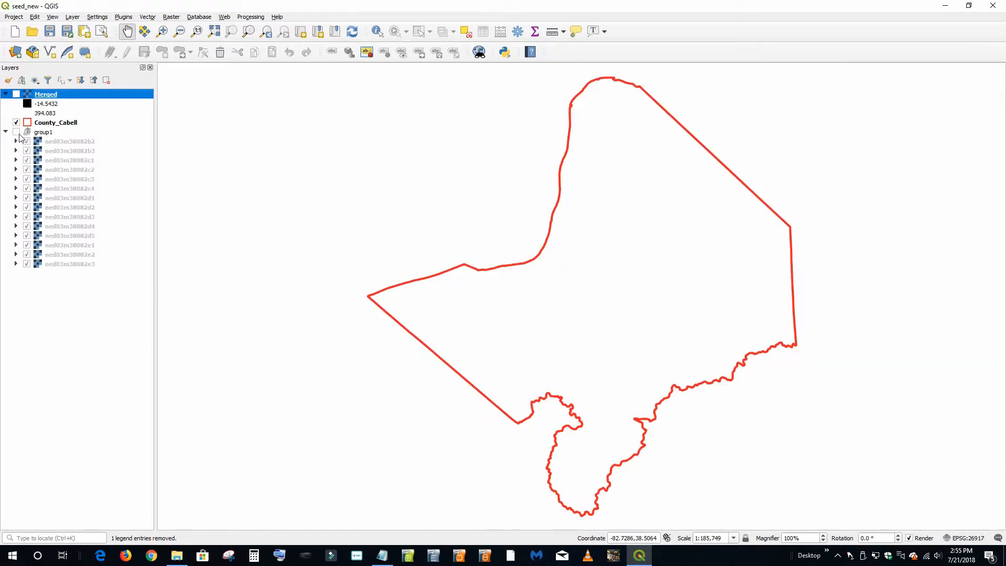
{"action": "left_click", "coordinate": [6, 132]}
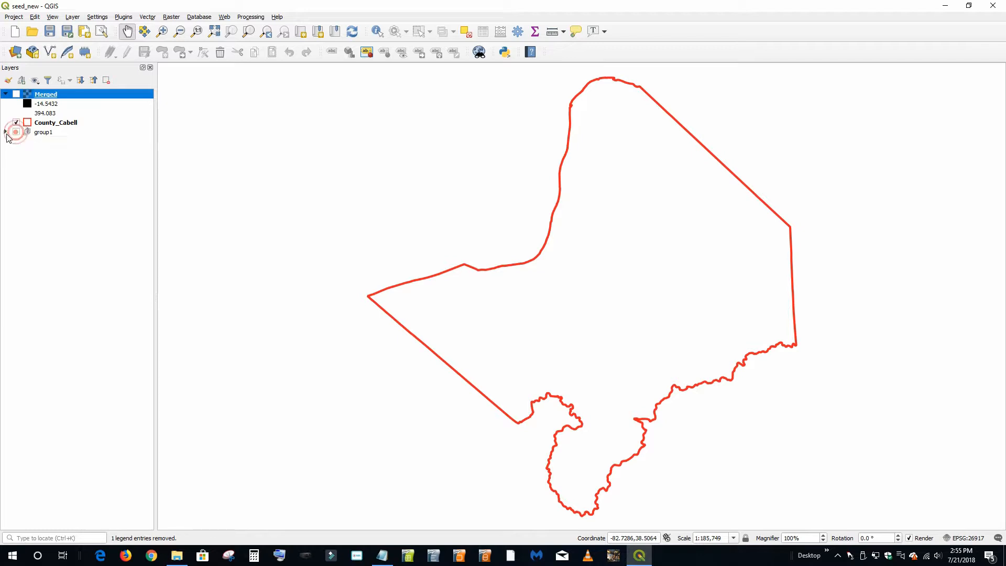
{"action": "left_click", "coordinate": [16, 95]}
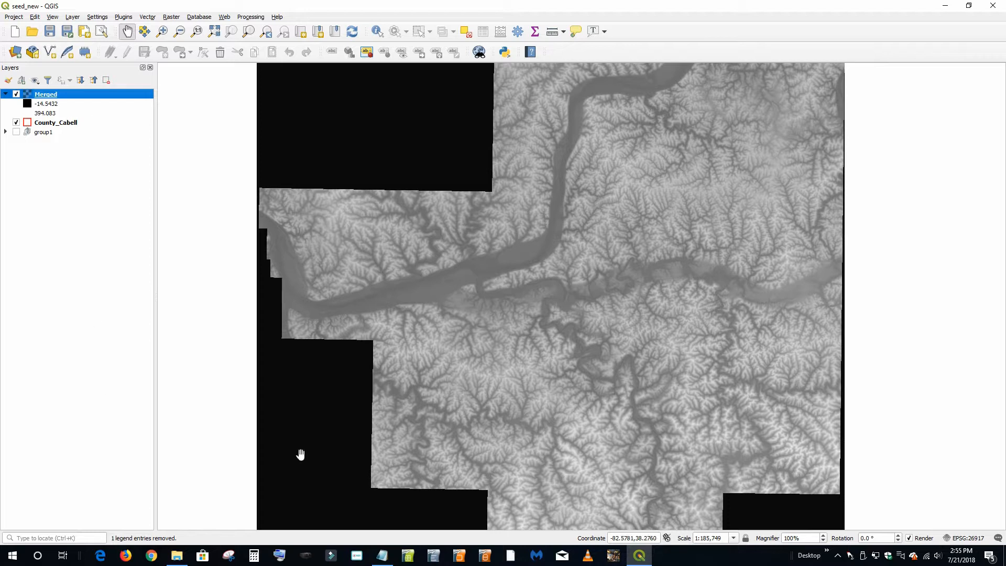
Switch to the README.txt notes in Notepad, check the DEM agenda items, and return to QGIS.
{"action": "left_click", "coordinate": [382, 556]}
{"action": "scroll", "coordinate": [498, 318], "scroll_direction": "up", "scroll_amount": 1}
{"action": "scroll", "coordinate": [497, 317], "scroll_direction": "down", "scroll_amount": 1}
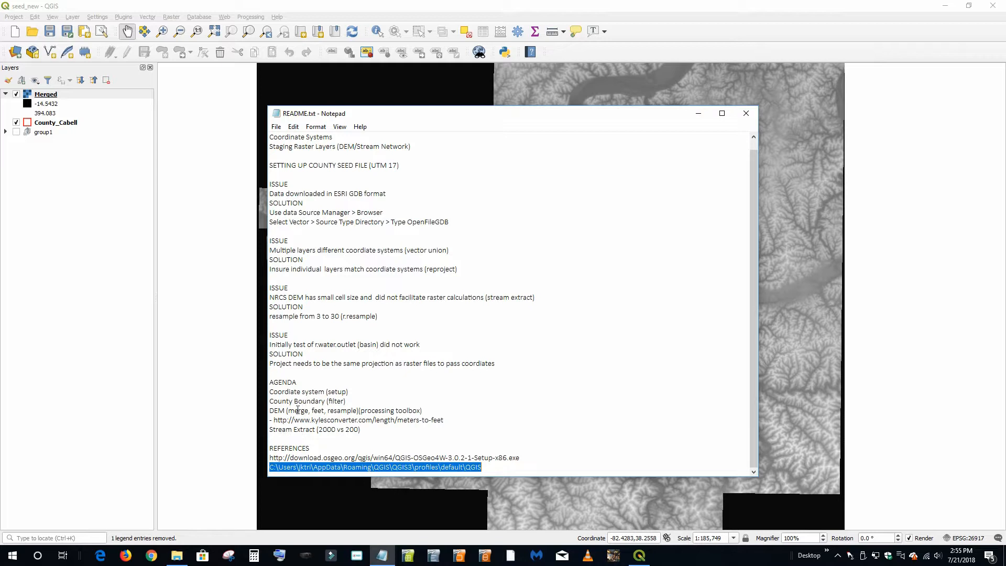
{"action": "left_click", "coordinate": [698, 114]}
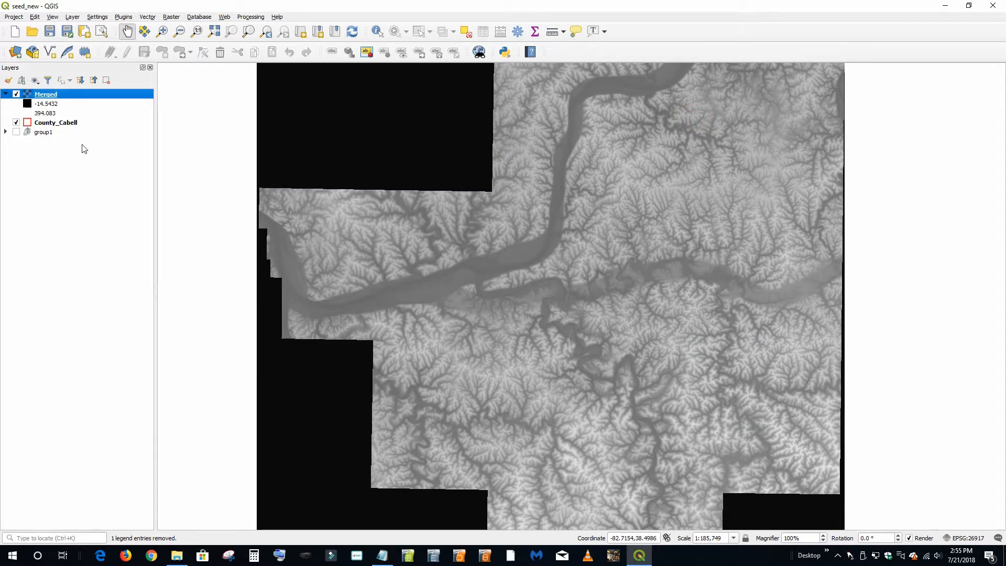
Expand group1 and examine the ned03m38082b2 tile's layer information, including its units and pixel size.
{"action": "left_click", "coordinate": [5, 133]}
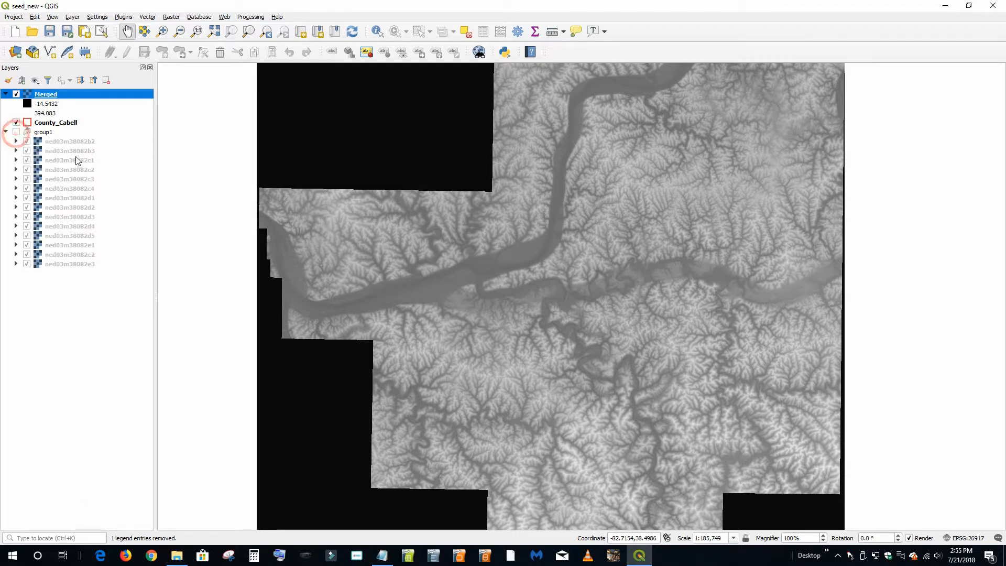
{"action": "right_click", "coordinate": [71, 143]}
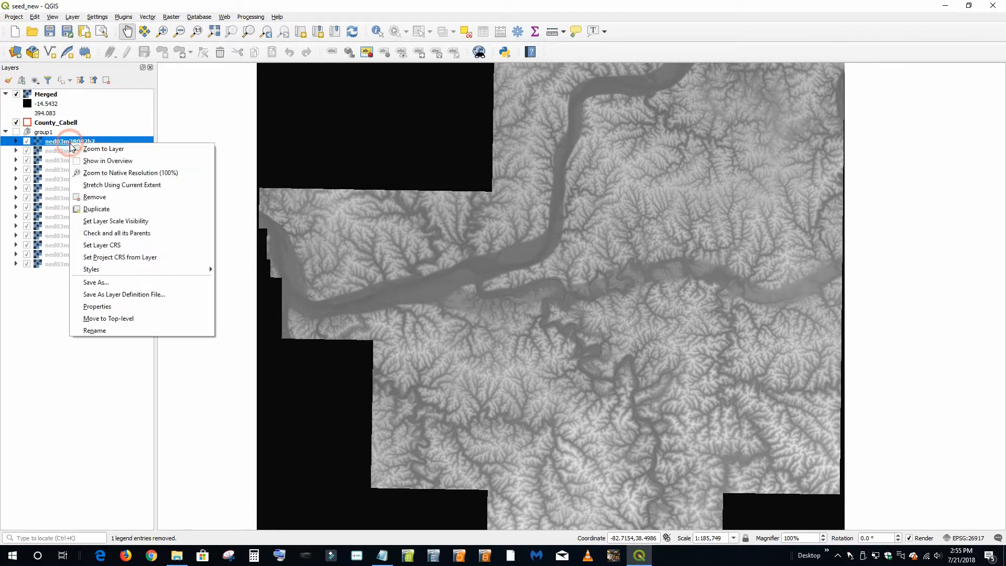
{"action": "left_click", "coordinate": [99, 306]}
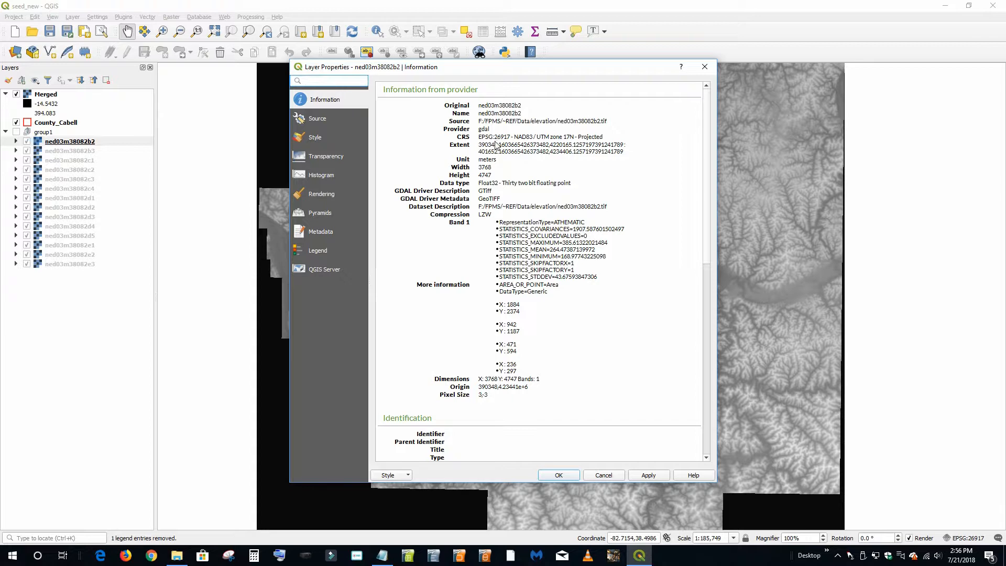
{"action": "left_click", "coordinate": [605, 477]}
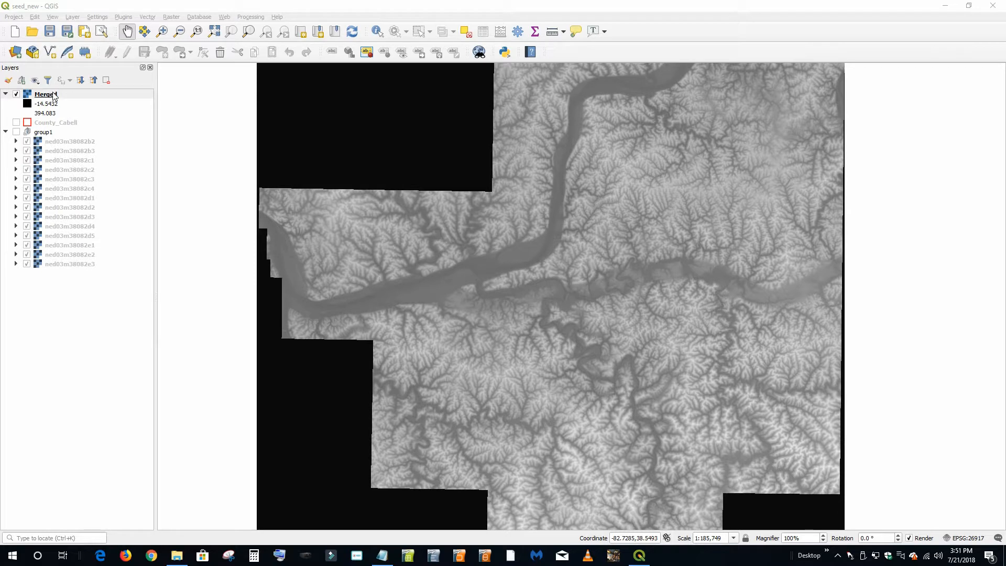
Start a Raster Calculator expression that multiplies the "Merged@1" band.
{"action": "left_click", "coordinate": [172, 17]}
{"action": "left_click", "coordinate": [176, 20]}
{"action": "left_click", "coordinate": [176, 20]}
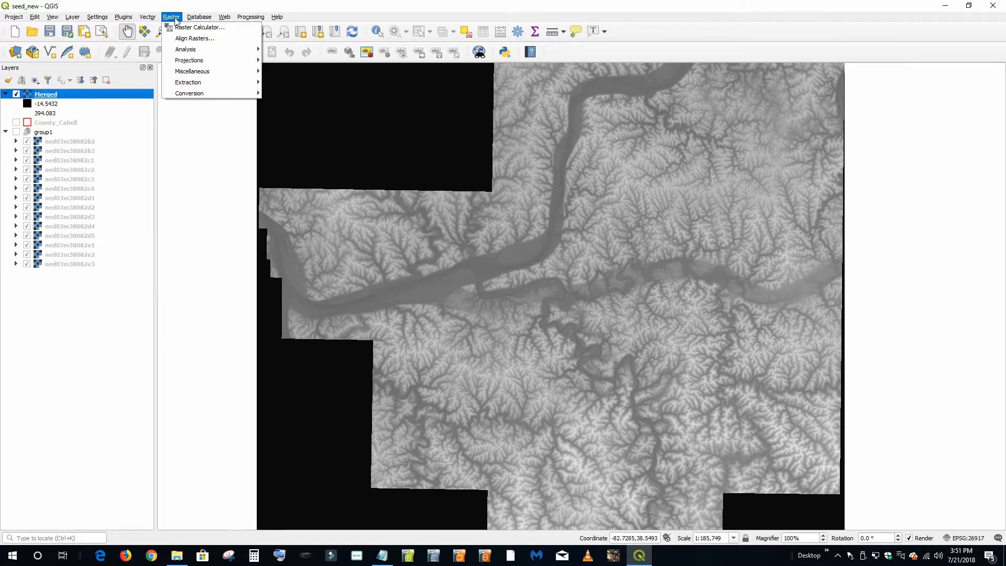
{"action": "left_click", "coordinate": [179, 28]}
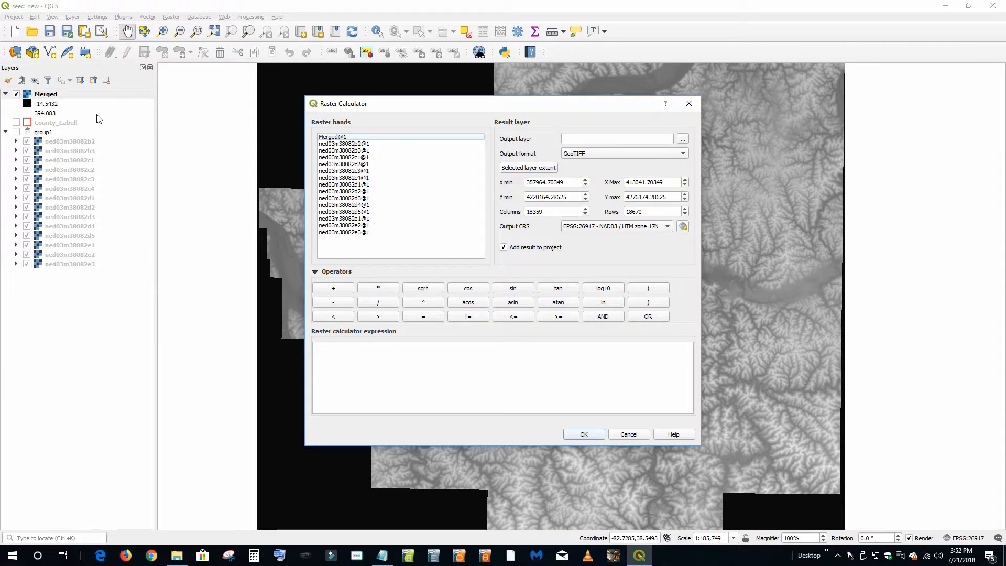
{"action": "double_click", "coordinate": [334, 137]}
{"action": "left_click", "coordinate": [374, 383]}
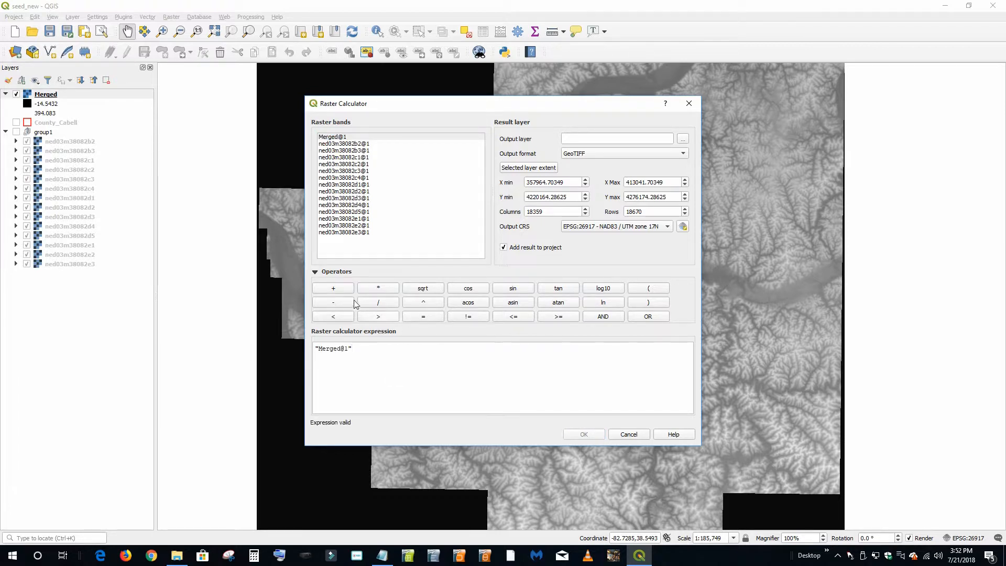
{"action": "left_click", "coordinate": [394, 360]}
Switch to Chrome, convert 1 meter to feet on Kyle's Converter with precision 12, and copy the resulting factor.
{"action": "left_click", "coordinate": [153, 556]}
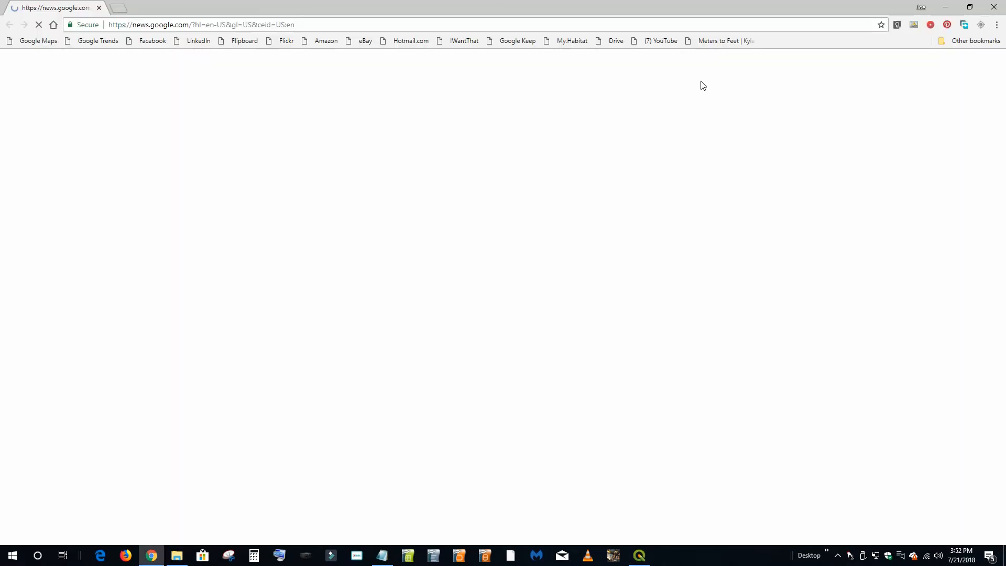
{"action": "left_click", "coordinate": [717, 41]}
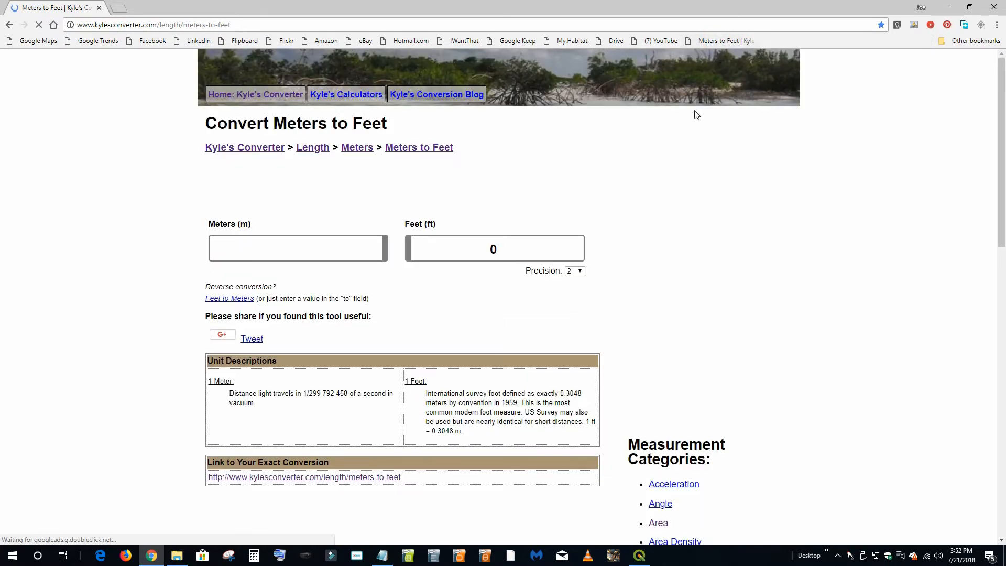
{"action": "left_click", "coordinate": [333, 250]}
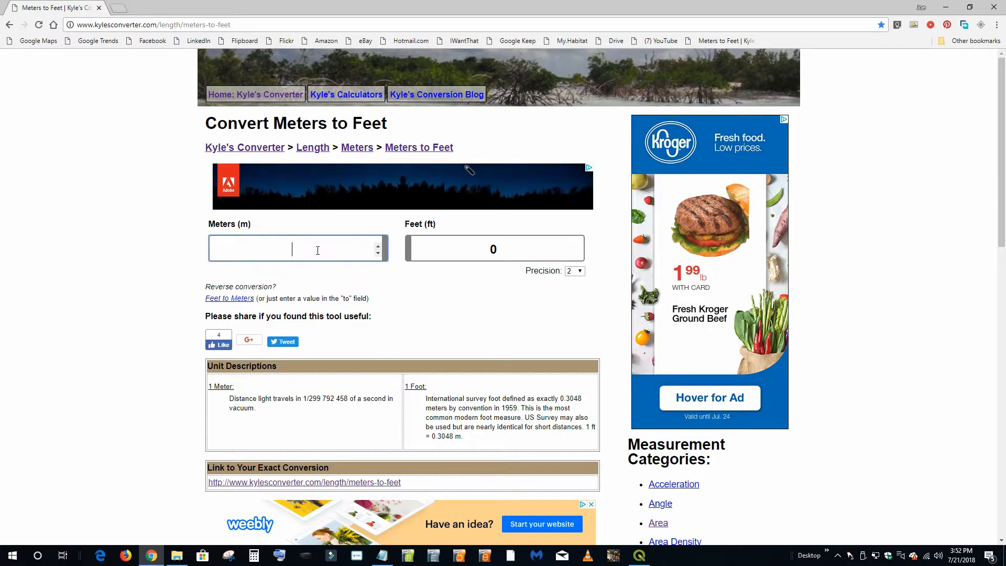
{"action": "type", "text": "1"}
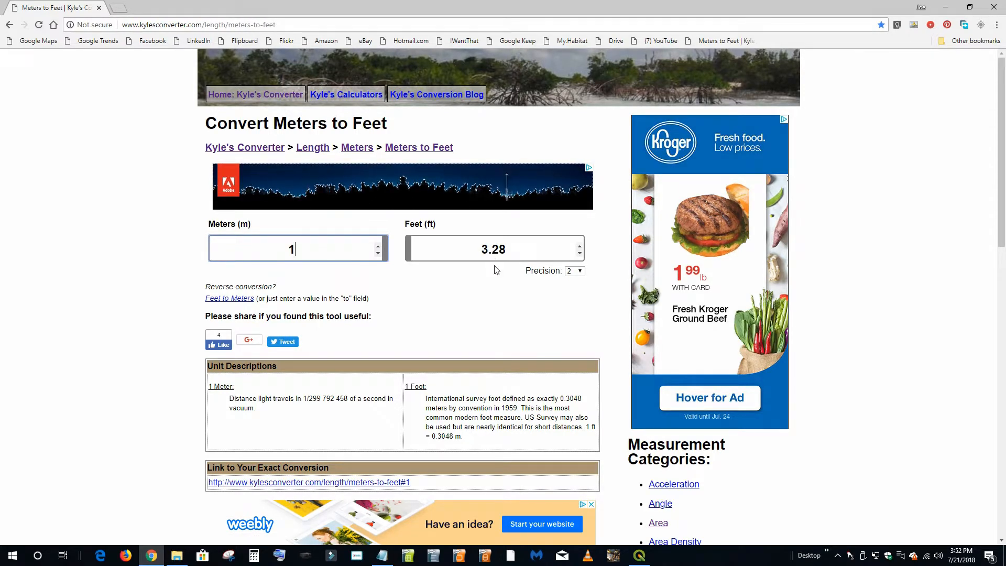
{"action": "left_click", "coordinate": [579, 272]}
{"action": "left_click", "coordinate": [574, 362]}
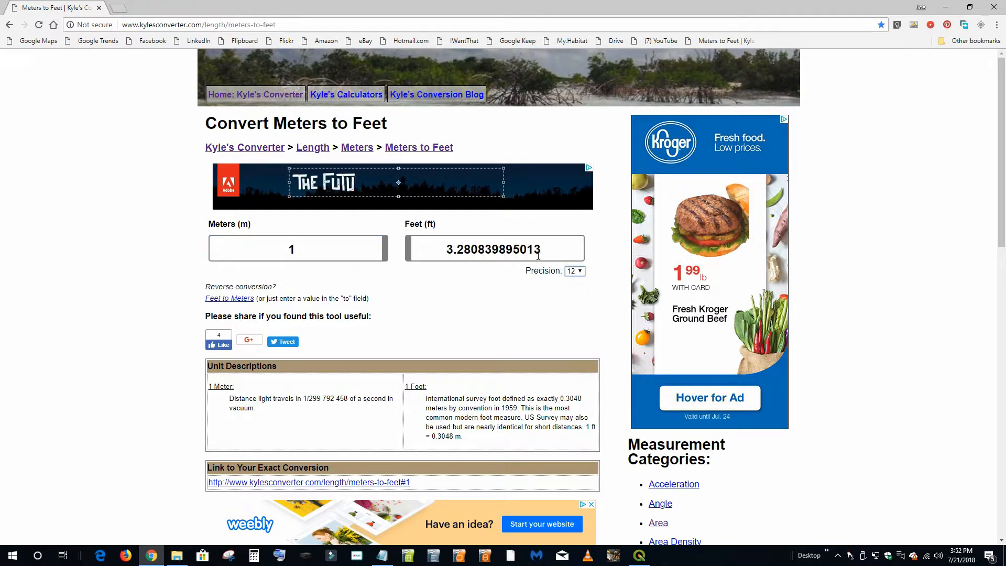
{"action": "left_click_drag", "start_coordinate": [539, 252], "coordinate": [446, 246]}
{"action": "key", "text": "ctrl+c"}
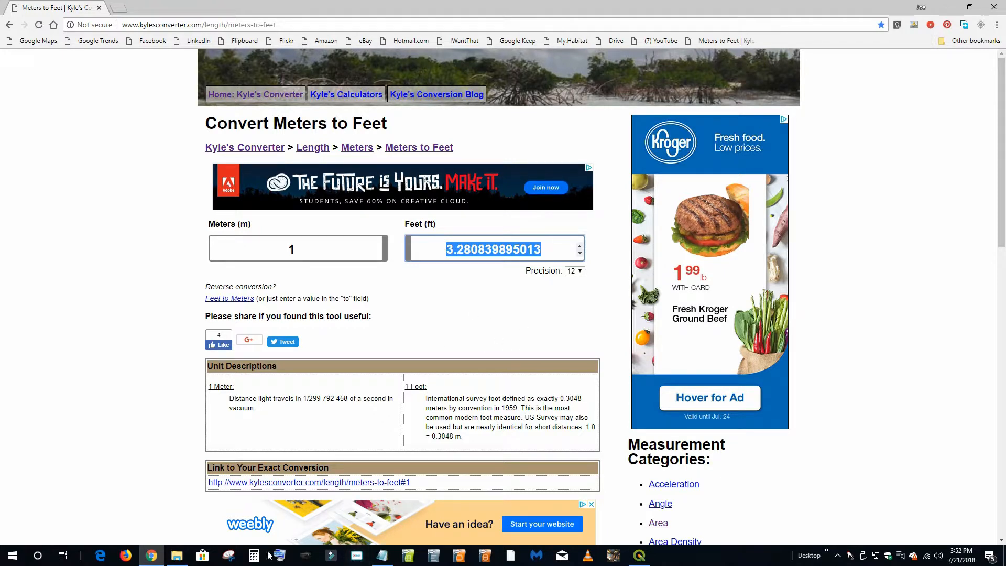
Back in QGIS, complete the expression as "Merged@1" * 3.280839895013 and run it with the GeoTIFF output DEM_Cabell_ft.
{"action": "left_click", "coordinate": [639, 556]}
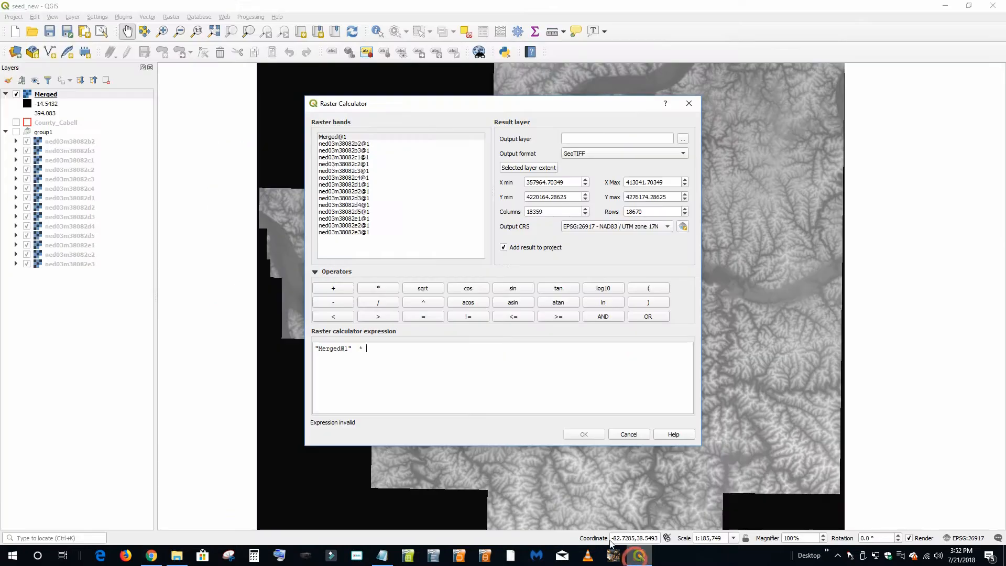
{"action": "key", "text": "ctrl+v"}
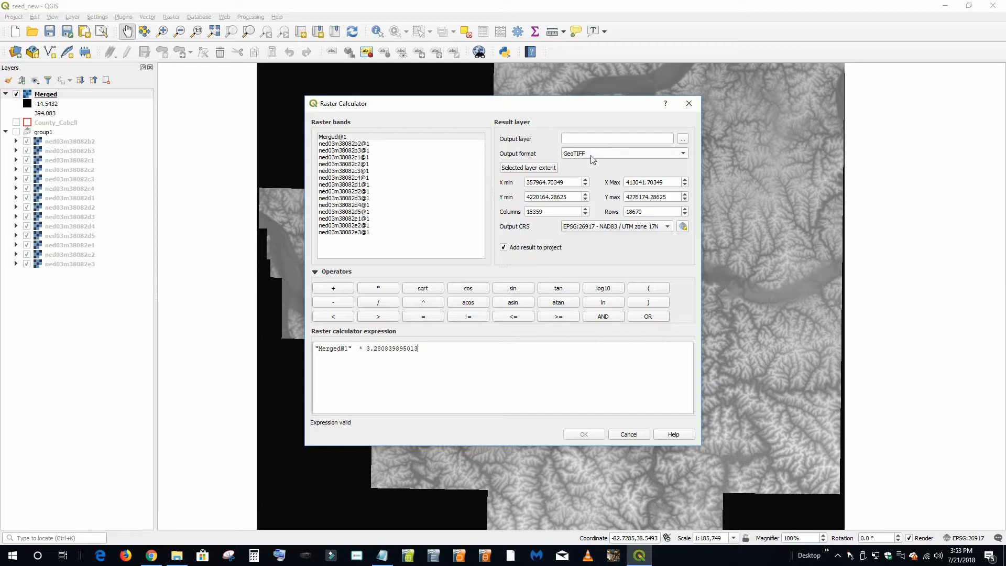
{"action": "left_click", "coordinate": [683, 138]}
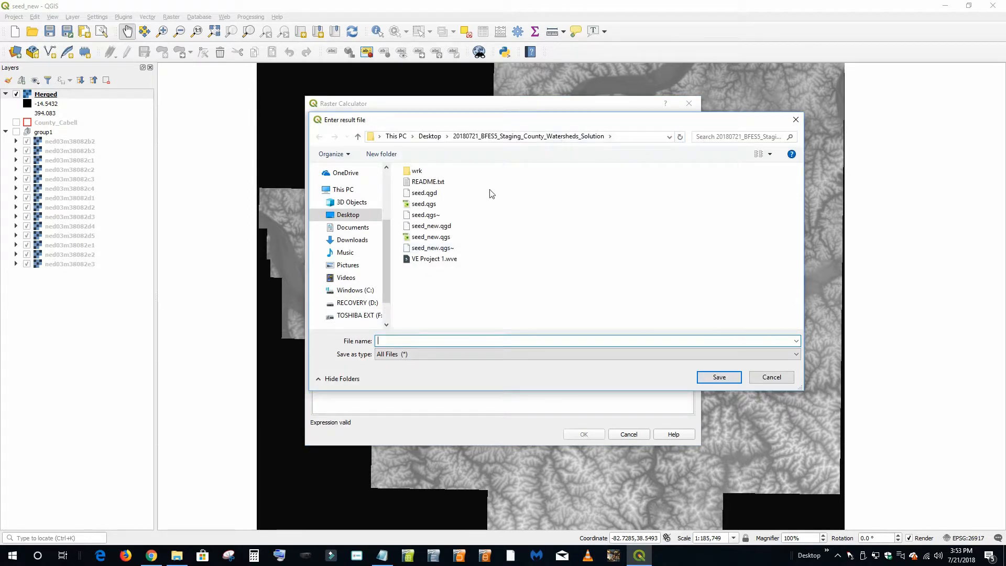
{"action": "left_click", "coordinate": [404, 341]}
{"action": "type", "text": "DEM_Cabell_ft"}
{"action": "left_click", "coordinate": [716, 377]}
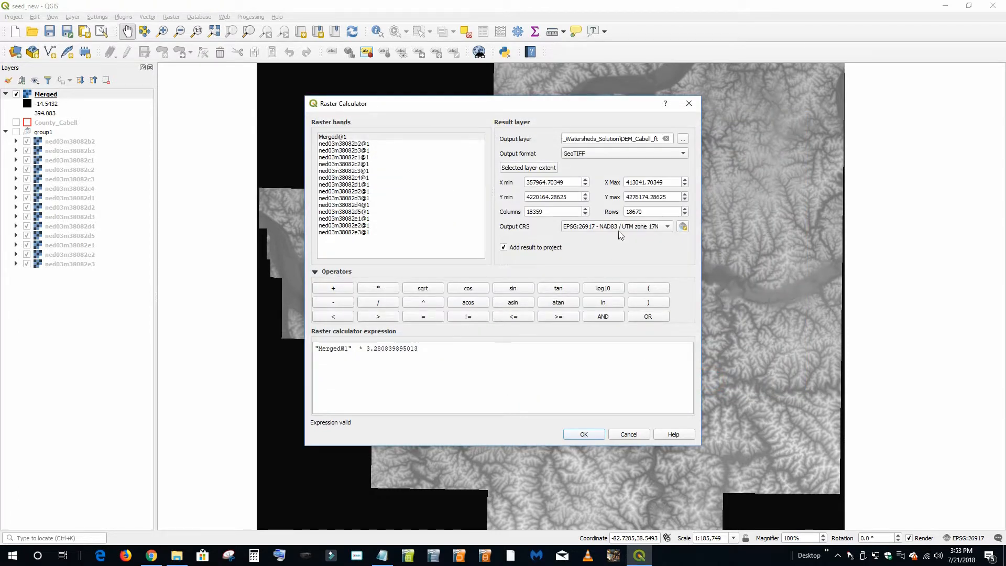
{"action": "left_click", "coordinate": [586, 435]}
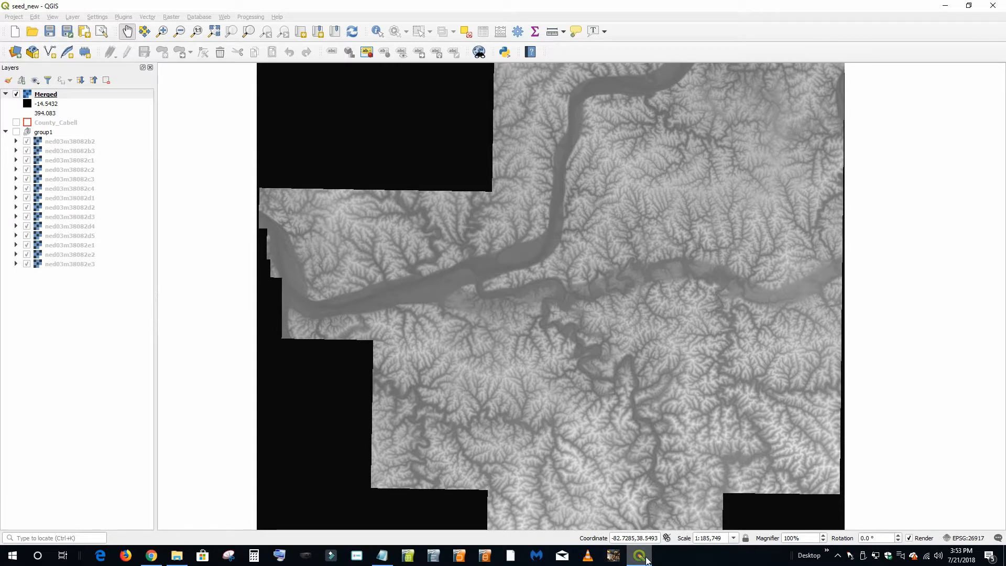
Hide the Merged layer and show the DEM_Cabell_ft layer in its place.
{"action": "mouse_move", "coordinate": [648, 560]}
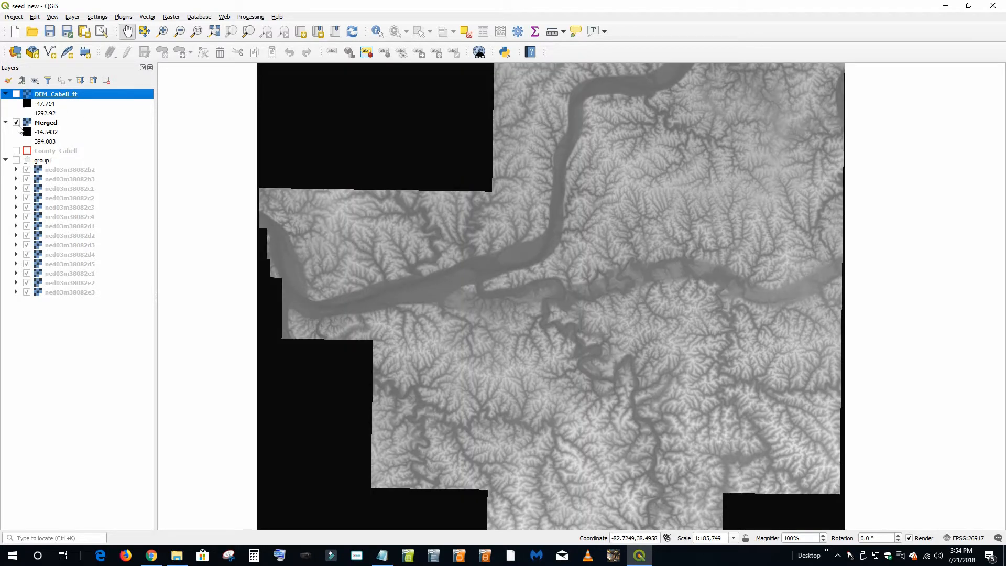
{"action": "left_click", "coordinate": [16, 123]}
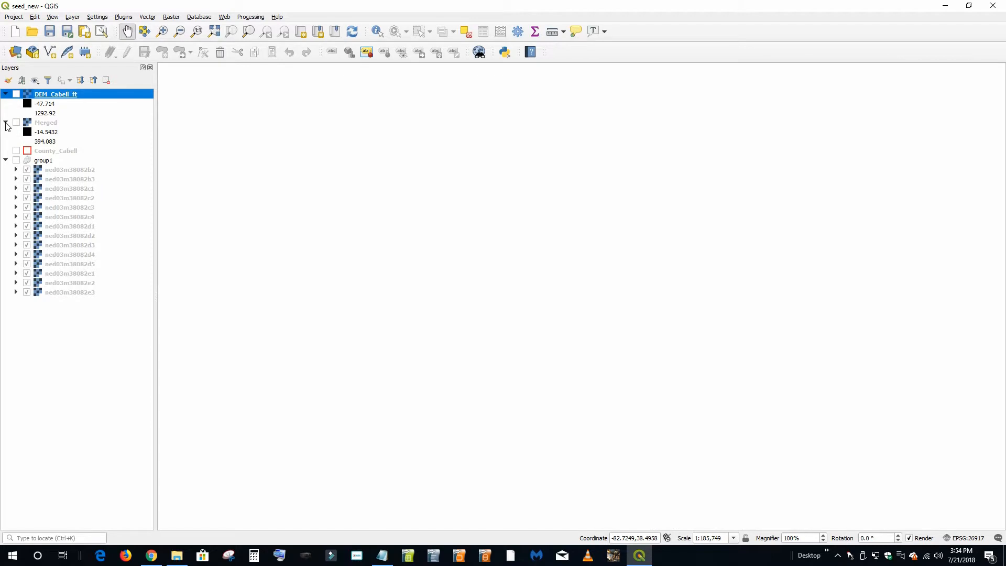
{"action": "left_click", "coordinate": [17, 95]}
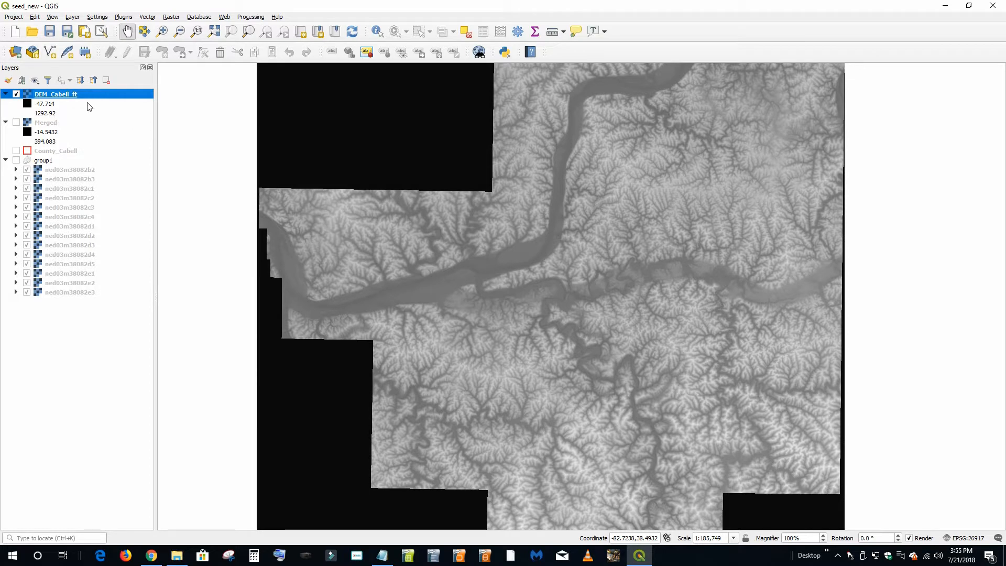
Review the README.txt agenda and resampling notes in Notepad, and return to QGIS.
{"action": "left_click", "coordinate": [385, 558]}
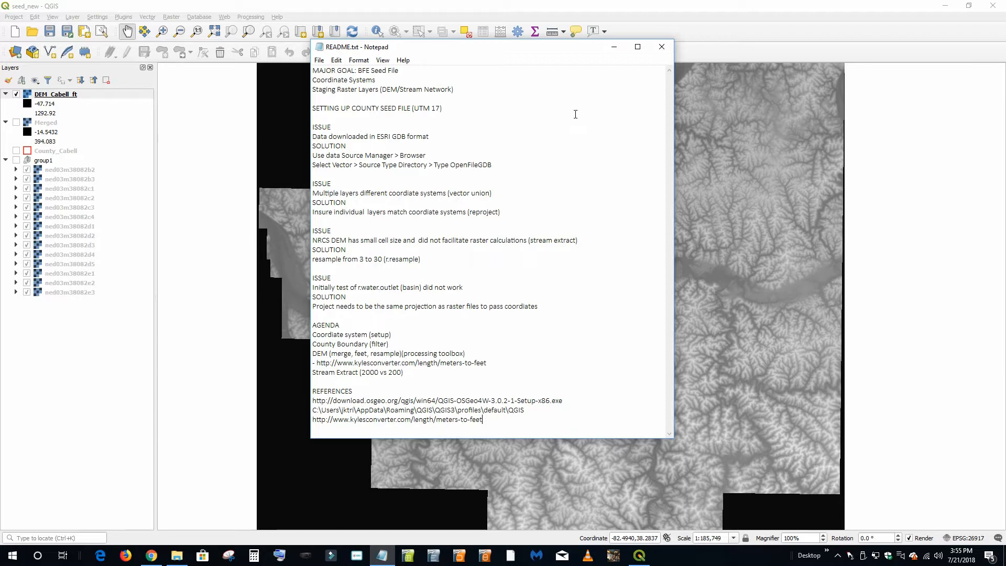
{"action": "left_click", "coordinate": [615, 47]}
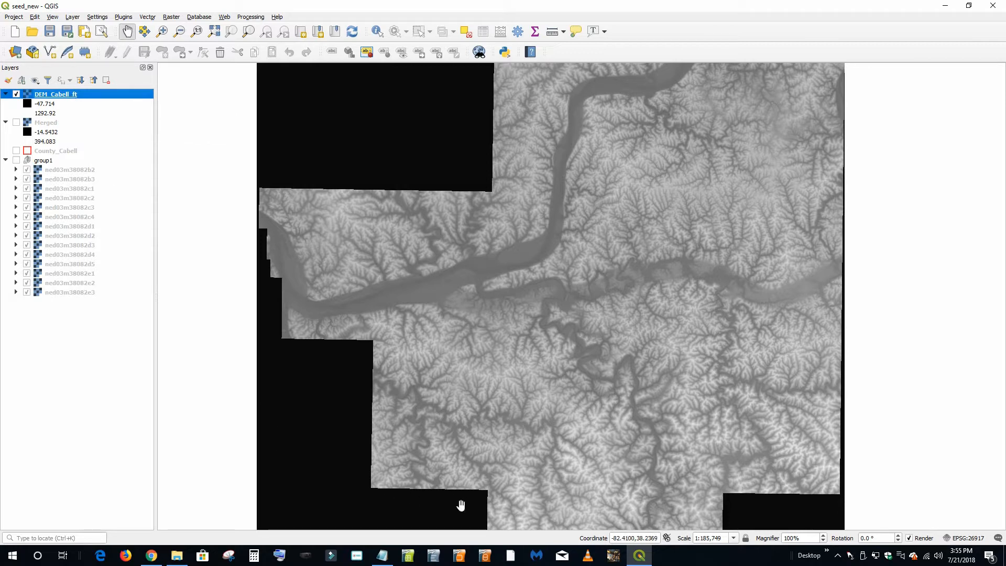
{"action": "left_click", "coordinate": [383, 556]}
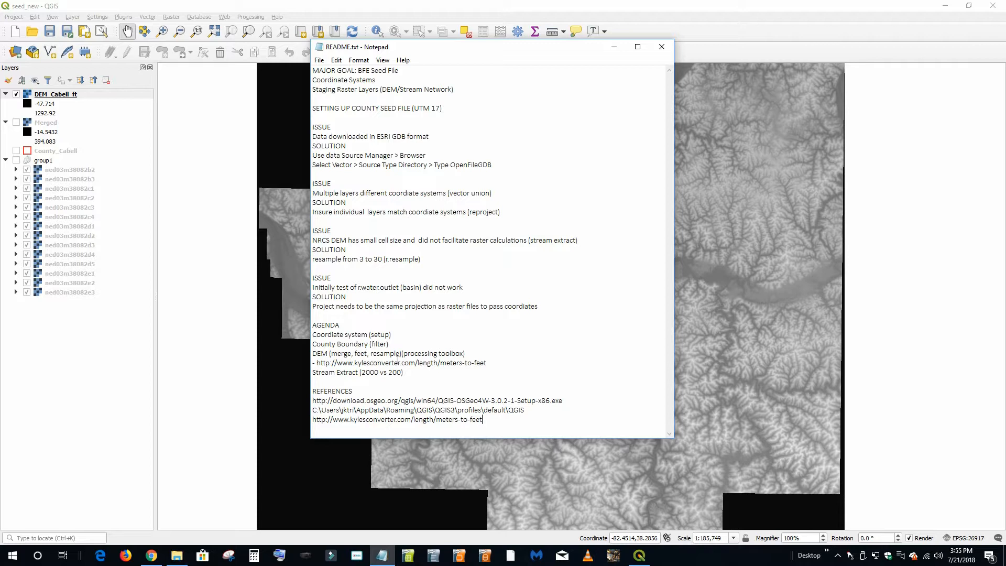
{"action": "left_click", "coordinate": [610, 47]}
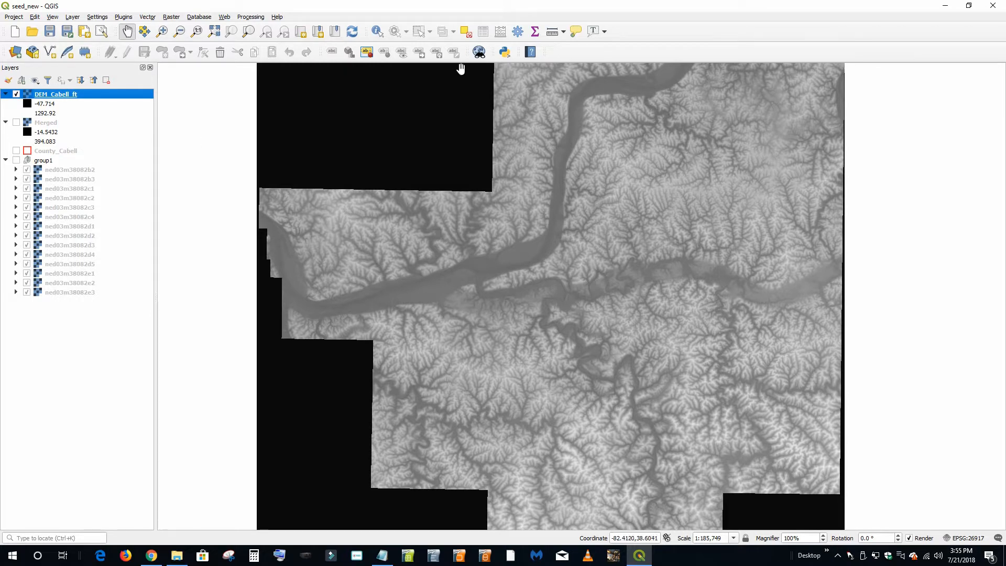
Open and widen the Processing Toolbox, search it for "resample" to examine the matching GRASS tools, and clear the search.
{"action": "left_click", "coordinate": [519, 32]}
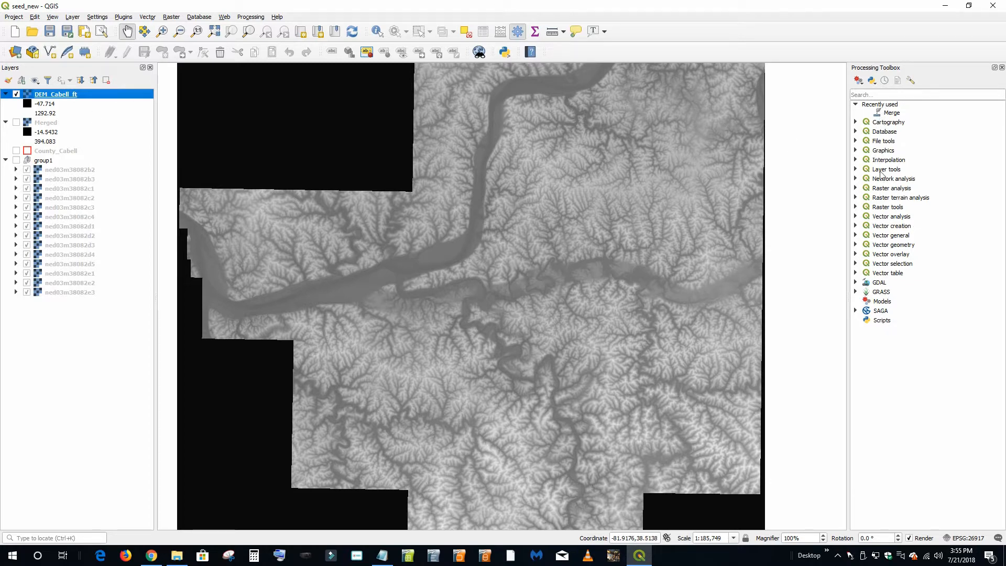
{"action": "left_click", "coordinate": [871, 94]}
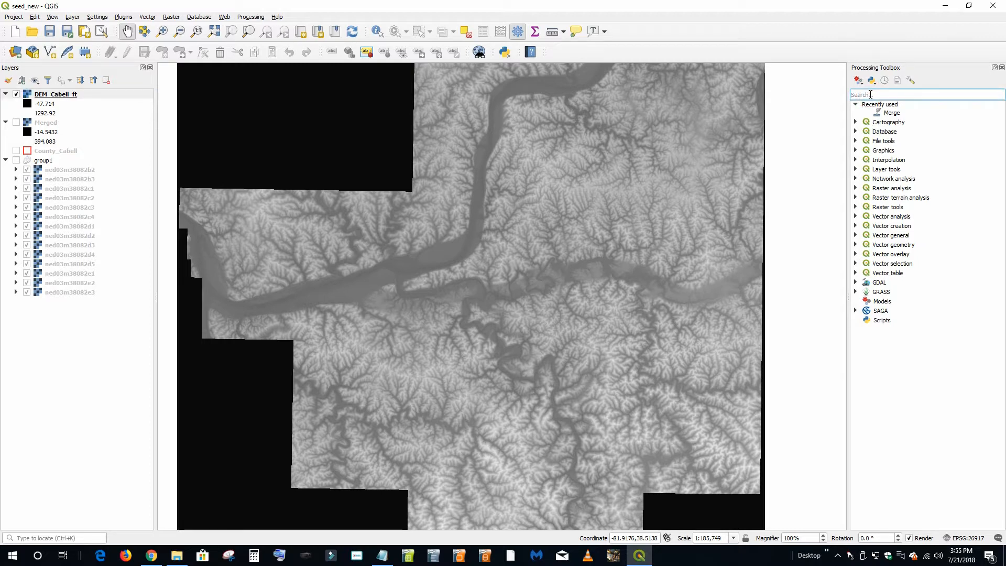
{"action": "type", "text": "resample"}
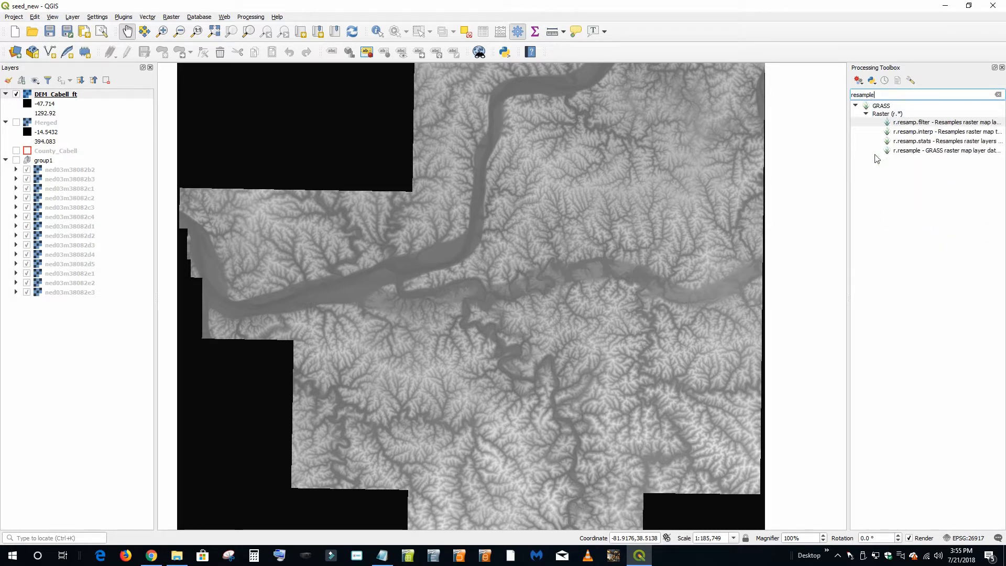
{"action": "left_click_drag", "start_coordinate": [847, 166], "coordinate": [819, 172]}
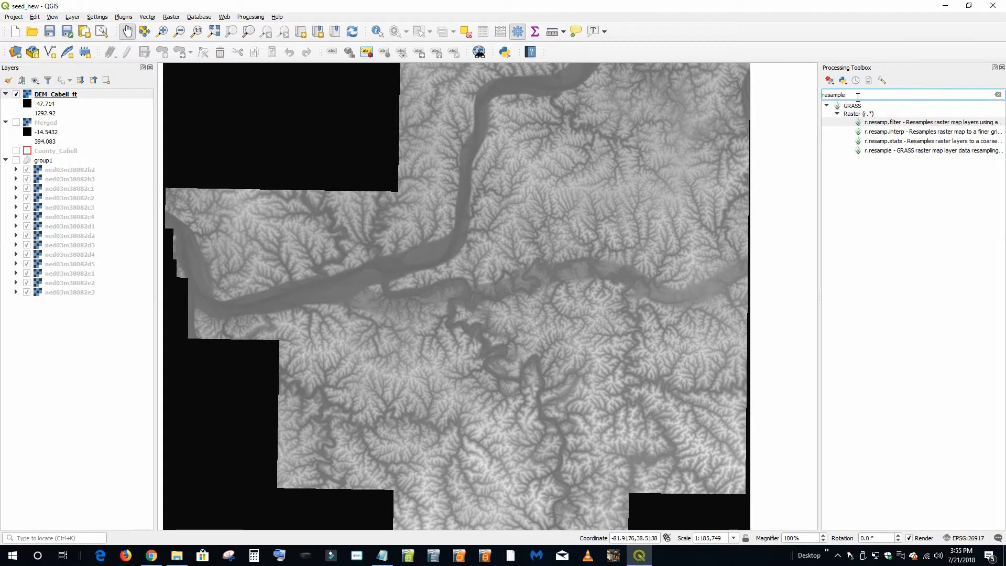
{"action": "left_click", "coordinate": [900, 151]}
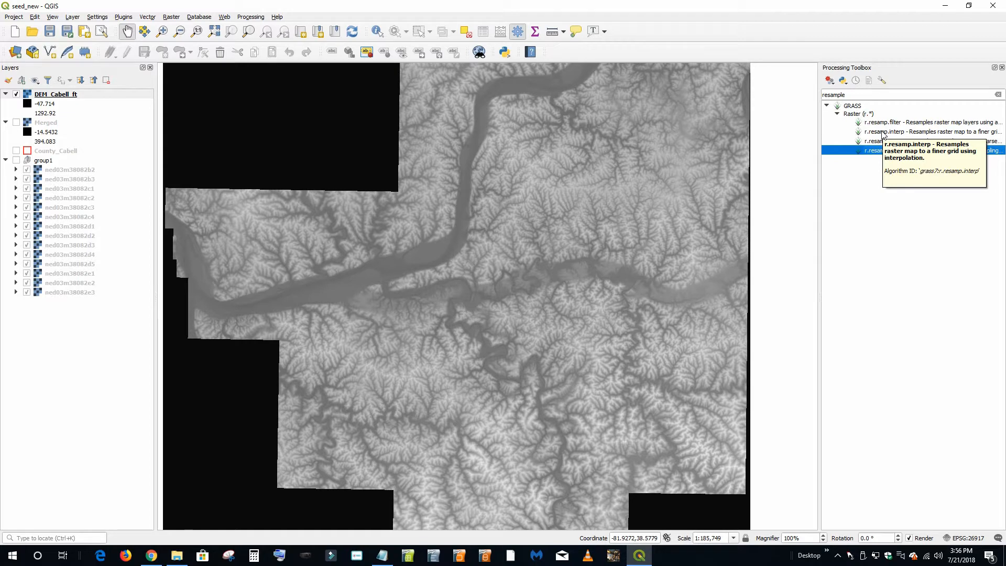
{"action": "double_click", "coordinate": [852, 95]}
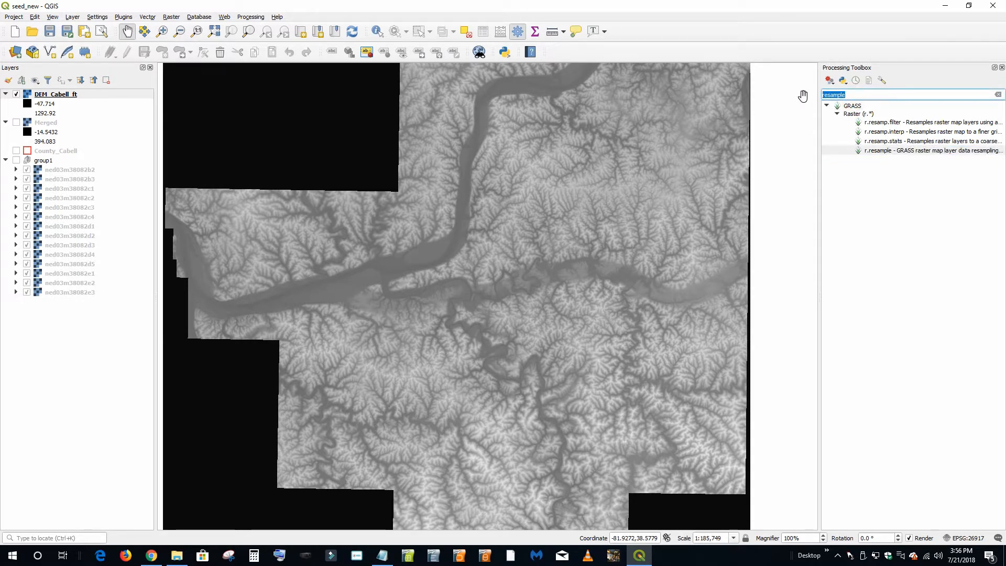
{"action": "key", "text": "BackSpace"}
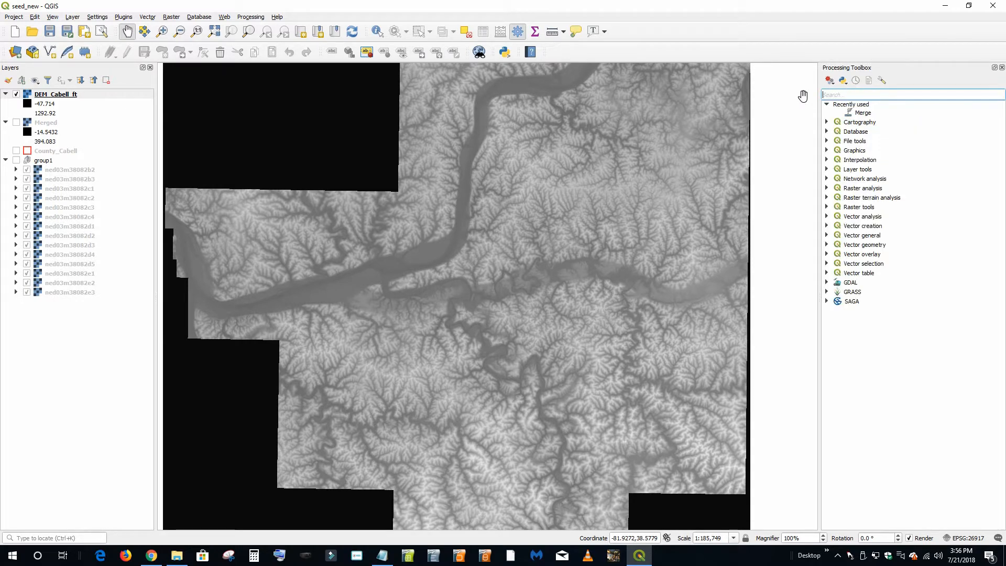
Browse the GRASS raster tools and open r.resample for the DEM_Cabell_ft layer.
{"action": "left_click", "coordinate": [831, 293]}
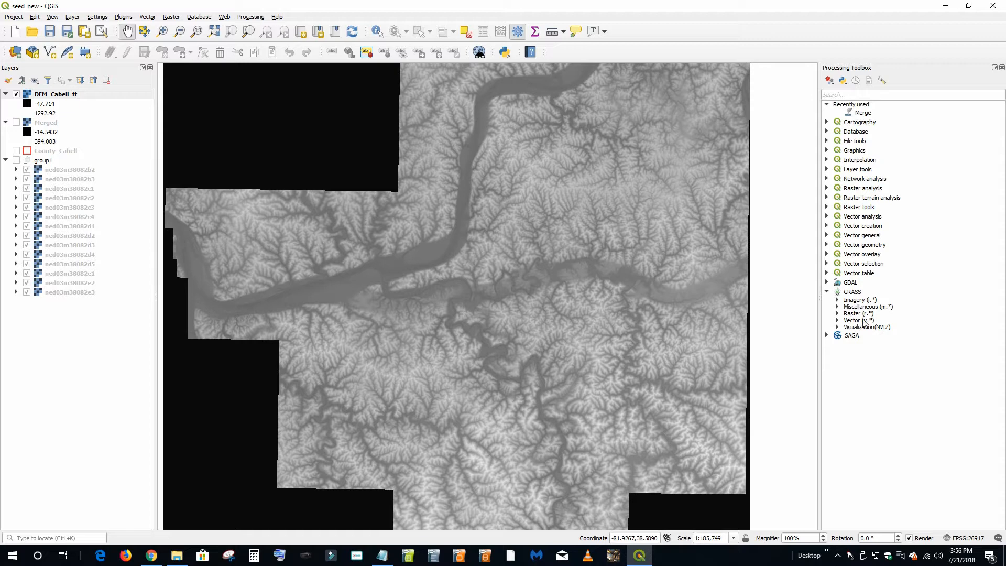
{"action": "left_click", "coordinate": [839, 314]}
{"action": "scroll", "coordinate": [874, 324], "scroll_direction": "down", "scroll_amount": 5}
{"action": "scroll", "coordinate": [874, 324], "scroll_direction": "down", "scroll_amount": 20}
{"action": "scroll", "coordinate": [874, 324], "scroll_direction": "down", "scroll_amount": 1}
{"action": "scroll", "coordinate": [892, 317], "scroll_direction": "up", "scroll_amount": 20}
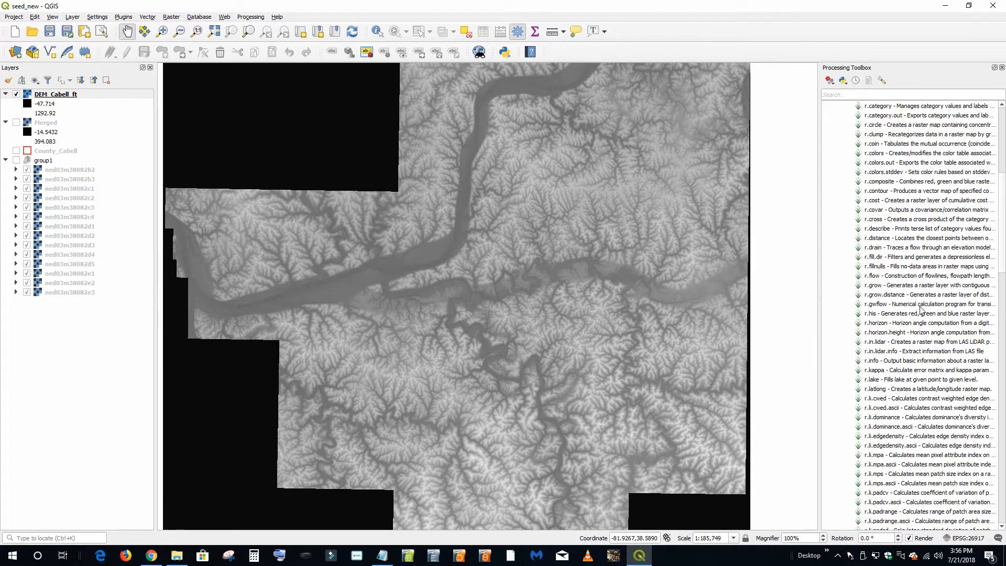
{"action": "scroll", "coordinate": [918, 287], "scroll_direction": "down", "scroll_amount": 20}
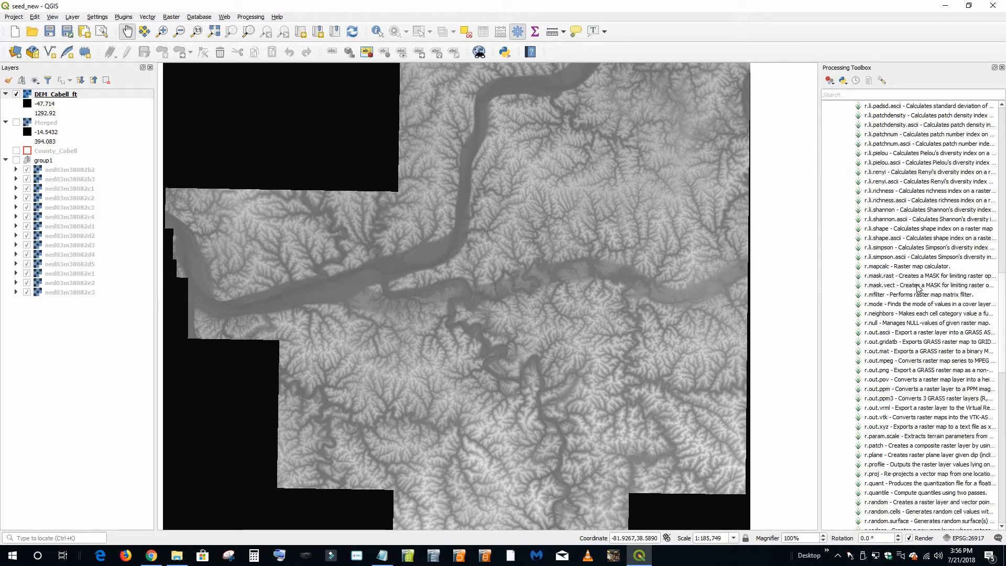
{"action": "scroll", "coordinate": [919, 287], "scroll_direction": "down", "scroll_amount": 4}
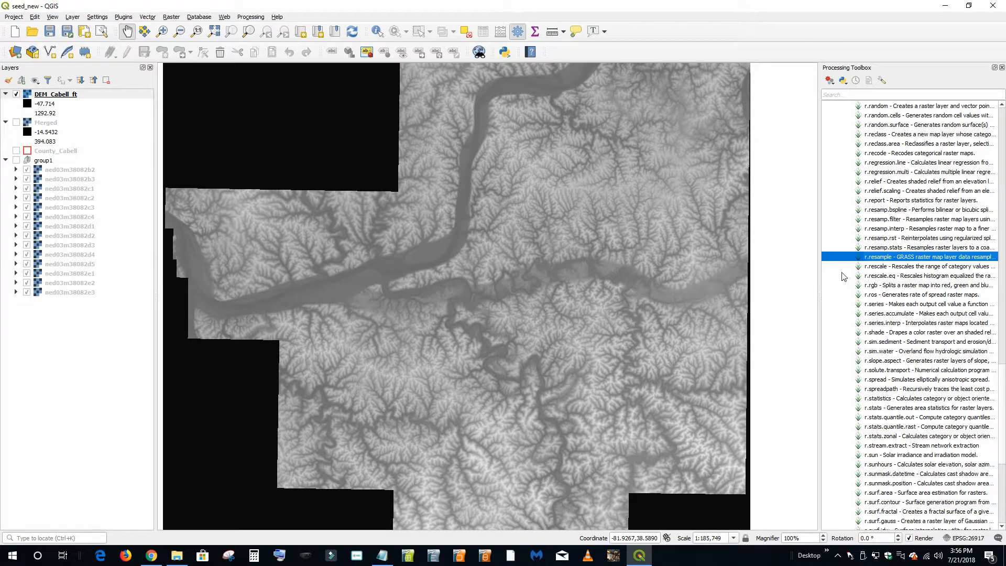
{"action": "double_click", "coordinate": [876, 258]}
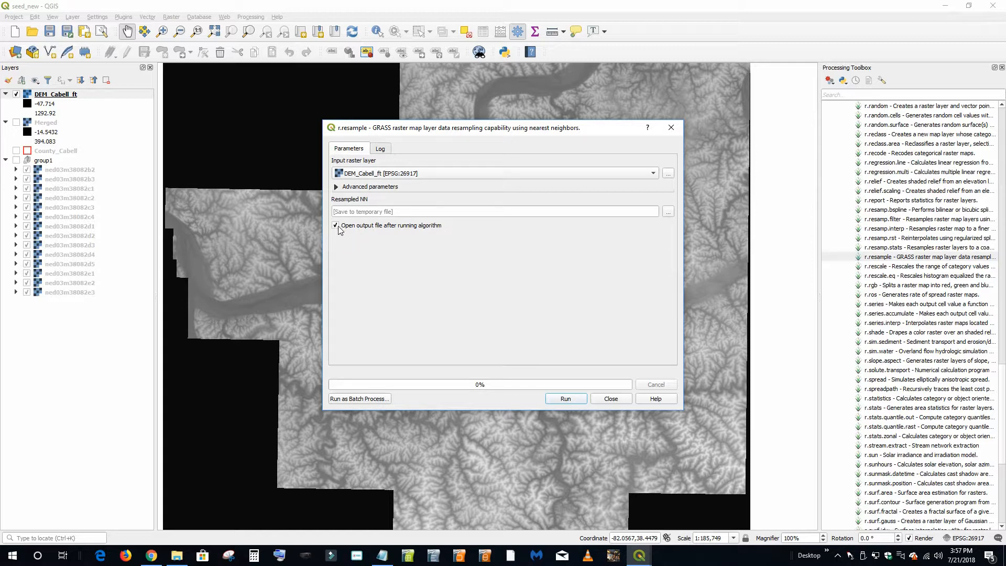
{"action": "left_click", "coordinate": [668, 211]}
{"action": "left_click", "coordinate": [694, 234]}
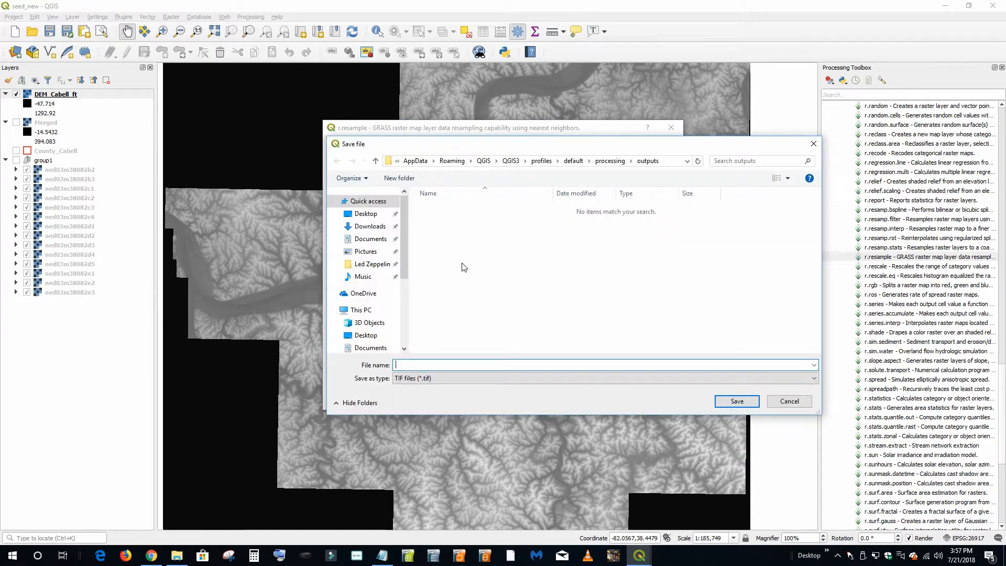
{"action": "left_click", "coordinate": [813, 144]}
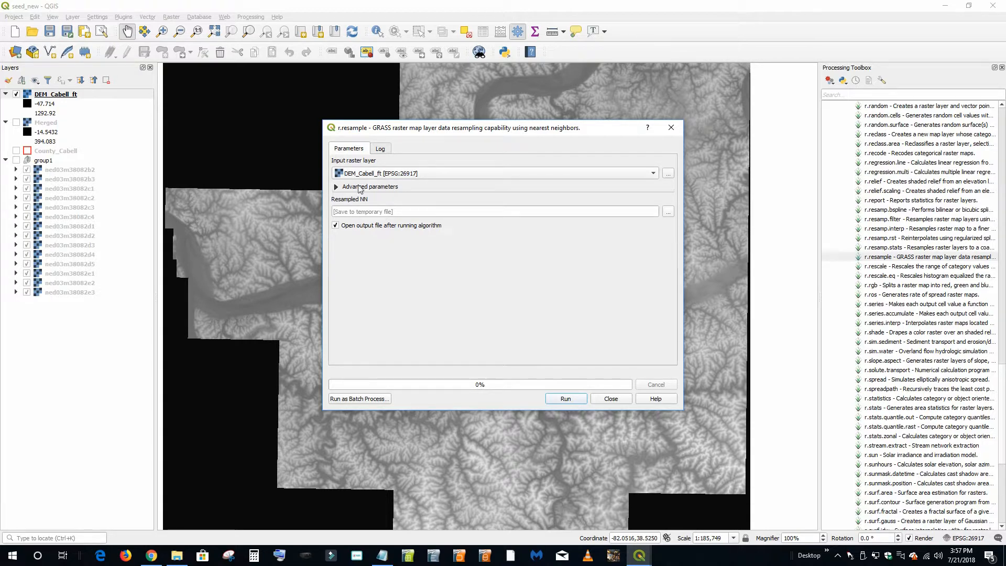
Set the GRASS region cell size to 30 in the advanced parameters of r.resample.
{"action": "left_click", "coordinate": [336, 187]}
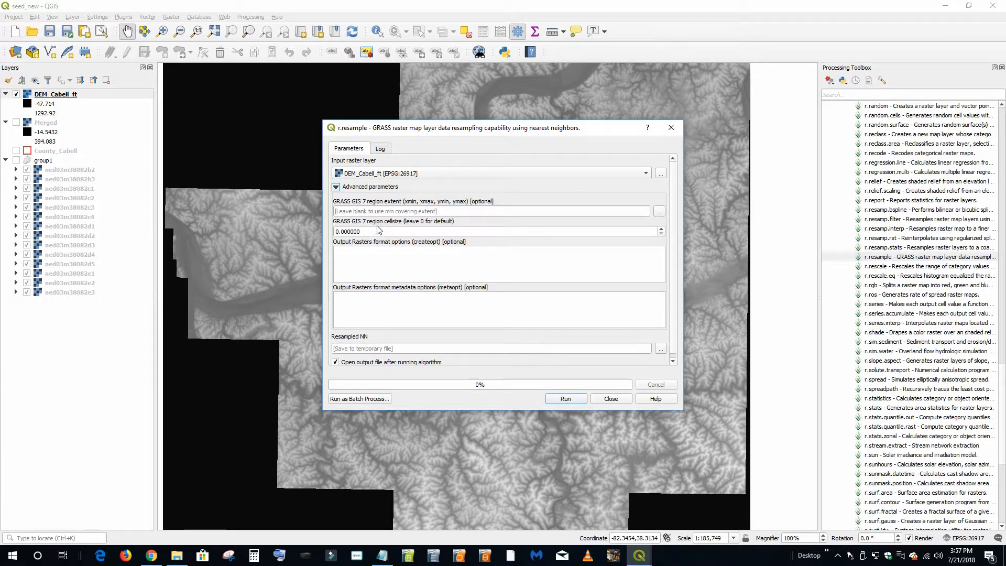
{"action": "left_click_drag", "start_coordinate": [360, 231], "coordinate": [315, 228]}
{"action": "type", "text": "30"}
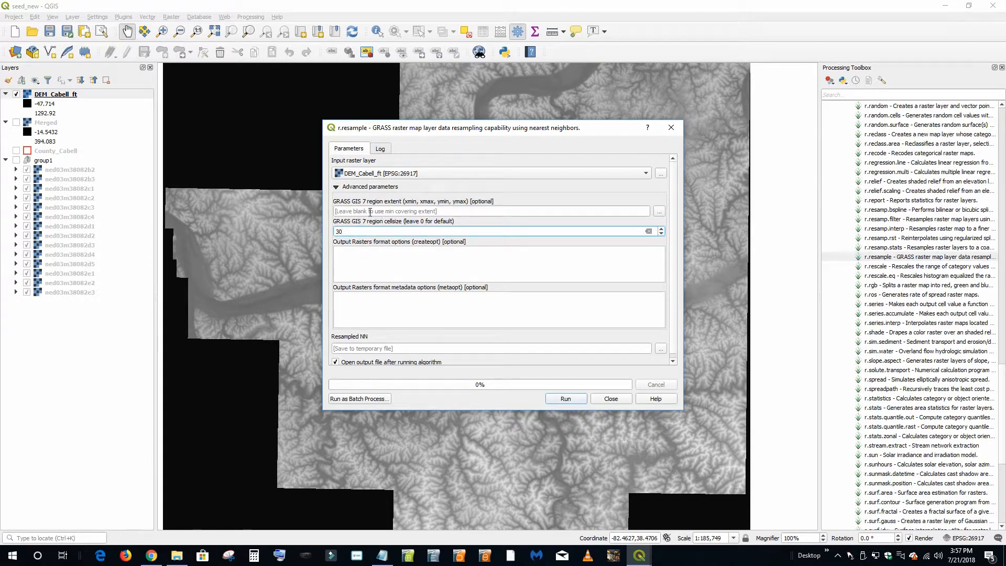
Set the output to DEM_Cabell_30_ft.tif in the Desktop folder 20180721_BFES5_Staging_County_Watersheds_Solution, run r.resample, and close the dialog.
{"action": "left_click", "coordinate": [661, 349]}
{"action": "left_click", "coordinate": [692, 366]}
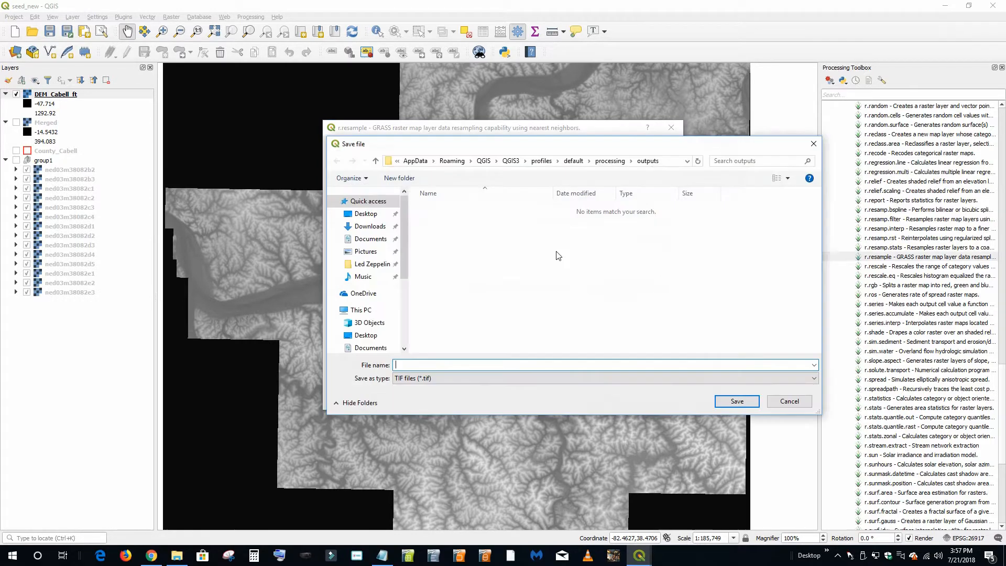
{"action": "left_click", "coordinate": [366, 214]}
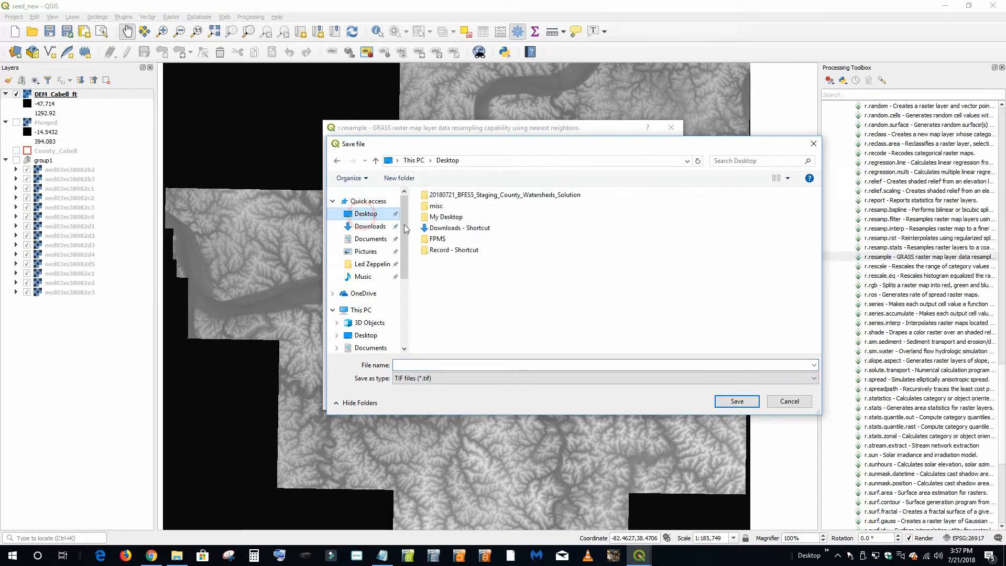
{"action": "double_click", "coordinate": [476, 197]}
{"action": "left_click", "coordinate": [456, 207]}
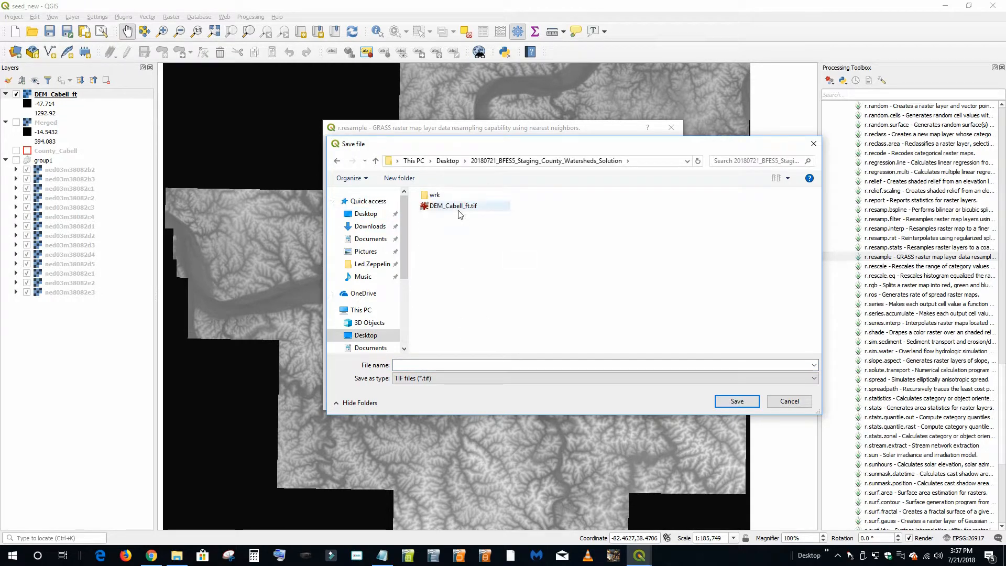
{"action": "double_click", "coordinate": [432, 365]}
{"action": "left_click", "coordinate": [432, 365]}
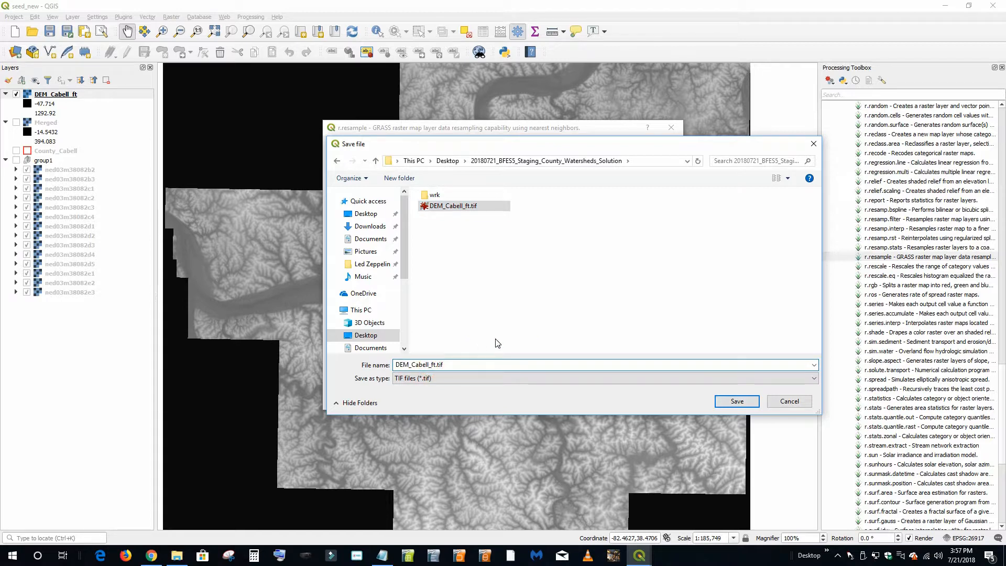
{"action": "type", "text": "30"}
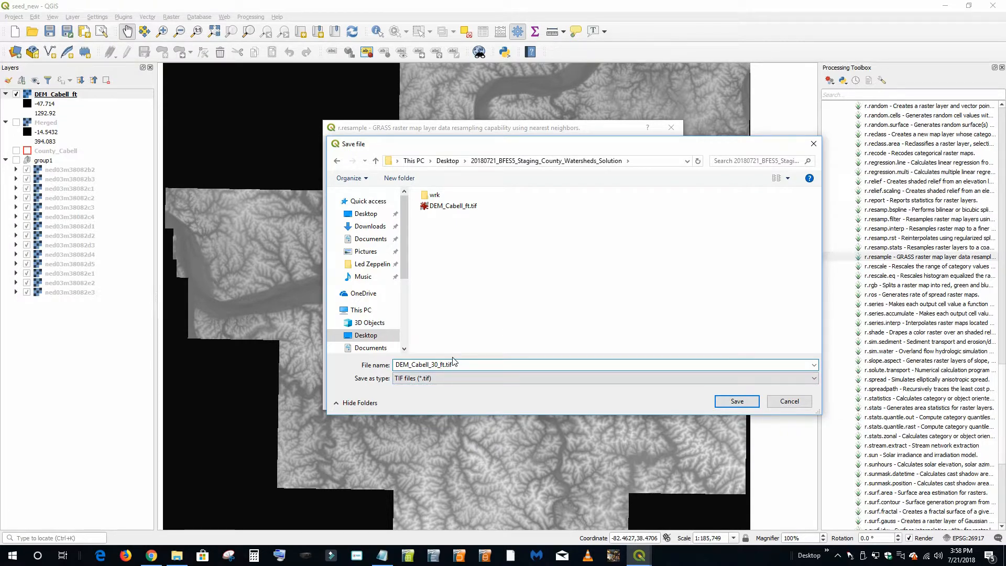
{"action": "type", "text": "_"}
{"action": "left_click", "coordinate": [726, 404]}
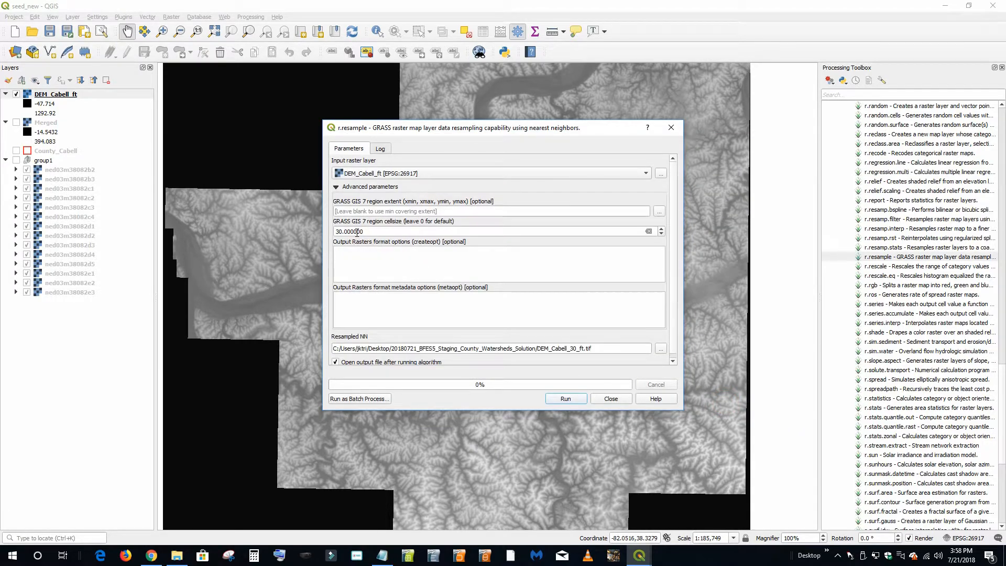
{"action": "left_click", "coordinate": [566, 399]}
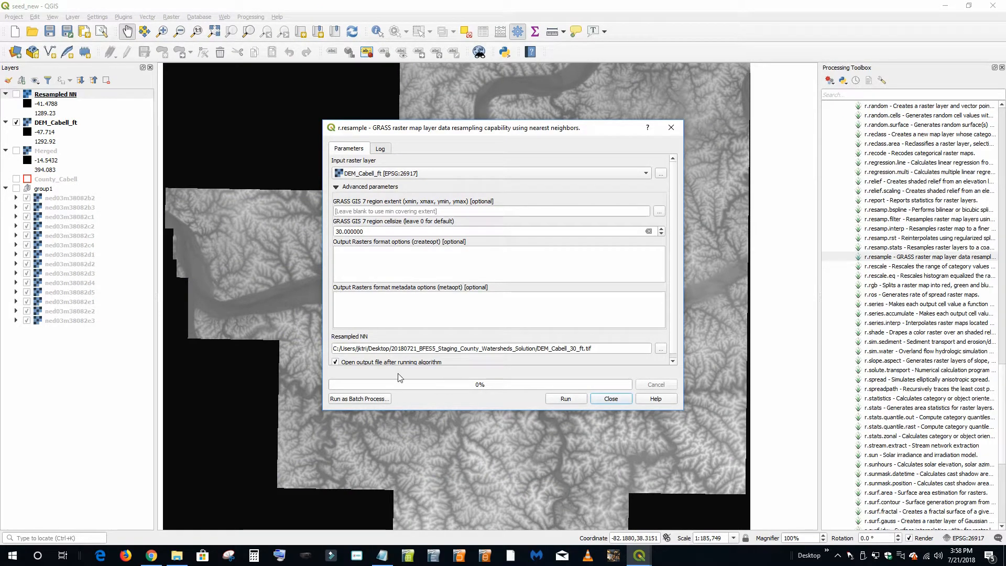
{"action": "left_click", "coordinate": [611, 399]}
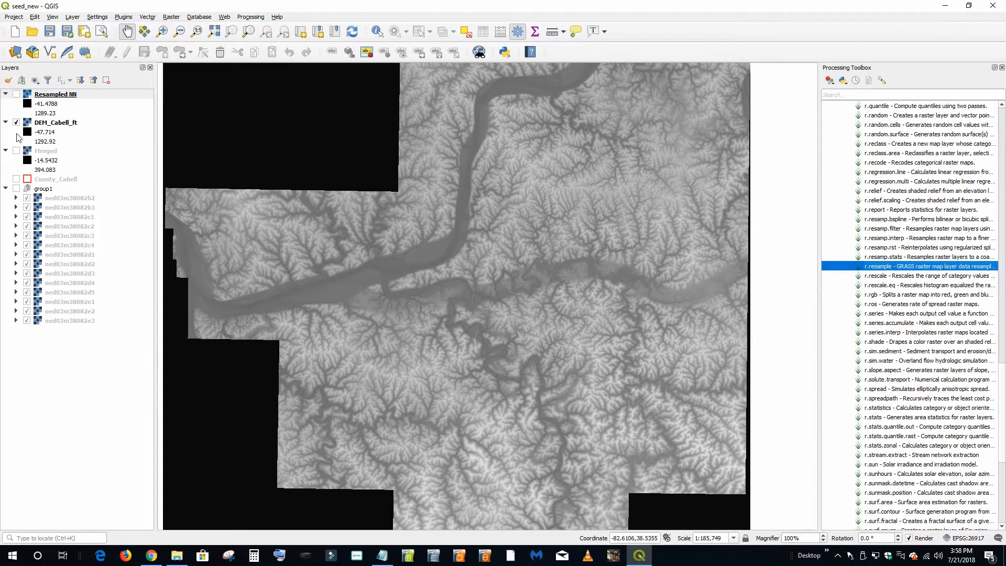
Hide DEM_Cabell_ft, show the Resampled NN layer, and inspect its cells up close in a small area.
{"action": "left_click", "coordinate": [16, 122]}
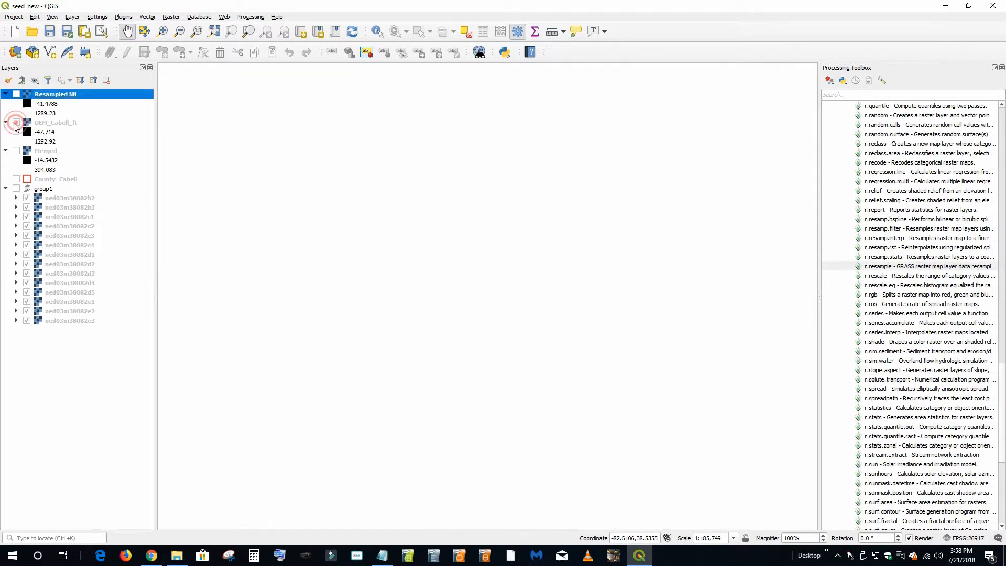
{"action": "left_click", "coordinate": [16, 95]}
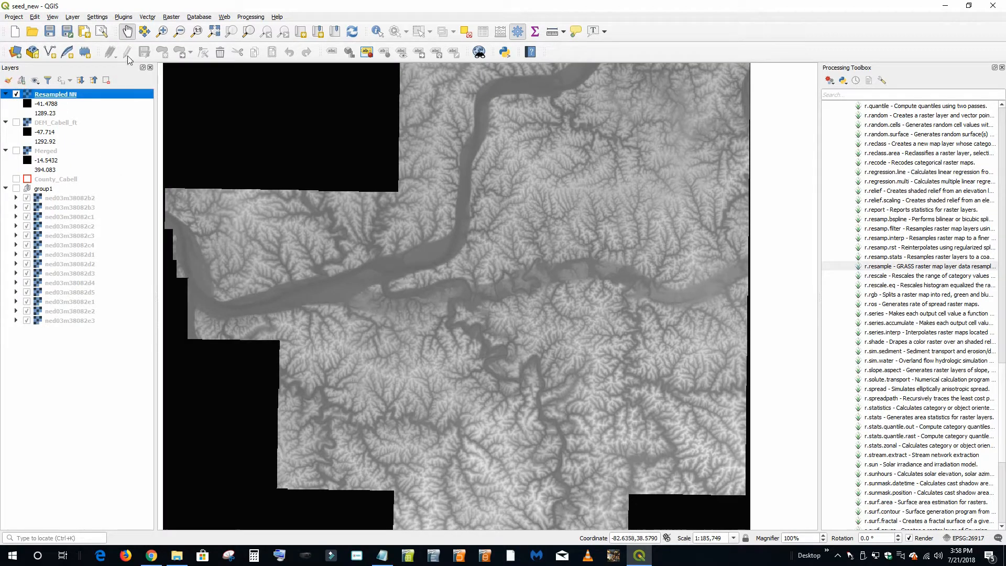
{"action": "left_click", "coordinate": [162, 31]}
{"action": "left_click_drag", "start_coordinate": [370, 315], "coordinate": [418, 354]}
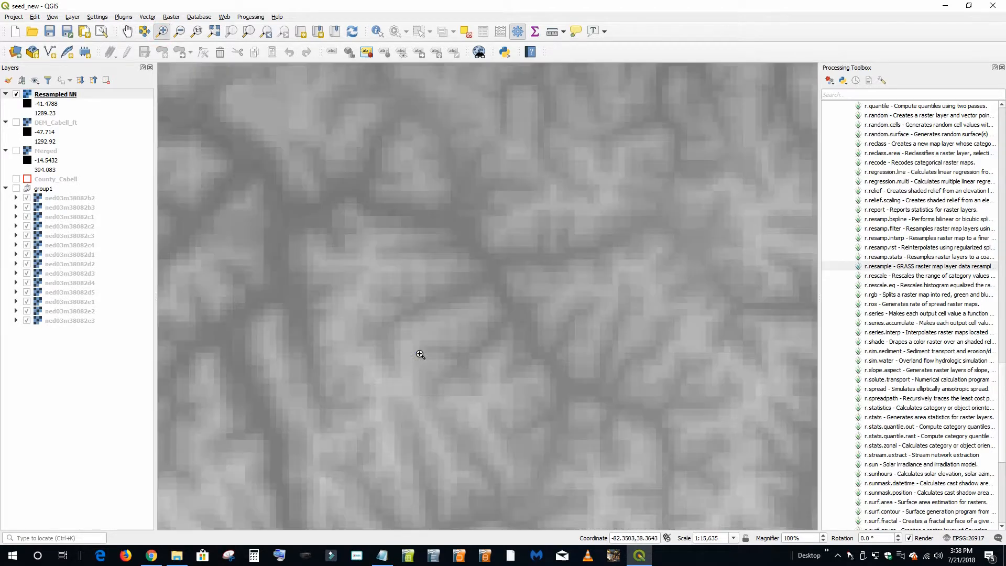
Check the source, extent and pixel size in the Resampled NN layer's properties.
{"action": "right_click", "coordinate": [67, 99]}
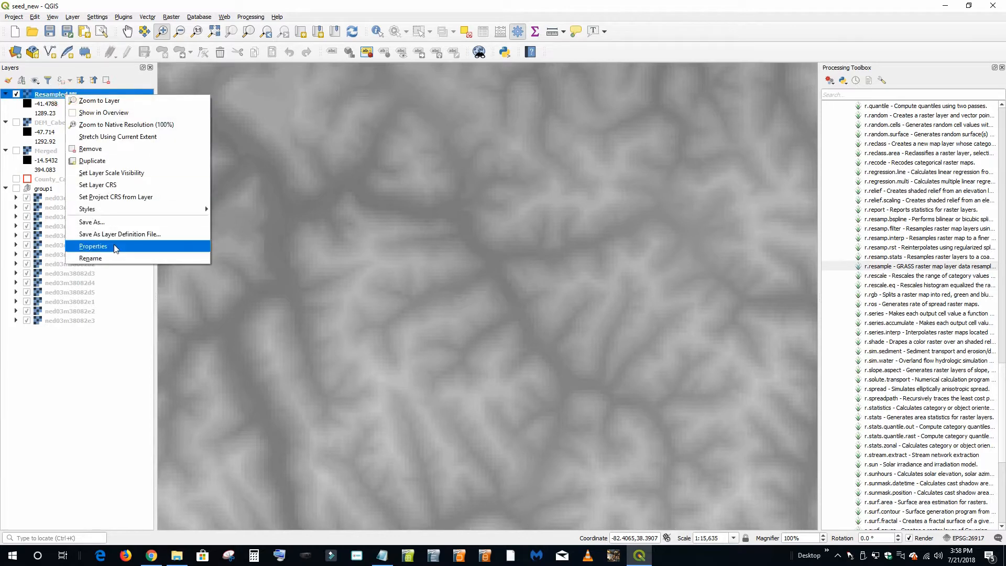
{"action": "left_click", "coordinate": [112, 240]}
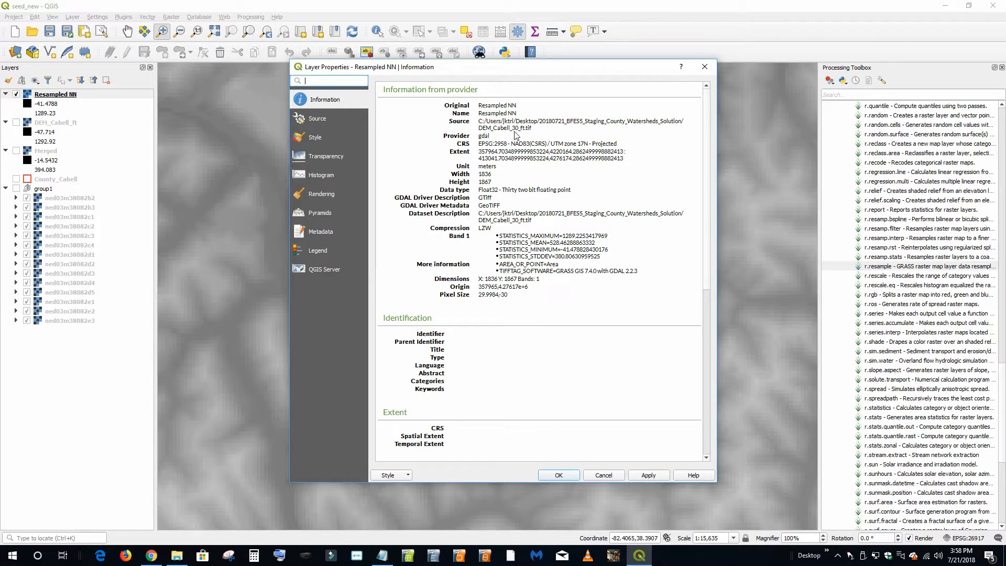
{"action": "left_click", "coordinate": [602, 474]}
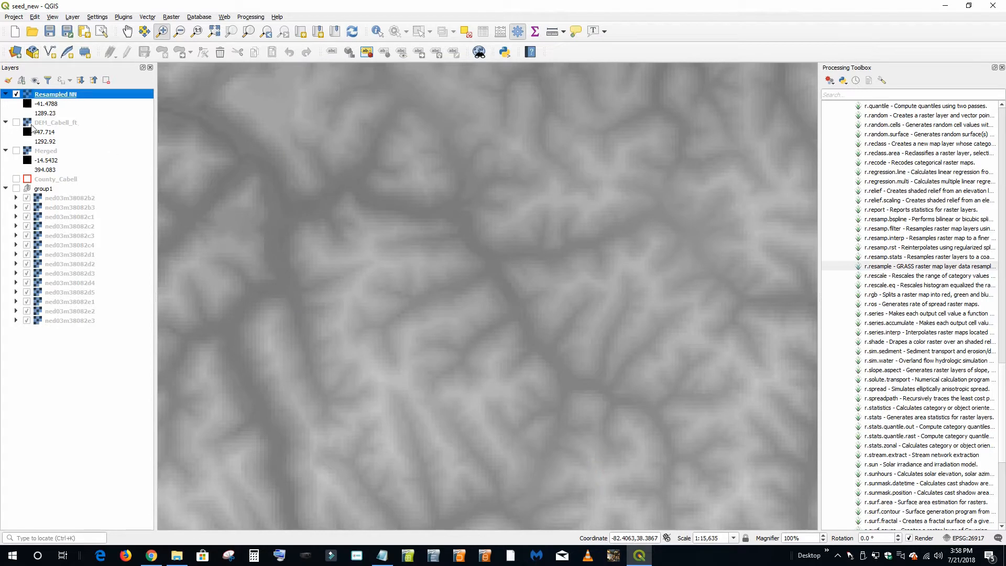
Remove the DEM_Cabell_ft and Merged layers from the project.
{"action": "right_click", "coordinate": [44, 123]}
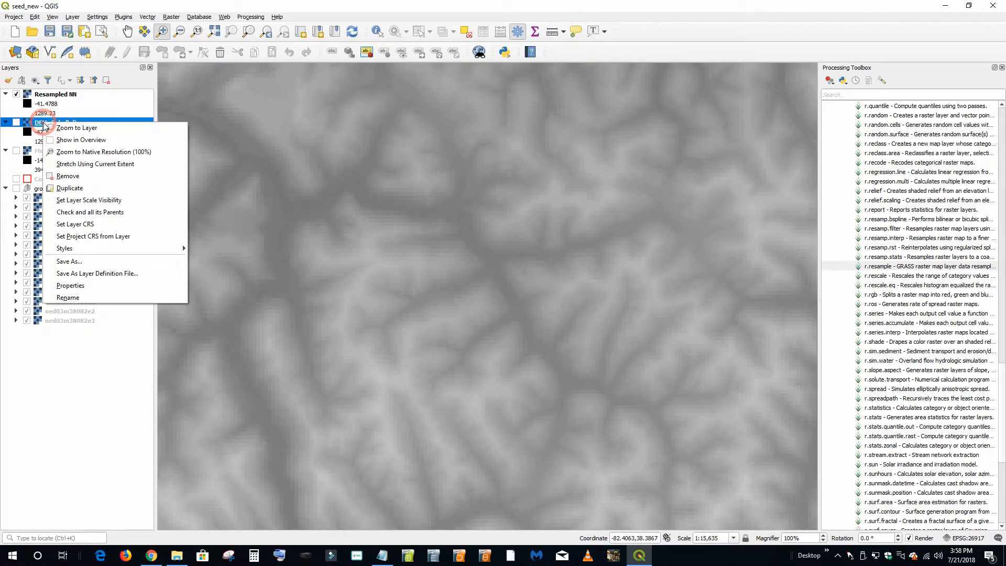
{"action": "left_click", "coordinate": [72, 177]}
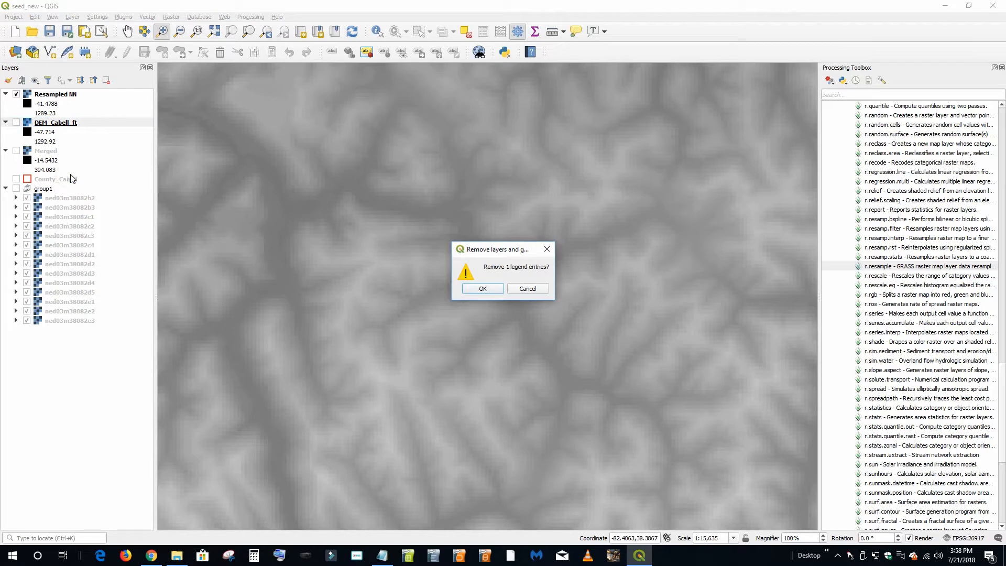
{"action": "left_click", "coordinate": [483, 289]}
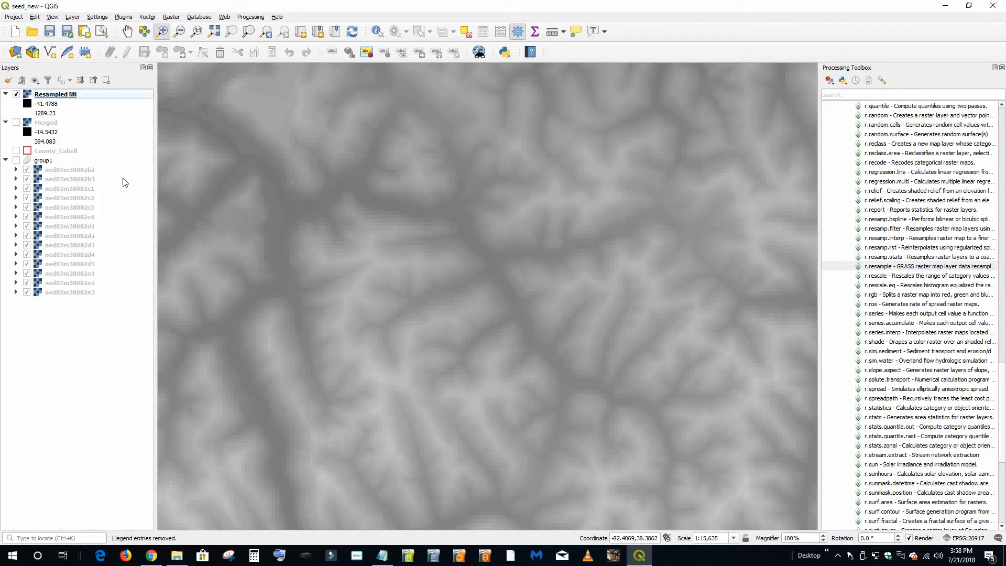
{"action": "right_click", "coordinate": [43, 124]}
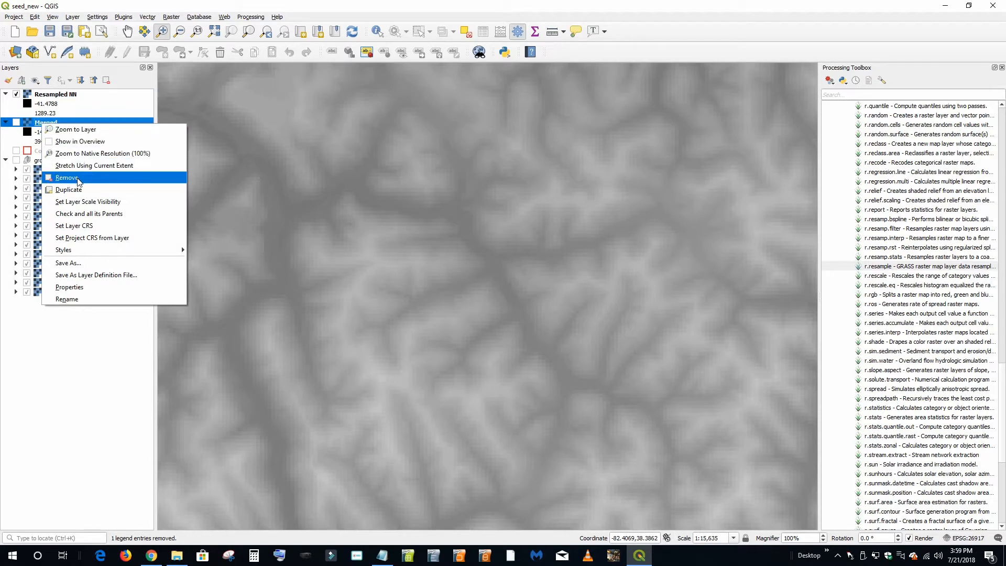
{"action": "left_click", "coordinate": [78, 178]}
{"action": "left_click", "coordinate": [476, 290]}
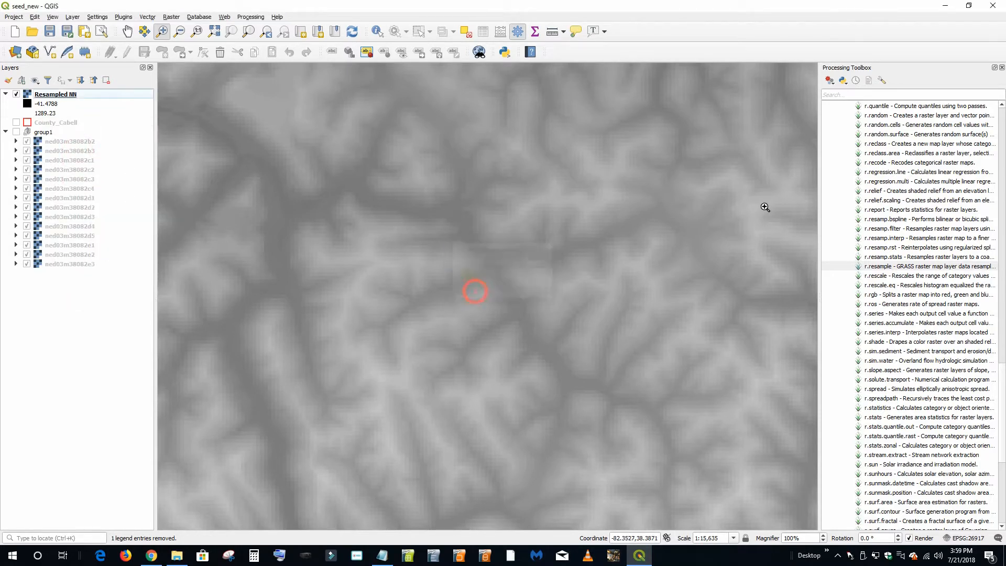
Close the Processing Toolbox and remove the Resampled NN layer from the project.
{"action": "left_click", "coordinate": [1002, 68]}
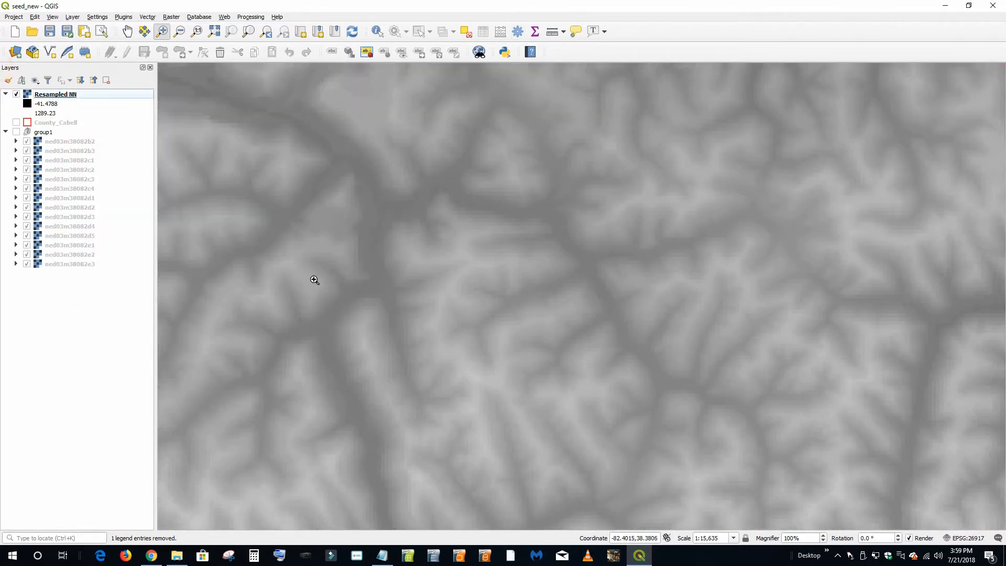
{"action": "right_click", "coordinate": [66, 94]}
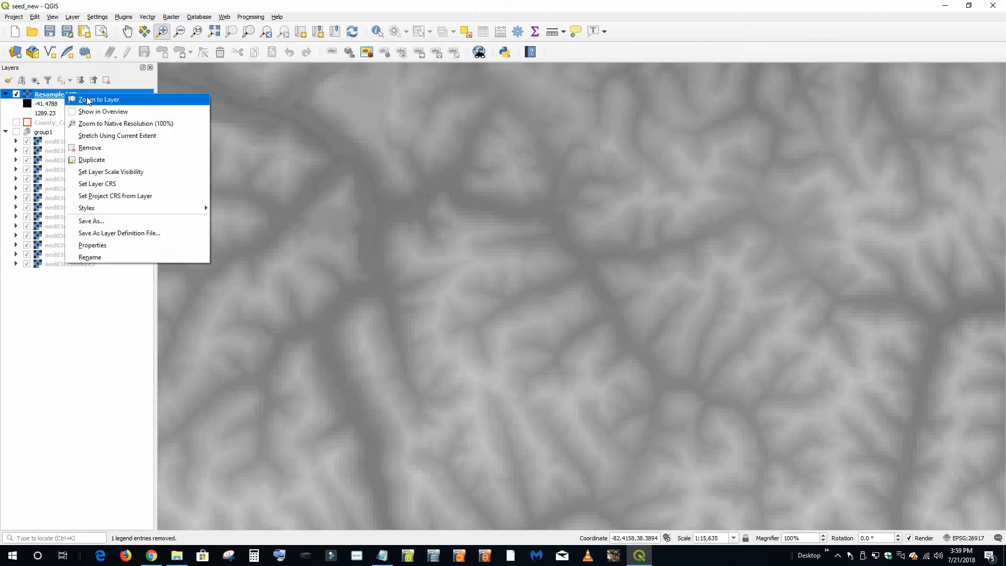
{"action": "left_click", "coordinate": [90, 147]}
{"action": "left_click", "coordinate": [484, 289]}
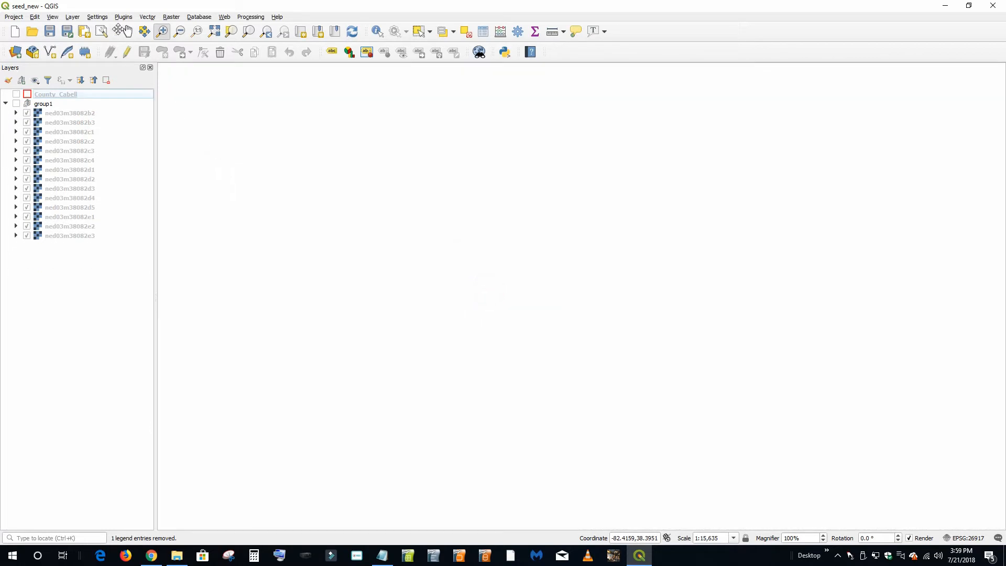
Add DEM_Cabell_ft.tif from the 20180721_BFES5_Staging_County_Watersheds_Solution folder as a raster layer.
{"action": "left_click", "coordinate": [97, 17]}
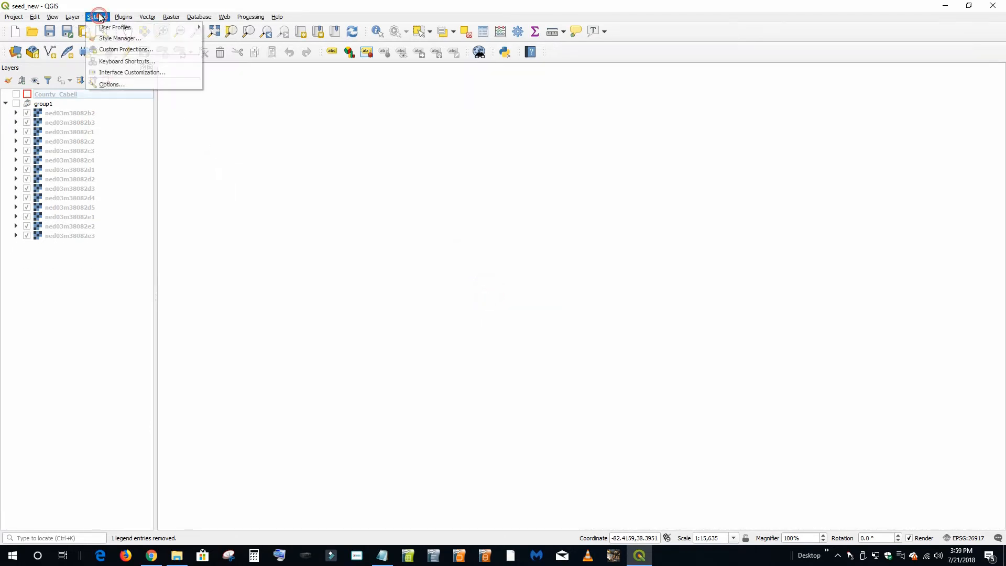
{"action": "mouse_move", "coordinate": [72, 16]}
{"action": "mouse_move", "coordinate": [112, 52]}
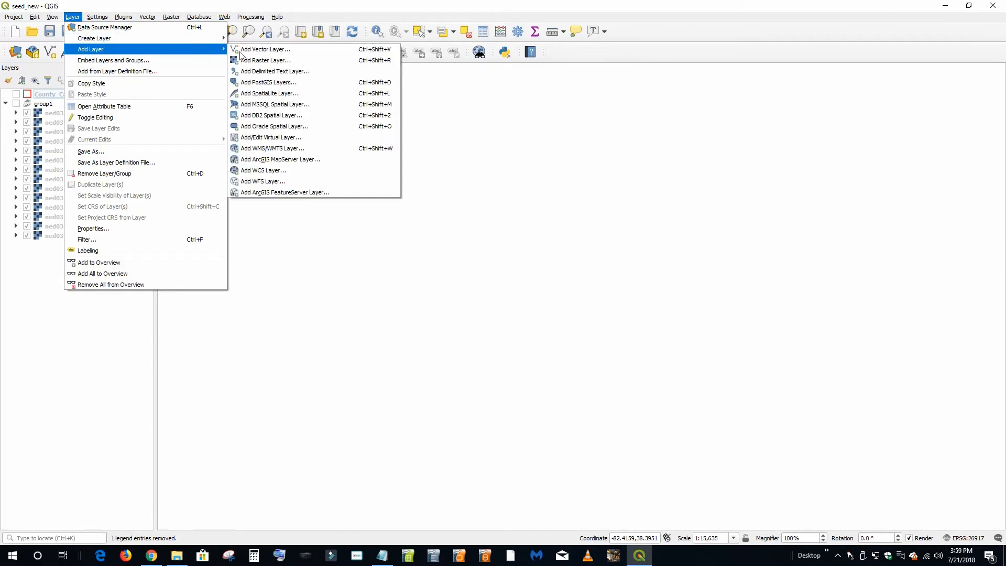
{"action": "left_click", "coordinate": [257, 61]}
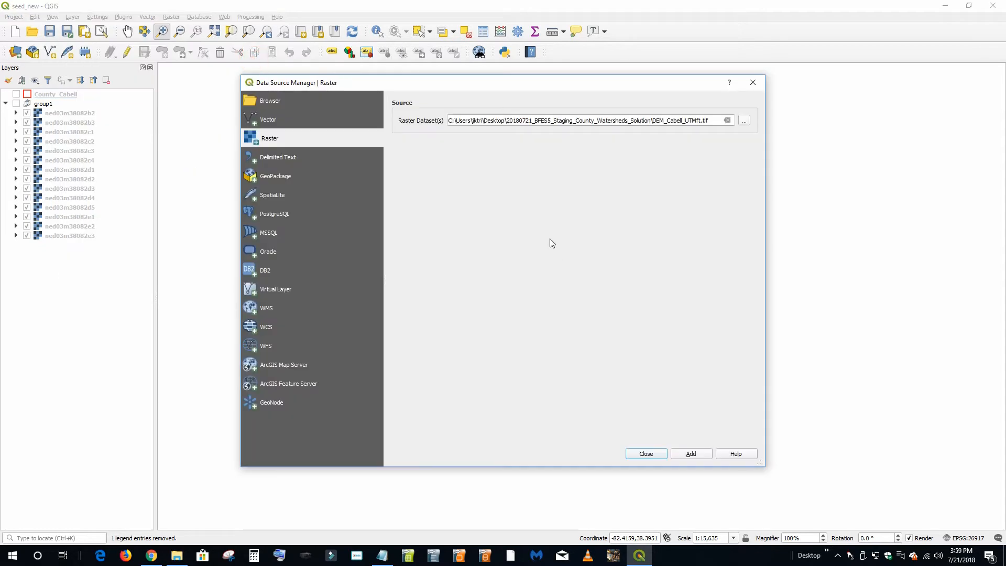
{"action": "left_click", "coordinate": [745, 121]}
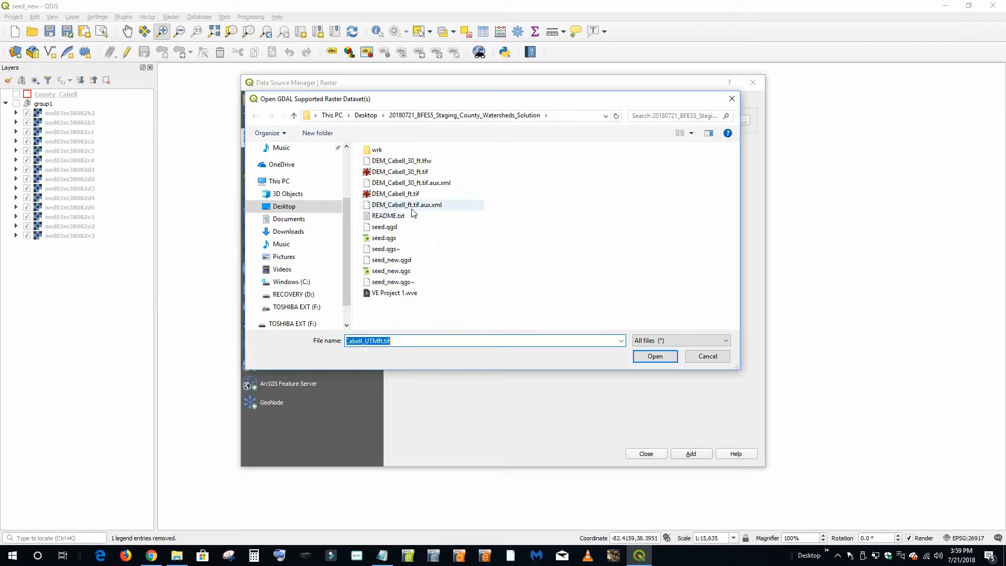
{"action": "left_click", "coordinate": [403, 194]}
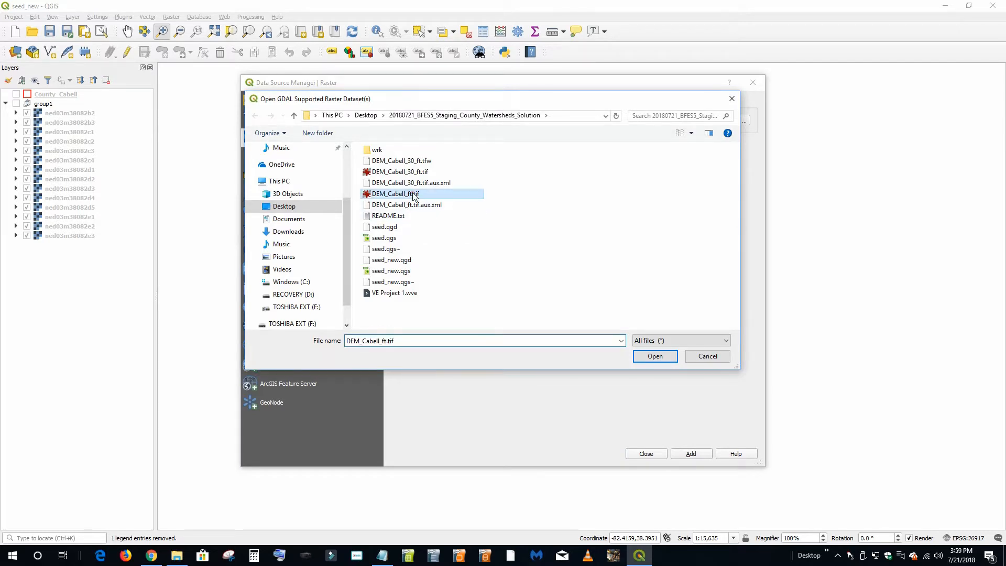
{"action": "left_click", "coordinate": [655, 357]}
{"action": "left_click", "coordinate": [692, 454]}
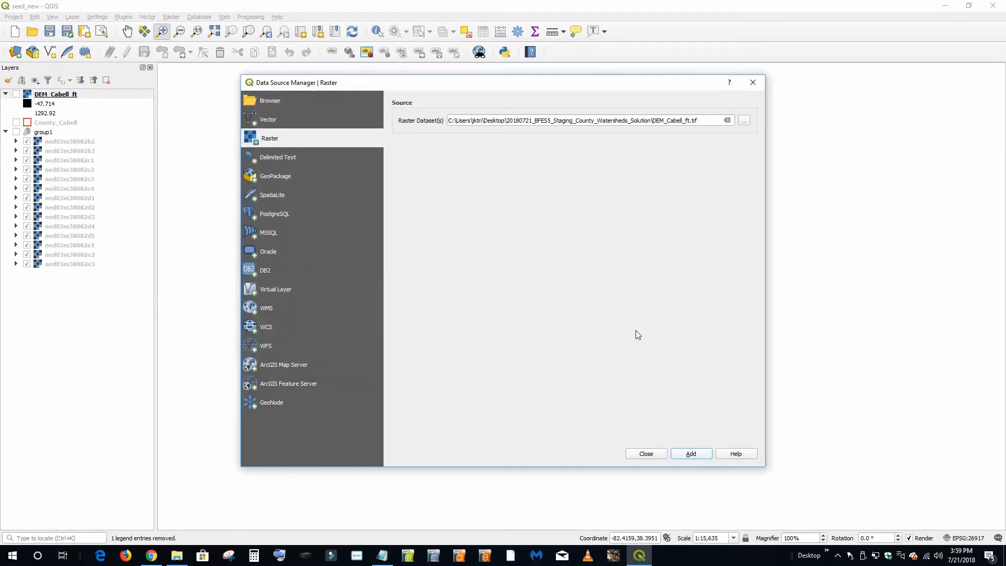
Add DEM_Cabell_30_ft.tif from the same folder as a raster layer and close the Data Source Manager.
{"action": "left_click", "coordinate": [745, 121]}
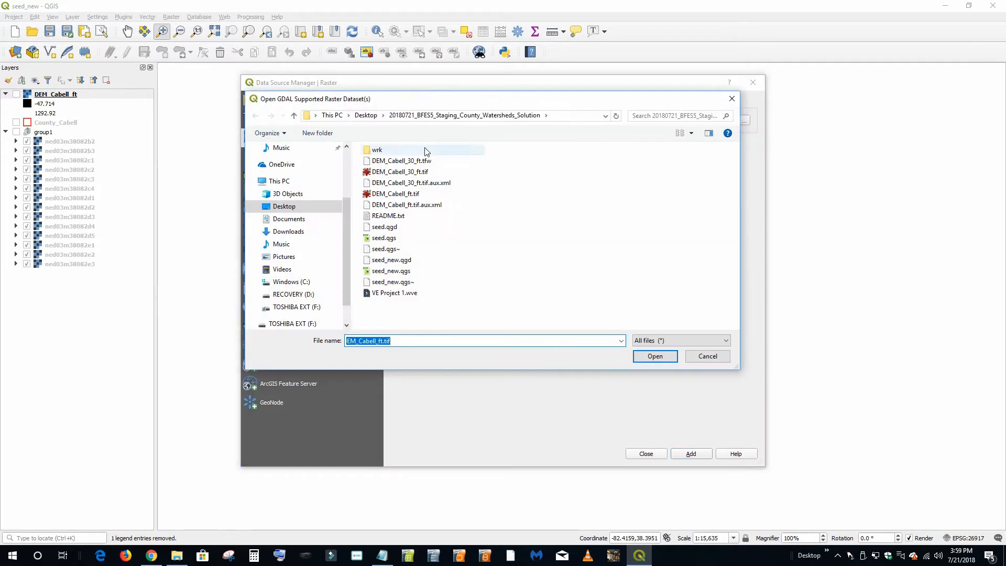
{"action": "left_click", "coordinate": [400, 173]}
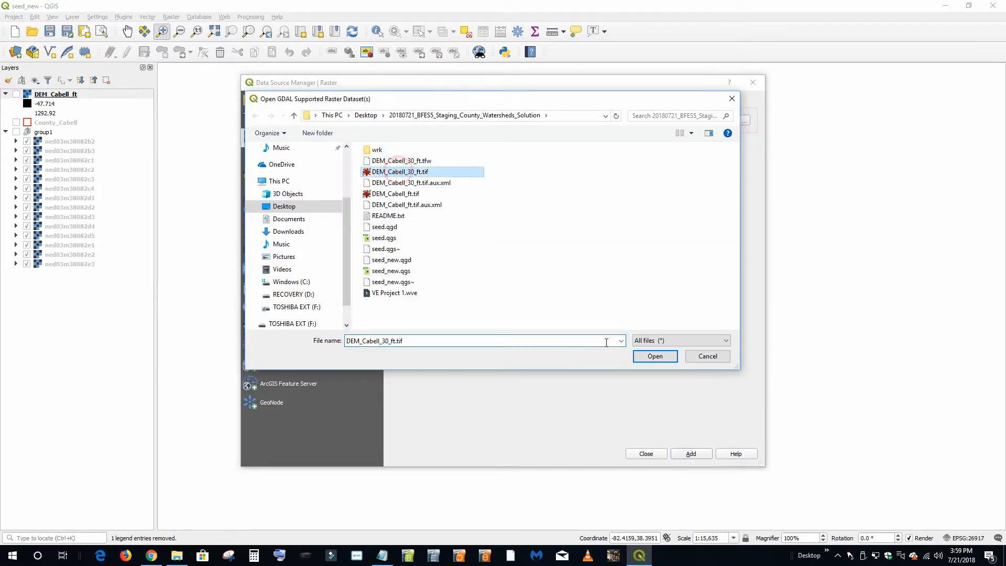
{"action": "left_click", "coordinate": [656, 357]}
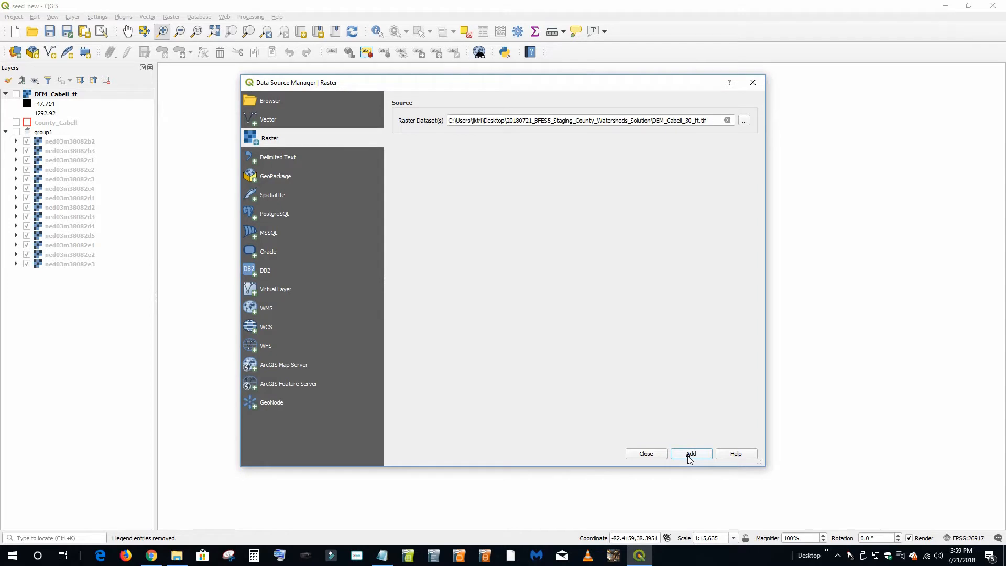
{"action": "left_click", "coordinate": [690, 454]}
{"action": "left_click", "coordinate": [647, 454]}
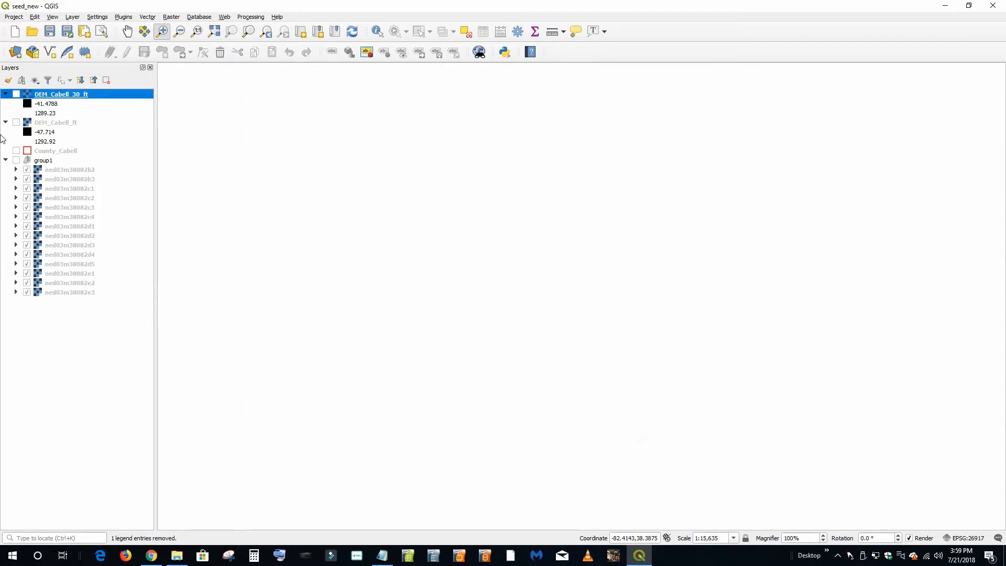
Show both DEM layers and compare their cell sizes up close by switching DEM_Cabell_30_ft off and on.
{"action": "left_click", "coordinate": [16, 122]}
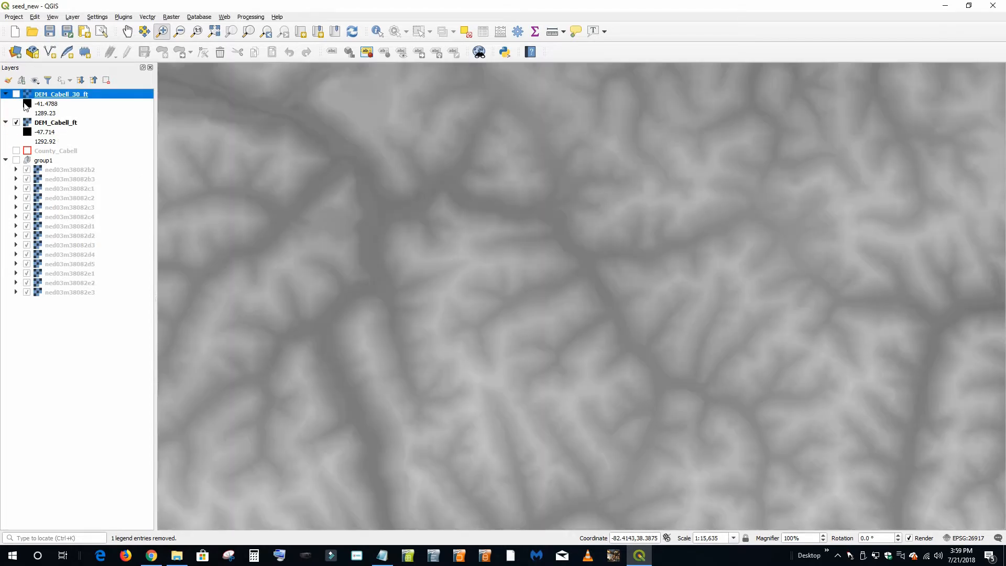
{"action": "left_click", "coordinate": [16, 94]}
{"action": "left_click_drag", "start_coordinate": [460, 243], "coordinate": [577, 346]}
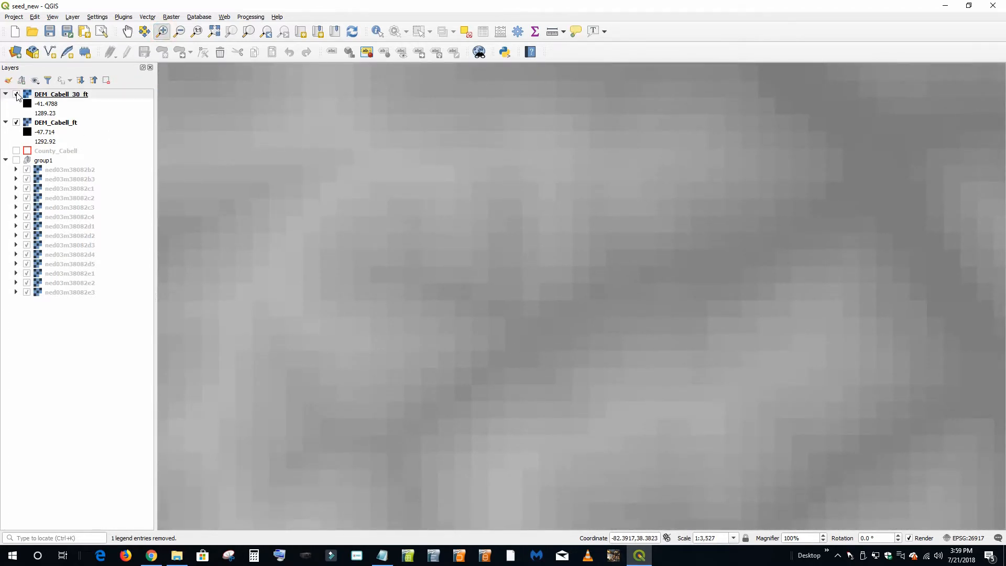
{"action": "left_click", "coordinate": [16, 94]}
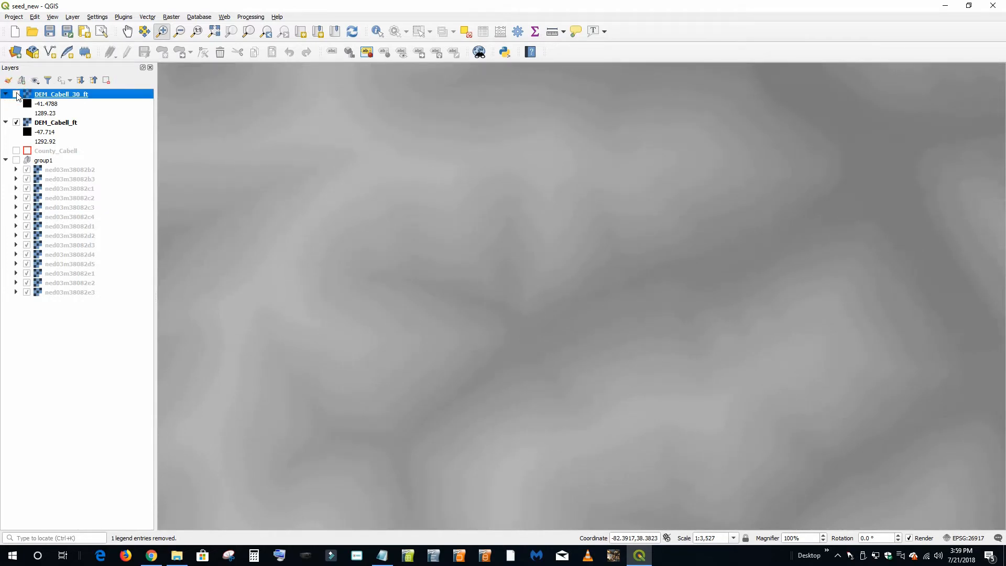
{"action": "left_click", "coordinate": [16, 94]}
{"action": "left_click", "coordinate": [16, 95]}
{"action": "left_click", "coordinate": [16, 95]}
Review the agenda in README.txt, search the Processing Toolbox for stream, and open r.stream.extract.
{"action": "left_click", "coordinate": [382, 554]}
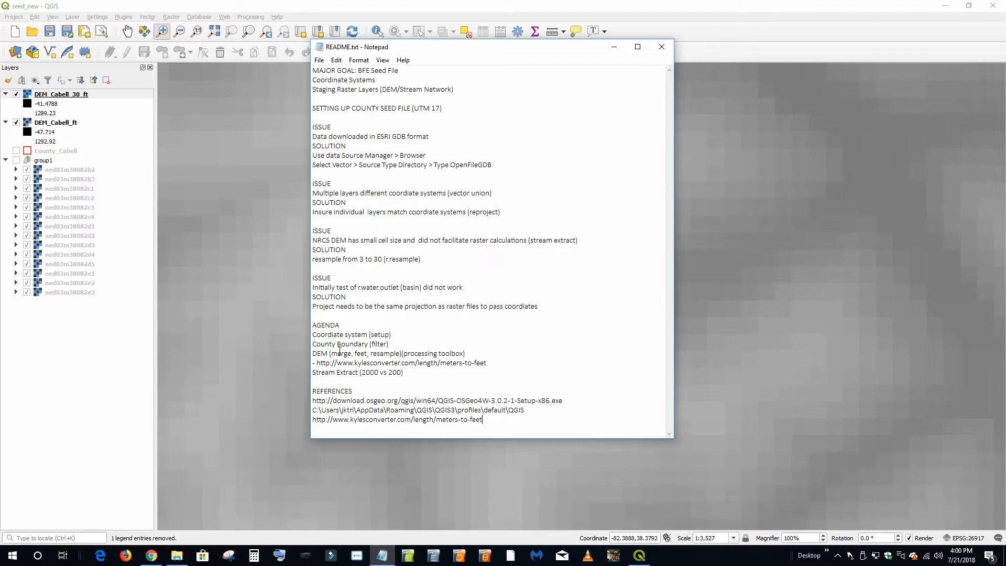
{"action": "left_click", "coordinate": [663, 47]}
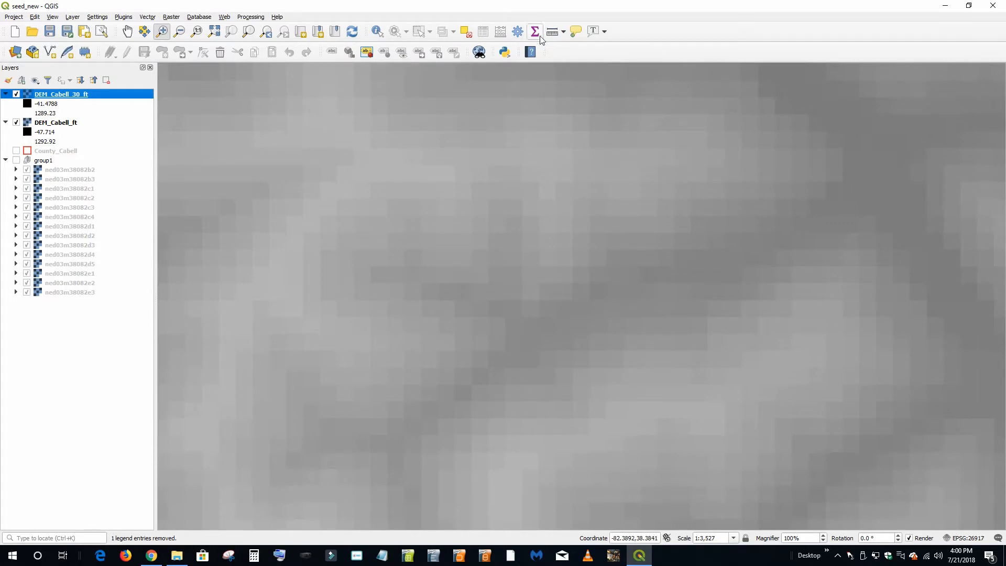
{"action": "left_click", "coordinate": [518, 31]}
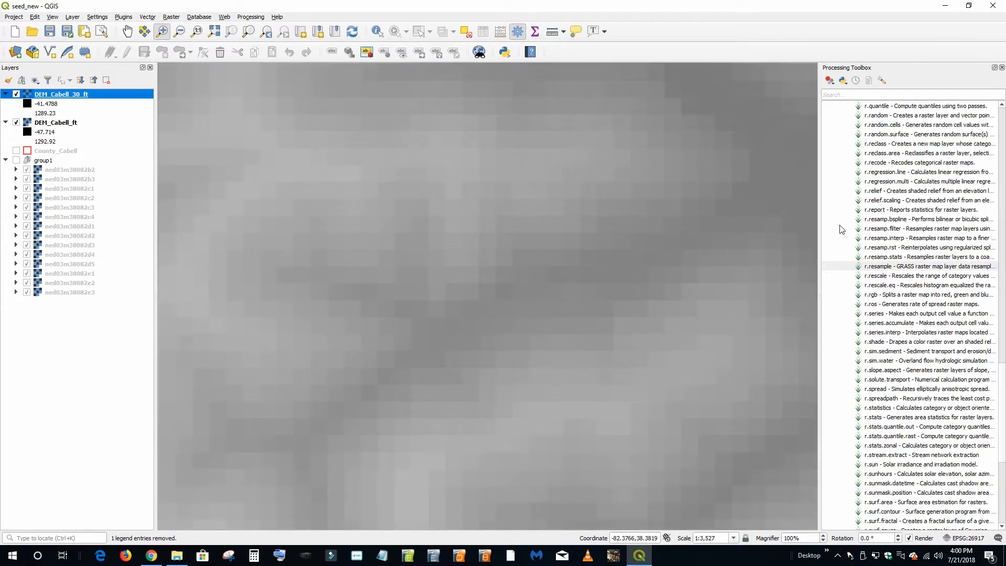
{"action": "left_click", "coordinate": [848, 96]}
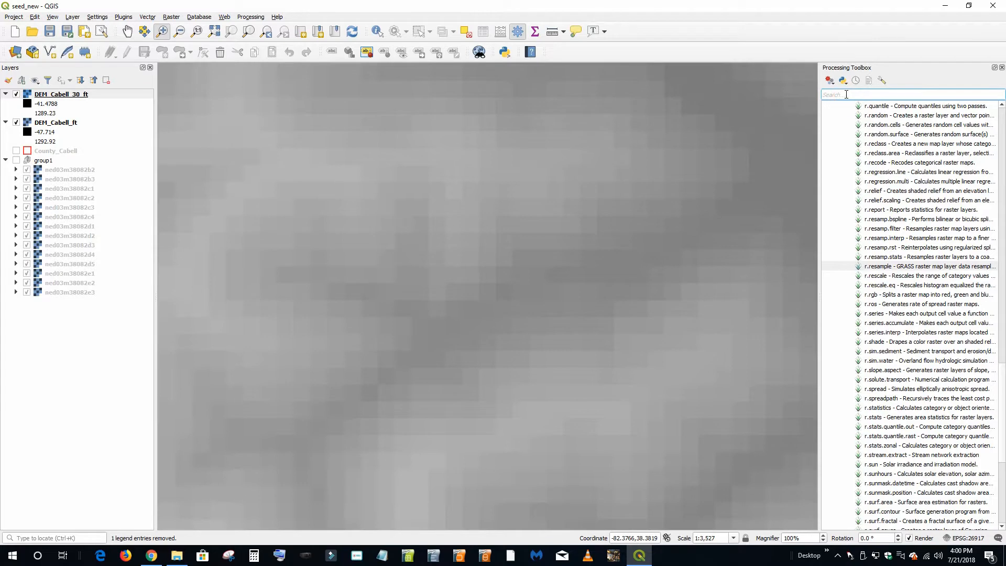
{"action": "type", "text": "stream"}
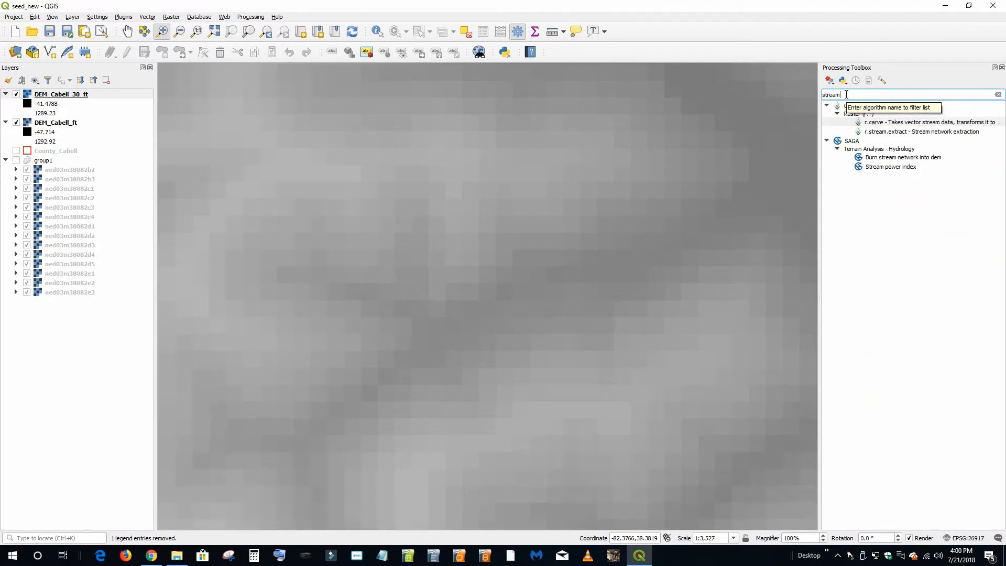
{"action": "double_click", "coordinate": [905, 133]}
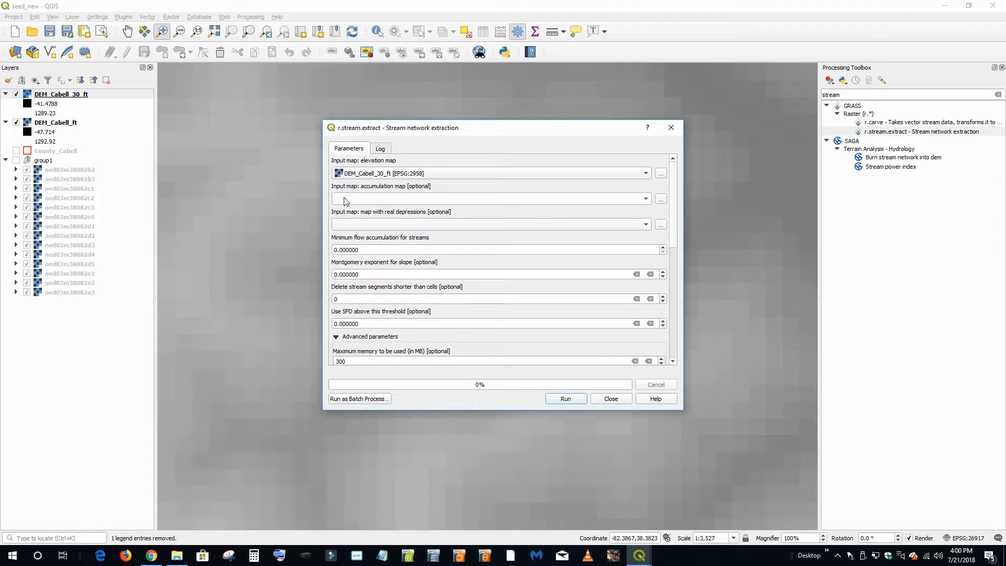
Look up the Stream Extract threshold values in README.txt from the project folder and return to the r.stream.extract dialog.
{"action": "left_click", "coordinate": [177, 555]}
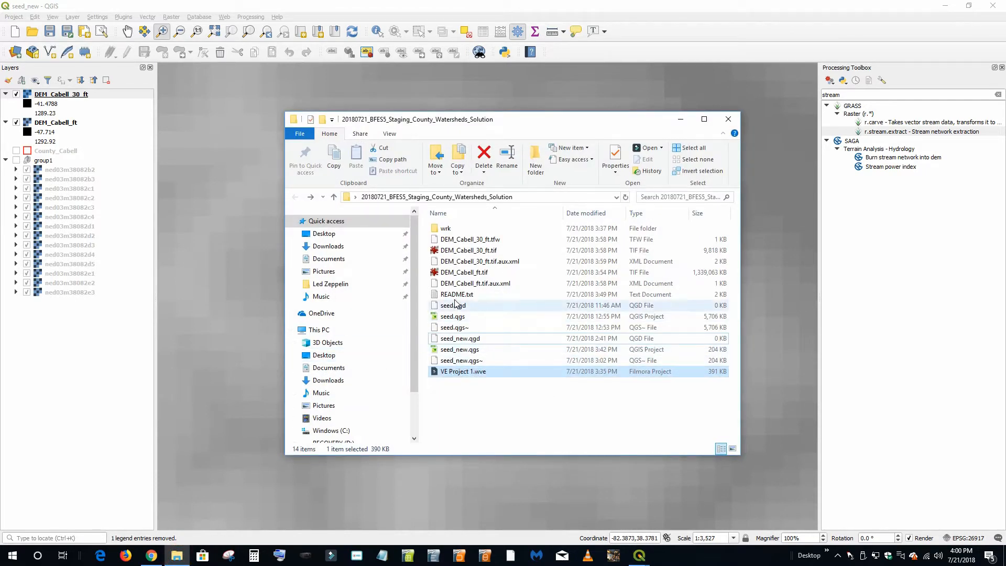
{"action": "double_click", "coordinate": [455, 294]}
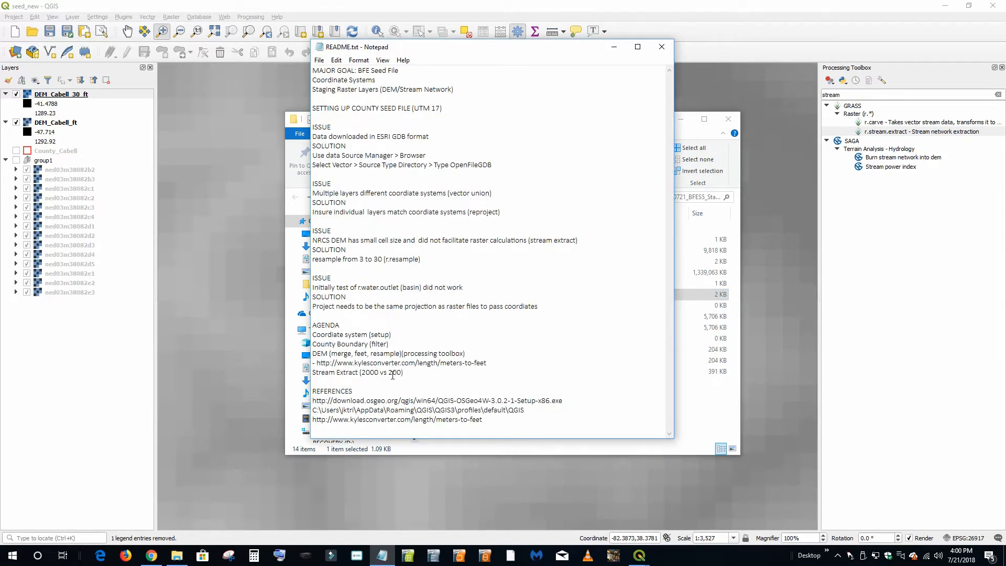
{"action": "left_click", "coordinate": [613, 46]}
{"action": "left_click", "coordinate": [679, 120]}
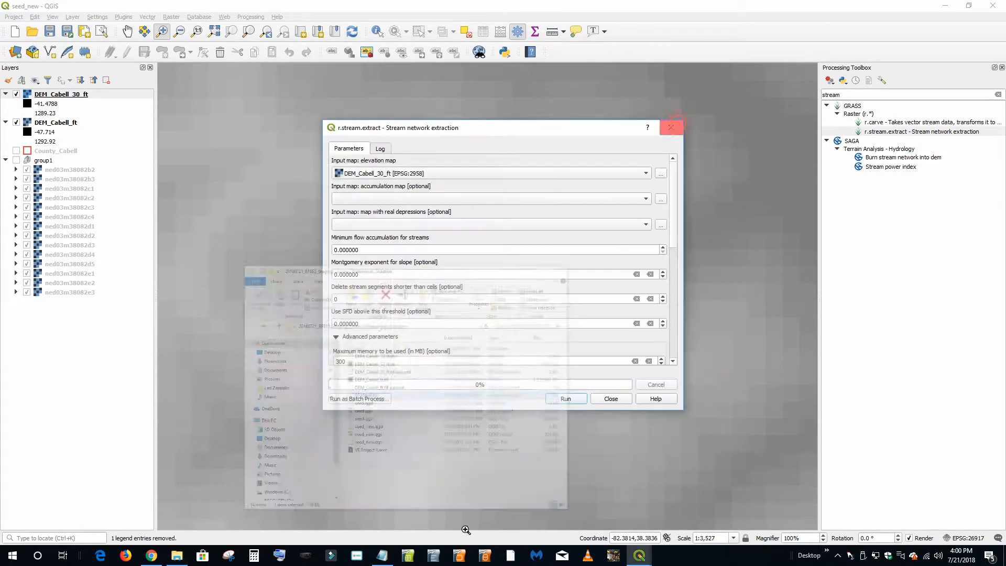
Set the minimum flow accumulation for streams to 2000 and enlarge the r.stream.extract dialog.
{"action": "double_click", "coordinate": [372, 246]}
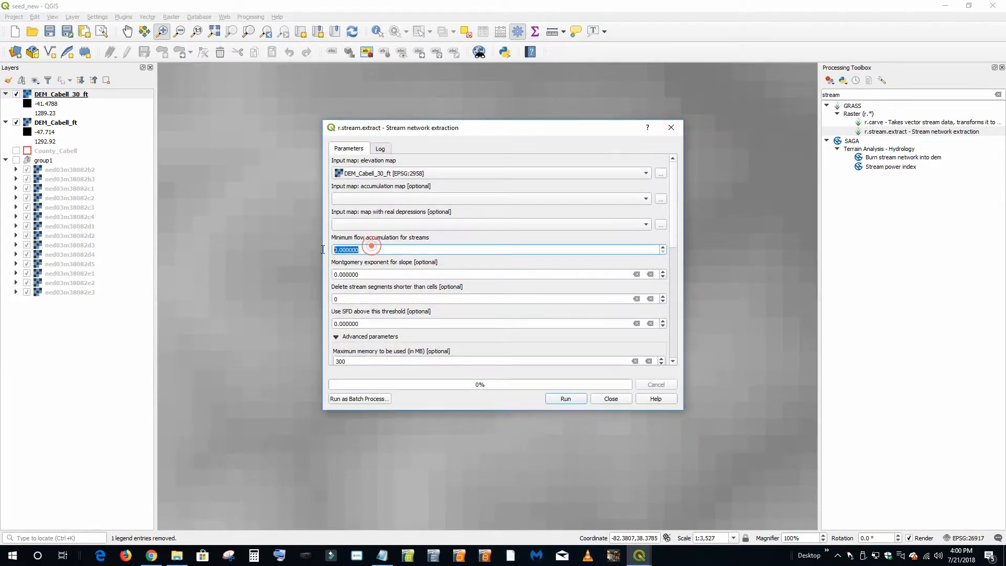
{"action": "type", "text": "2"}
{"action": "left_click_drag", "start_coordinate": [386, 414], "coordinate": [370, 511]}
{"action": "left_click_drag", "start_coordinate": [461, 130], "coordinate": [400, 114]}
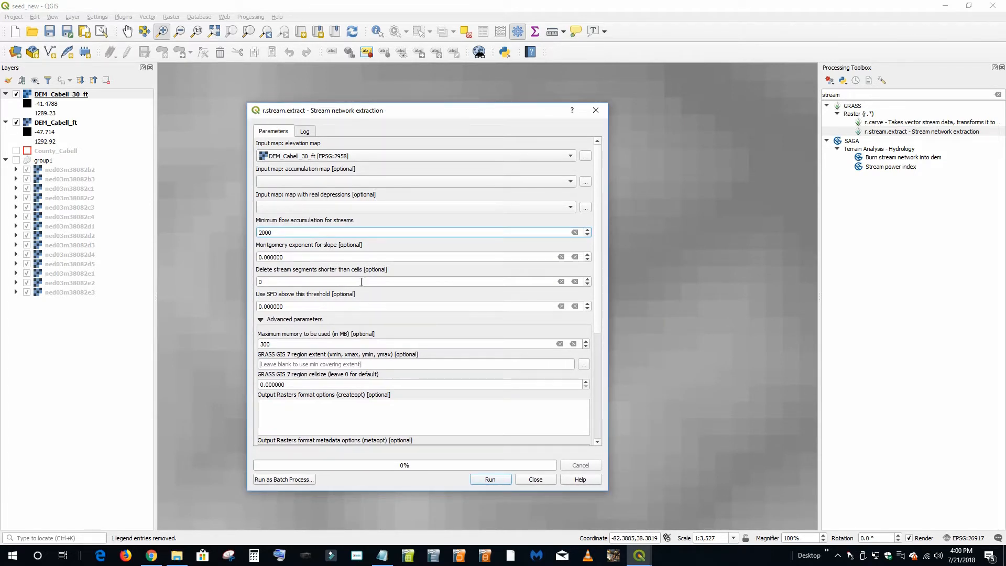
Run r.stream.extract on DEM_Cabell_30_ft with the default temporary outputs, and close the dialog and the Processing Toolbox.
{"action": "scroll", "coordinate": [353, 305], "scroll_direction": "down", "scroll_amount": 5}
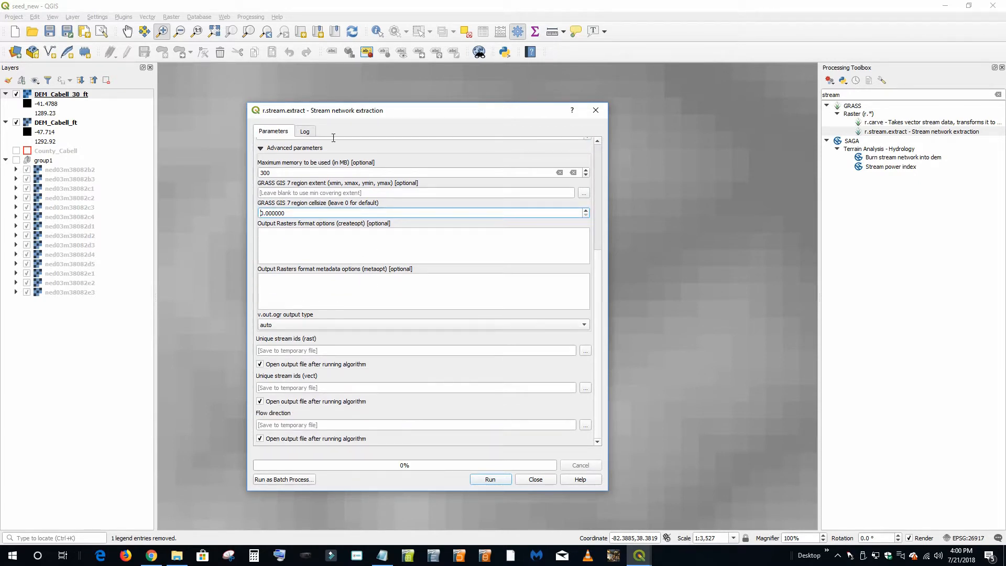
{"action": "left_click", "coordinate": [490, 480]}
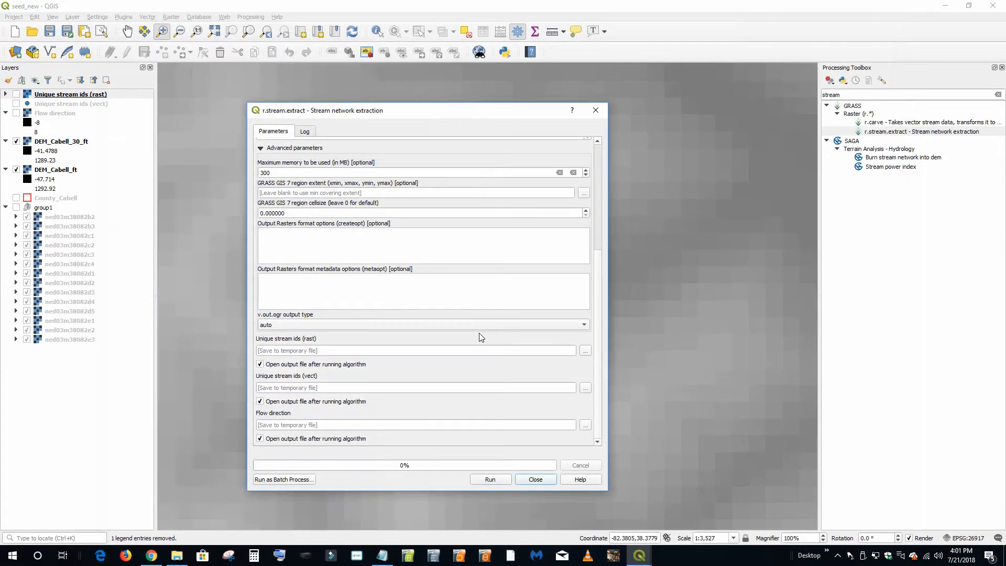
{"action": "left_click", "coordinate": [536, 480]}
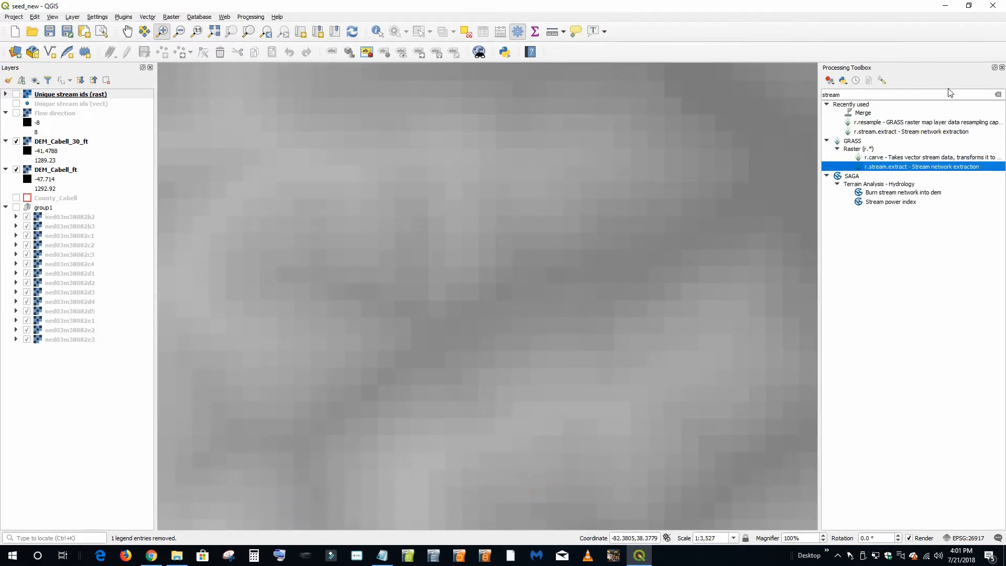
{"action": "left_click", "coordinate": [1002, 68]}
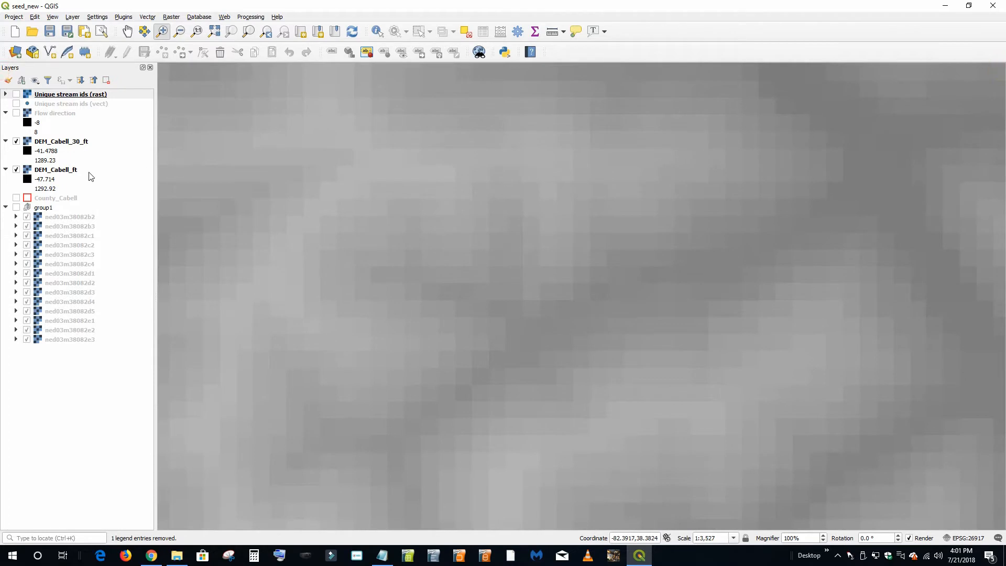
Hide DEM_Cabell_30_ft and DEM_Cabell_ft, and show the Flow direction layer at its full extent.
{"action": "left_click", "coordinate": [16, 141]}
{"action": "left_click", "coordinate": [17, 169]}
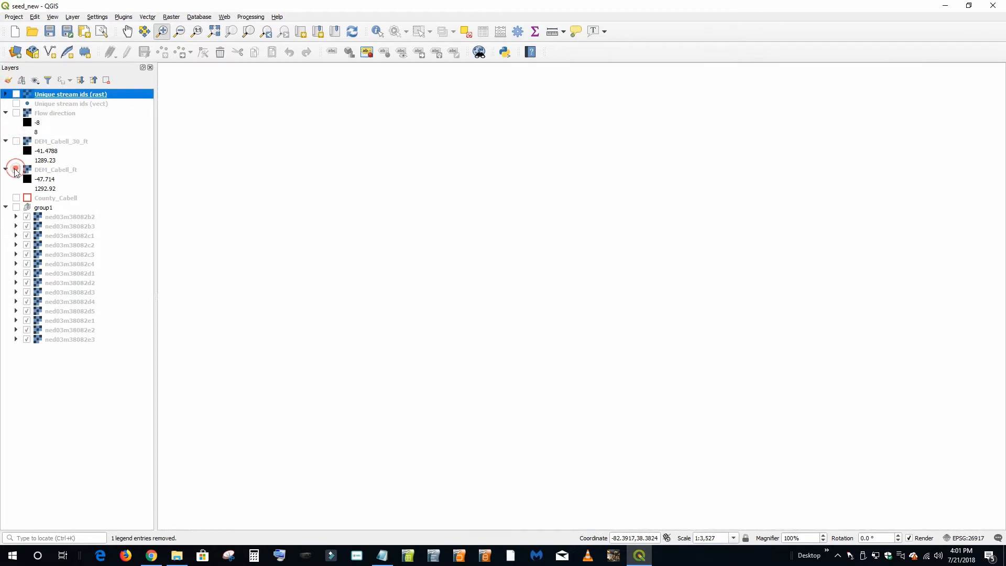
{"action": "left_click", "coordinate": [17, 113]}
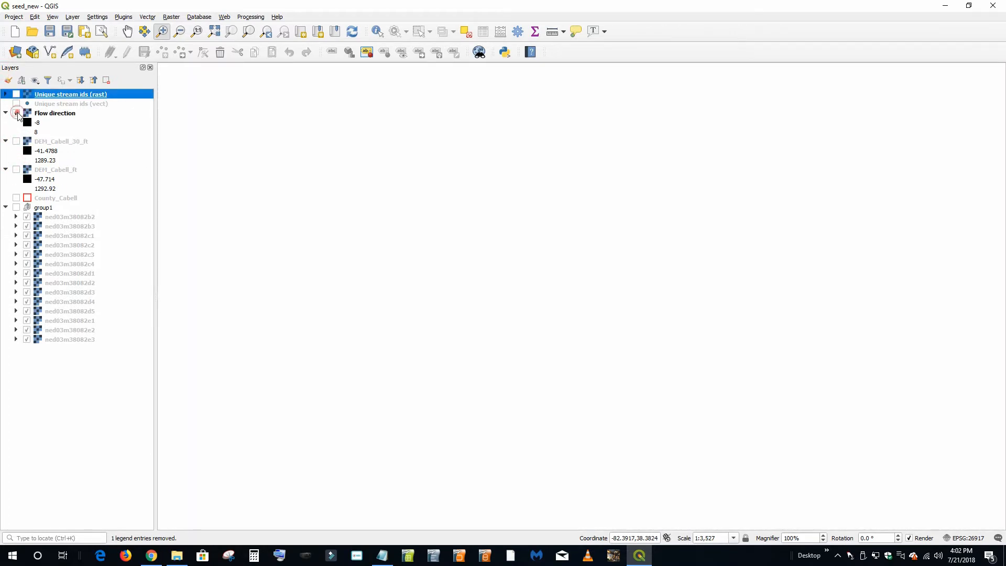
{"action": "right_click", "coordinate": [49, 116]}
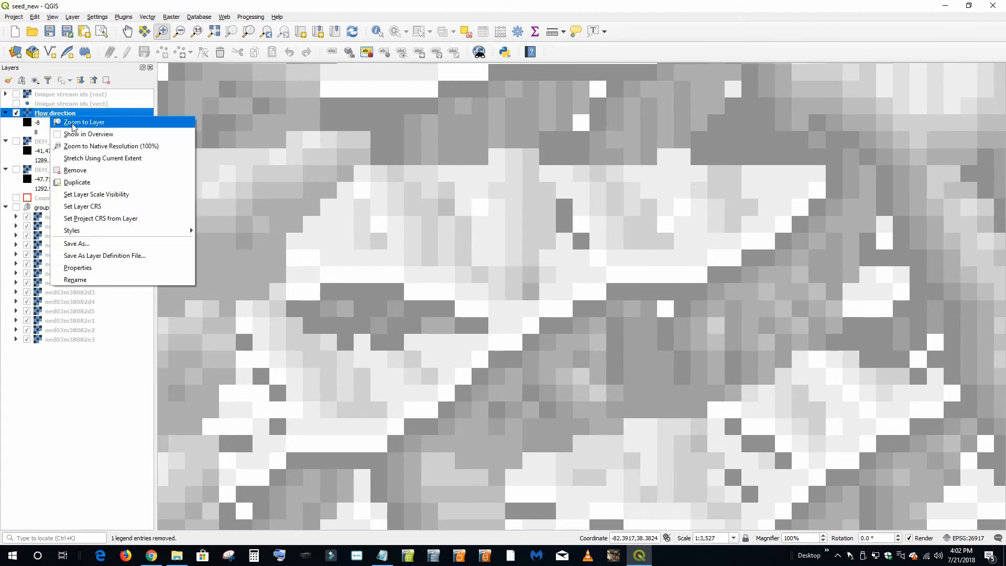
{"action": "left_click", "coordinate": [72, 126]}
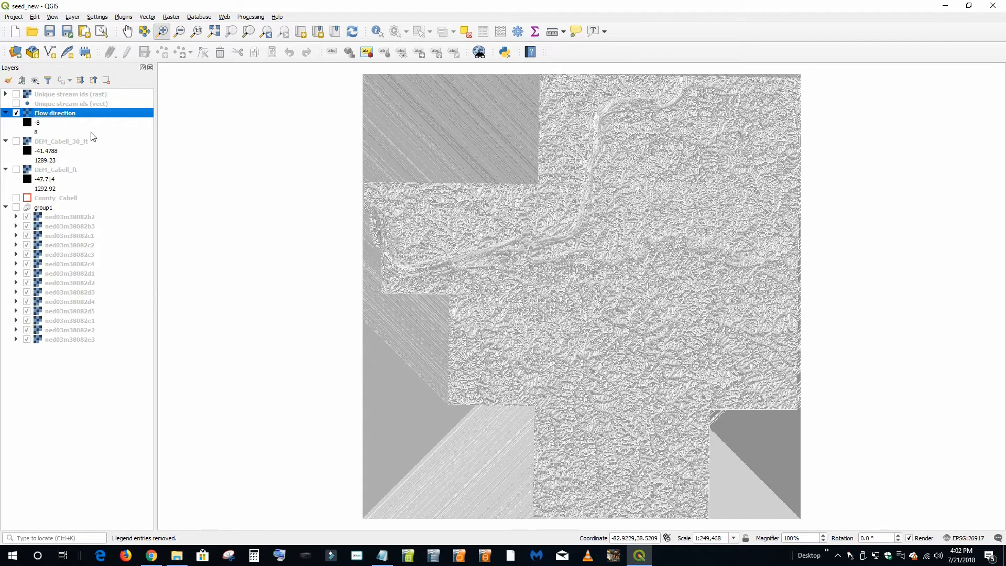
Hide Flow direction and view the Unique stream ids (vect) and Unique stream ids (rast) layers one at a time.
{"action": "left_click", "coordinate": [17, 113]}
{"action": "left_click", "coordinate": [16, 104]}
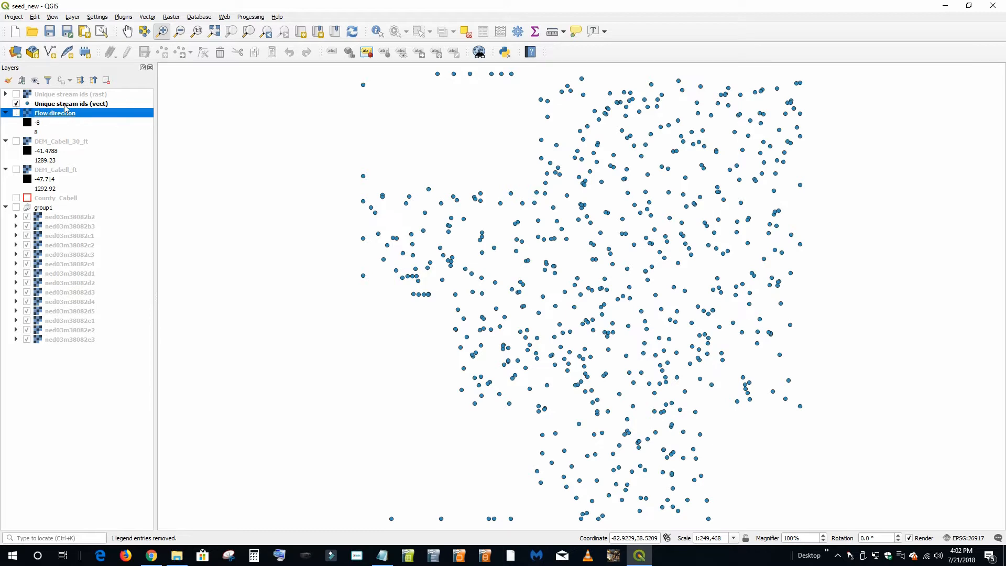
{"action": "left_click", "coordinate": [16, 103]}
{"action": "left_click", "coordinate": [16, 94]}
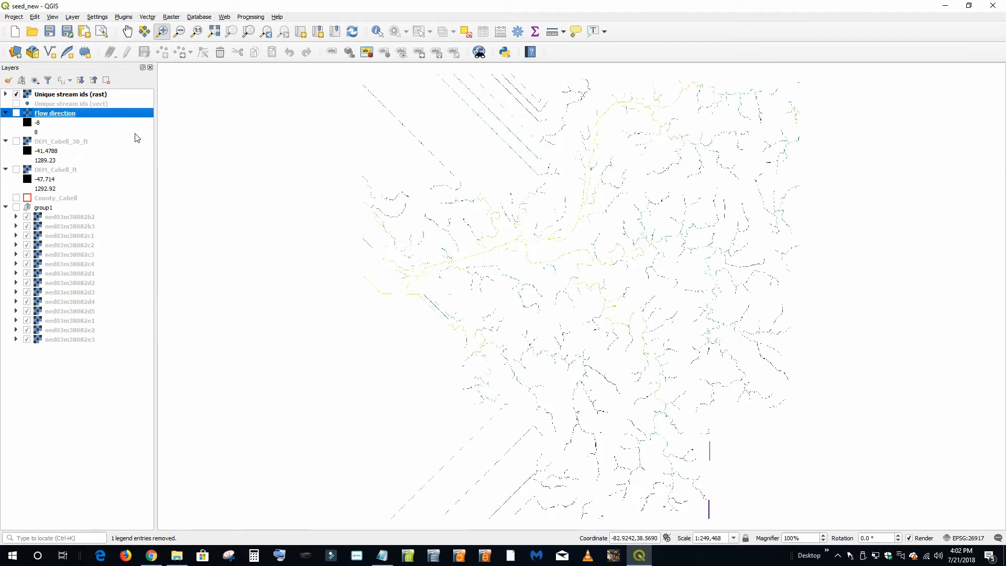
Show the County_Cabell boundary over the stream raster and fit the map to that layer.
{"action": "left_click", "coordinate": [16, 198]}
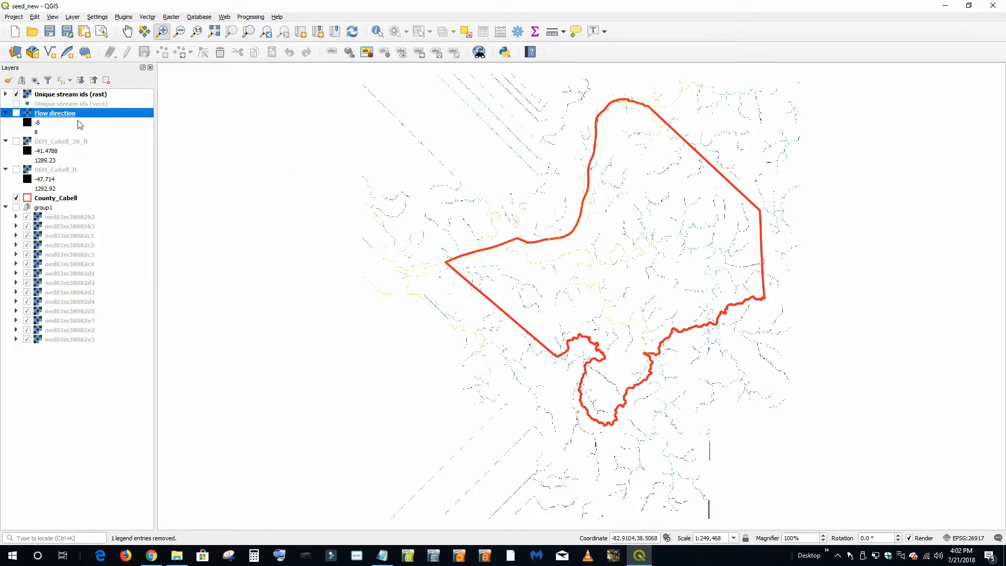
{"action": "right_click", "coordinate": [63, 202]}
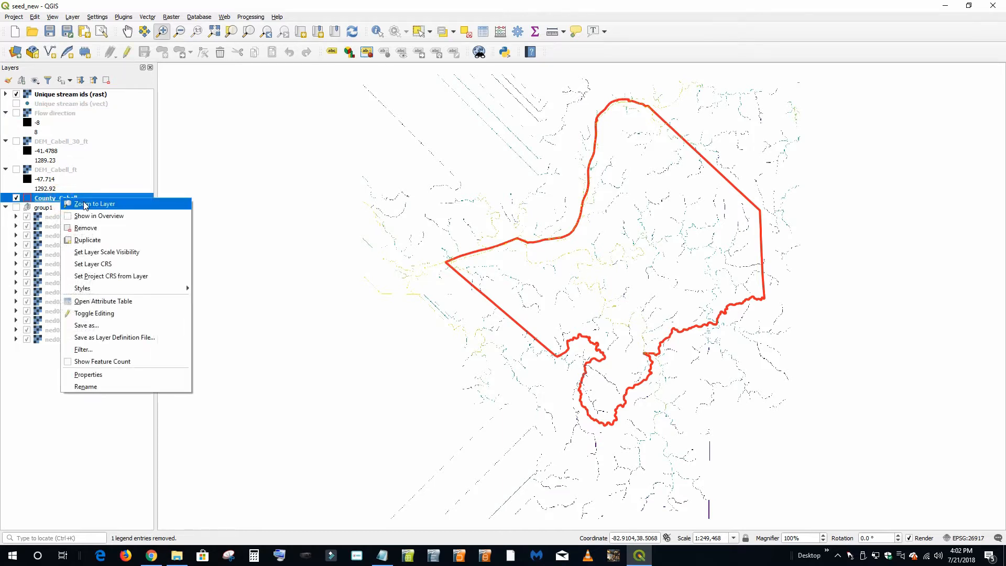
{"action": "left_click", "coordinate": [83, 205]}
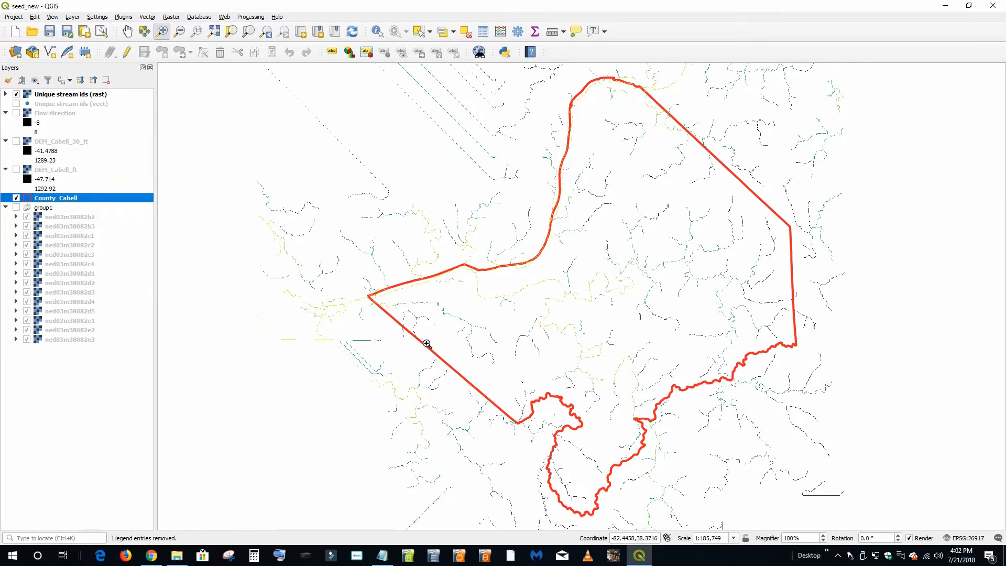
Check the Stream Extract thresholds in README.txt and remove the Flow direction and both Unique stream ids layers from the project.
{"action": "left_click", "coordinate": [388, 556]}
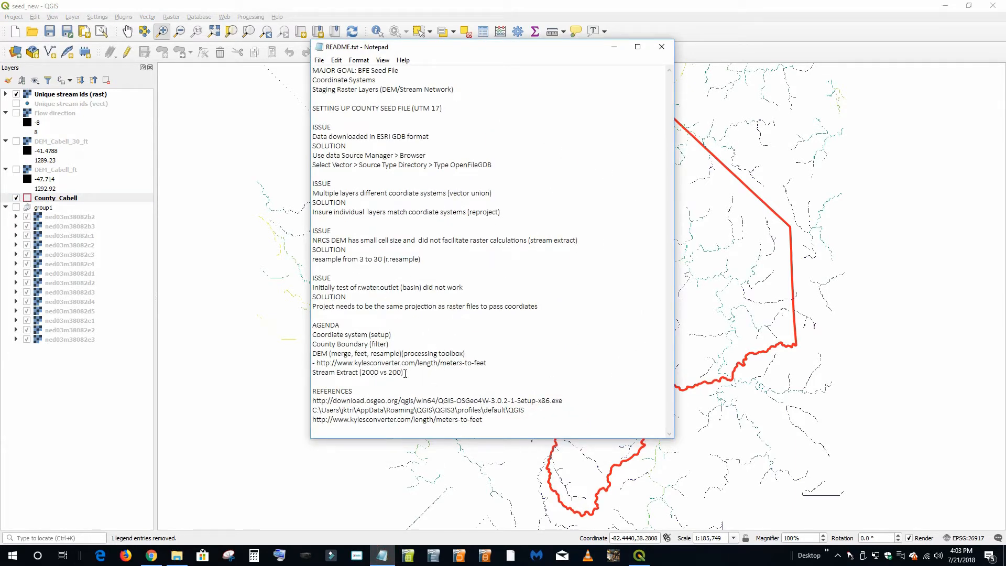
{"action": "left_click", "coordinate": [615, 47]}
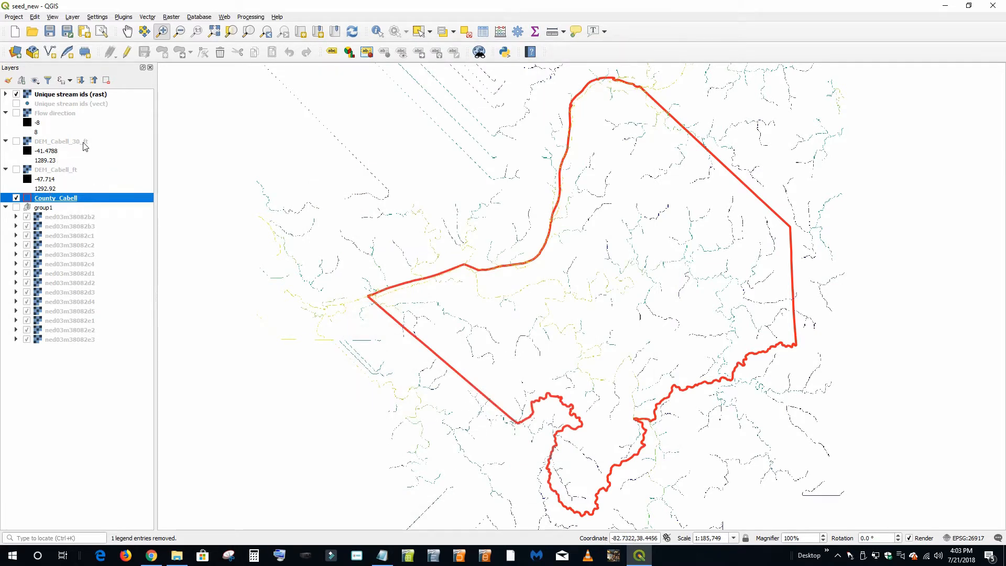
{"action": "left_click", "coordinate": [48, 114]}
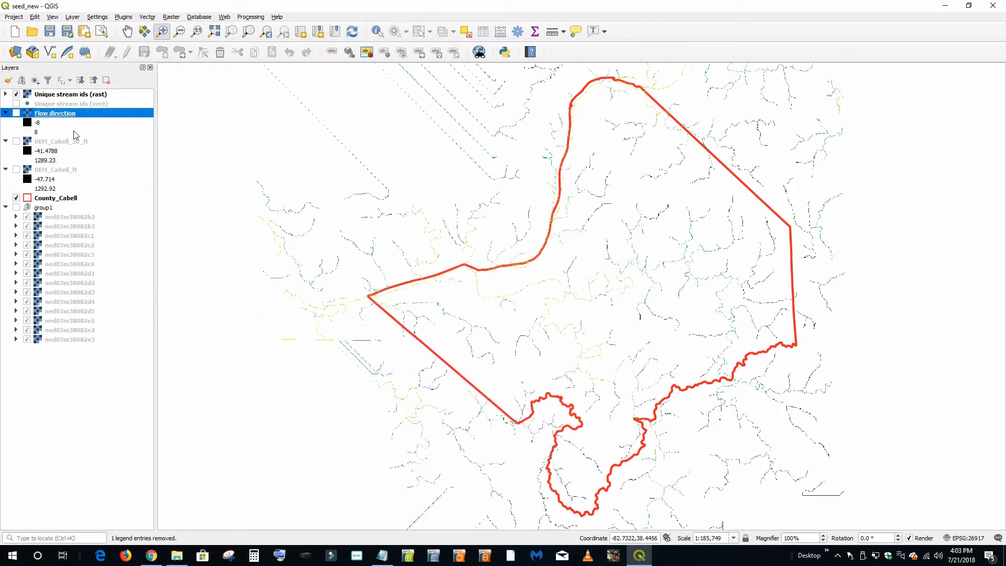
{"action": "left_click", "coordinate": [72, 96], "text": "shift"}
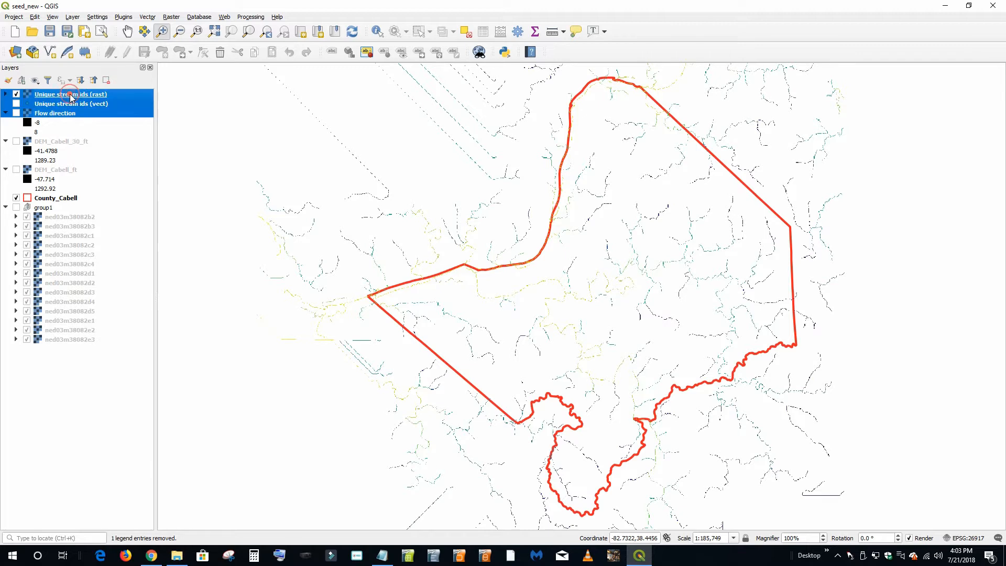
{"action": "right_click", "coordinate": [72, 97]}
{"action": "left_click", "coordinate": [104, 136]}
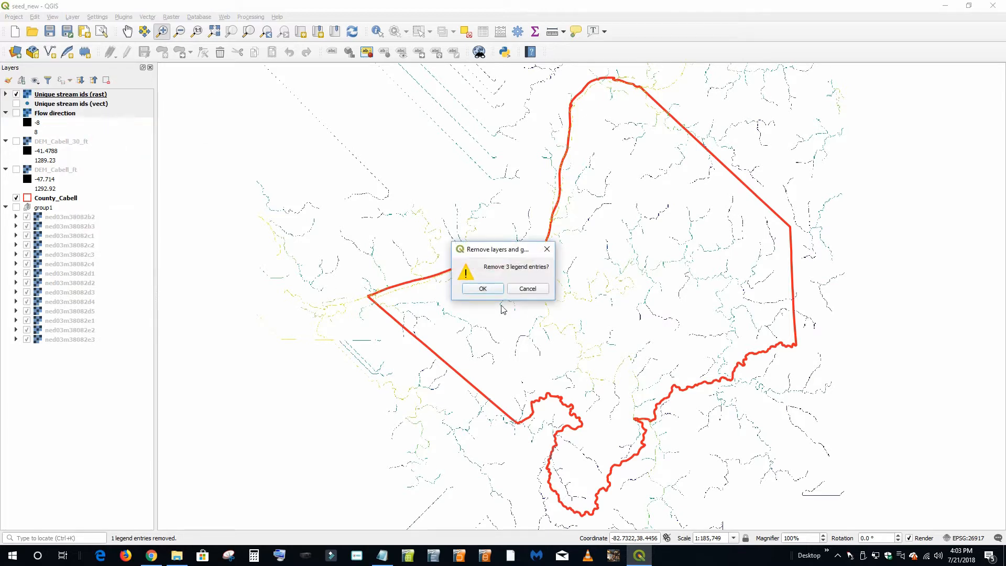
{"action": "left_click", "coordinate": [488, 291]}
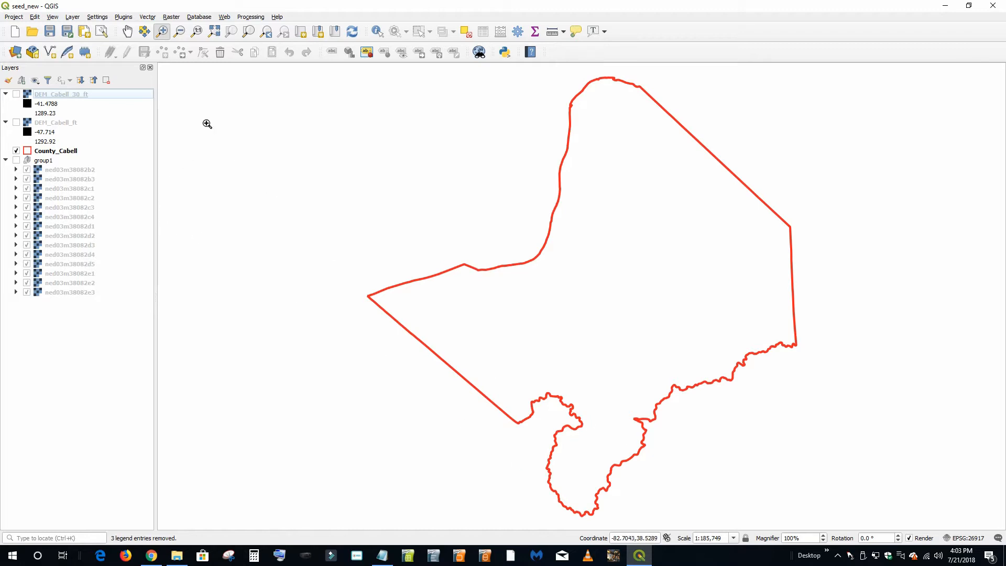
Run r.stream.extract again on DEM_Cabell_30_ft with a minimum flow accumulation for streams of 200, and close the dialog.
{"action": "left_click", "coordinate": [518, 31]}
{"action": "double_click", "coordinate": [899, 167]}
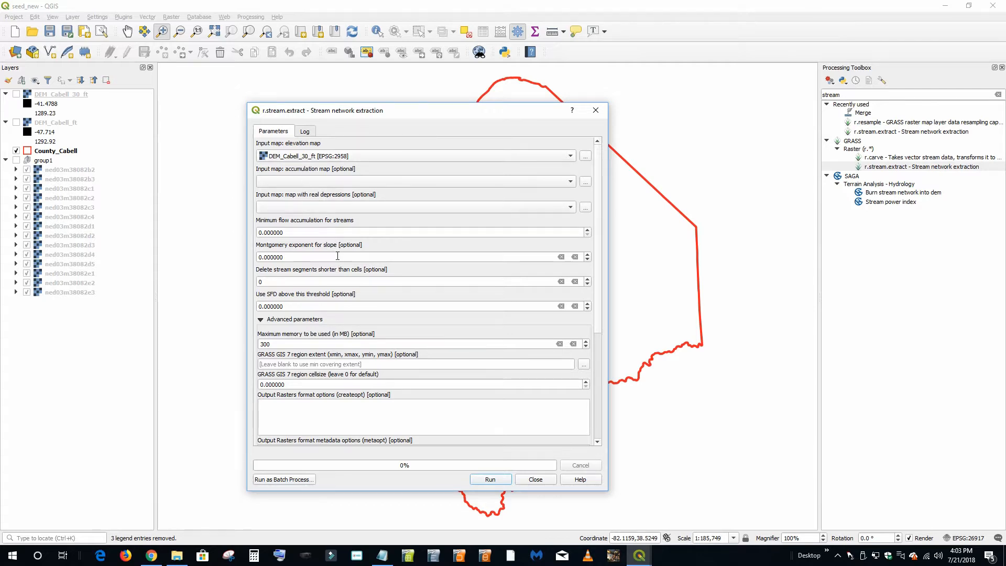
{"action": "double_click", "coordinate": [272, 233]}
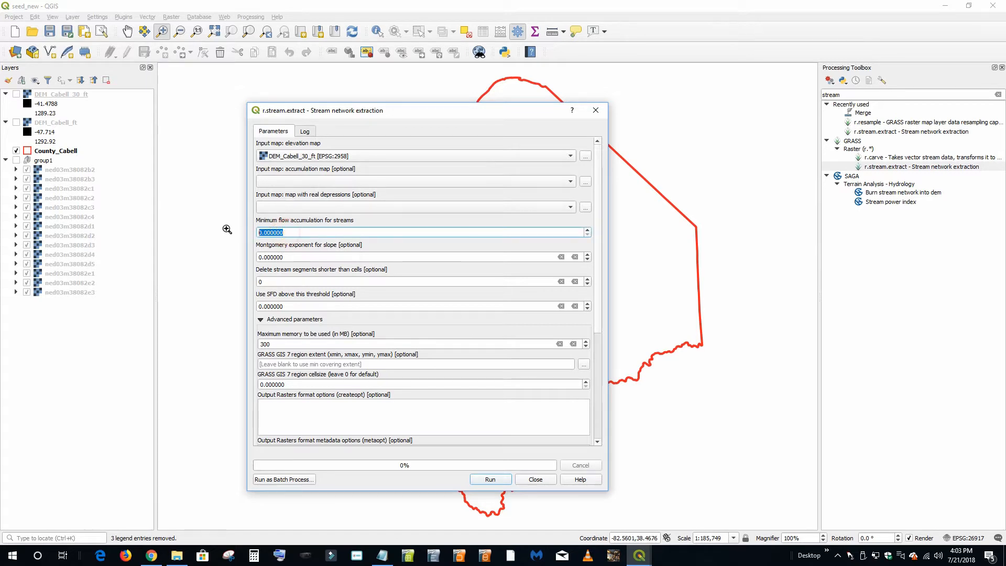
{"action": "type", "text": "200"}
{"action": "left_click", "coordinate": [490, 479]}
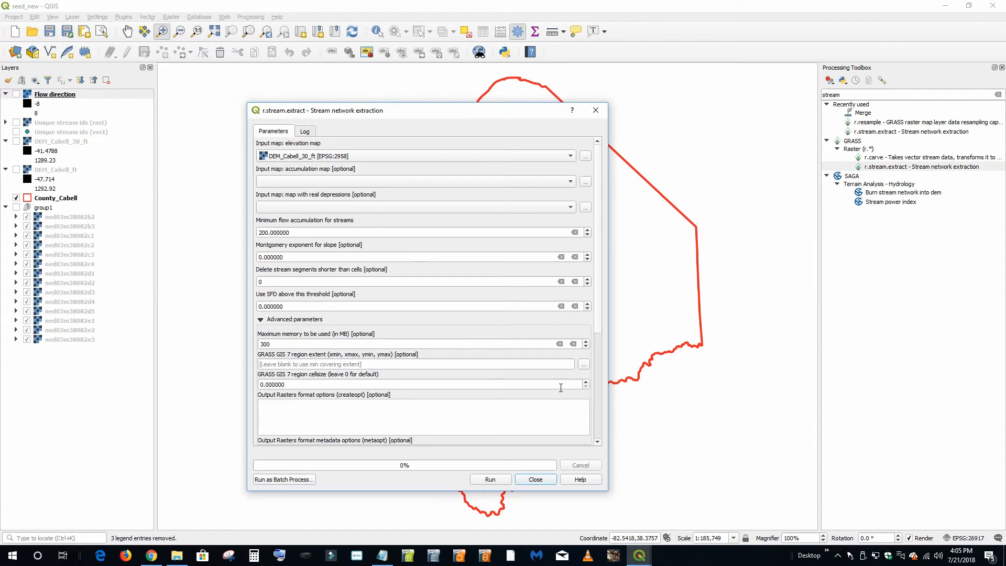
{"action": "left_click", "coordinate": [534, 479]}
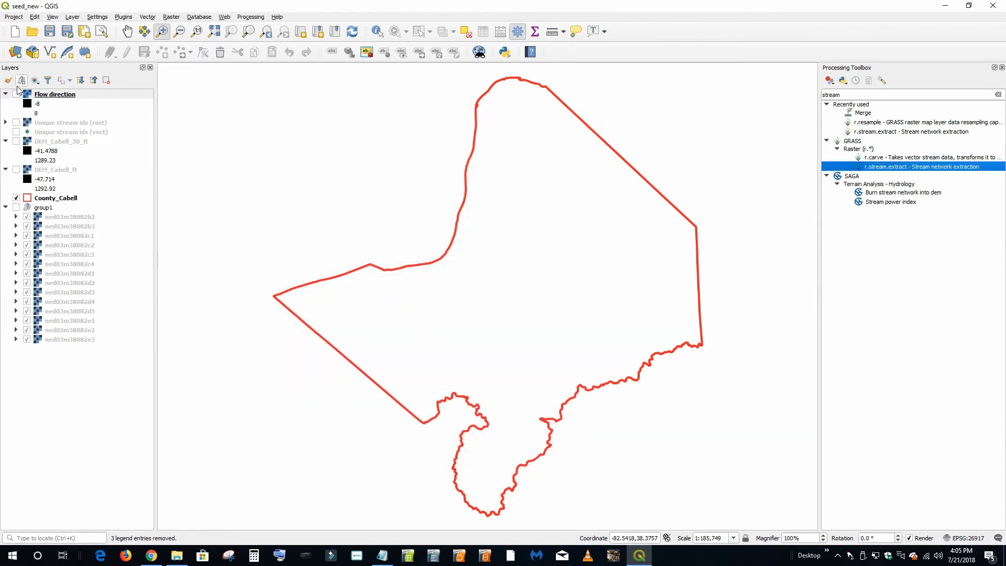
View the new Unique stream ids (vect), Unique stream ids (rast) and Flow direction layers one at a time.
{"action": "left_click", "coordinate": [16, 132]}
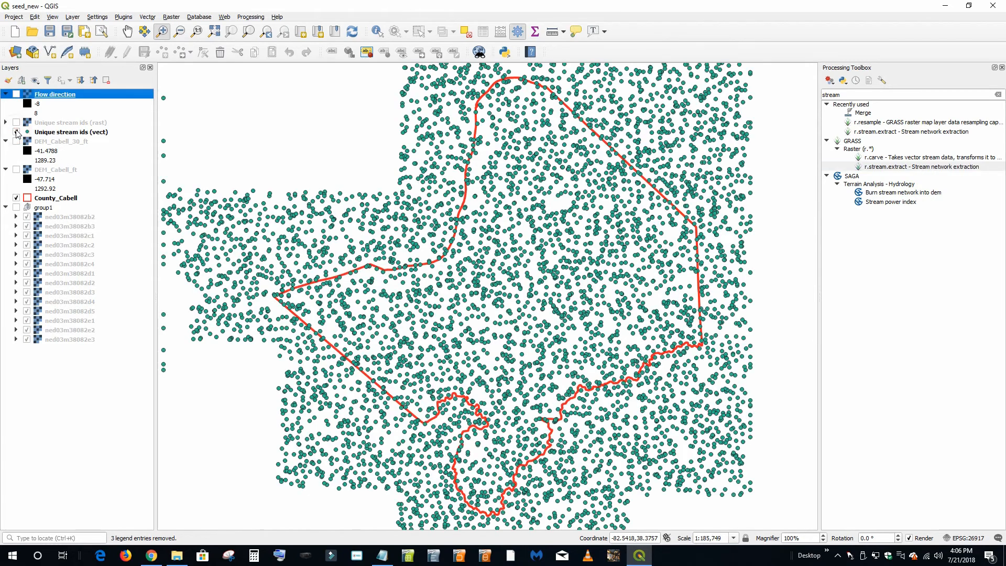
{"action": "left_click", "coordinate": [17, 132]}
{"action": "left_click", "coordinate": [17, 123]}
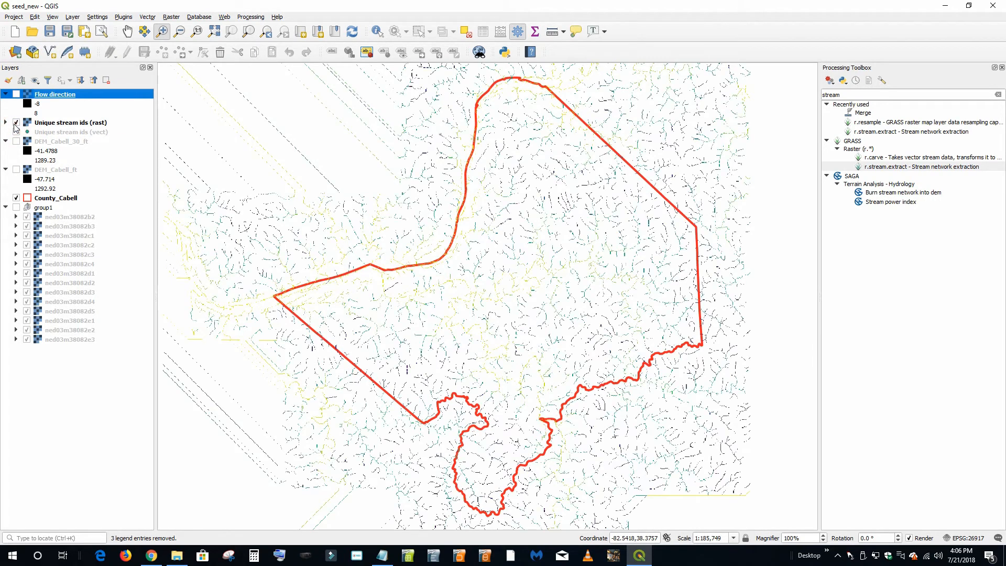
{"action": "left_click", "coordinate": [16, 123]}
{"action": "left_click", "coordinate": [16, 95]}
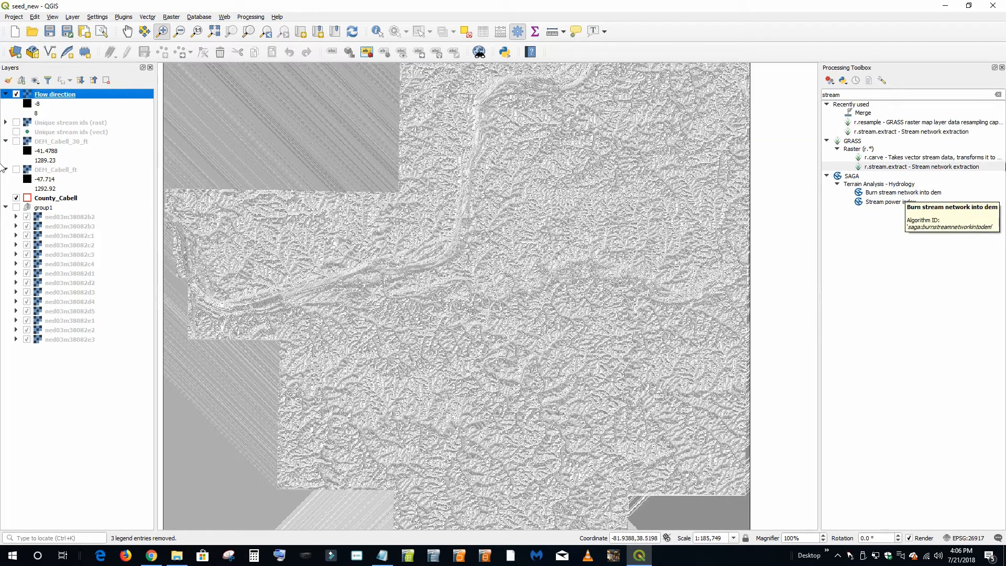
Move Flow direction below Unique stream ids (vect), and leave only Unique stream ids (rast) and County_Cabell shown on the map.
{"action": "left_click", "coordinate": [1001, 68]}
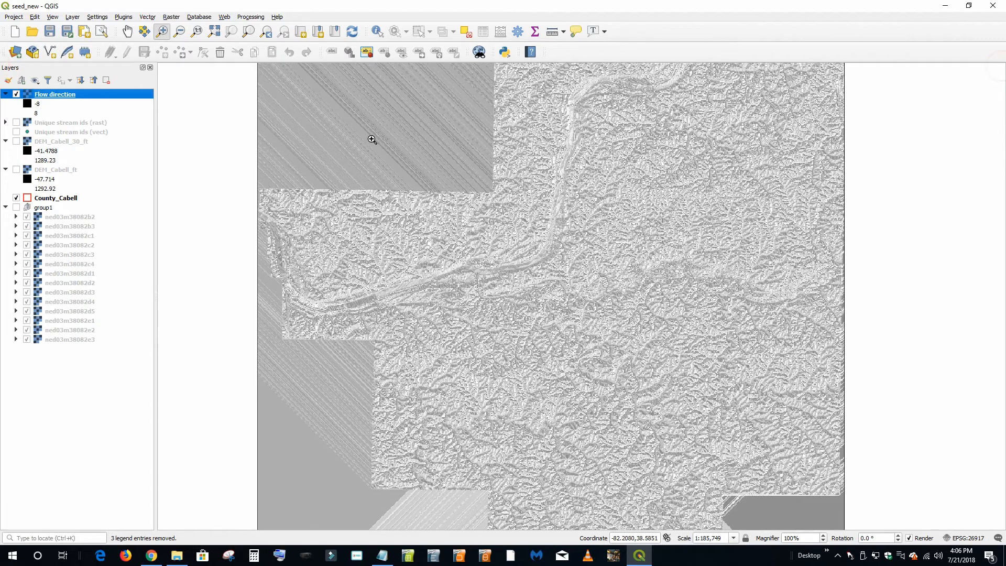
{"action": "left_click_drag", "start_coordinate": [52, 99], "coordinate": [83, 137]}
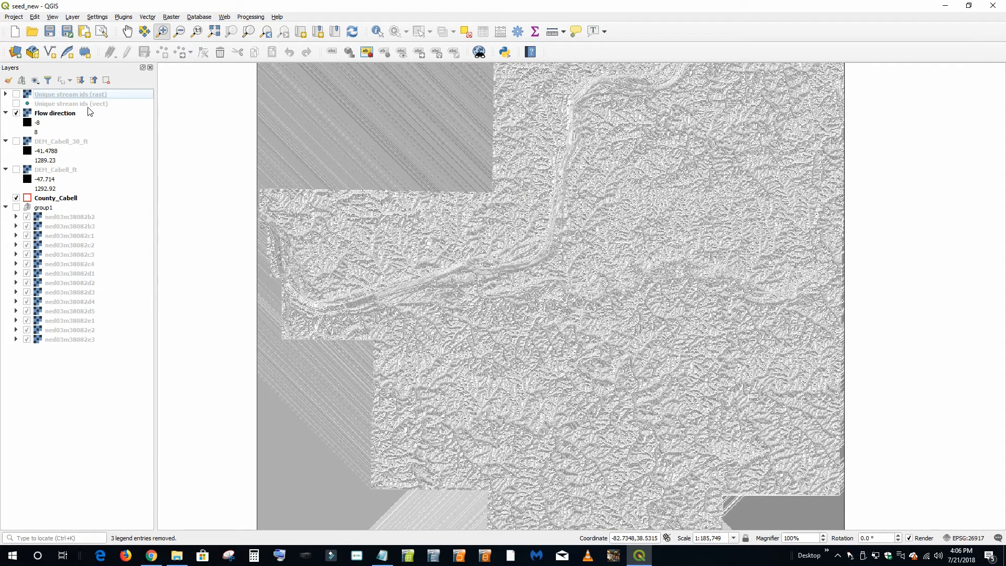
{"action": "left_click", "coordinate": [17, 104]}
{"action": "left_click", "coordinate": [16, 94]}
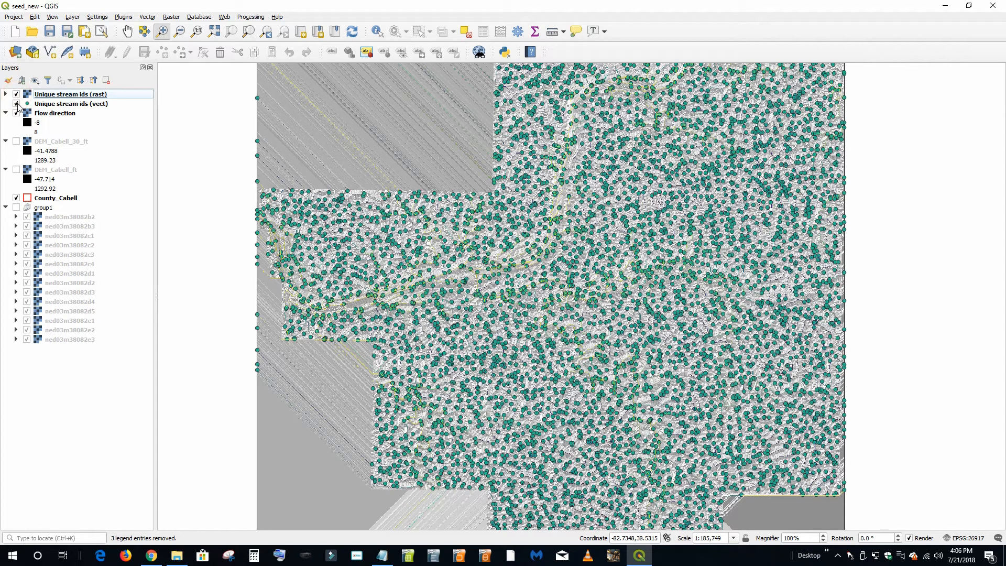
{"action": "left_click", "coordinate": [16, 104]}
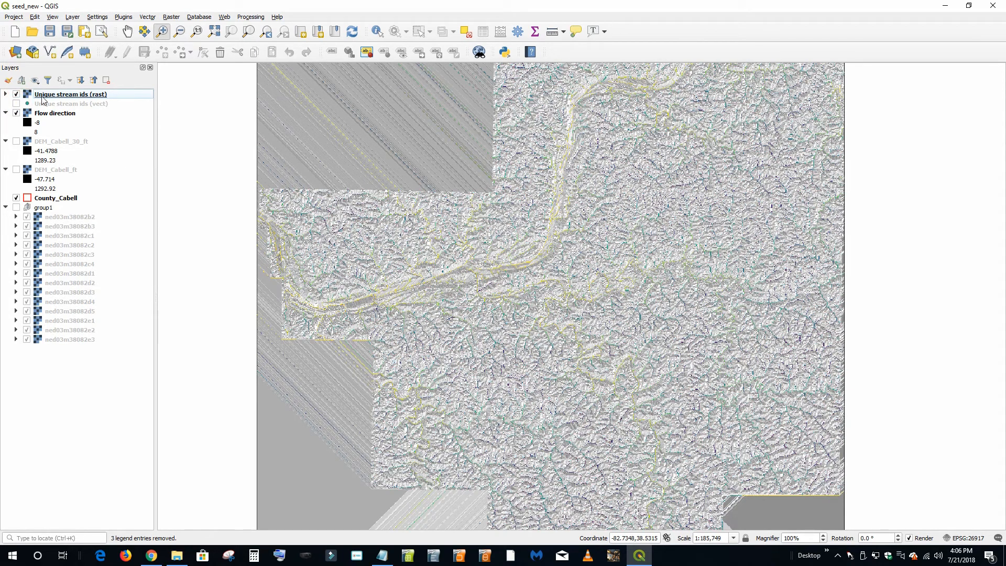
{"action": "left_click", "coordinate": [17, 114]}
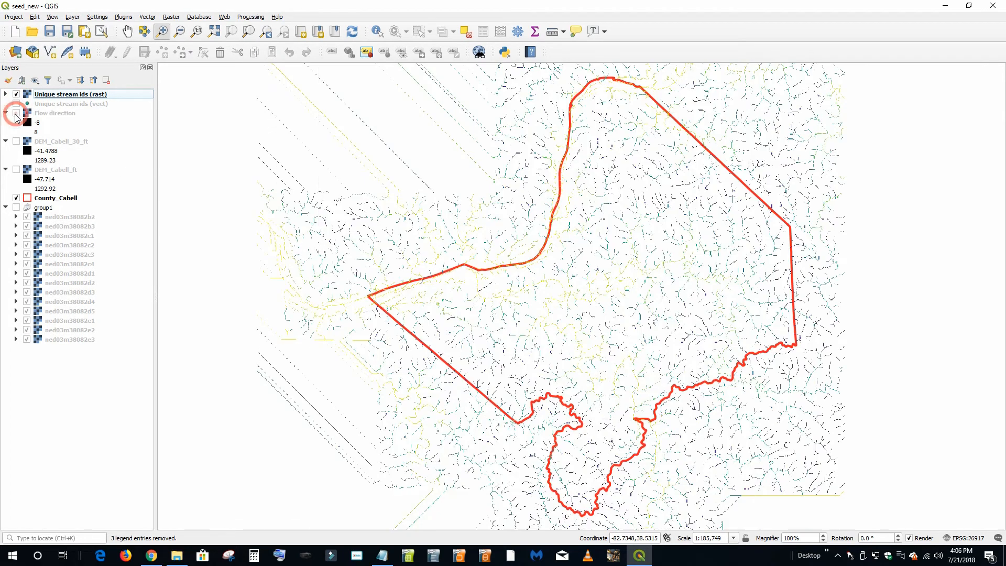
Inspect the stream cells inside the county up close, search the Processing Toolbox for water, and open r.water.outlet.
{"action": "left_click", "coordinate": [163, 32]}
{"action": "left_click_drag", "start_coordinate": [692, 231], "coordinate": [613, 303]}
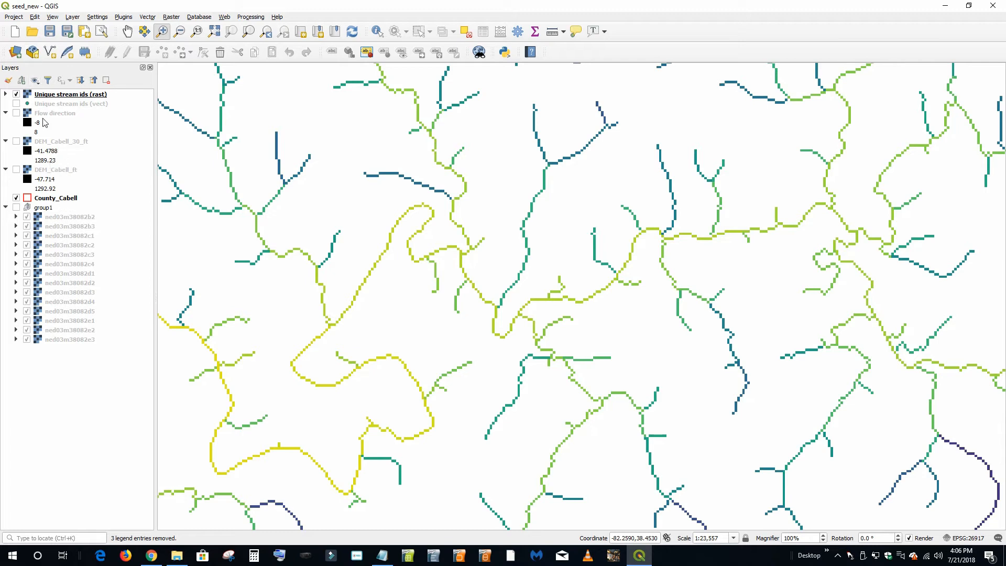
{"action": "left_click", "coordinate": [523, 35]}
{"action": "double_click", "coordinate": [846, 98]}
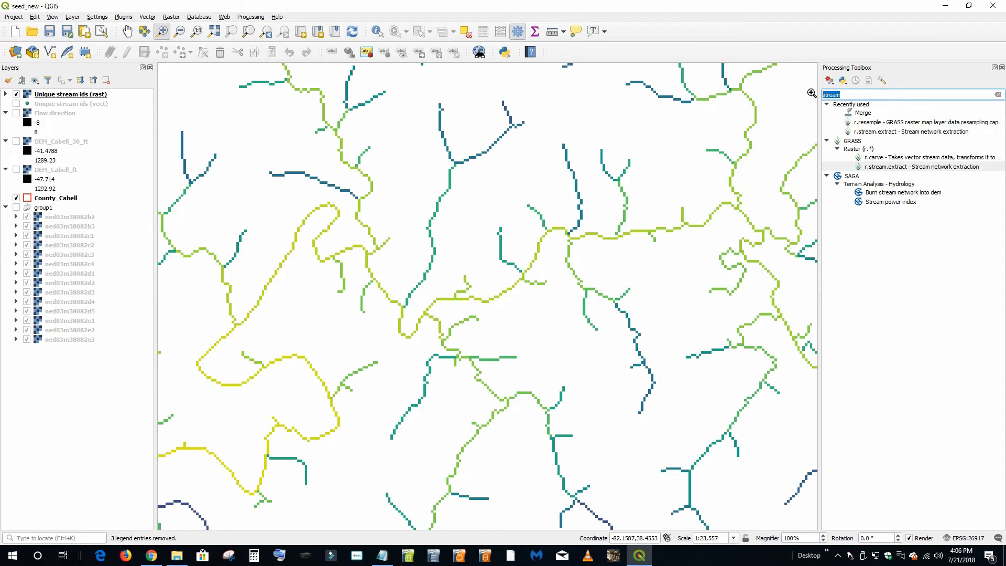
{"action": "type", "text": "water"}
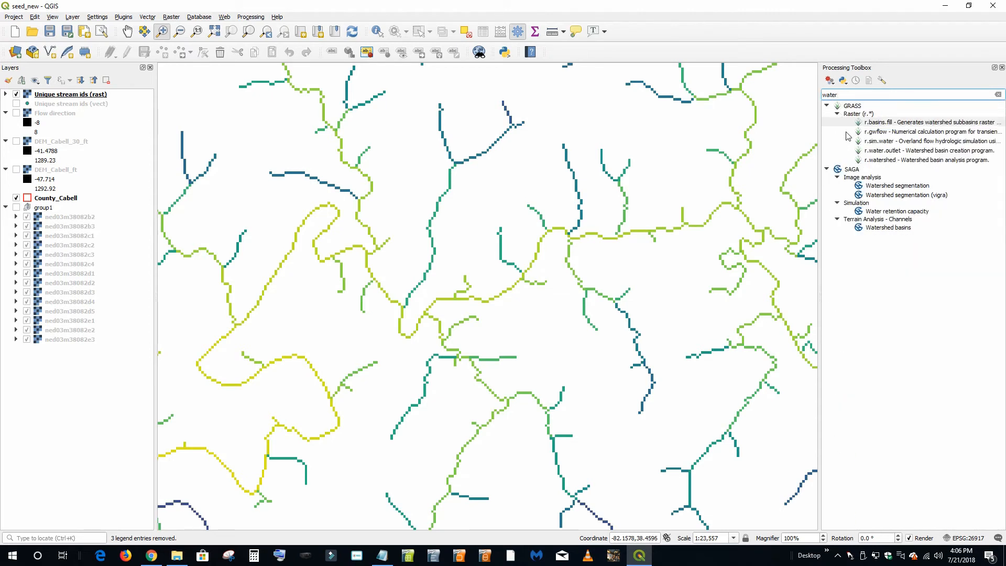
{"action": "double_click", "coordinate": [884, 152]}
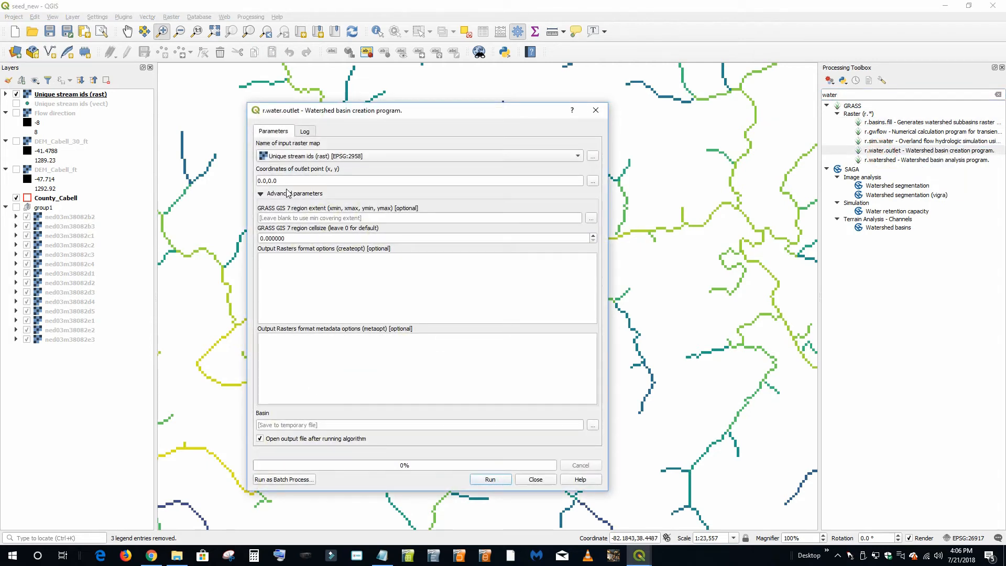
Run r.water.outlet on the Flow direction raster with the outlet picked on a stream at about 395075,4254953 (EPSG:26917), and close the dialog.
{"action": "left_click", "coordinate": [582, 158]}
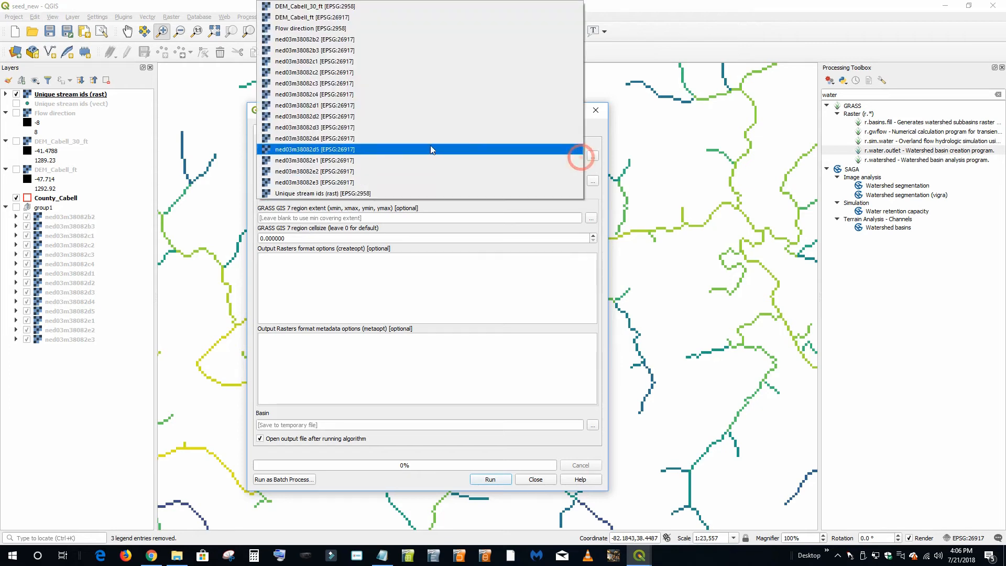
{"action": "left_click", "coordinate": [310, 30]}
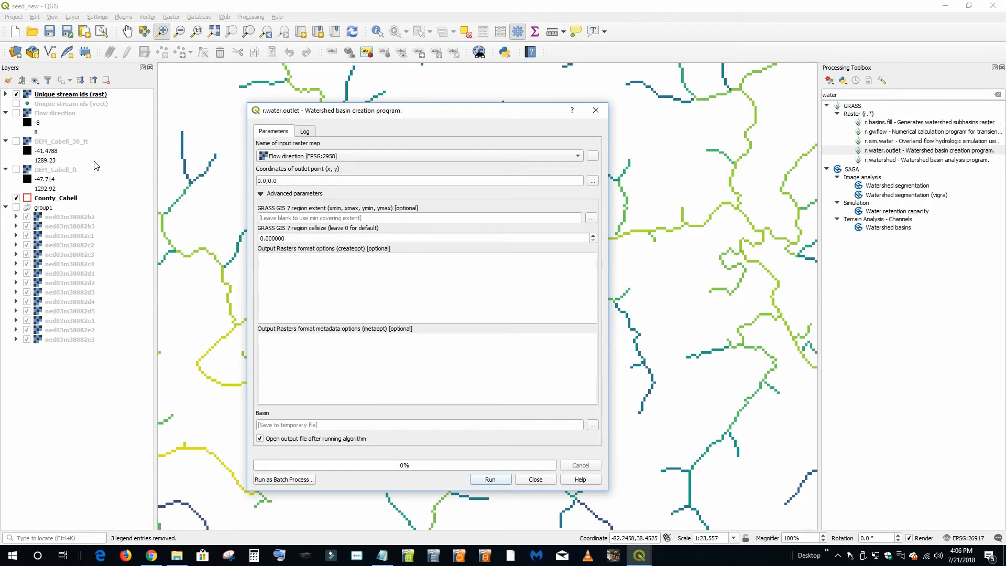
{"action": "left_click", "coordinate": [593, 184]}
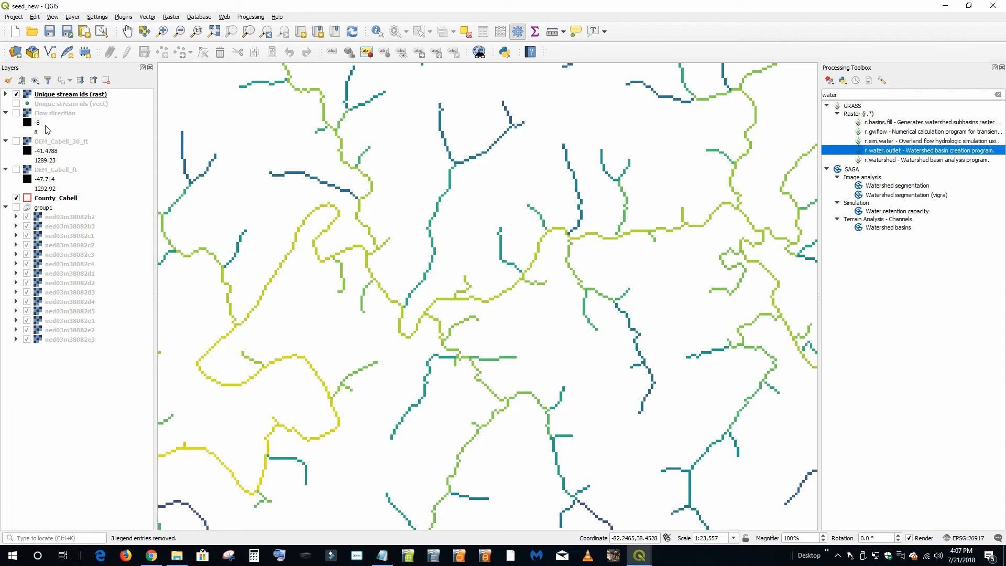
{"action": "left_click", "coordinate": [487, 301]}
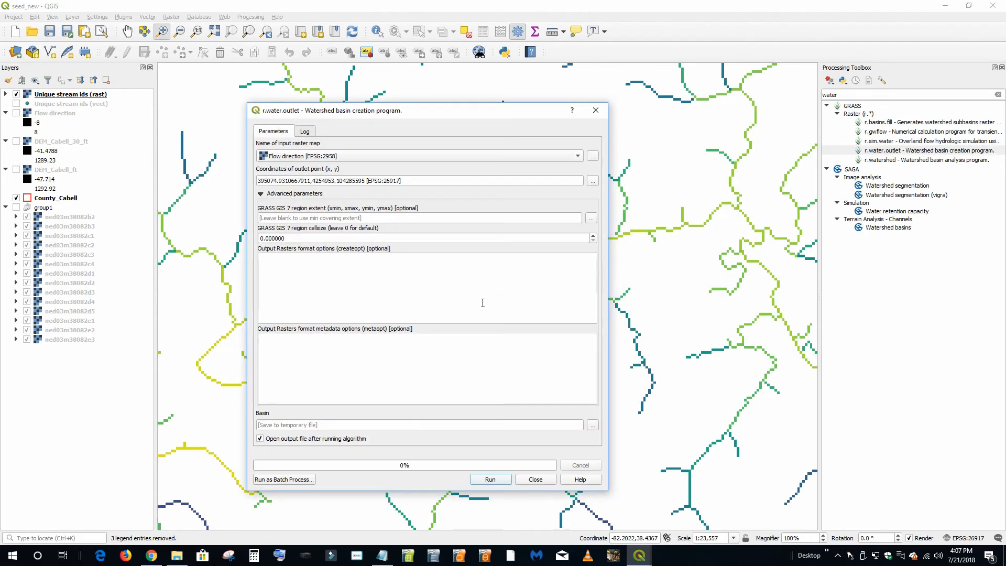
{"action": "left_click", "coordinate": [490, 480]}
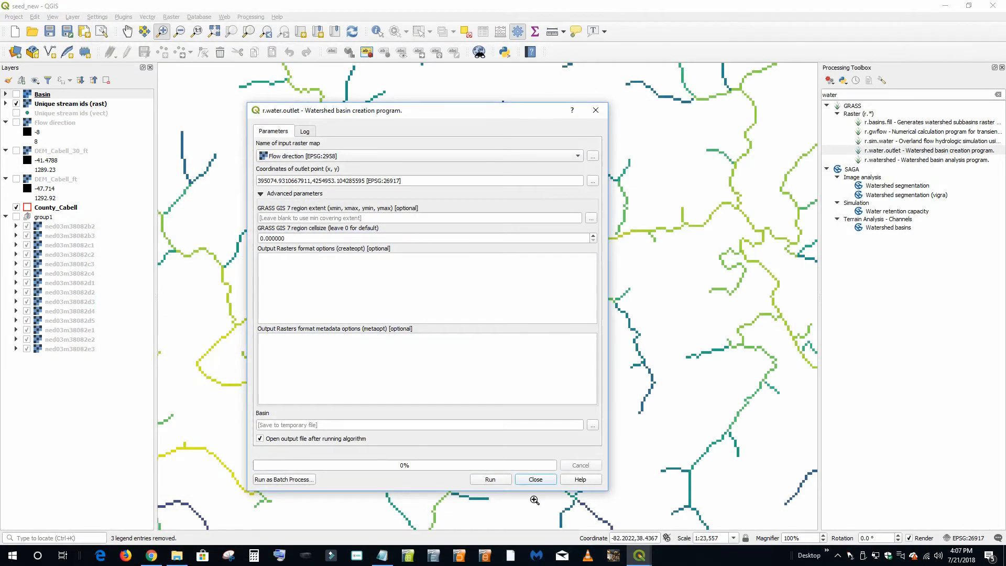
{"action": "left_click", "coordinate": [536, 480]}
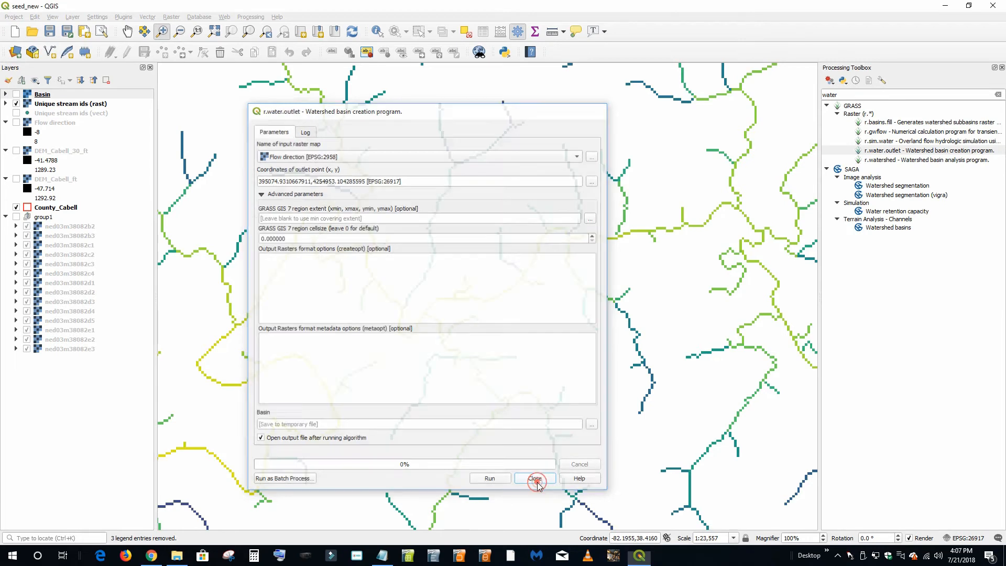
Show the Basin layer and fit the map to its full extent.
{"action": "left_click", "coordinate": [18, 95]}
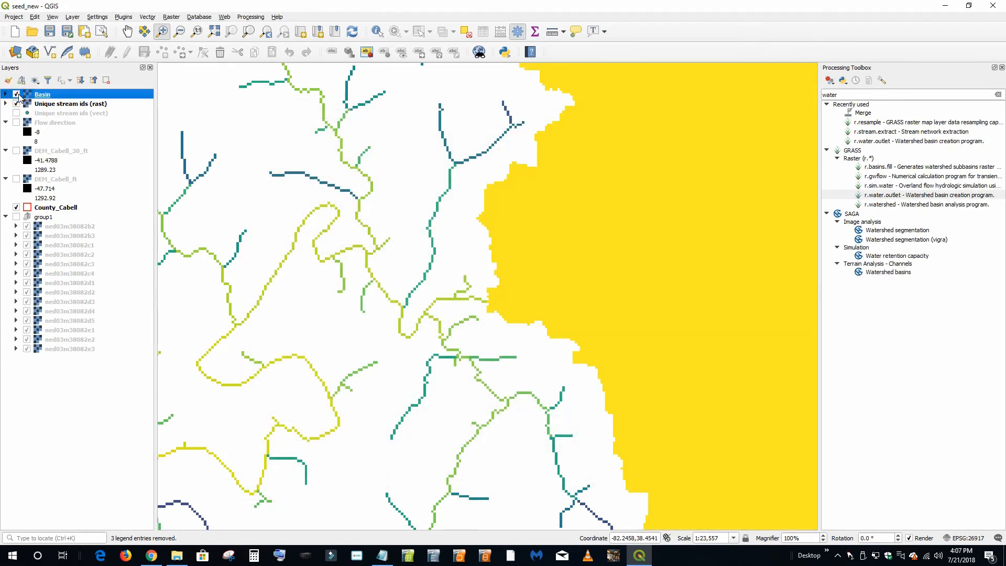
{"action": "right_click", "coordinate": [45, 96]}
{"action": "left_click", "coordinate": [76, 103]}
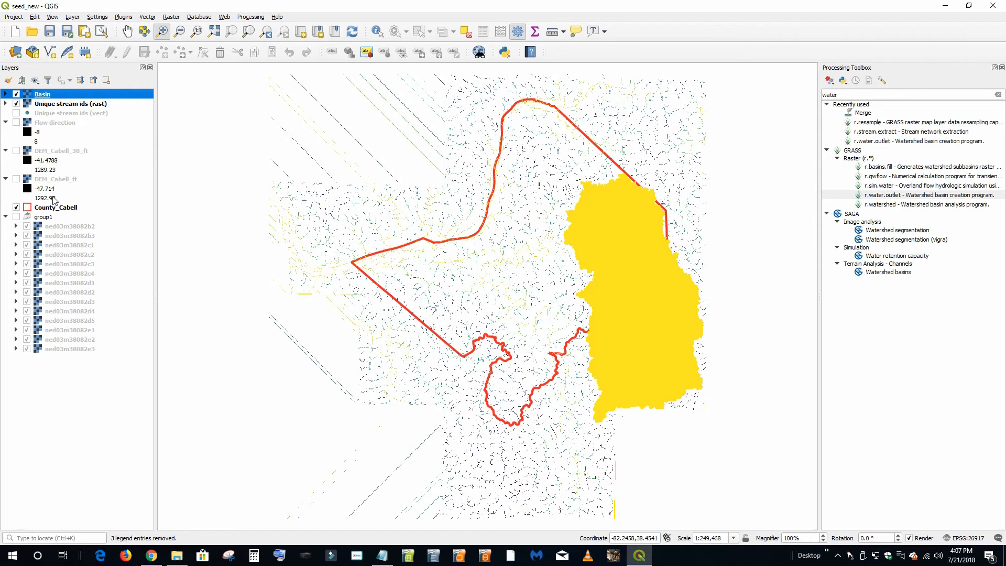
Set up a raw-data GeoTIFF export of the Flow direction layer and browse to the desktop folder 20180721_BFES5_Staging_County_Watersheds_Solution.
{"action": "left_click", "coordinate": [66, 124]}
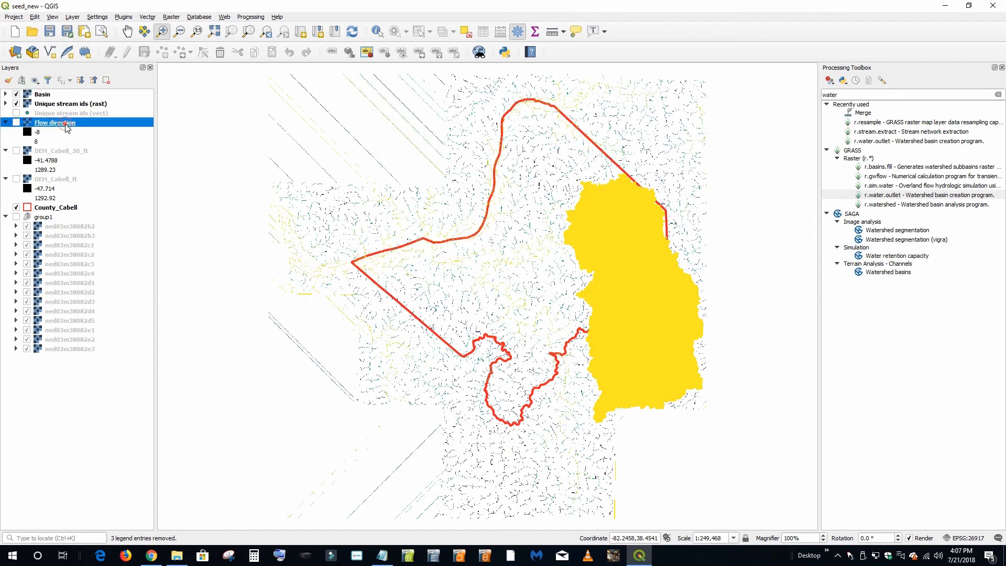
{"action": "right_click", "coordinate": [65, 125]}
{"action": "left_click", "coordinate": [118, 263]}
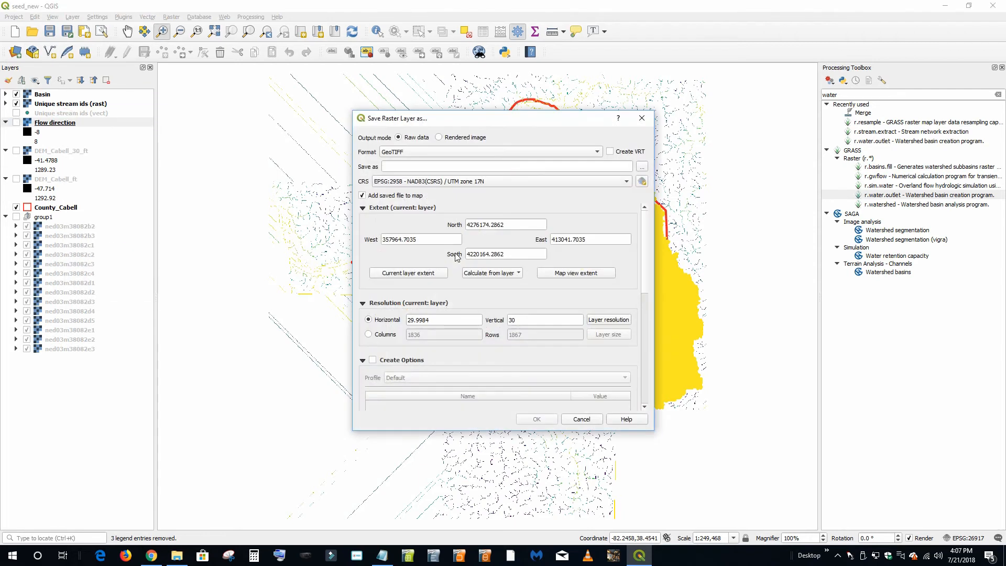
{"action": "left_click", "coordinate": [597, 155]}
{"action": "left_click", "coordinate": [396, 78]}
{"action": "left_click", "coordinate": [642, 167]}
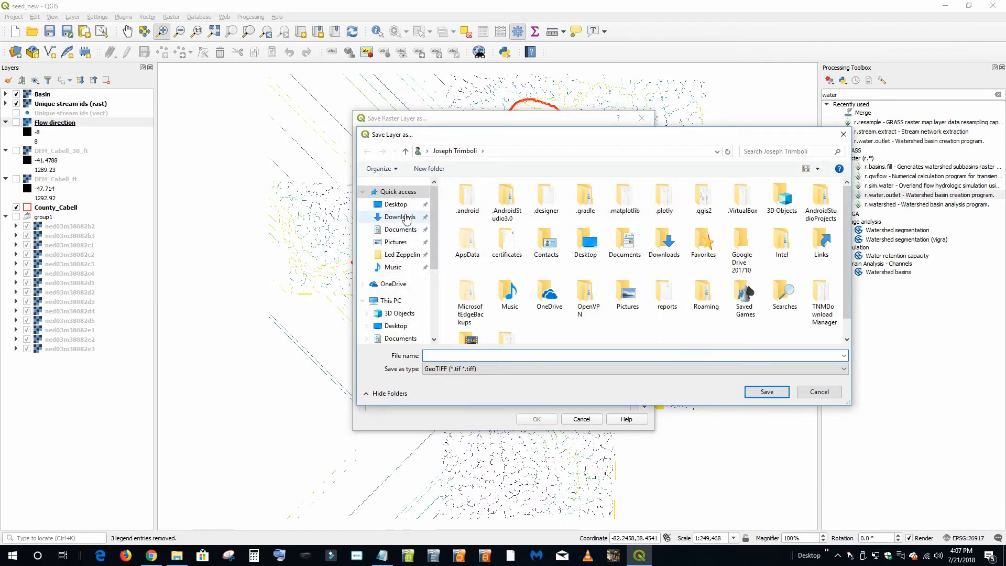
{"action": "left_click", "coordinate": [395, 204]}
{"action": "double_click", "coordinate": [498, 181]}
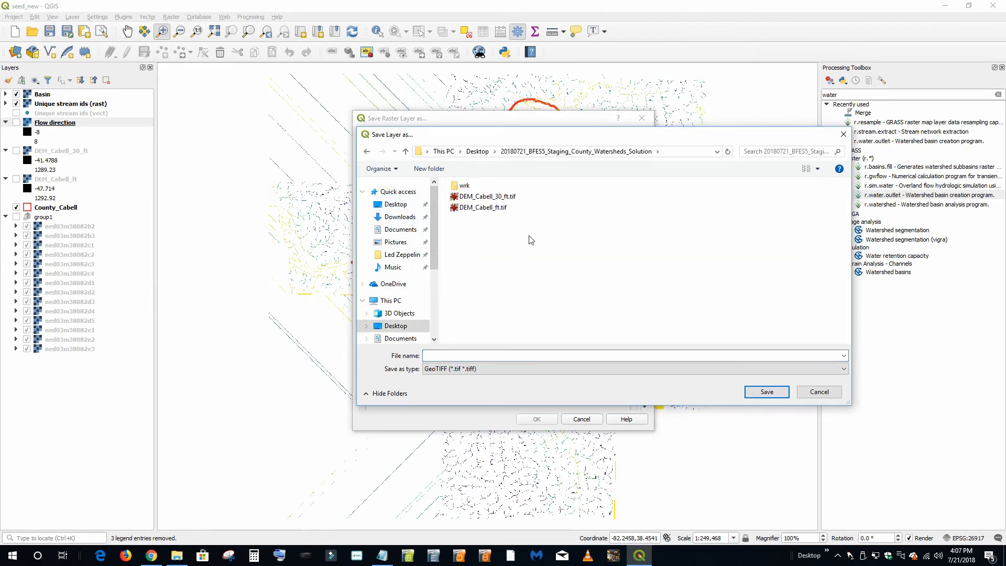
Name the flow direction export DEM_Cabell_DIR.tif, save it with the layer added to the map, and dismiss the notification.
{"action": "left_click", "coordinate": [474, 198]}
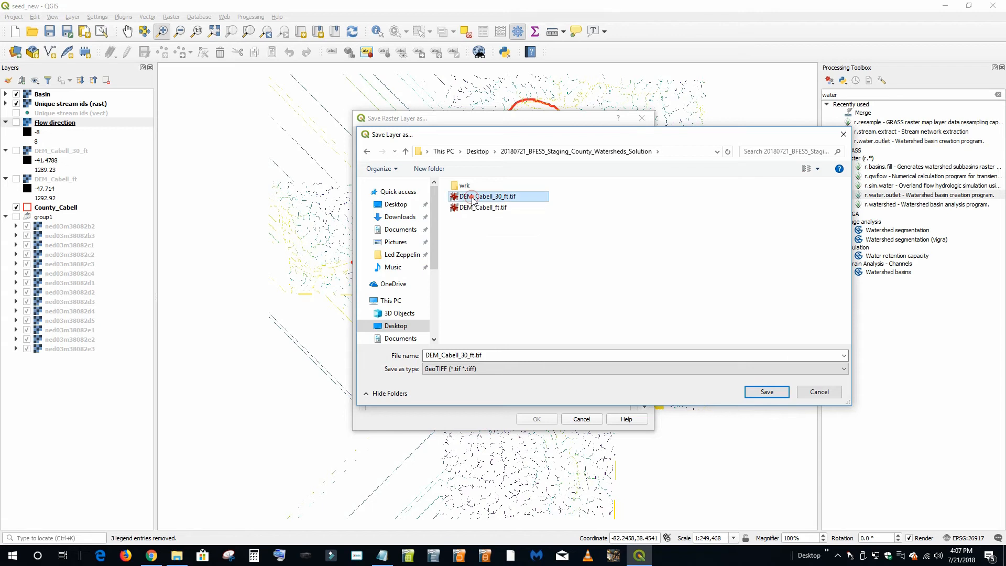
{"action": "double_click", "coordinate": [469, 356]}
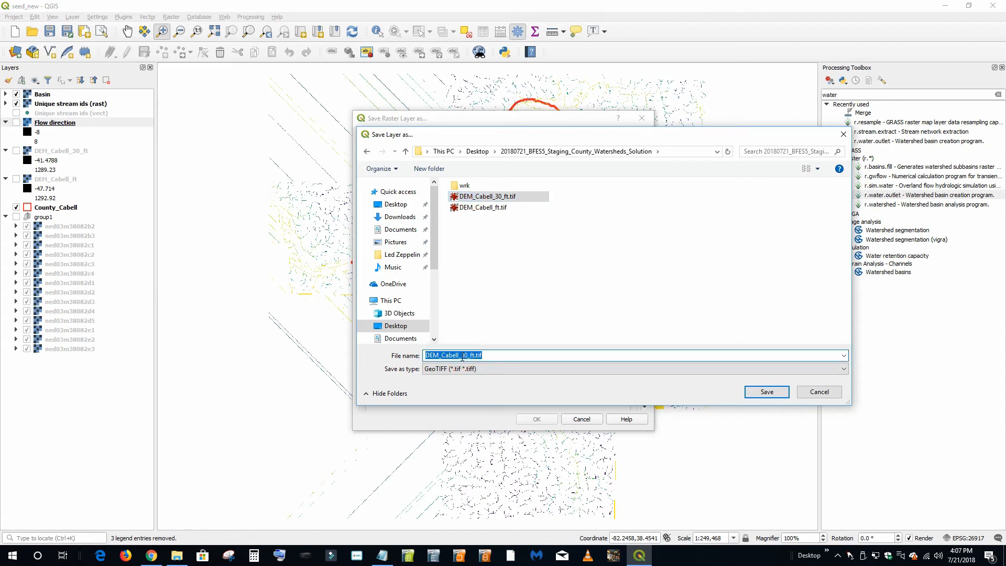
{"action": "left_click", "coordinate": [462, 357]}
{"action": "type", "text": "DIR"}
{"action": "key", "text": "Delete"}
{"action": "key", "text": "Delete"}
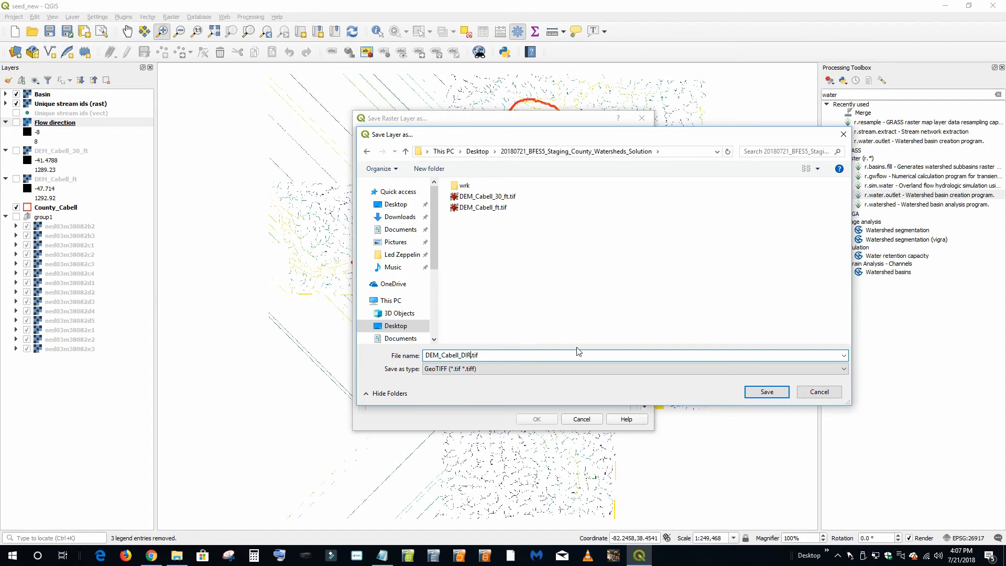
{"action": "left_click", "coordinate": [768, 392]}
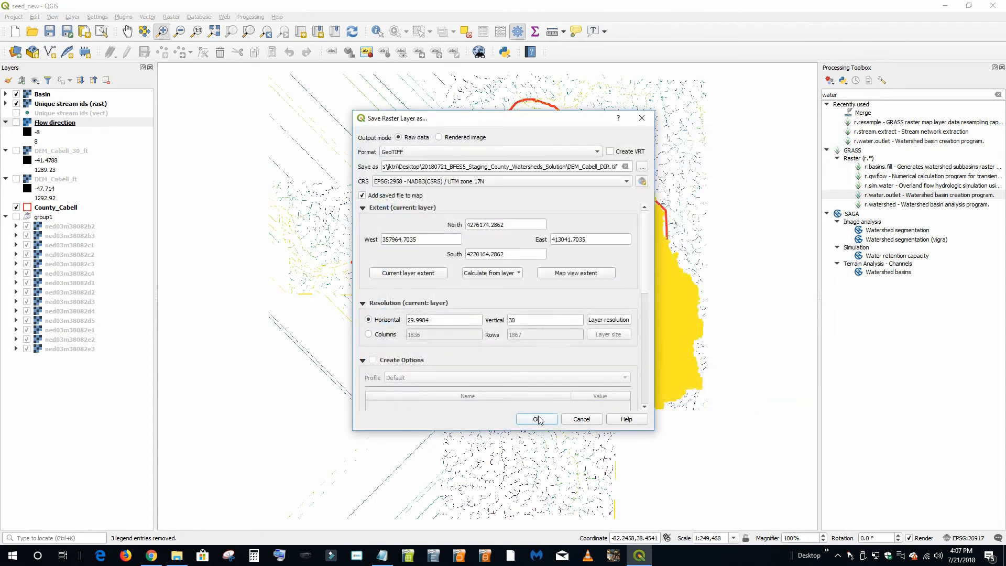
{"action": "left_click", "coordinate": [537, 420]}
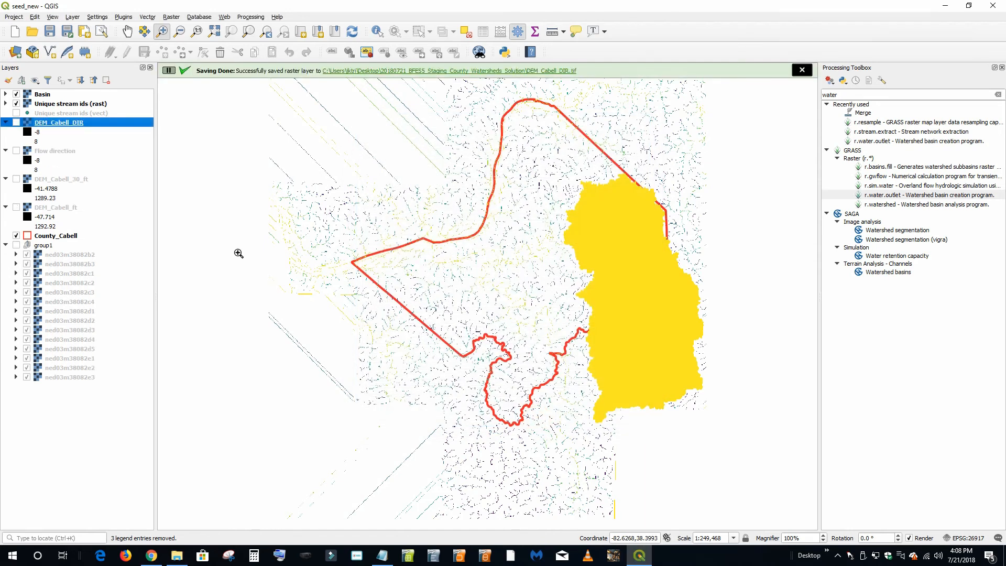
{"action": "left_click", "coordinate": [802, 70]}
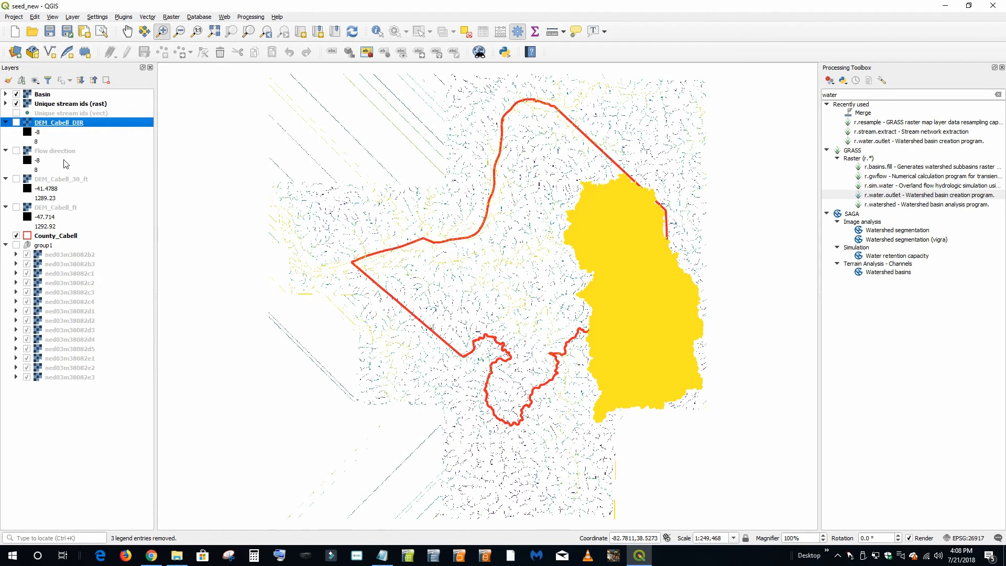
Check DEM_Cabell_DIR briefly on the map, hide it again, and remove the temporary Flow direction layer.
{"action": "left_click", "coordinate": [16, 123]}
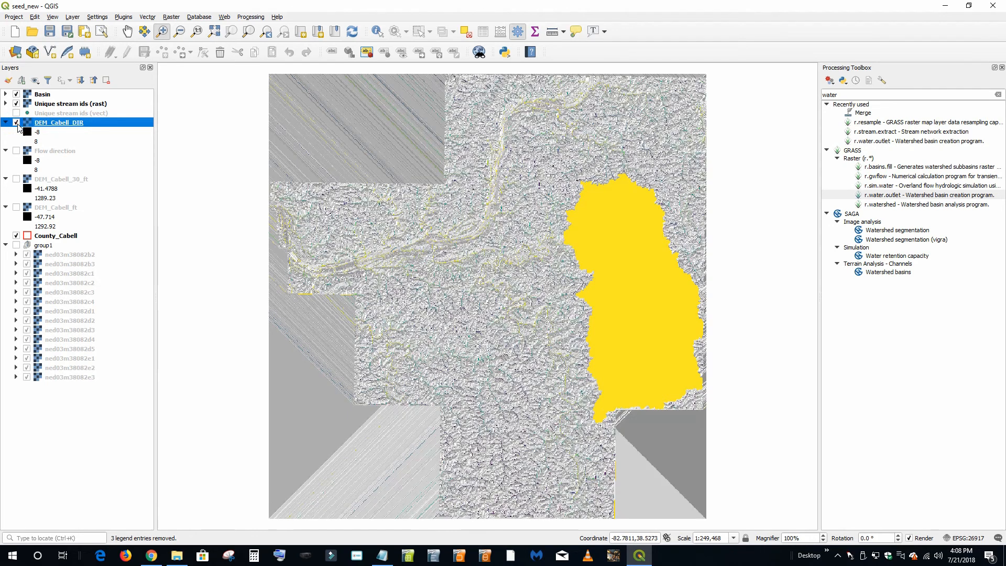
{"action": "left_click", "coordinate": [17, 122]}
{"action": "right_click", "coordinate": [43, 151]}
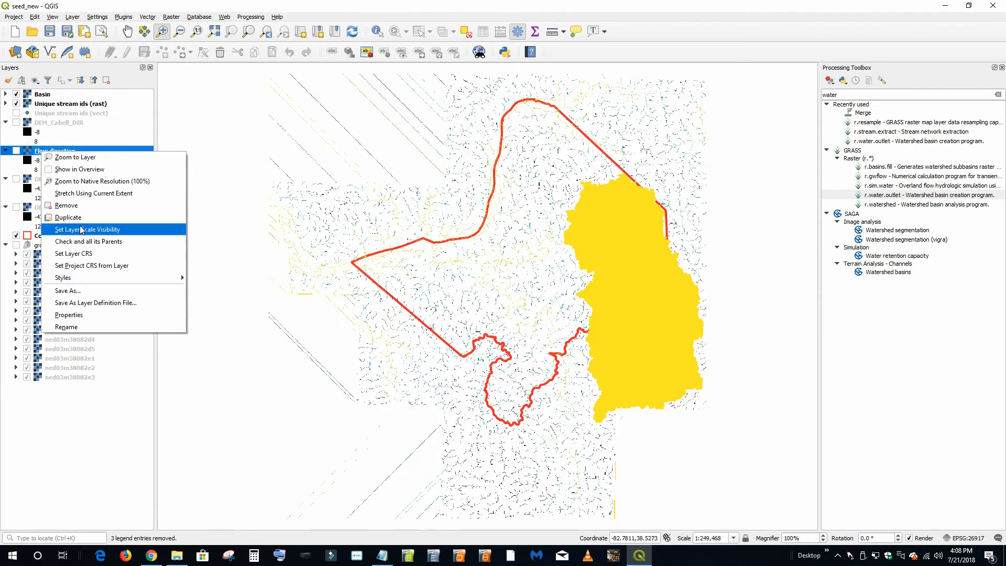
{"action": "left_click", "coordinate": [66, 205]}
{"action": "left_click", "coordinate": [476, 288]}
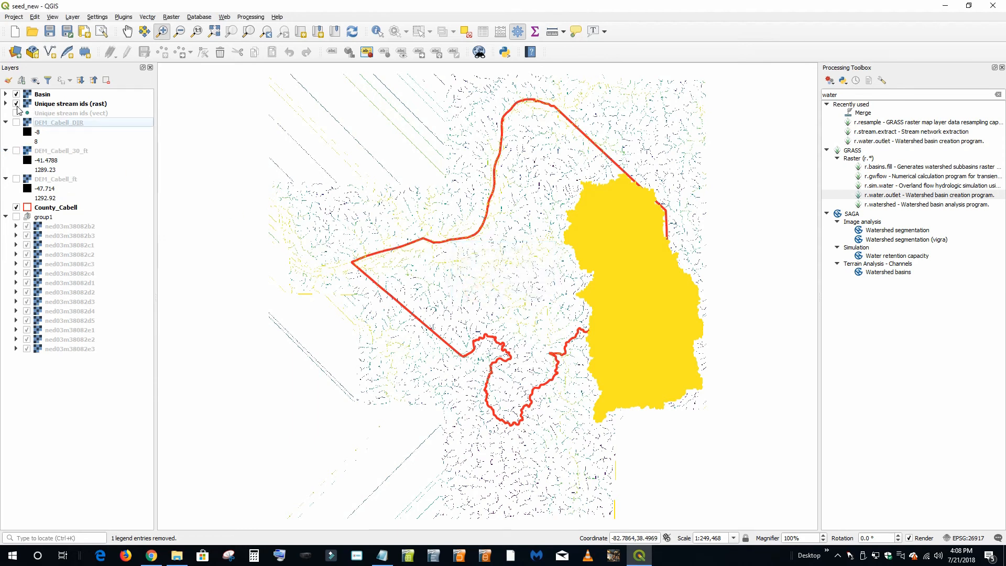
Hide Unique stream ids (rast) and remove the Unique stream ids (vect) layer from the project.
{"action": "left_click", "coordinate": [16, 103]}
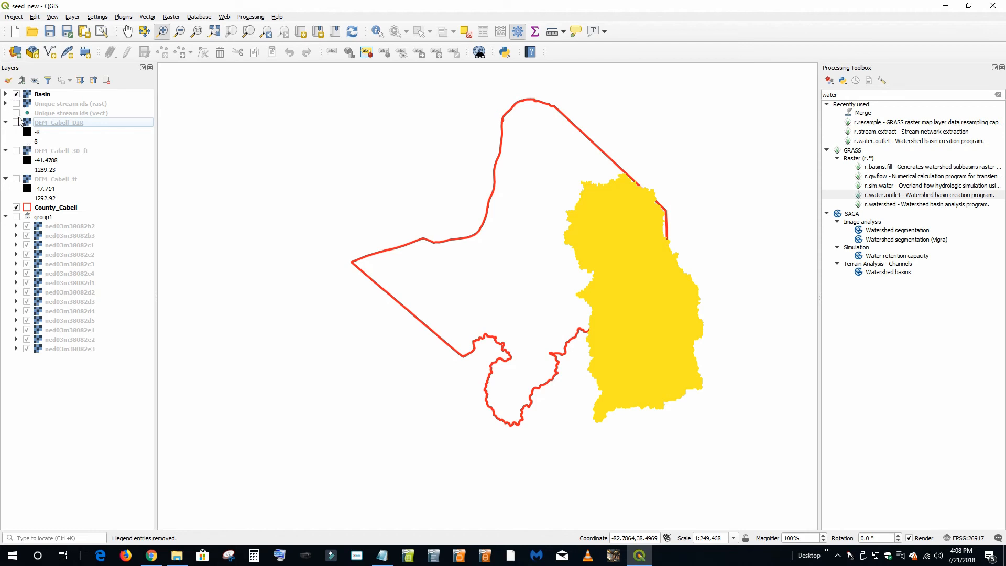
{"action": "left_click", "coordinate": [16, 113]}
{"action": "right_click", "coordinate": [56, 114]}
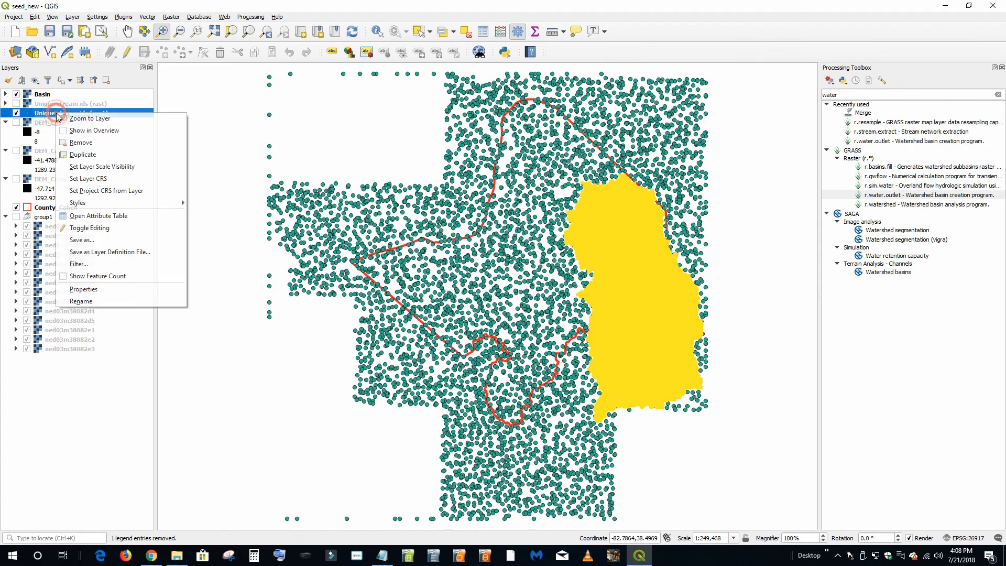
{"action": "left_click", "coordinate": [83, 142]}
{"action": "left_click", "coordinate": [480, 289]}
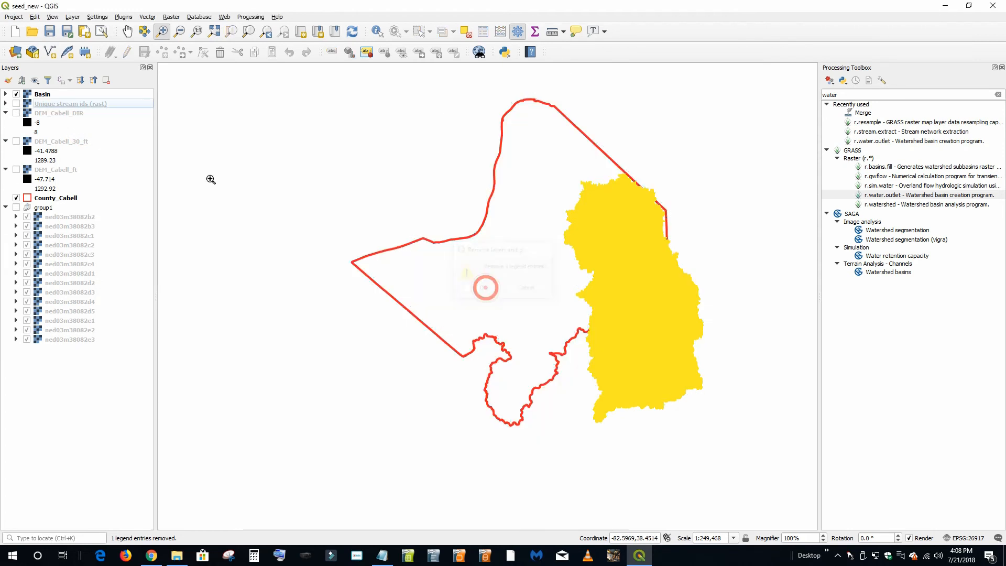
Remove the Basin layer from the project.
{"action": "right_click", "coordinate": [41, 95]}
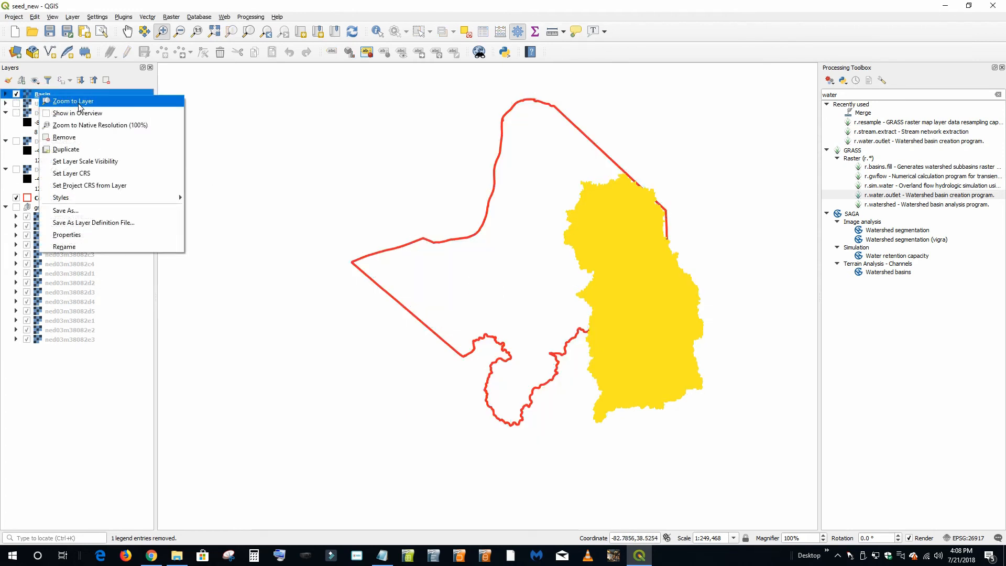
{"action": "left_click", "coordinate": [65, 137]}
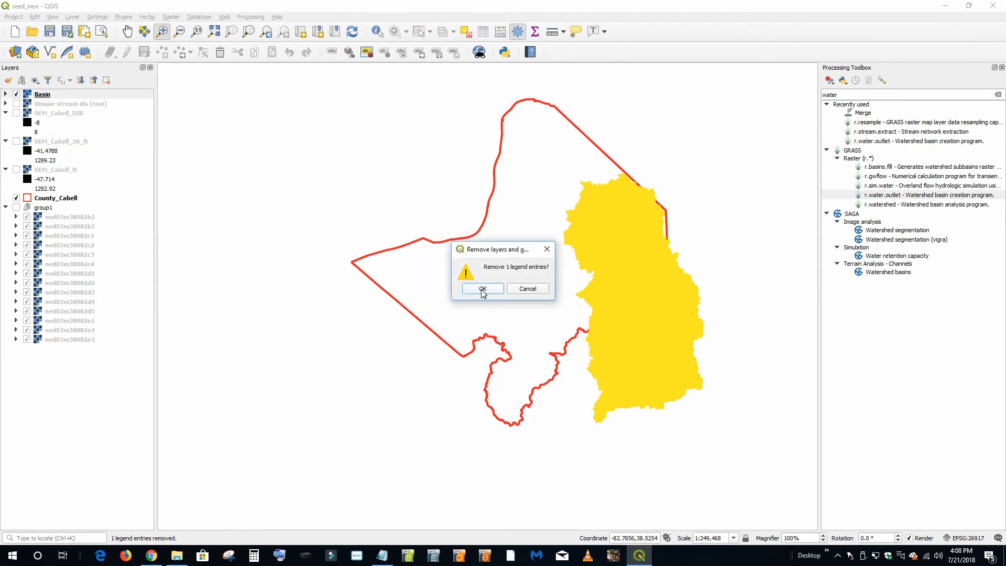
{"action": "left_click", "coordinate": [482, 287]}
Export Unique stream ids (rast) as the GeoTIFF DEM_Cabell_STR.tif in the same solution folder and add it to the map.
{"action": "right_click", "coordinate": [53, 95]}
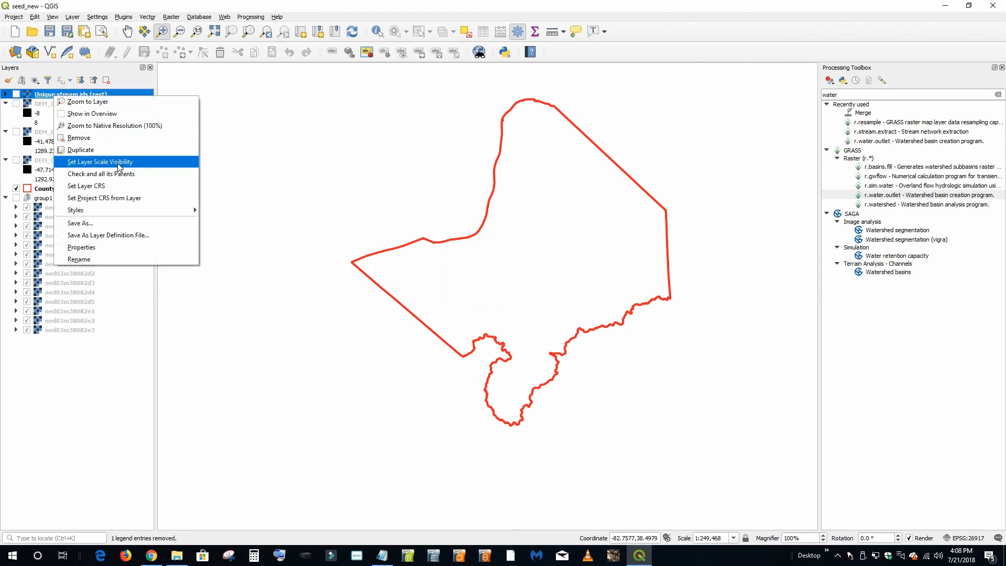
{"action": "left_click", "coordinate": [113, 222]}
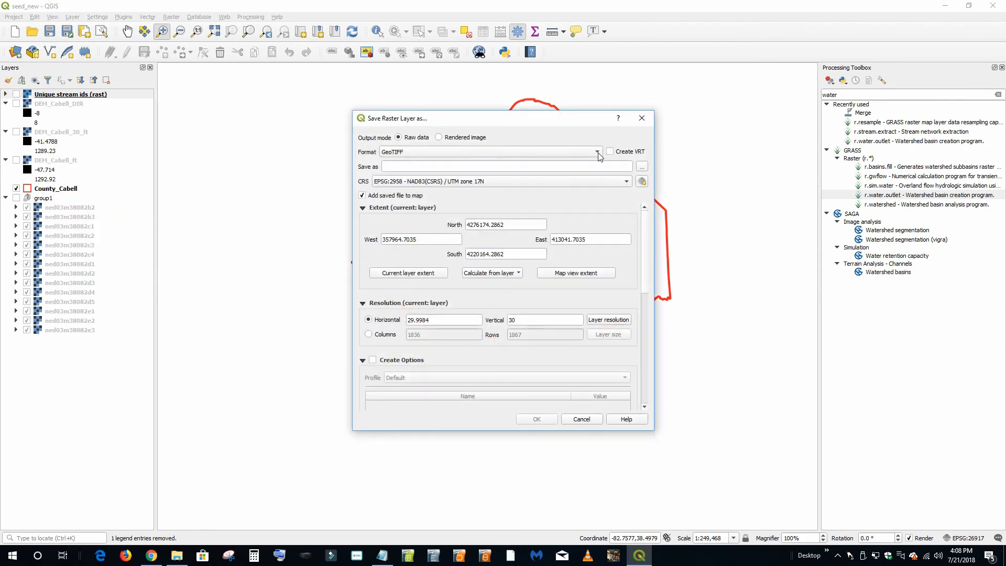
{"action": "left_click", "coordinate": [645, 169]}
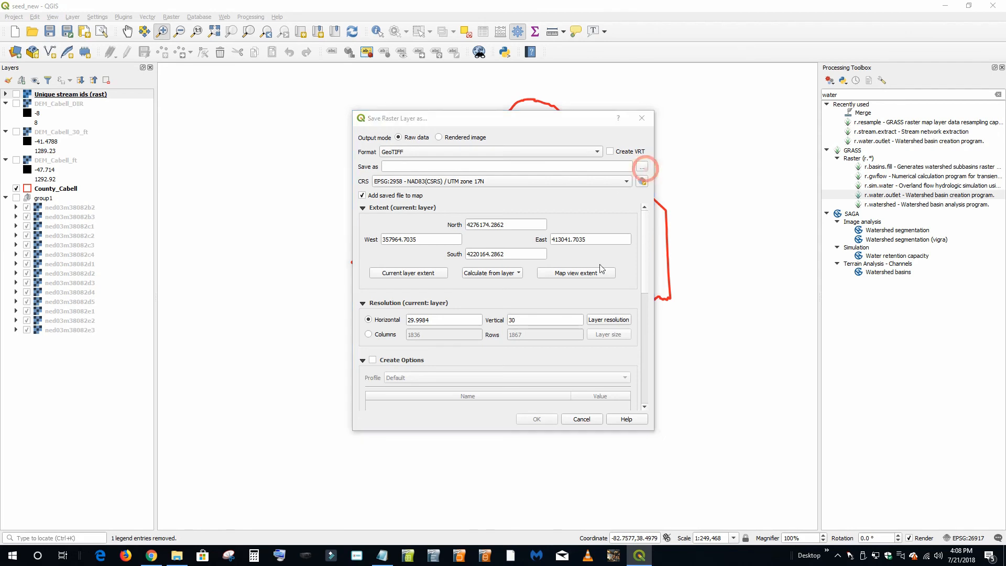
{"action": "left_click", "coordinate": [498, 207]}
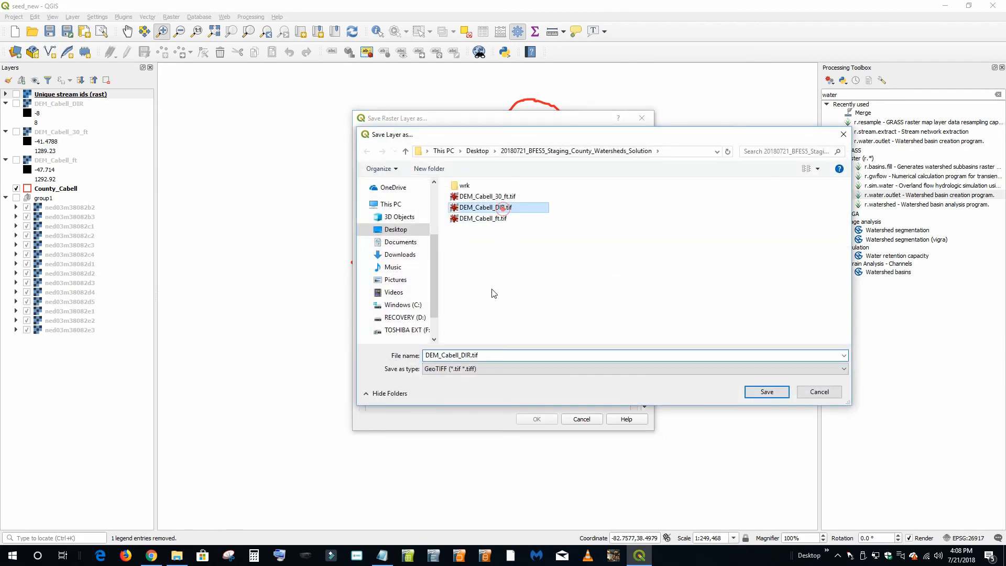
{"action": "left_click", "coordinate": [462, 356]}
{"action": "left_click", "coordinate": [463, 356]}
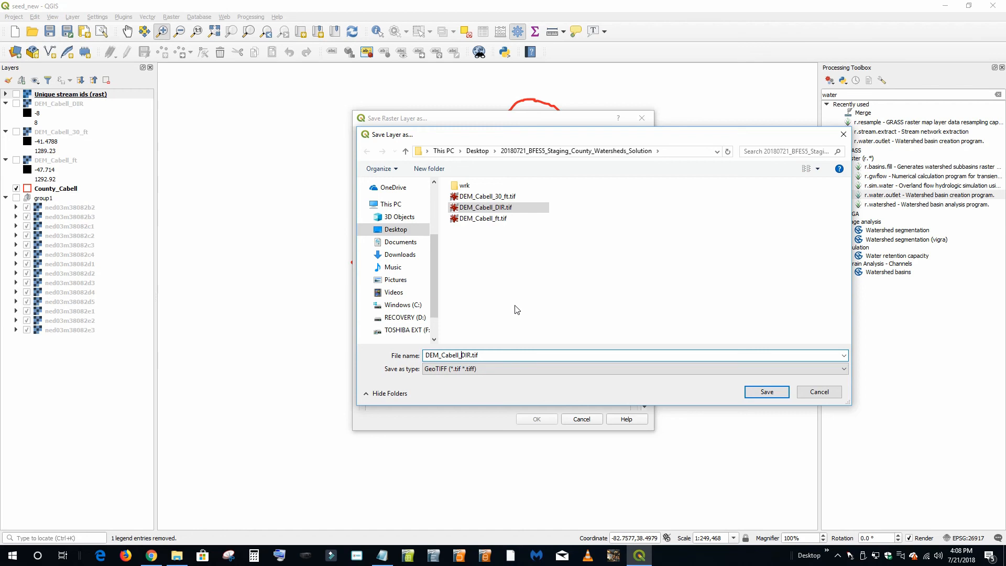
{"action": "type", "text": "ST"}
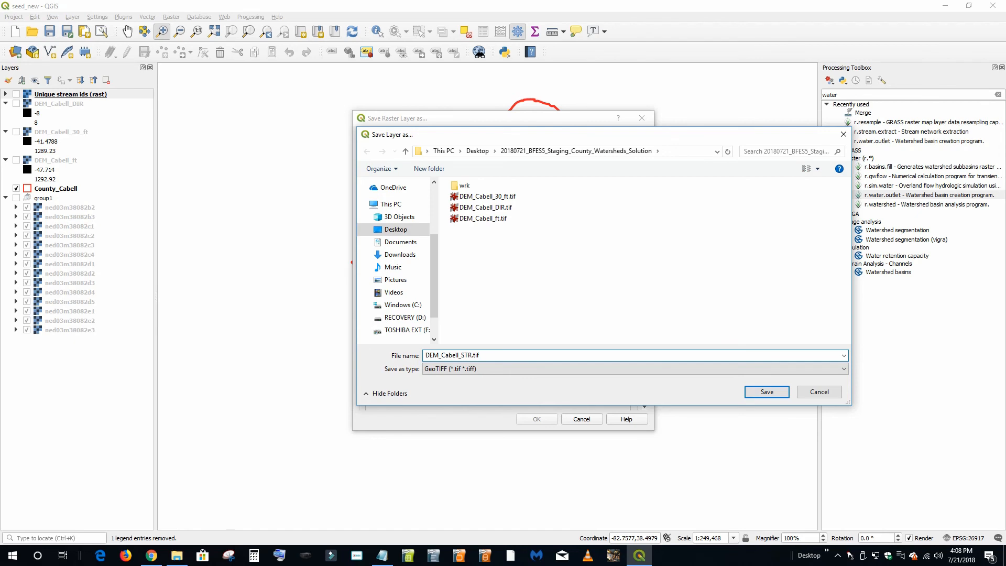
{"action": "left_click", "coordinate": [767, 392]}
{"action": "left_click", "coordinate": [536, 420]}
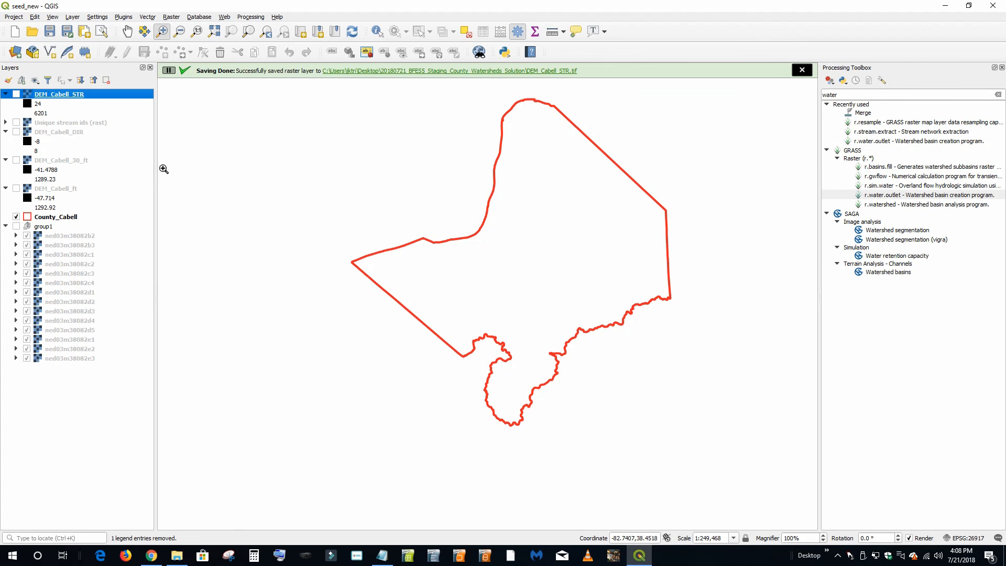
Remove the temporary Unique stream ids (rast) layer and close the Processing Toolbox.
{"action": "right_click", "coordinate": [69, 124]}
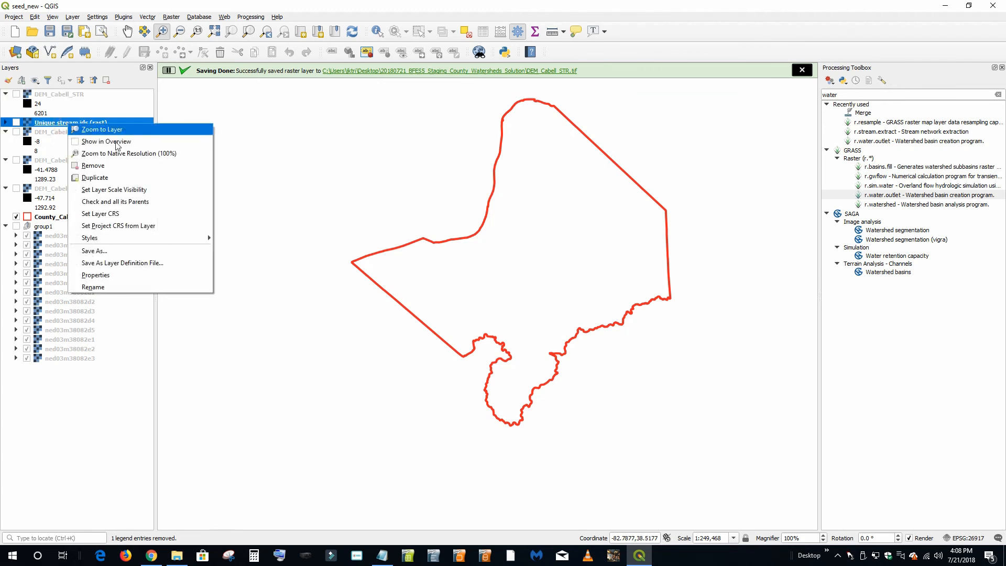
{"action": "left_click", "coordinate": [95, 166]}
{"action": "left_click", "coordinate": [486, 288]}
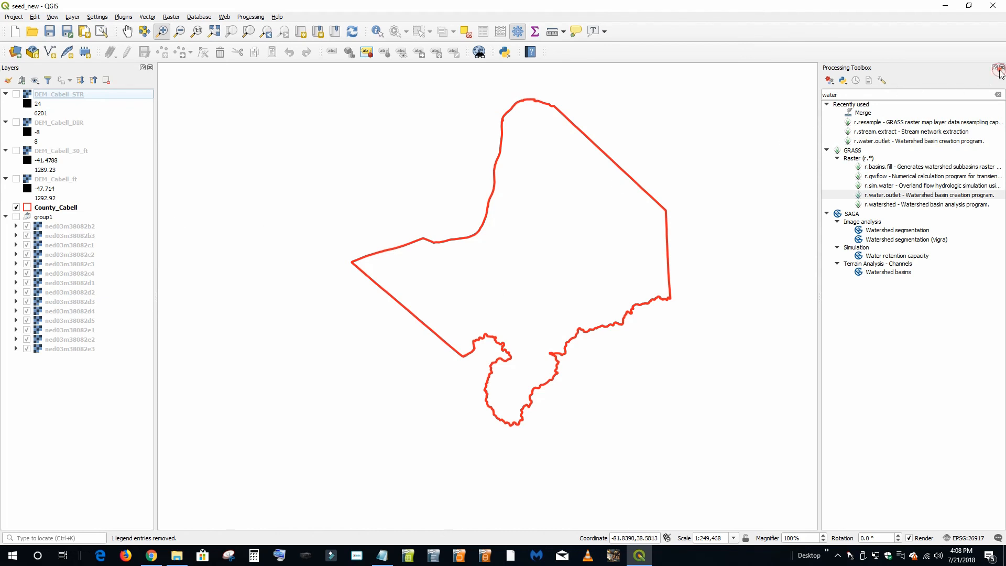
{"action": "left_click", "coordinate": [1002, 68]}
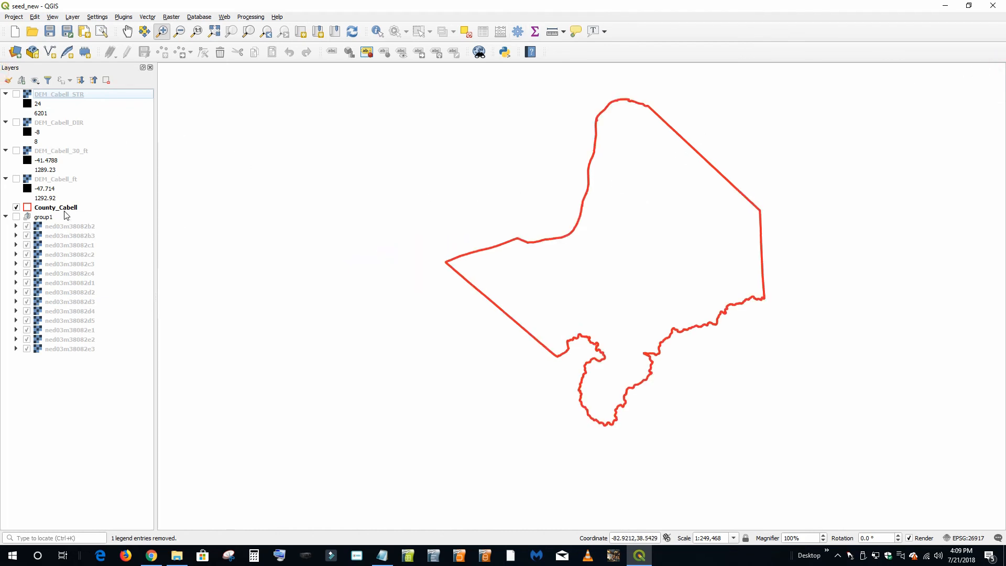
Zoom to County_Cabell and show DEM_Cabell_STR, viewing DEM_Cabell_DIR briefly before hiding it again.
{"action": "right_click", "coordinate": [65, 208]}
{"action": "left_click", "coordinate": [86, 216]}
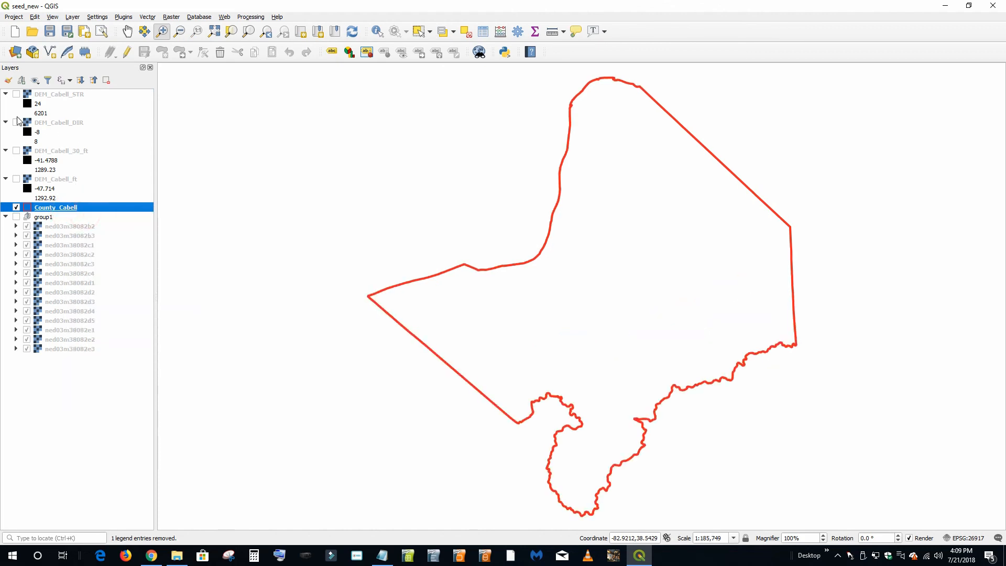
{"action": "left_click", "coordinate": [16, 95]}
{"action": "left_click", "coordinate": [17, 122]}
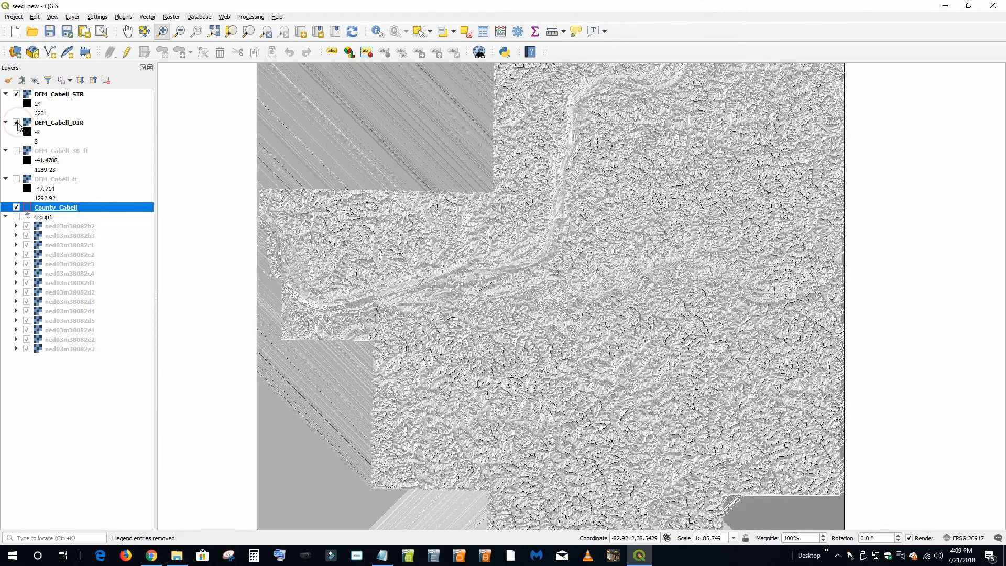
{"action": "left_click", "coordinate": [17, 123]}
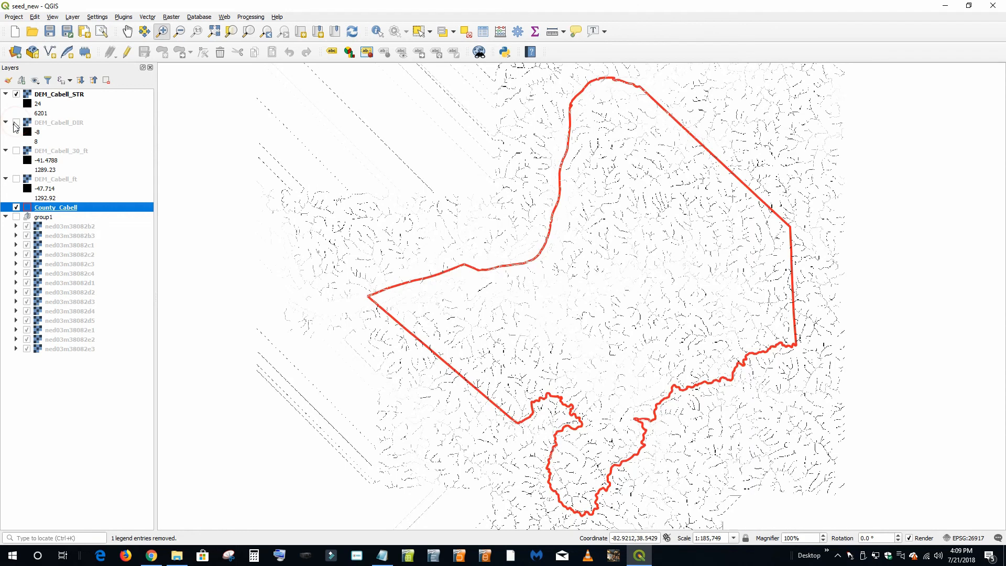